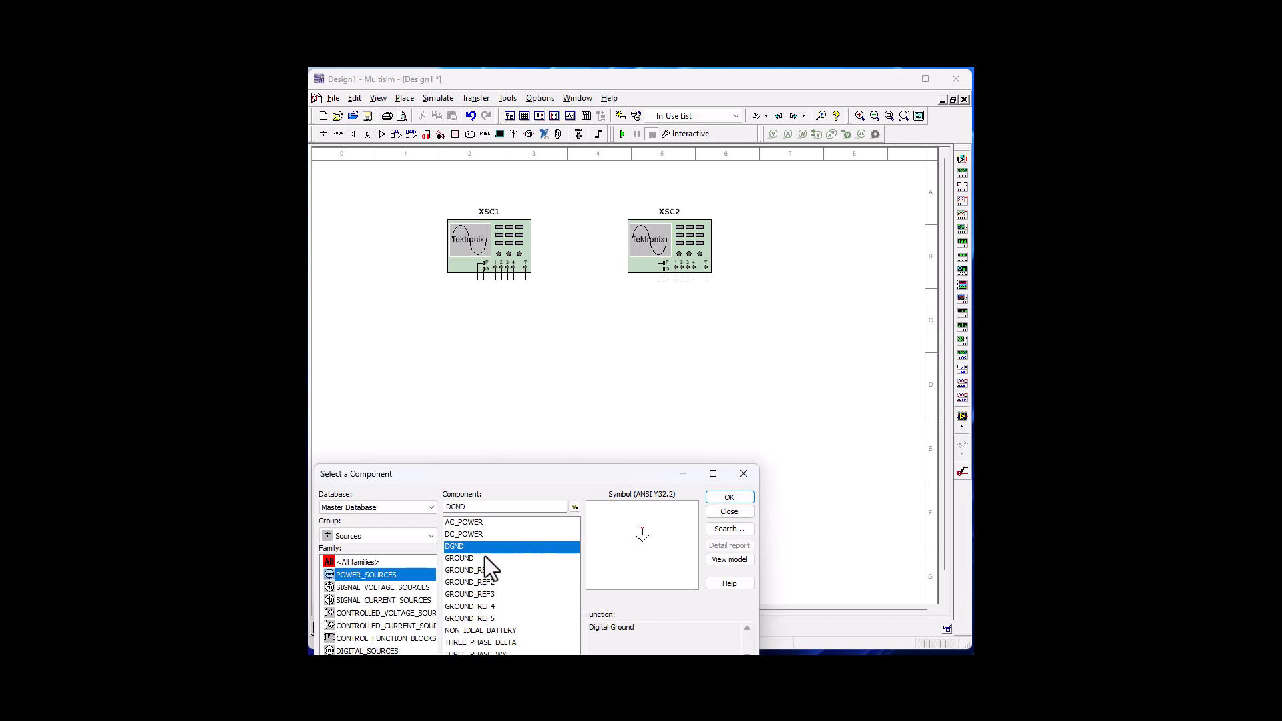
- Place an analog GROUND symbol on the ground terminal of each of the two Tektronix oscilloscopes, XSC1 and XSC2
{"action": "left_click", "coordinate": [485, 558]}
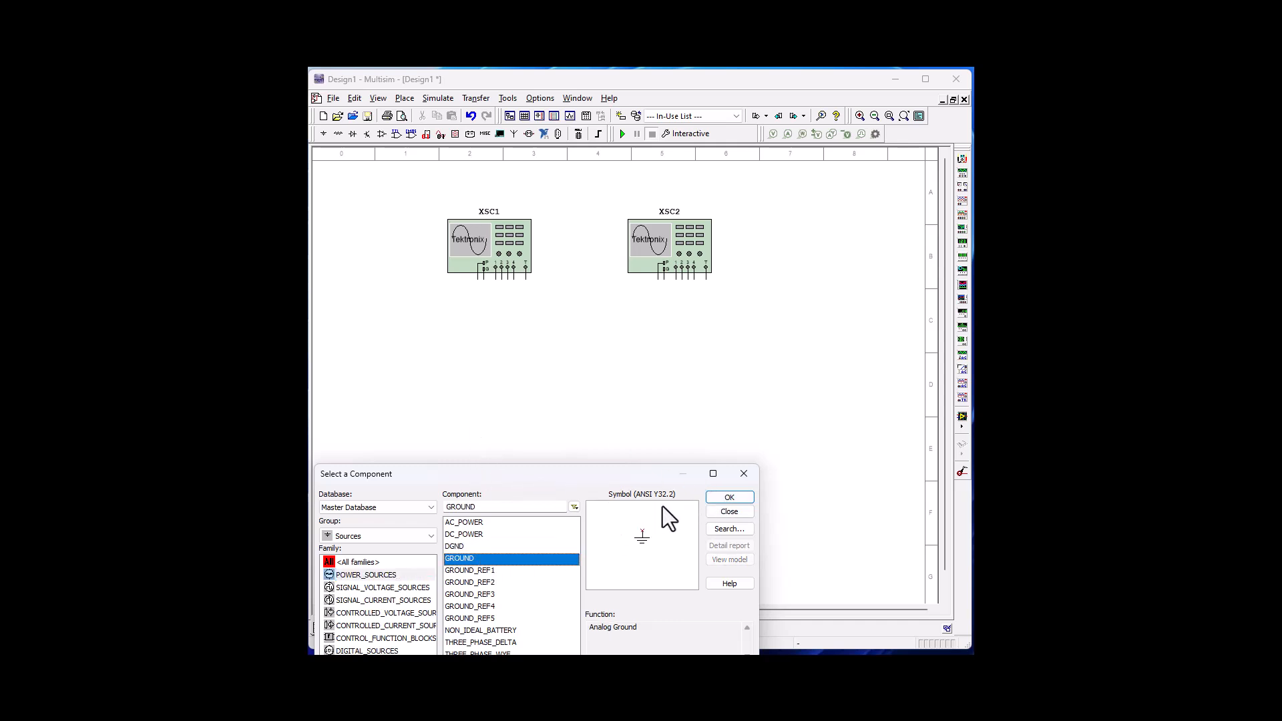
{"action": "left_click", "coordinate": [734, 499]}
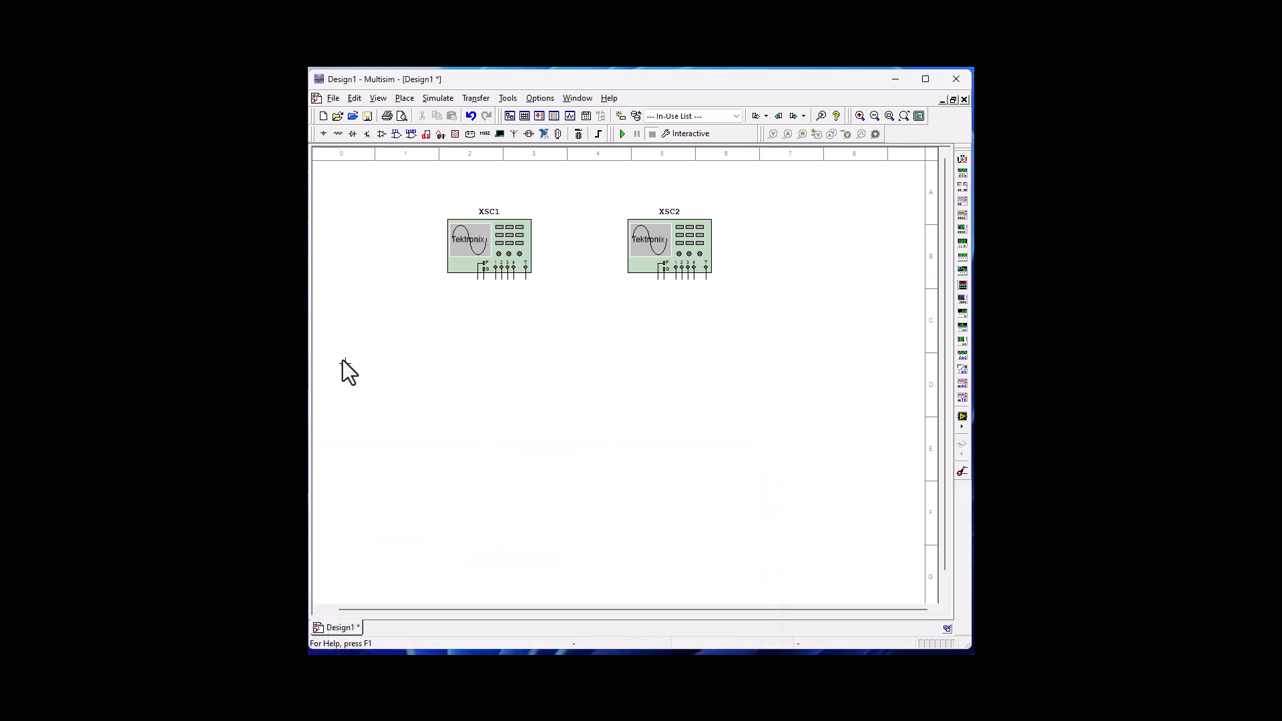
{"action": "left_click", "coordinate": [498, 288]}
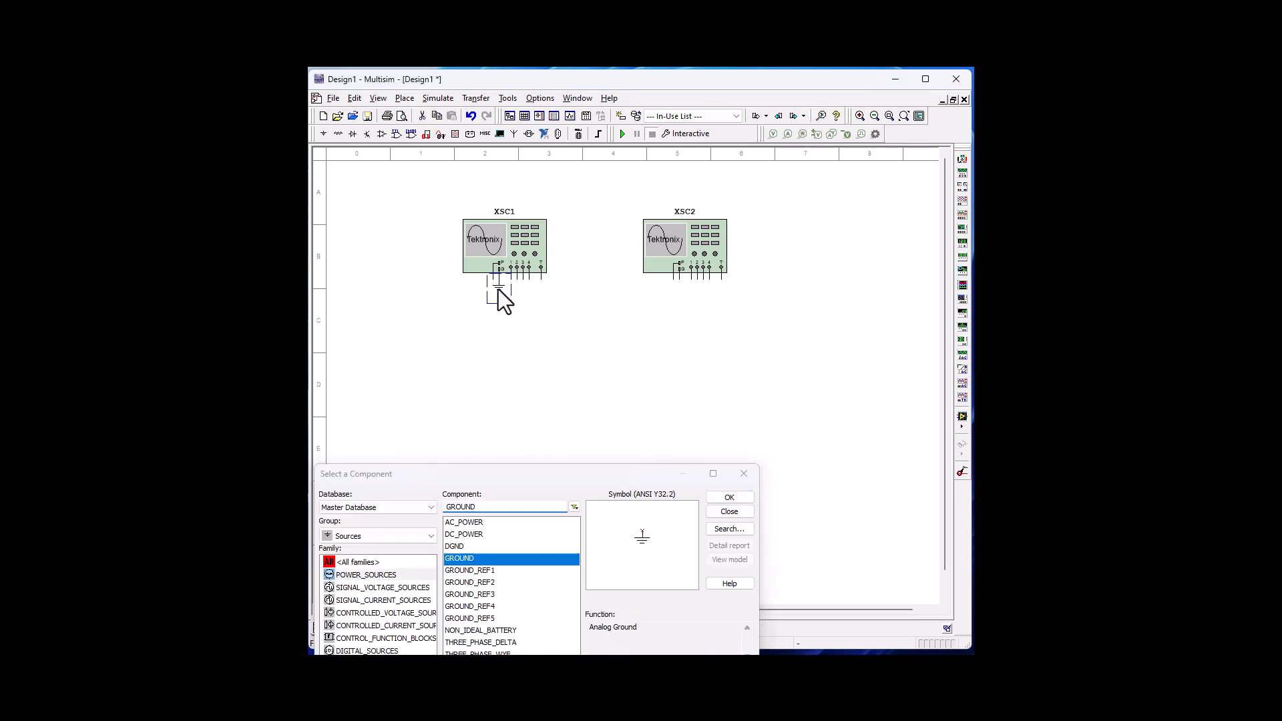
{"action": "left_click", "coordinate": [732, 498]}
{"action": "left_click", "coordinate": [681, 288]}
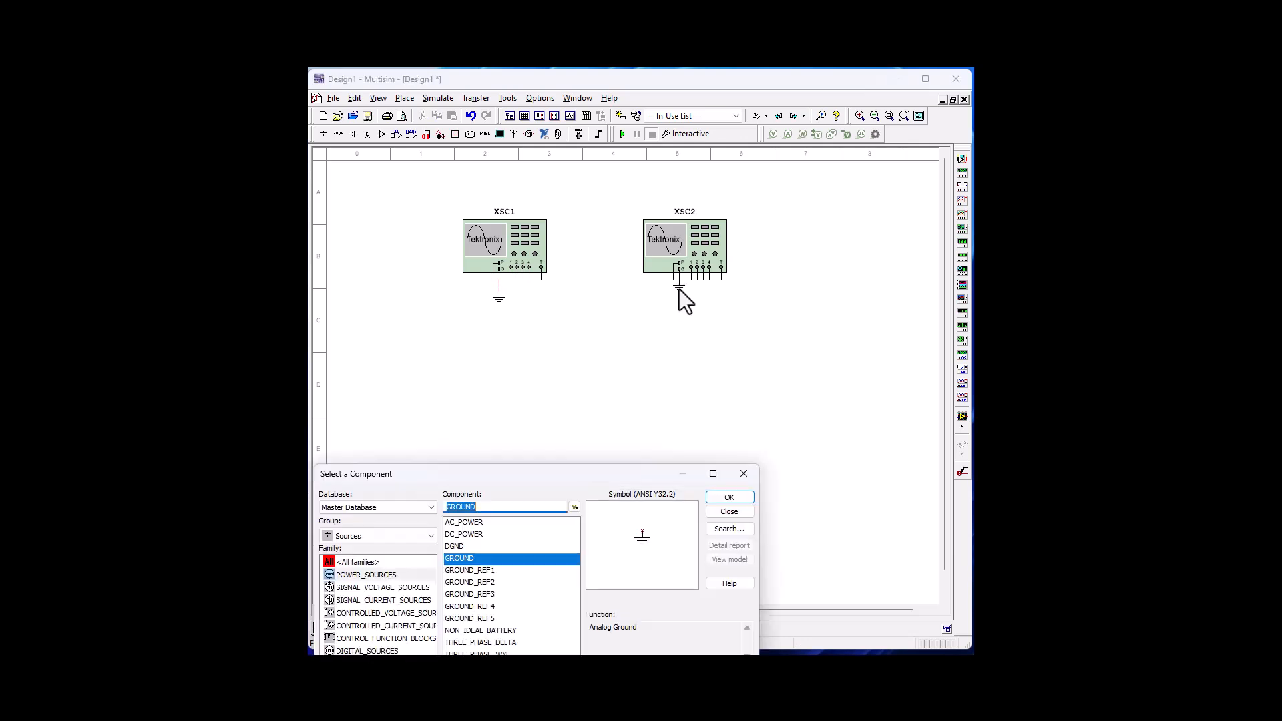
- Place an AM_VOLTAGE signal source below oscilloscope XSC1 and close the component browser
{"action": "left_click", "coordinate": [391, 588]}
{"action": "left_click", "coordinate": [469, 535]}
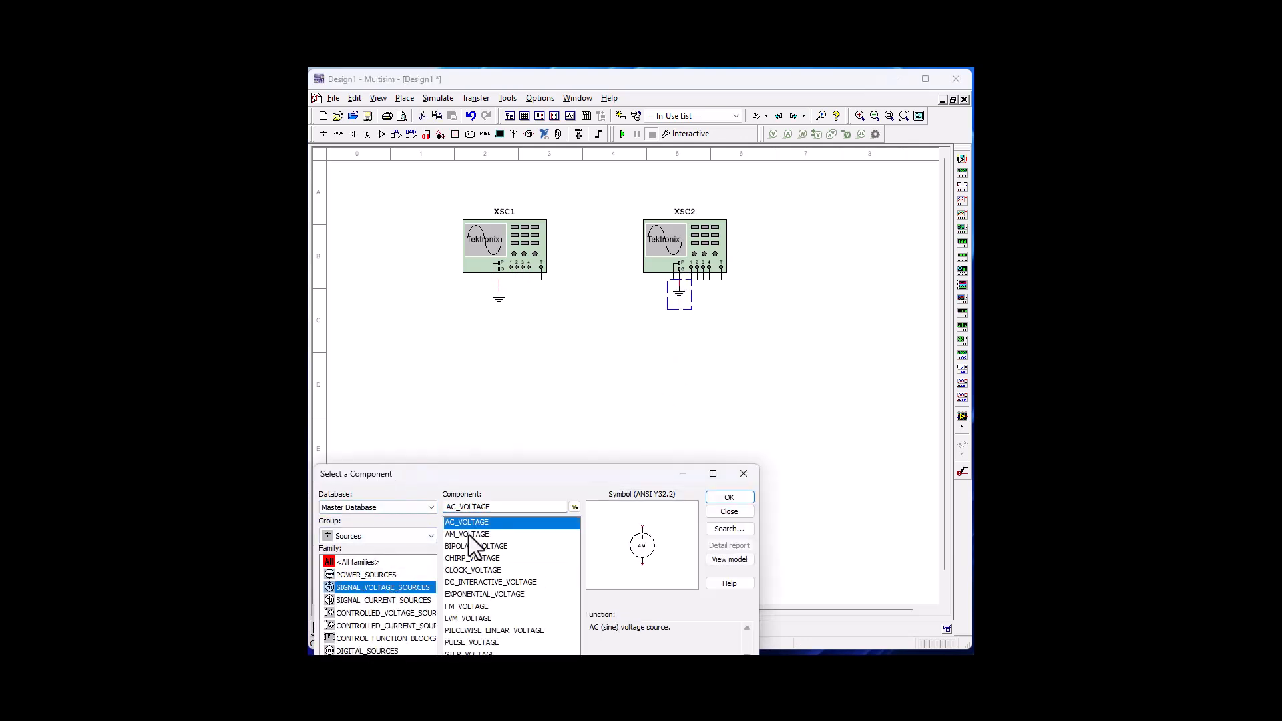
{"action": "left_click", "coordinate": [743, 497]}
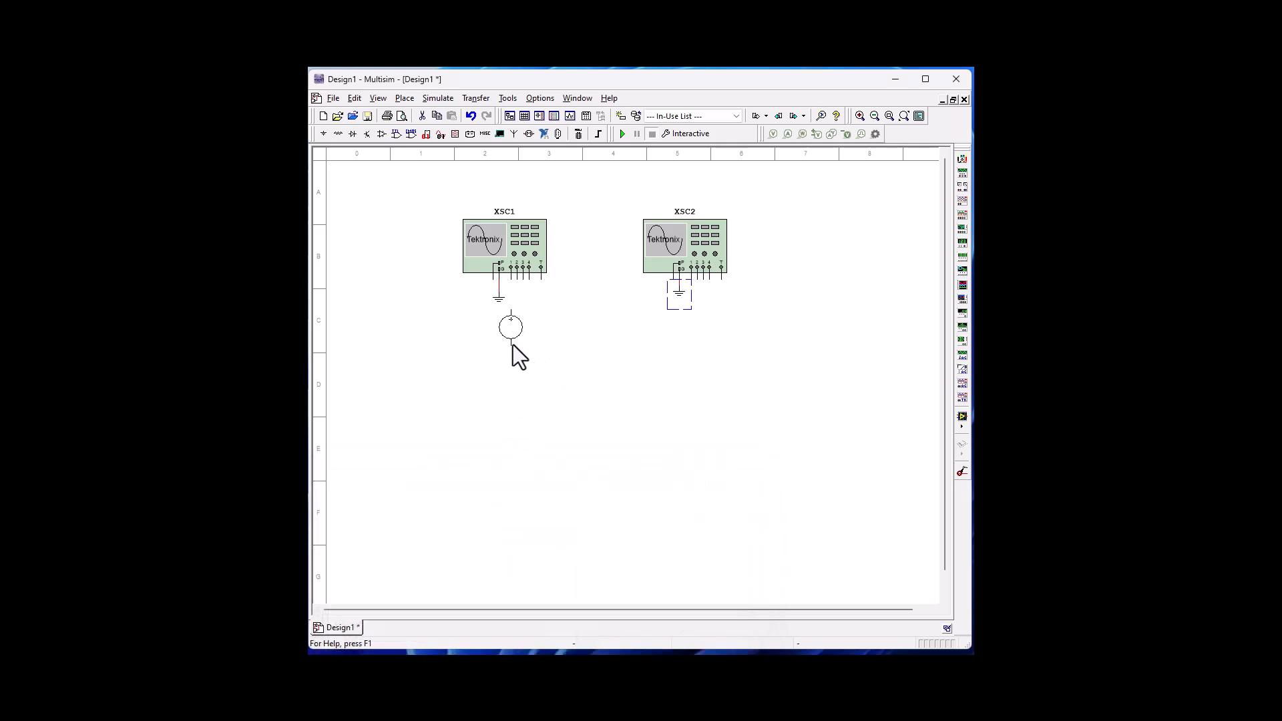
{"action": "left_click", "coordinate": [513, 345]}
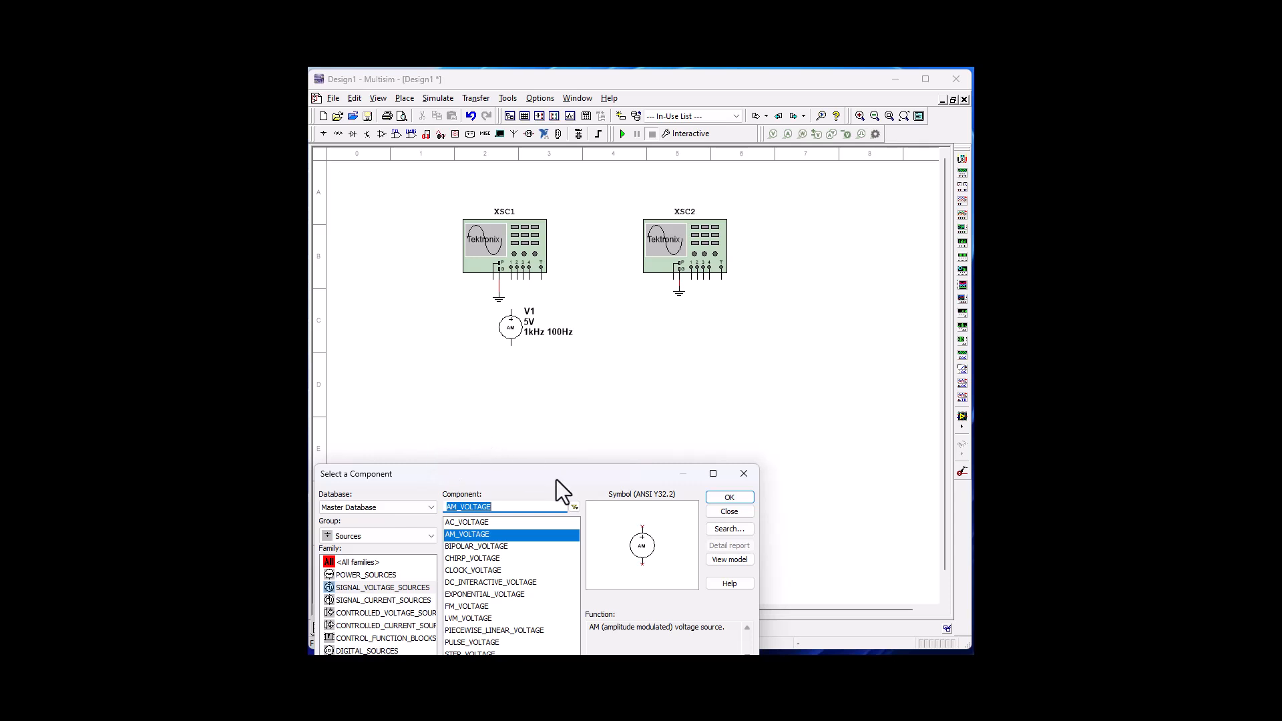
{"action": "left_click", "coordinate": [737, 473]}
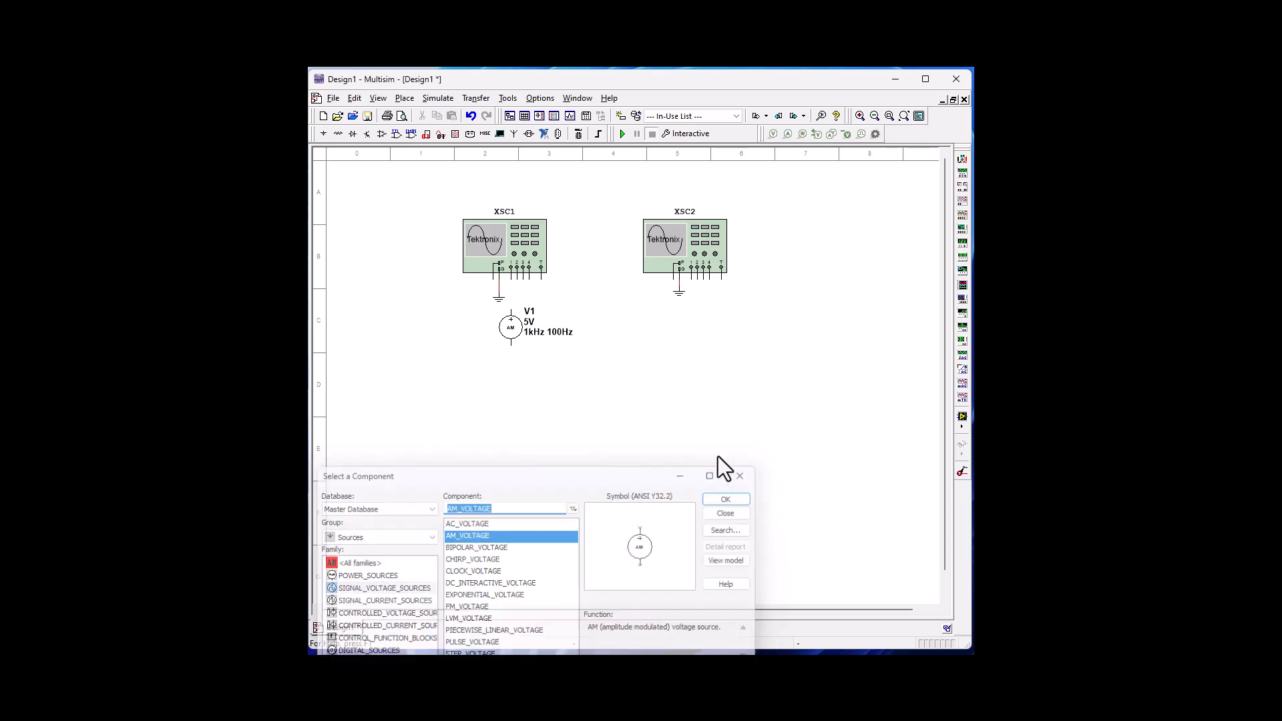
- Ground the AM source's lower terminal with a copied ground symbol and wire its upper terminal to channel 1 of XSC1
{"action": "right_click", "coordinate": [498, 301]}
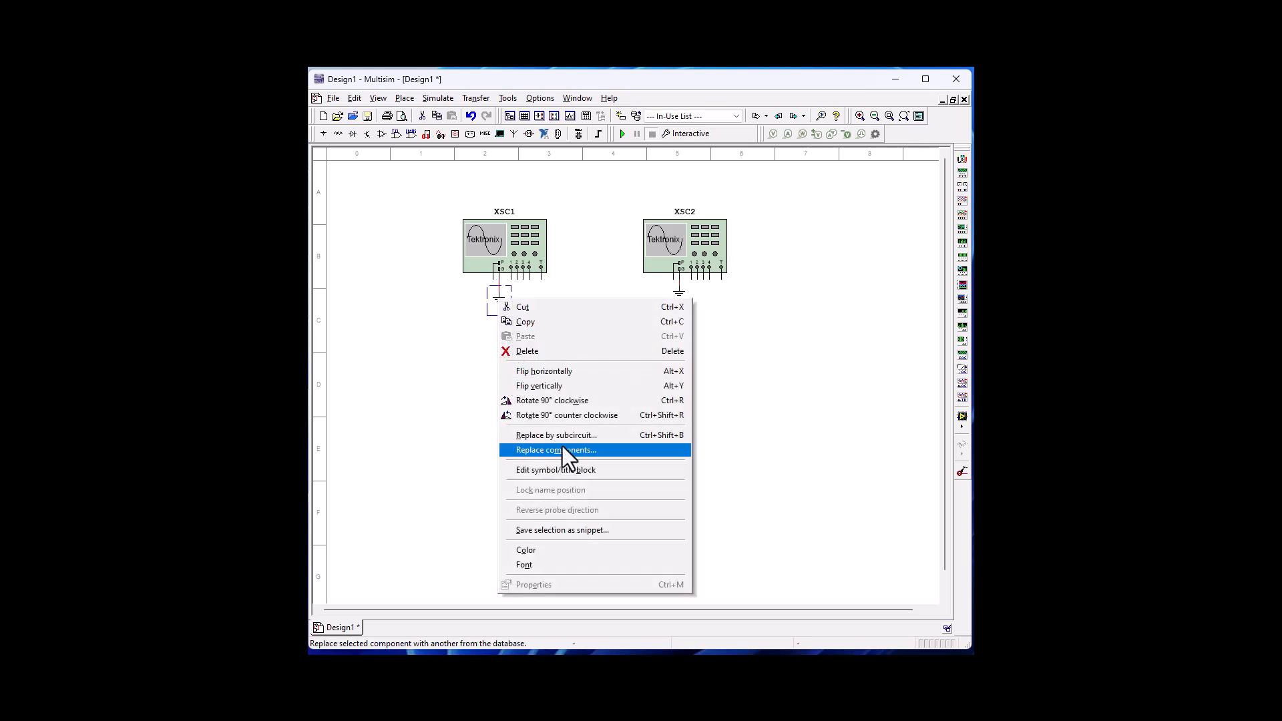
{"action": "left_click", "coordinate": [533, 349]}
{"action": "right_click", "coordinate": [525, 375]}
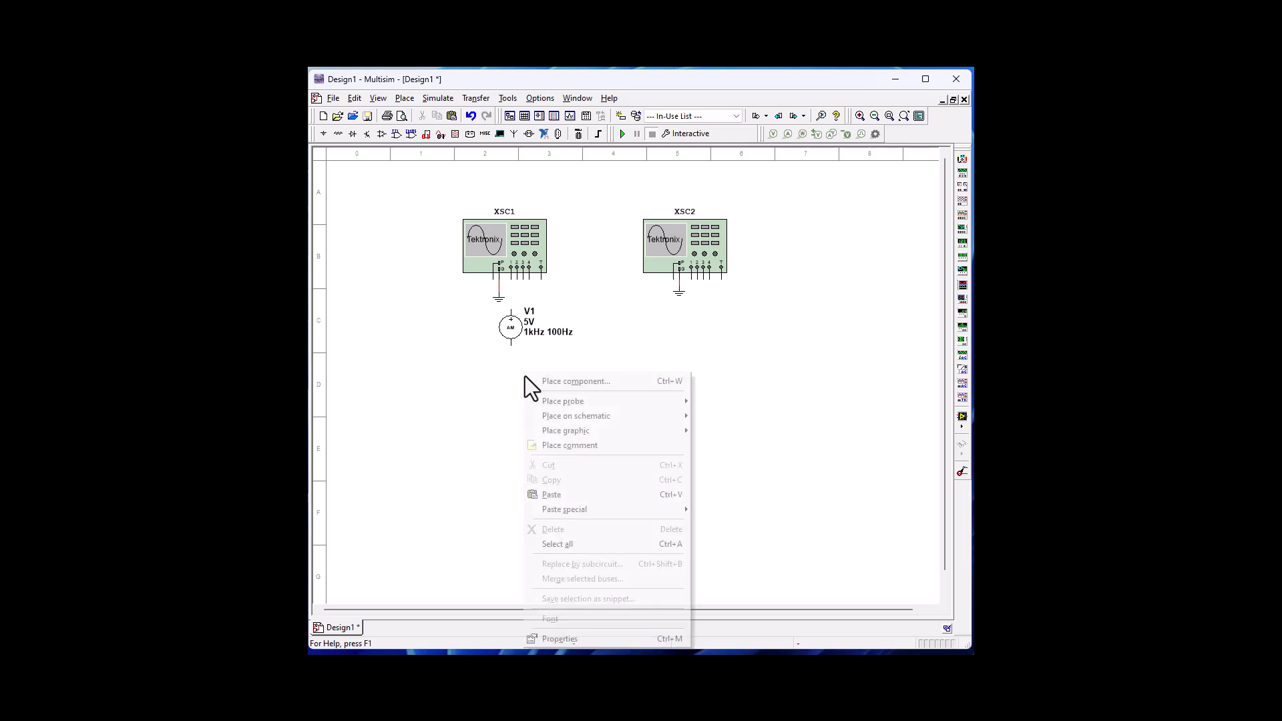
{"action": "left_click", "coordinate": [568, 494]}
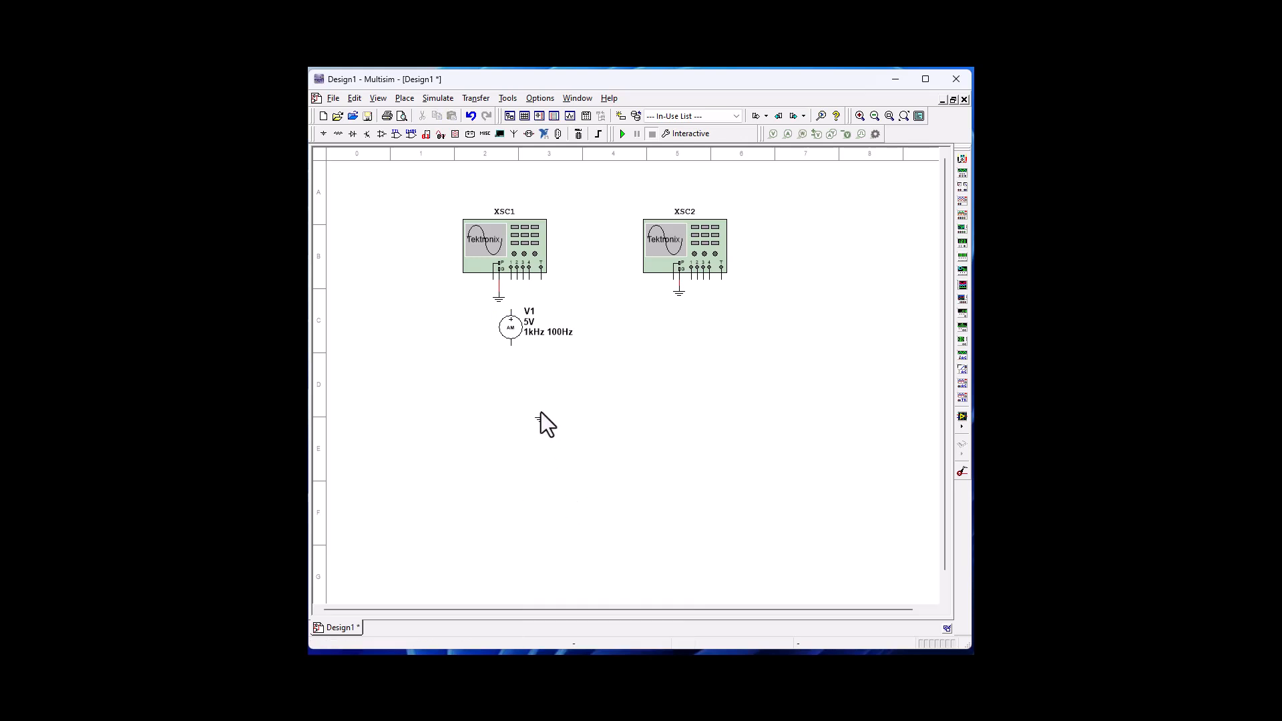
{"action": "left_click", "coordinate": [510, 359]}
{"action": "left_click", "coordinate": [511, 314]}
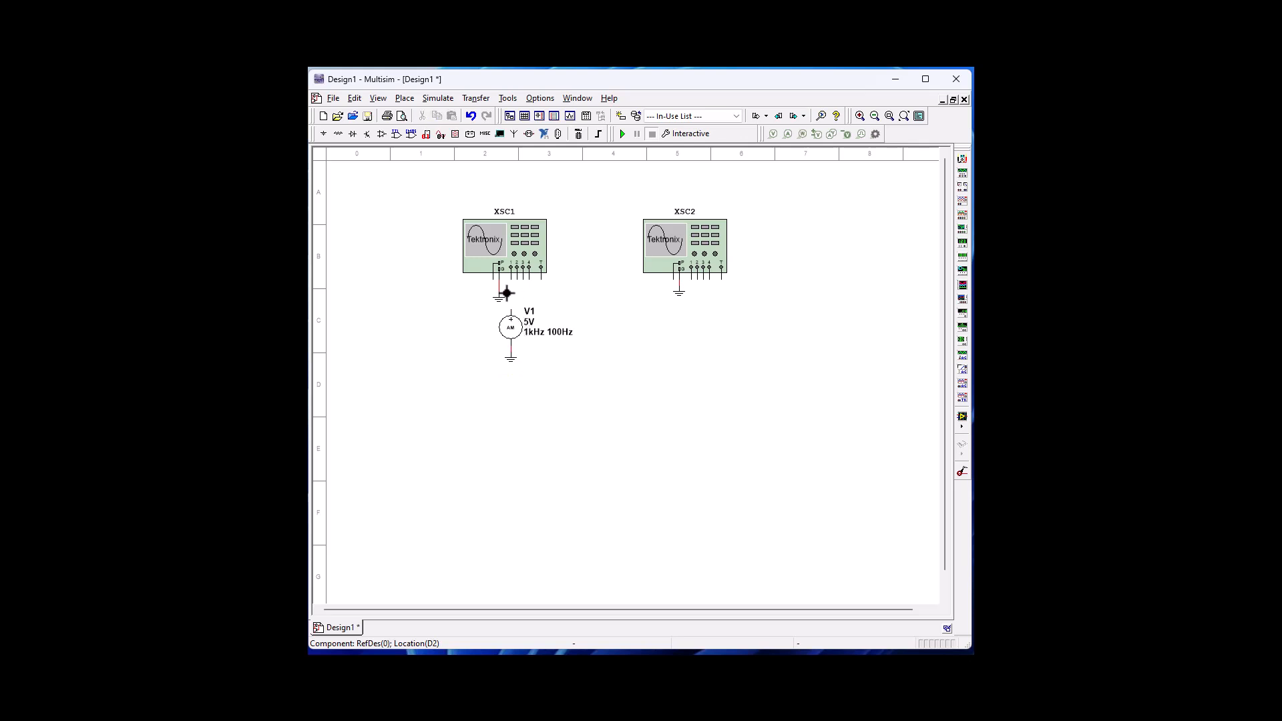
{"action": "left_click", "coordinate": [509, 281]}
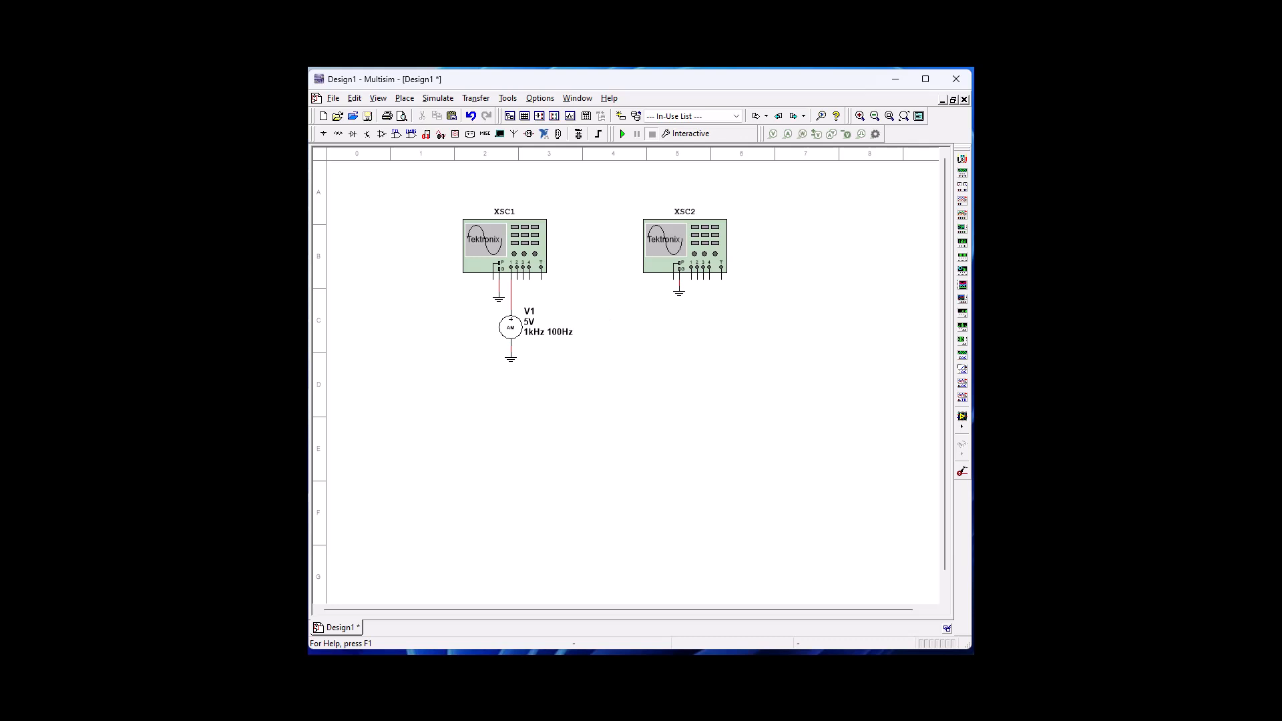
- Place an Agilent function generator below XSC2, wire its output to an oscilloscope channel input, and shift the generator slightly left
{"action": "left_click", "coordinate": [962, 351]}
{"action": "left_click", "coordinate": [688, 355]}
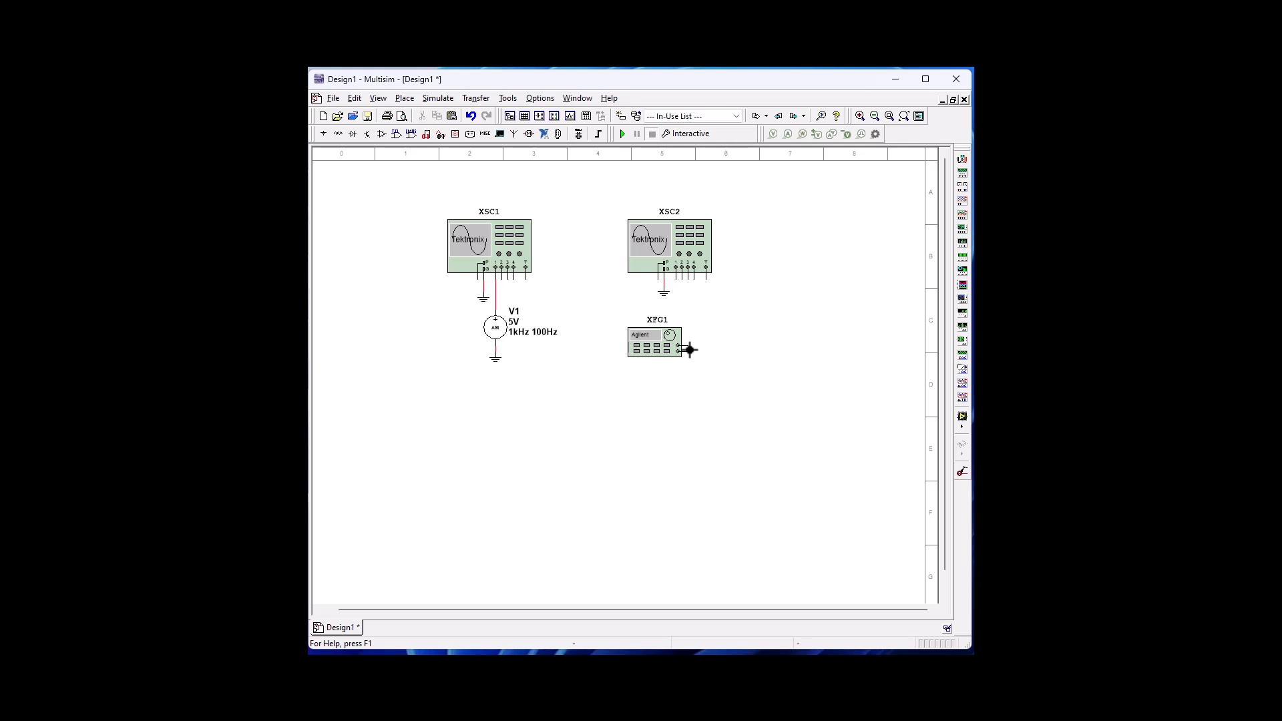
{"action": "left_click", "coordinate": [688, 348]}
{"action": "left_click", "coordinate": [683, 282]}
{"action": "left_click_drag", "start_coordinate": [658, 340], "coordinate": [635, 342]}
{"action": "left_click", "coordinate": [656, 408]}
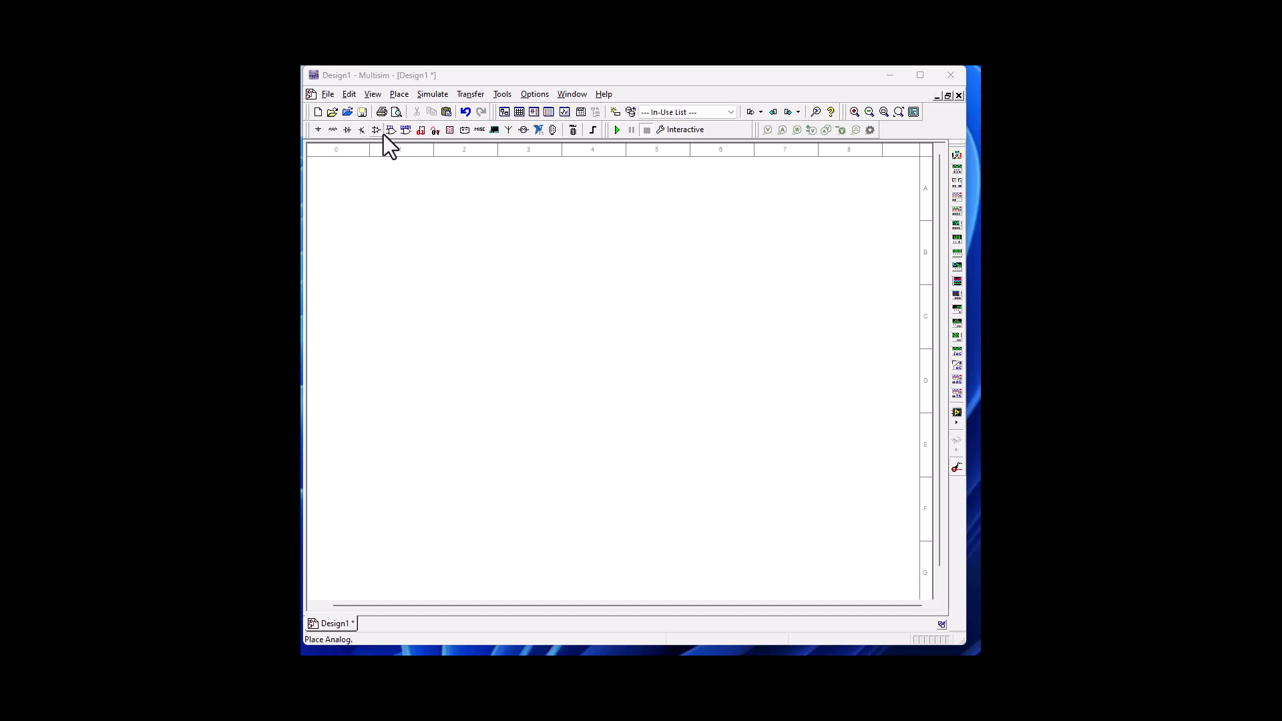
- Place a BC547BG transistor from the BJT_NPN family near the middle of the empty schematic
{"action": "left_click", "coordinate": [366, 132]}
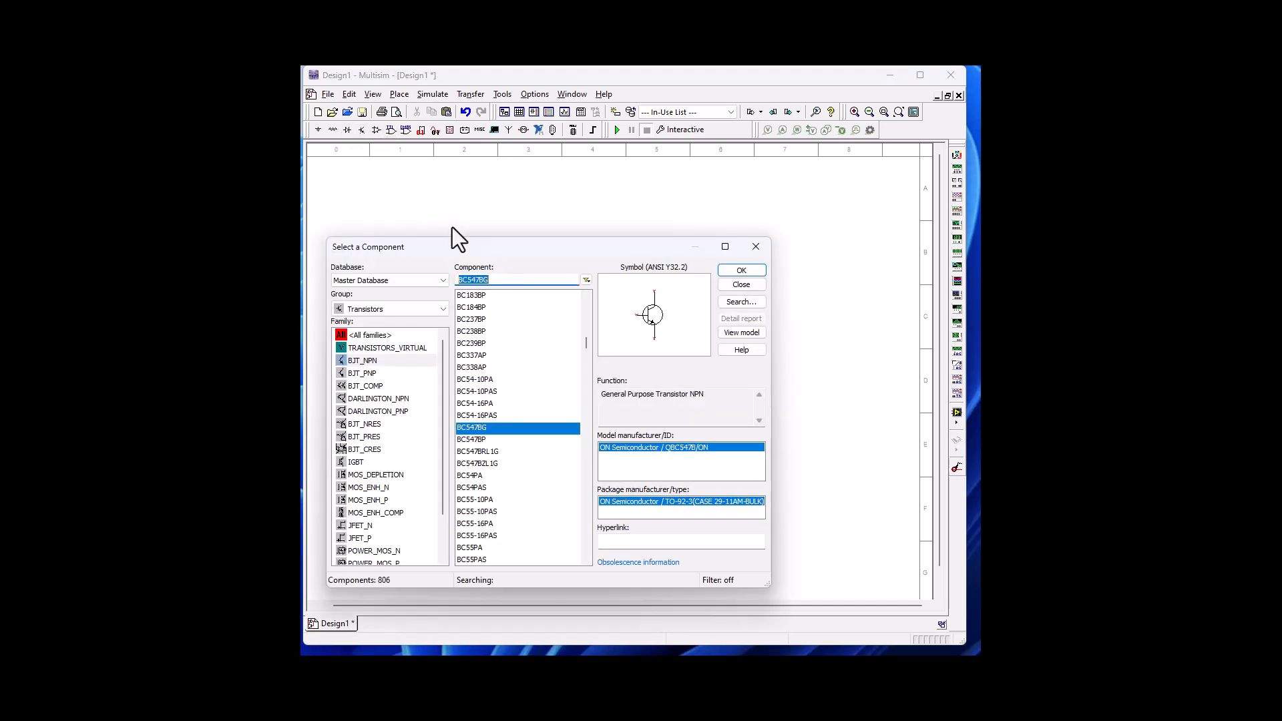
{"action": "left_click", "coordinate": [375, 362]}
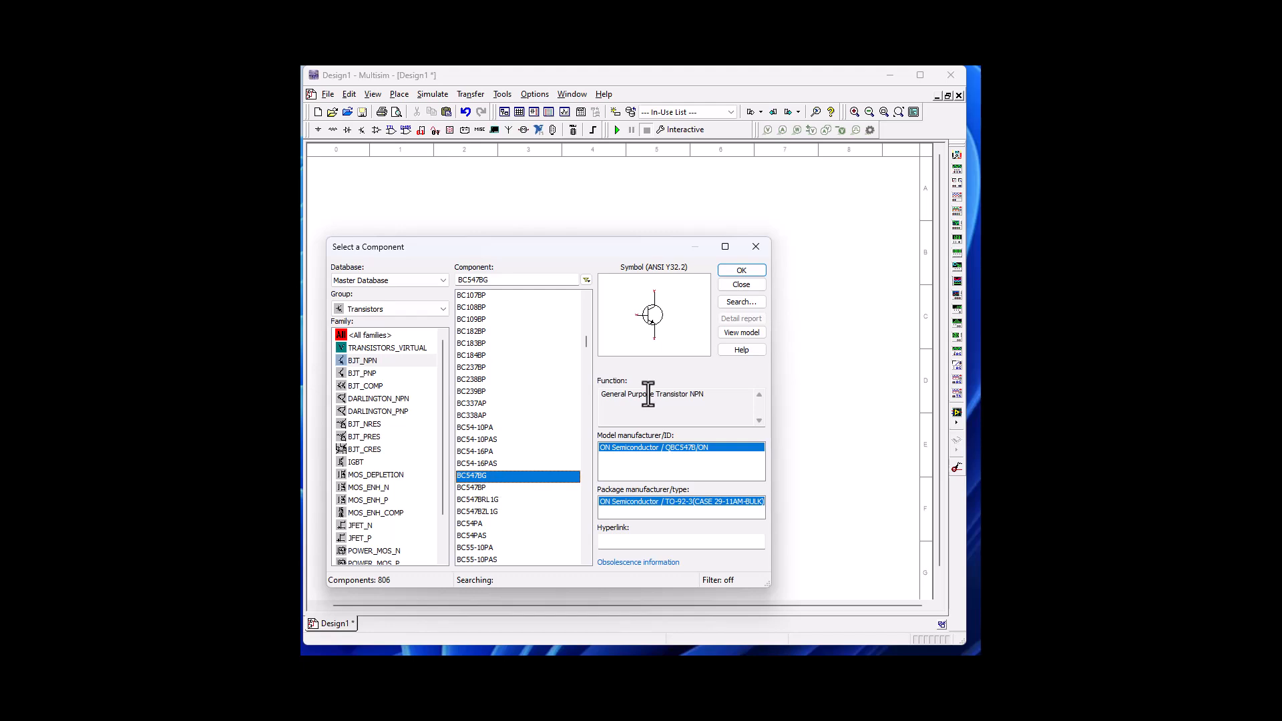
{"action": "left_click", "coordinate": [742, 272]}
{"action": "key", "text": "Escape"}
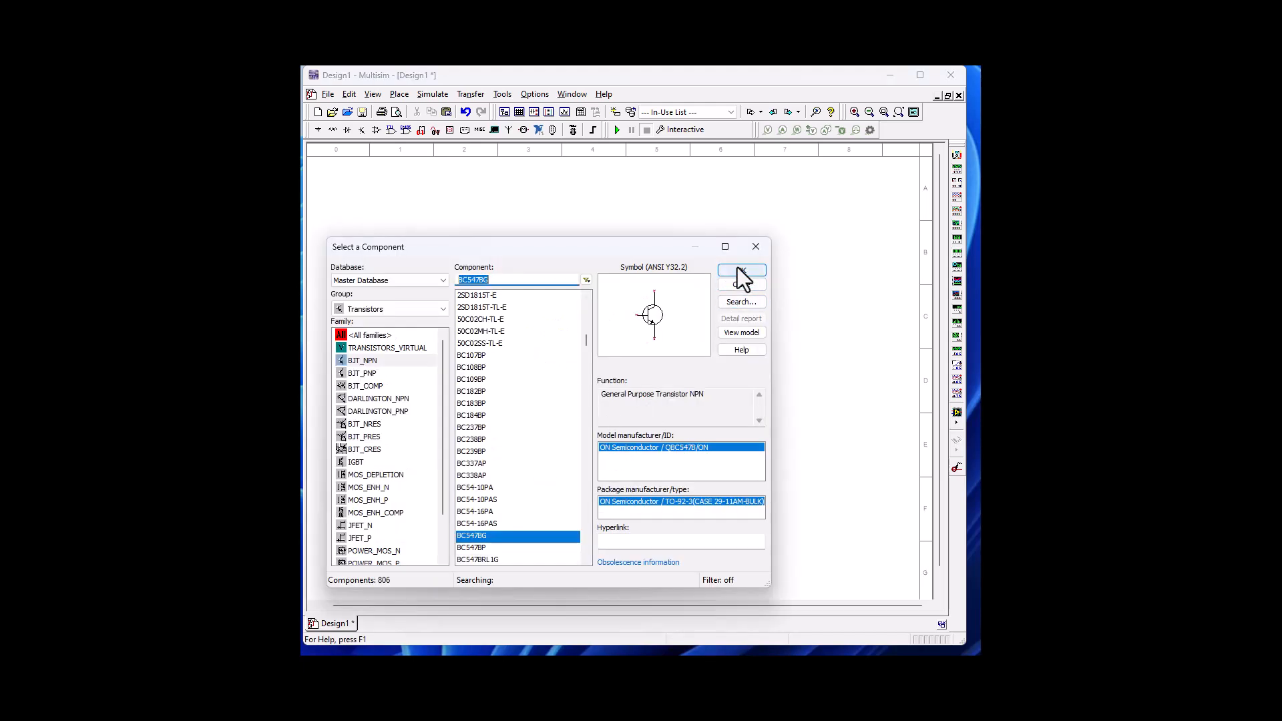
- Place a 1k resistor from the Basic group's RESISTOR family to the upper left of the transistor
{"action": "left_click", "coordinate": [354, 307]}
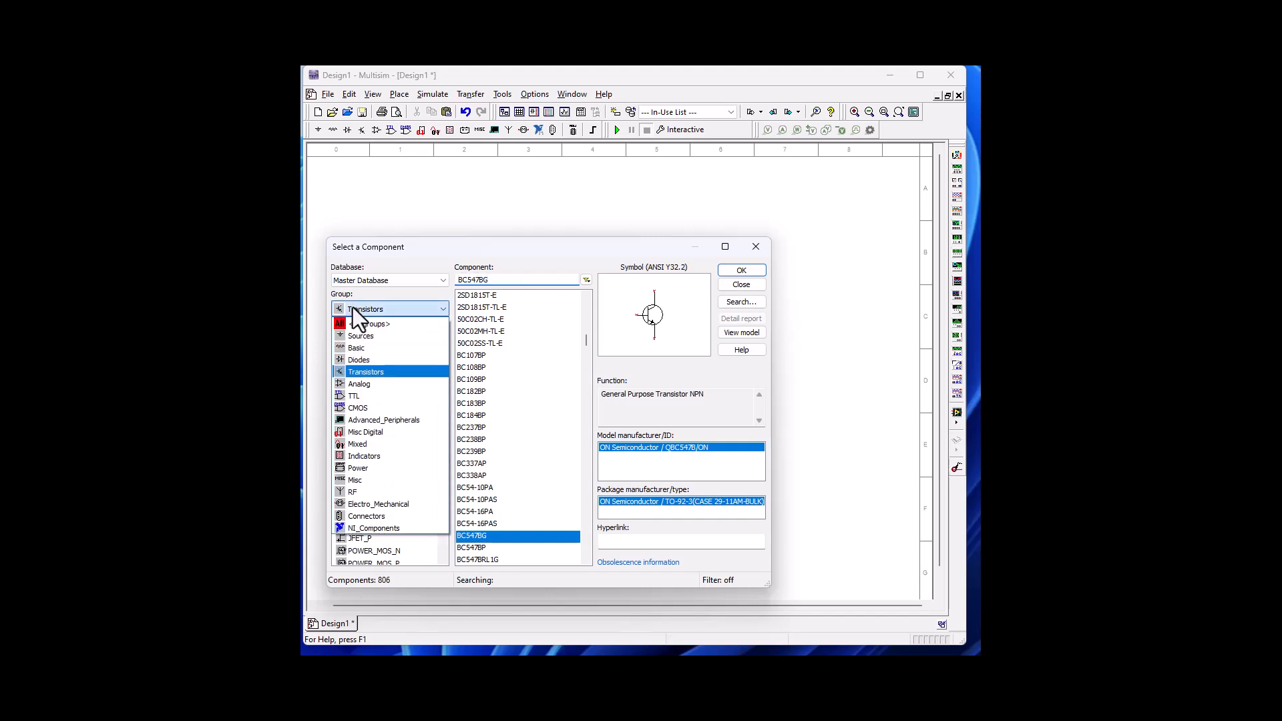
{"action": "left_click", "coordinate": [368, 347]}
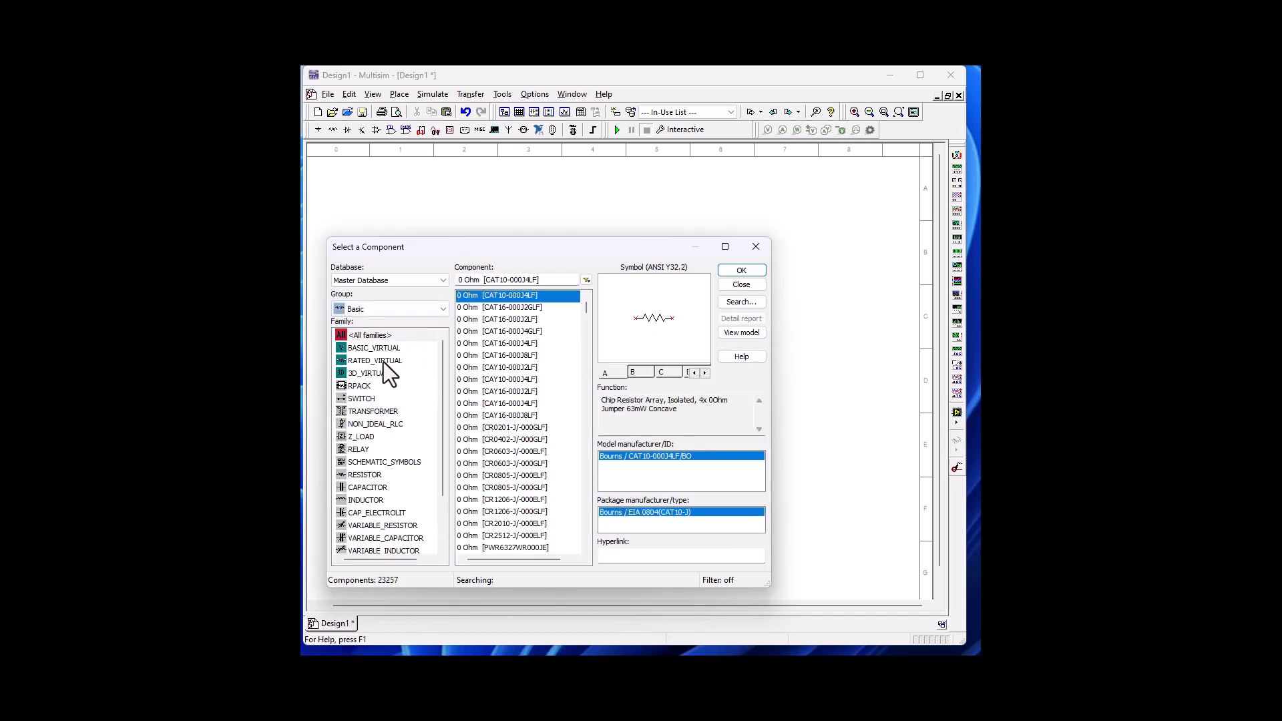
{"action": "left_click", "coordinate": [376, 474]}
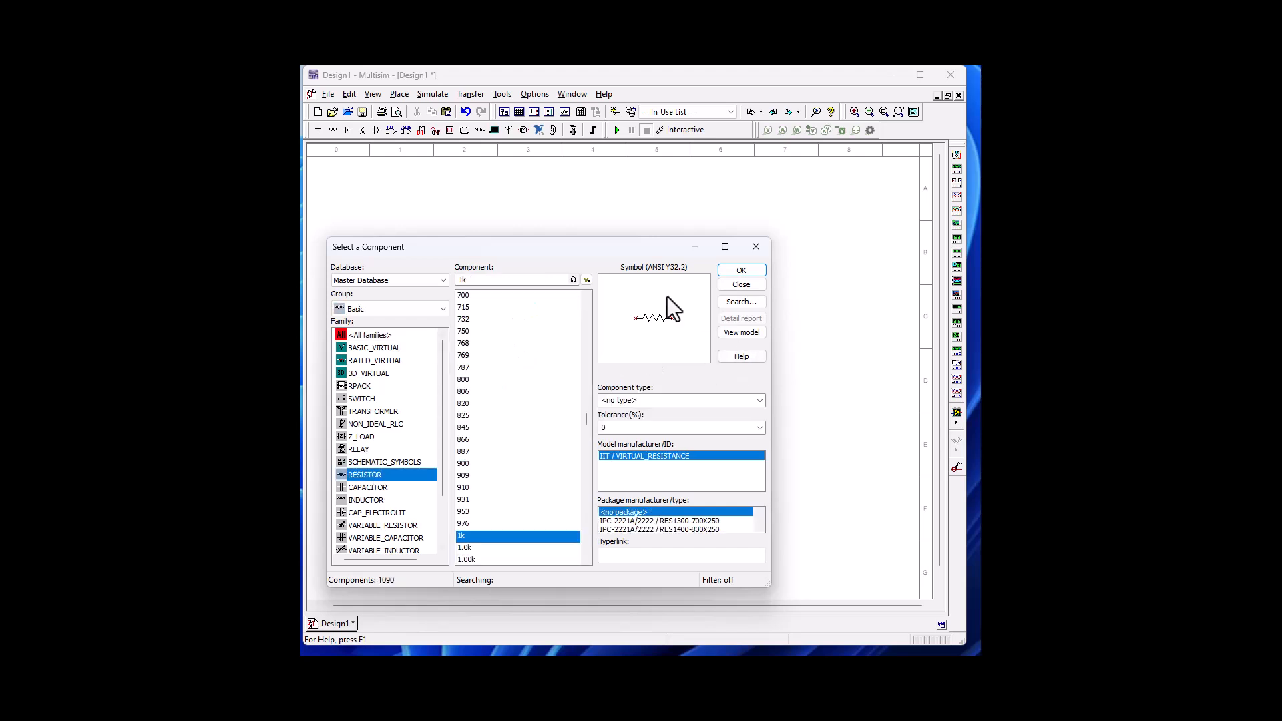
{"action": "left_click", "coordinate": [742, 269]}
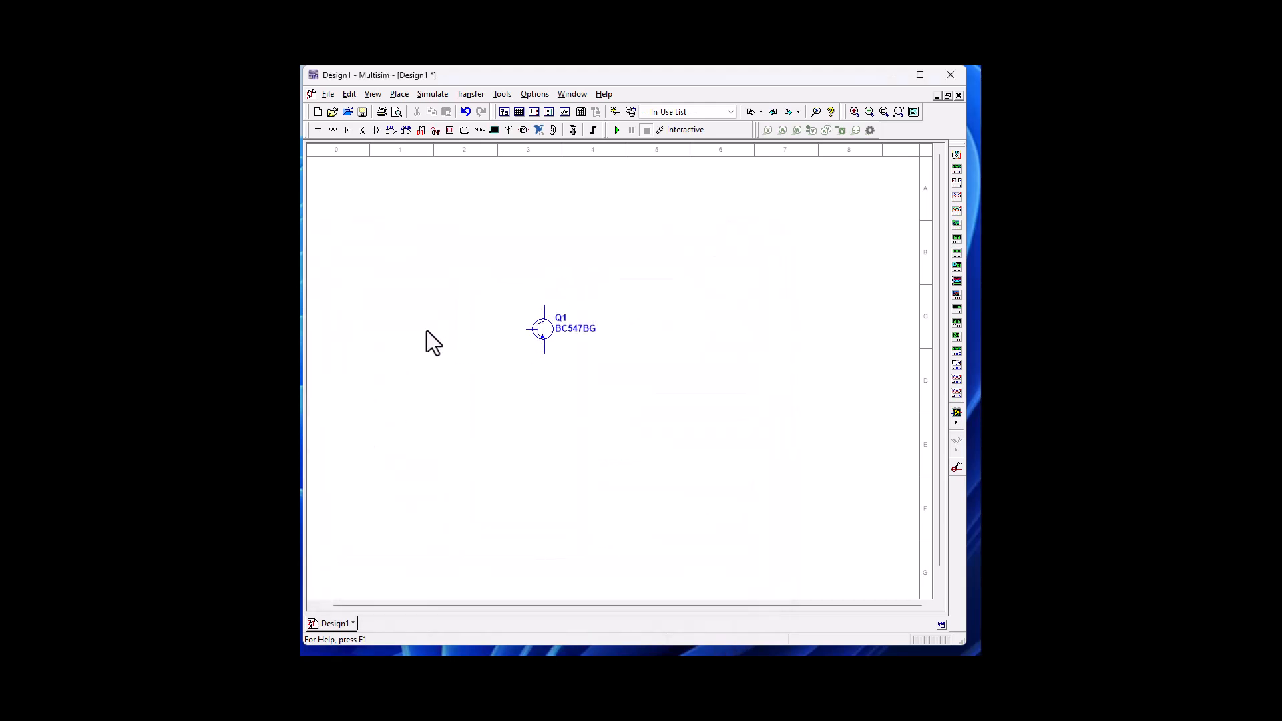
{"action": "left_click", "coordinate": [415, 275]}
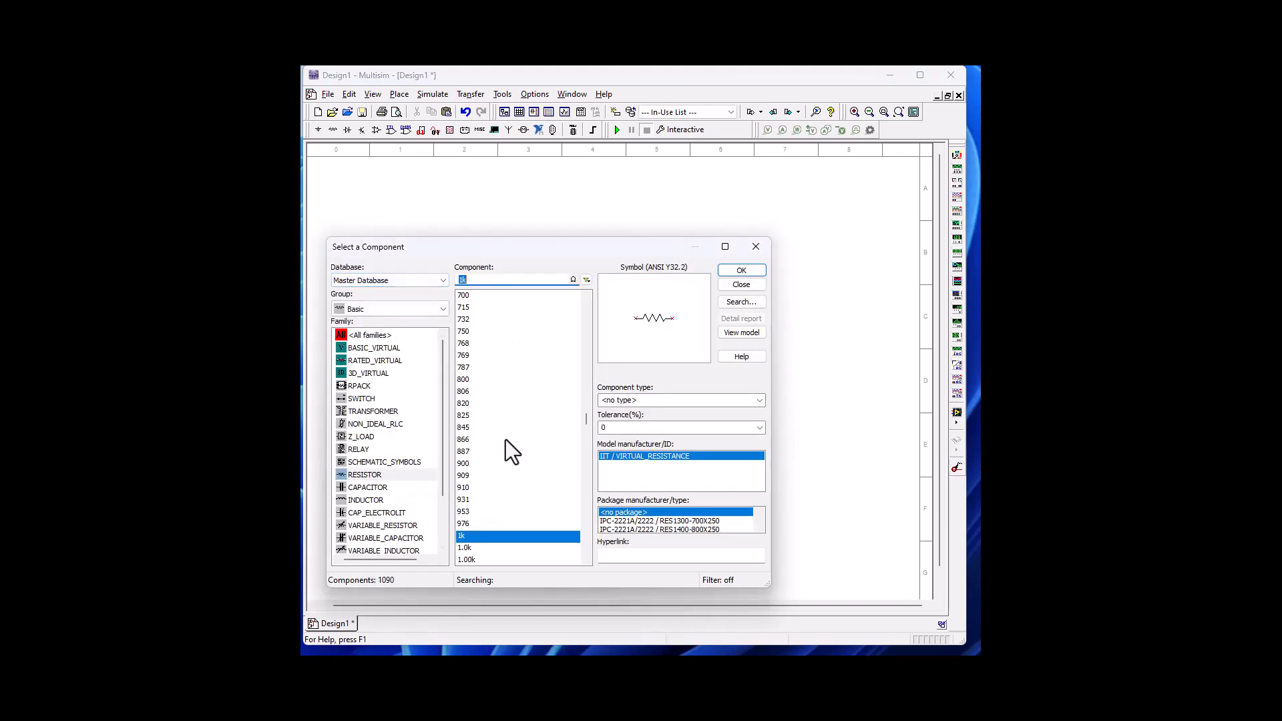
- Place a 56k resistor just below the 1k resistor
{"action": "scroll", "coordinate": [520, 466], "scroll_direction": "down", "scroll_amount": 20}
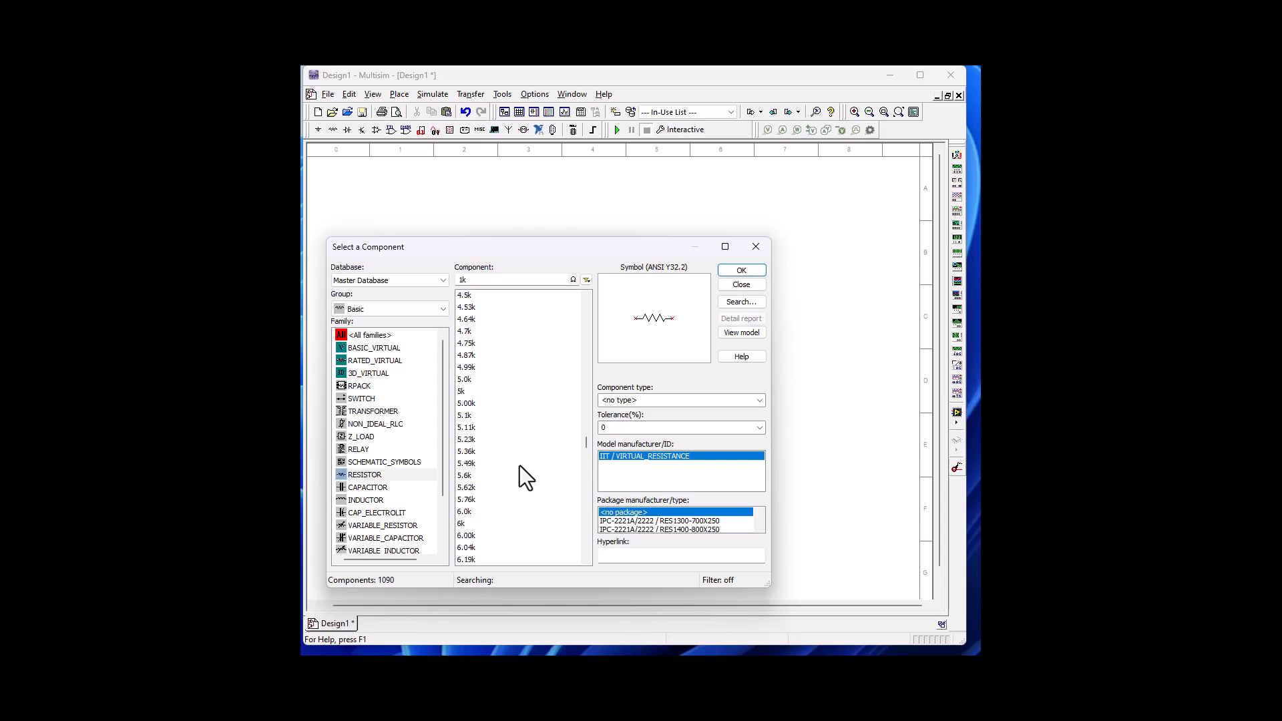
{"action": "scroll", "coordinate": [519, 466], "scroll_direction": "down", "scroll_amount": 20}
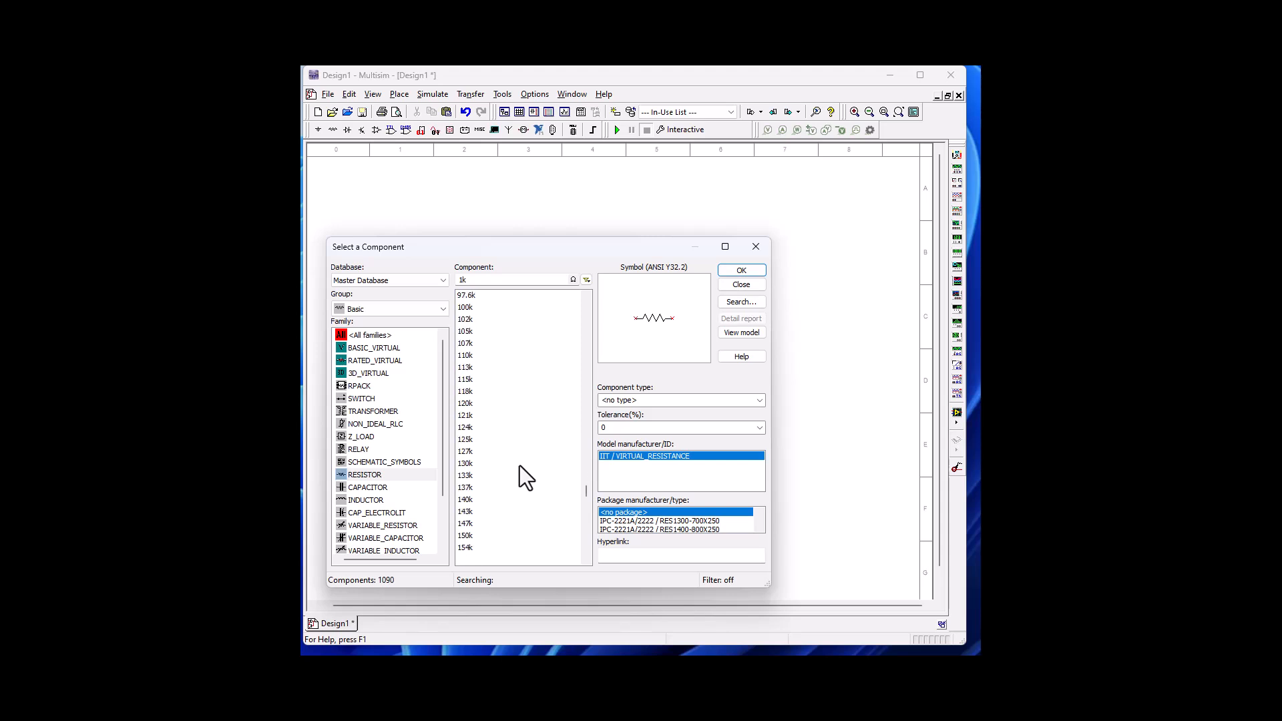
{"action": "scroll", "coordinate": [507, 443], "scroll_direction": "up", "scroll_amount": 5}
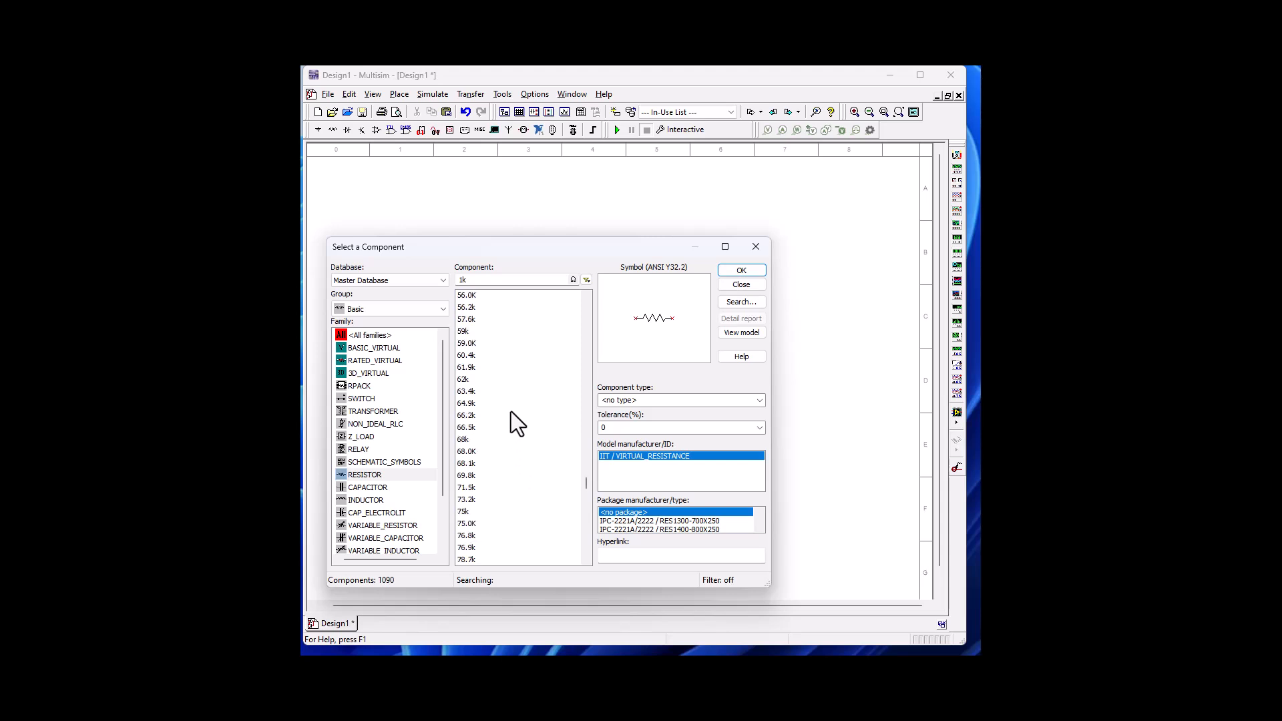
{"action": "scroll", "coordinate": [501, 387], "scroll_direction": "up", "scroll_amount": 2}
{"action": "left_click", "coordinate": [461, 345]}
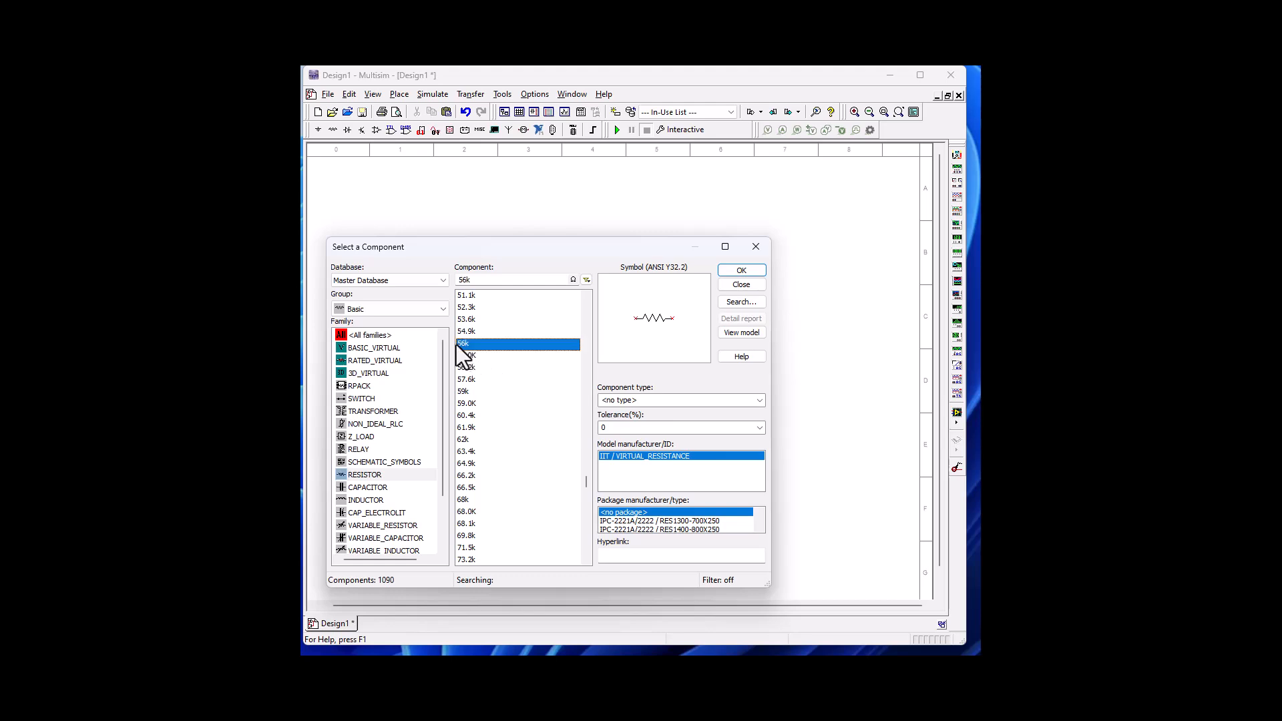
{"action": "left_click", "coordinate": [741, 285]}
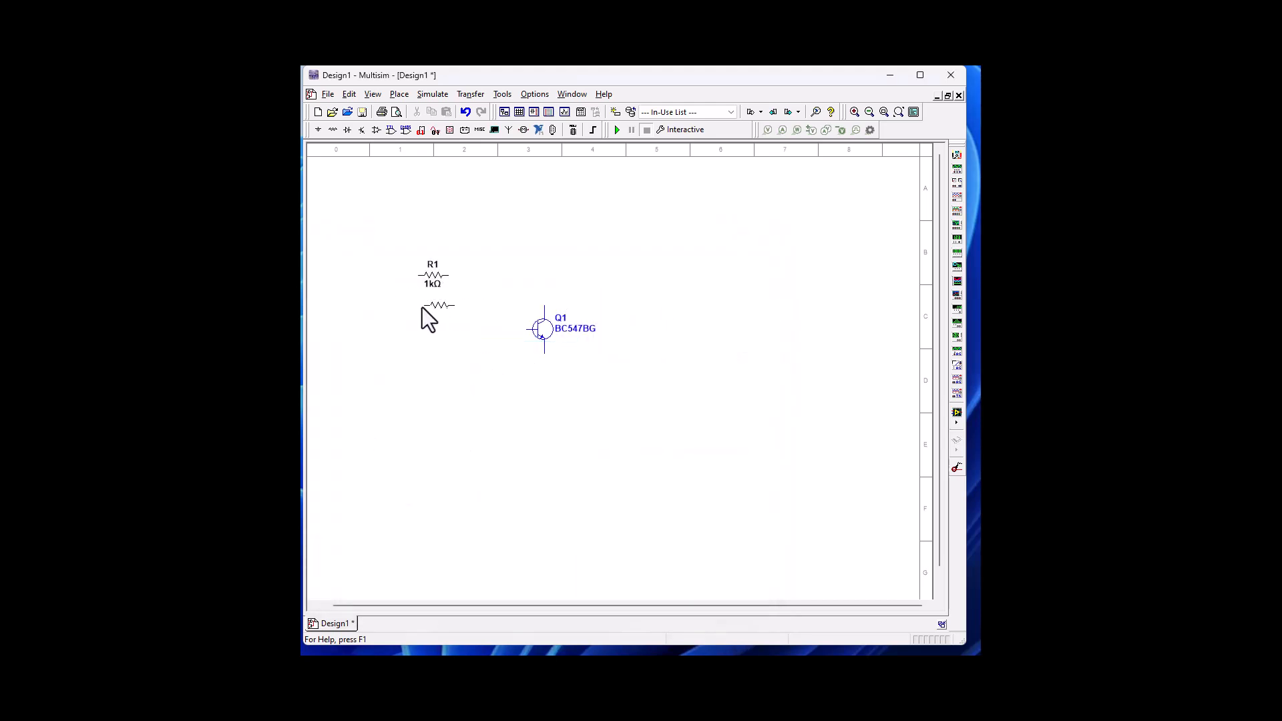
{"action": "key", "text": "ctrl+w"}
- Place a 10k resistor just below the 56k resistor
{"action": "scroll", "coordinate": [524, 423], "scroll_direction": "up", "scroll_amount": 20}
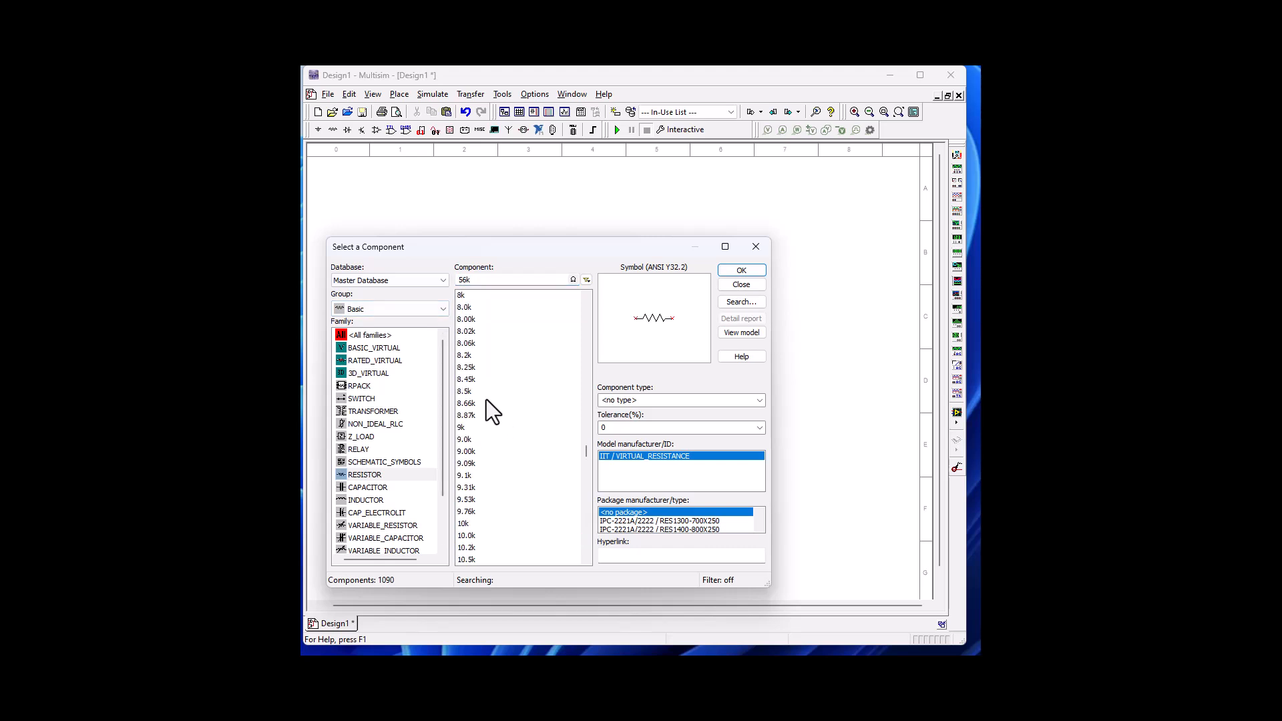
{"action": "left_click", "coordinate": [472, 525]}
{"action": "left_click", "coordinate": [736, 272]}
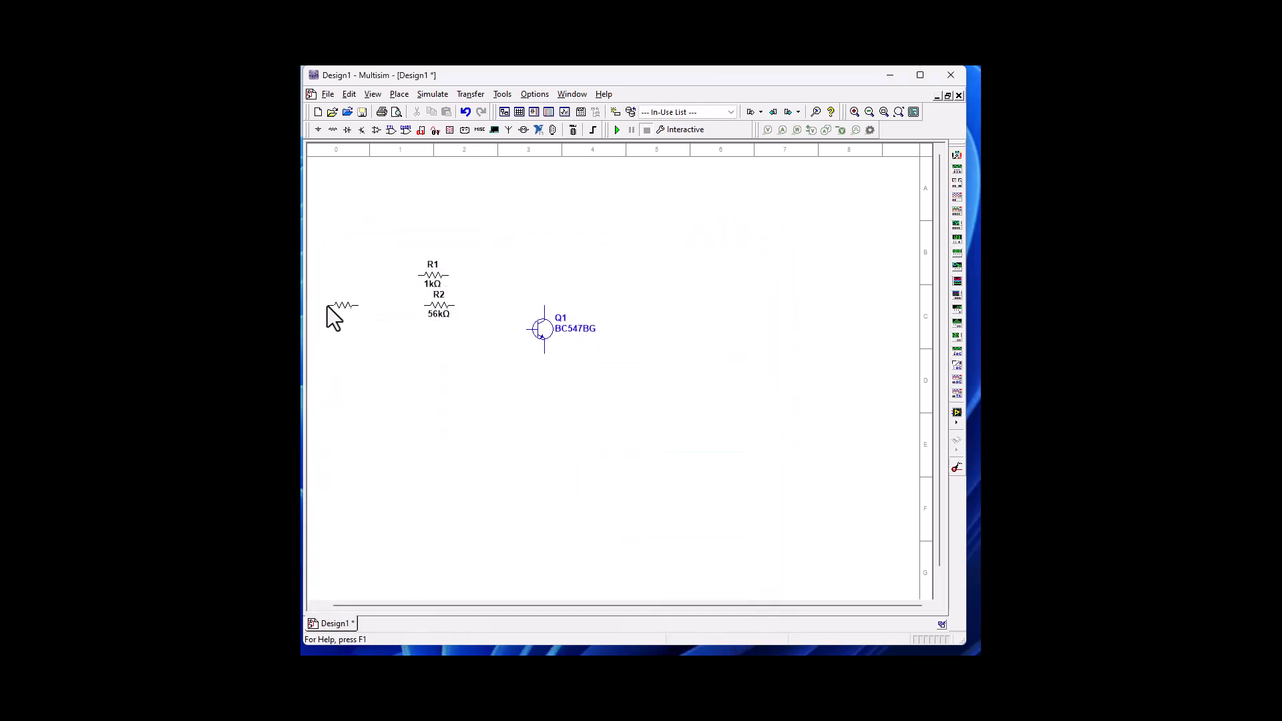
{"action": "left_click", "coordinate": [446, 348]}
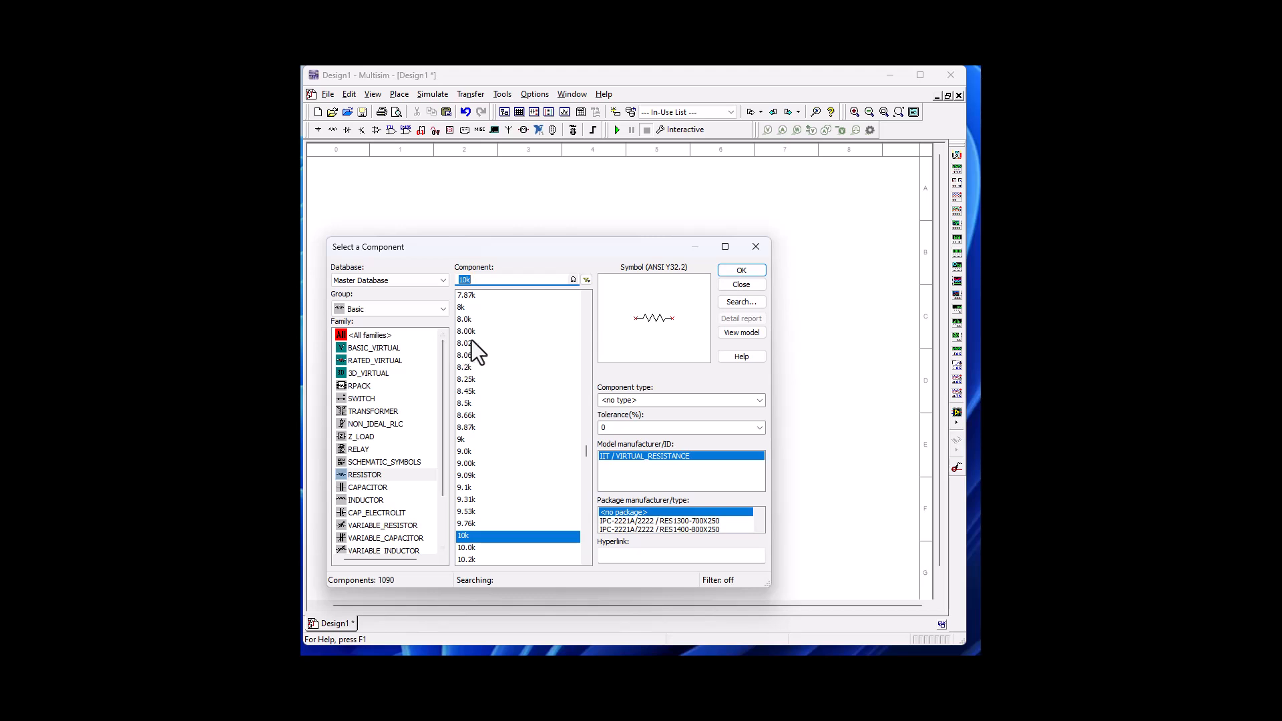
- Place a 15k resistor just below the 10k resistor
{"action": "scroll", "coordinate": [485, 354], "scroll_direction": "down", "scroll_amount": 5}
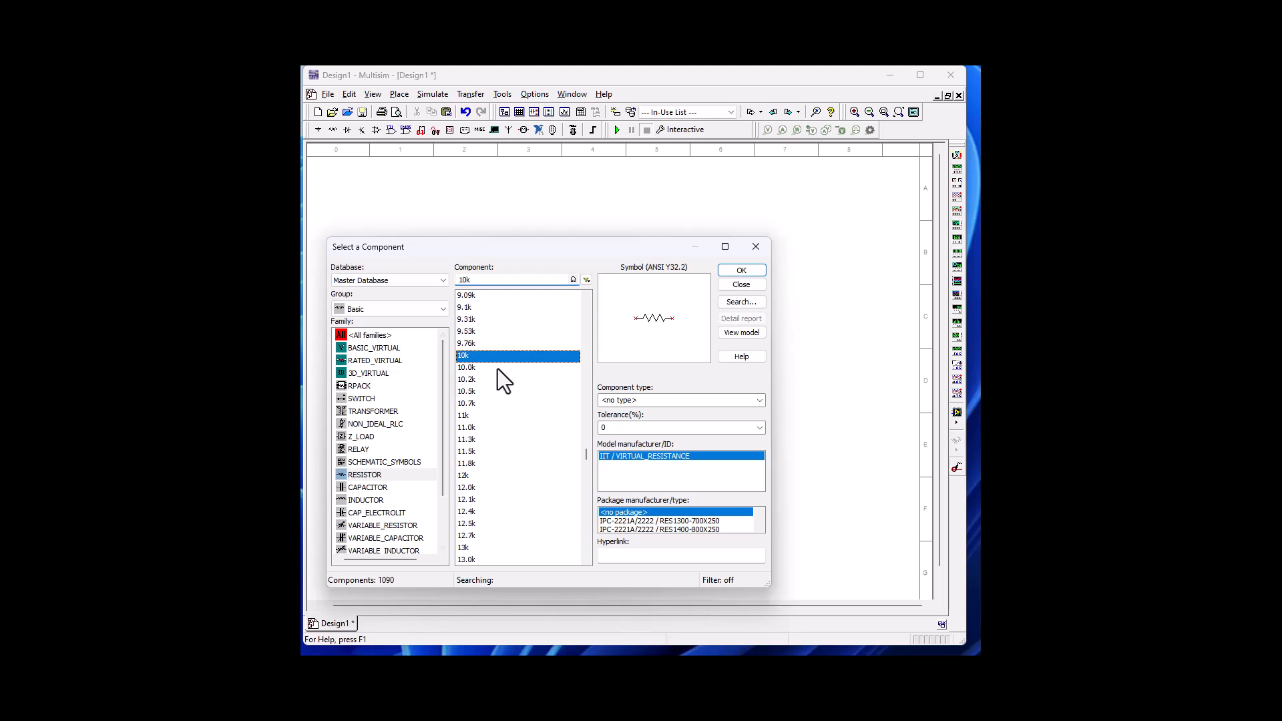
{"action": "scroll", "coordinate": [471, 538], "scroll_direction": "down", "scroll_amount": 3}
{"action": "left_click", "coordinate": [471, 536]}
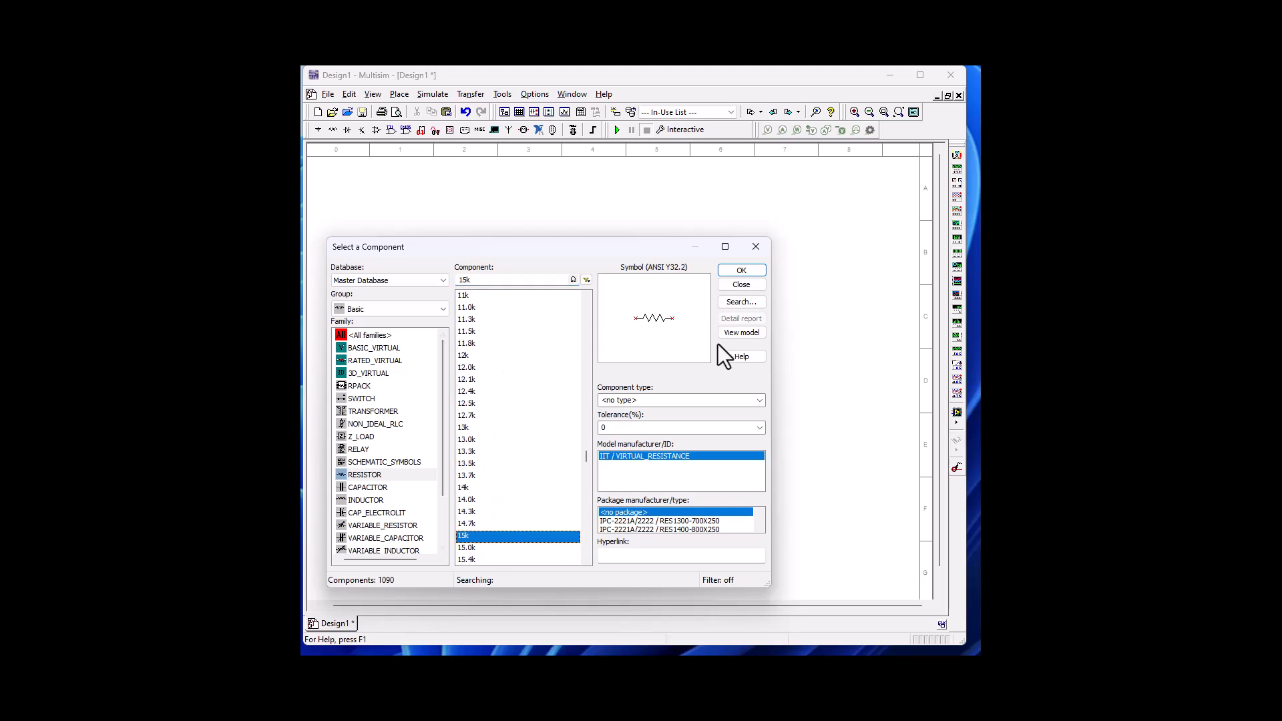
{"action": "left_click", "coordinate": [729, 271]}
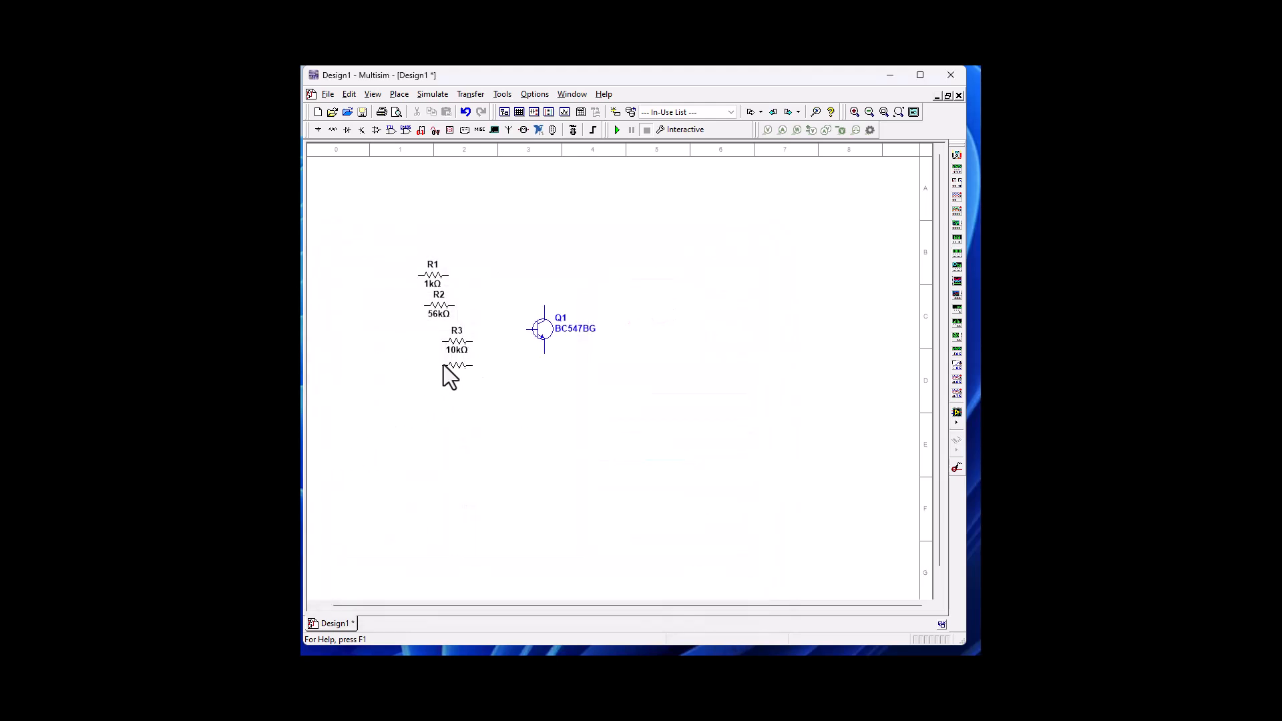
{"action": "left_click", "coordinate": [440, 374]}
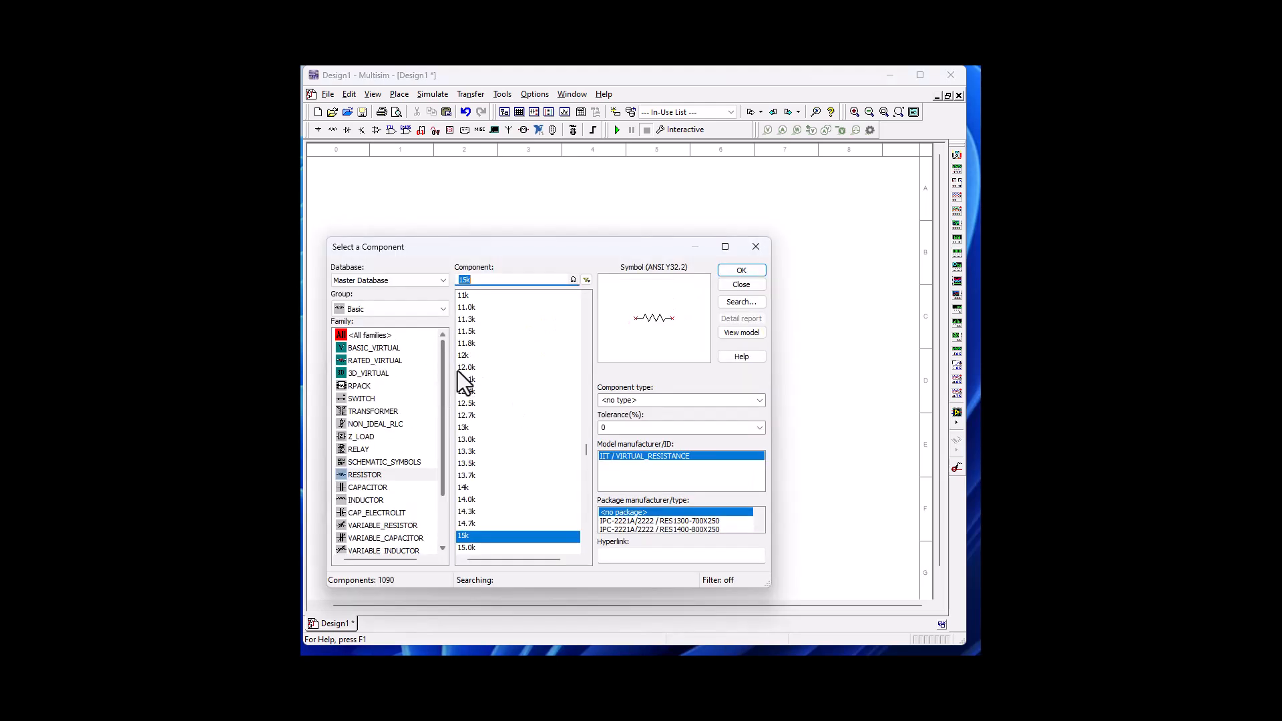
- Place a 4.7k resistor below and to the left of the 15k resistor
{"action": "scroll", "coordinate": [509, 413], "scroll_direction": "up", "scroll_amount": 11}
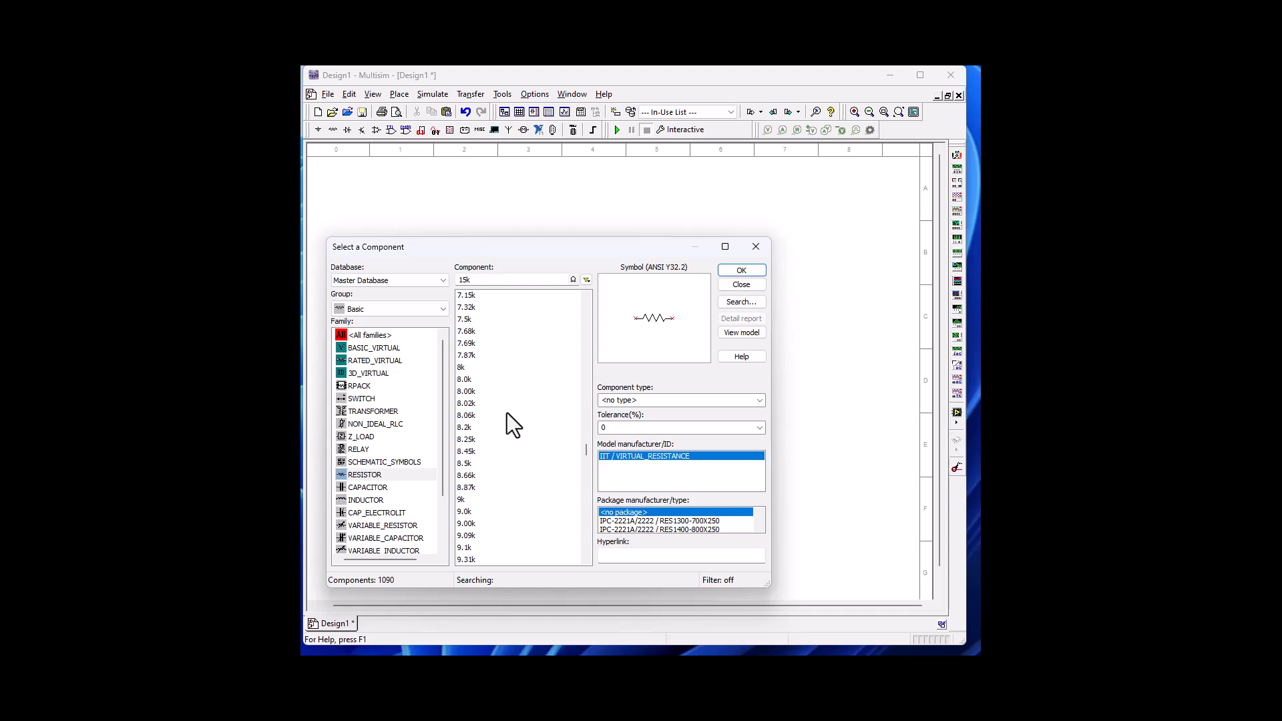
{"action": "scroll", "coordinate": [507, 411], "scroll_direction": "up", "scroll_amount": 2}
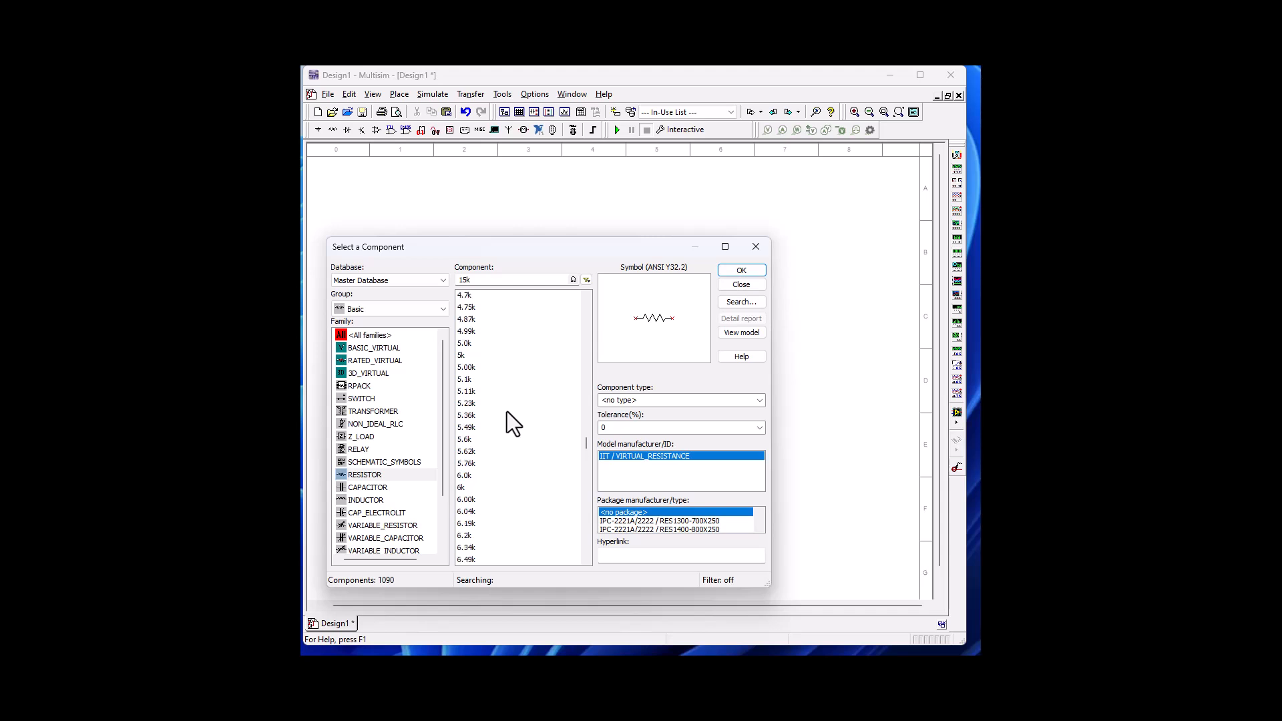
{"action": "left_click", "coordinate": [467, 295]}
{"action": "left_click", "coordinate": [757, 271]}
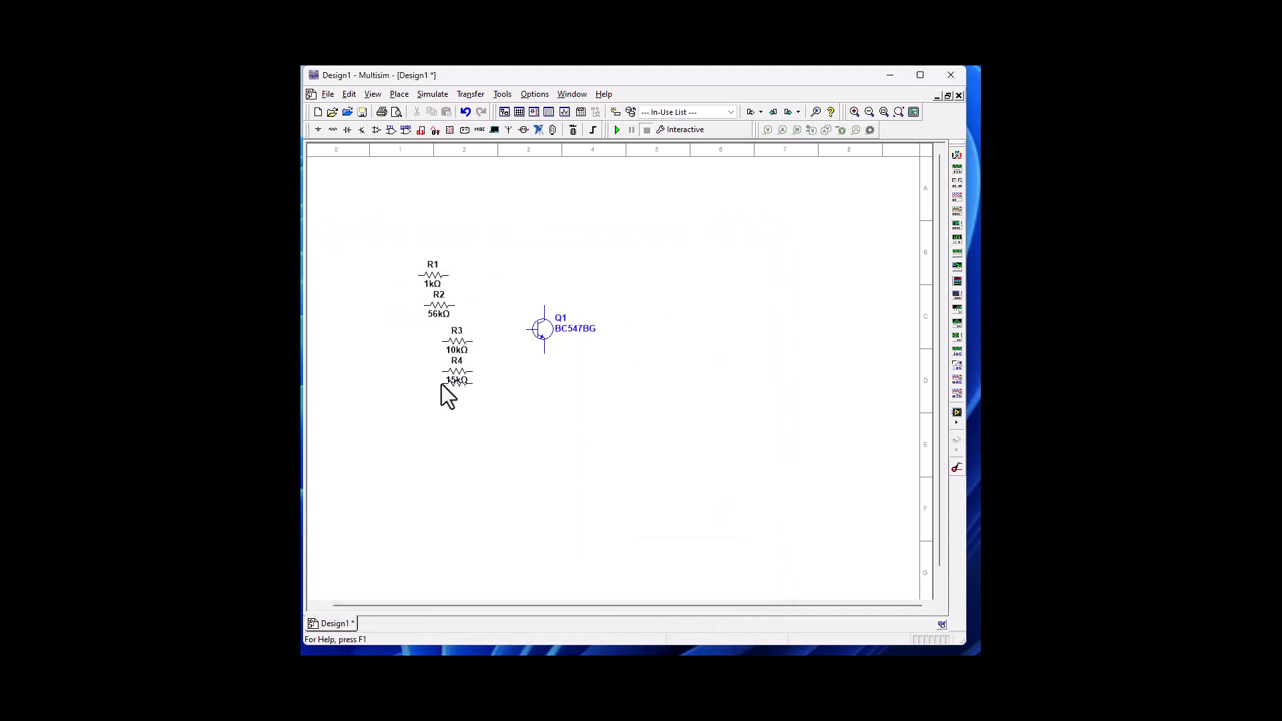
{"action": "left_click", "coordinate": [402, 399]}
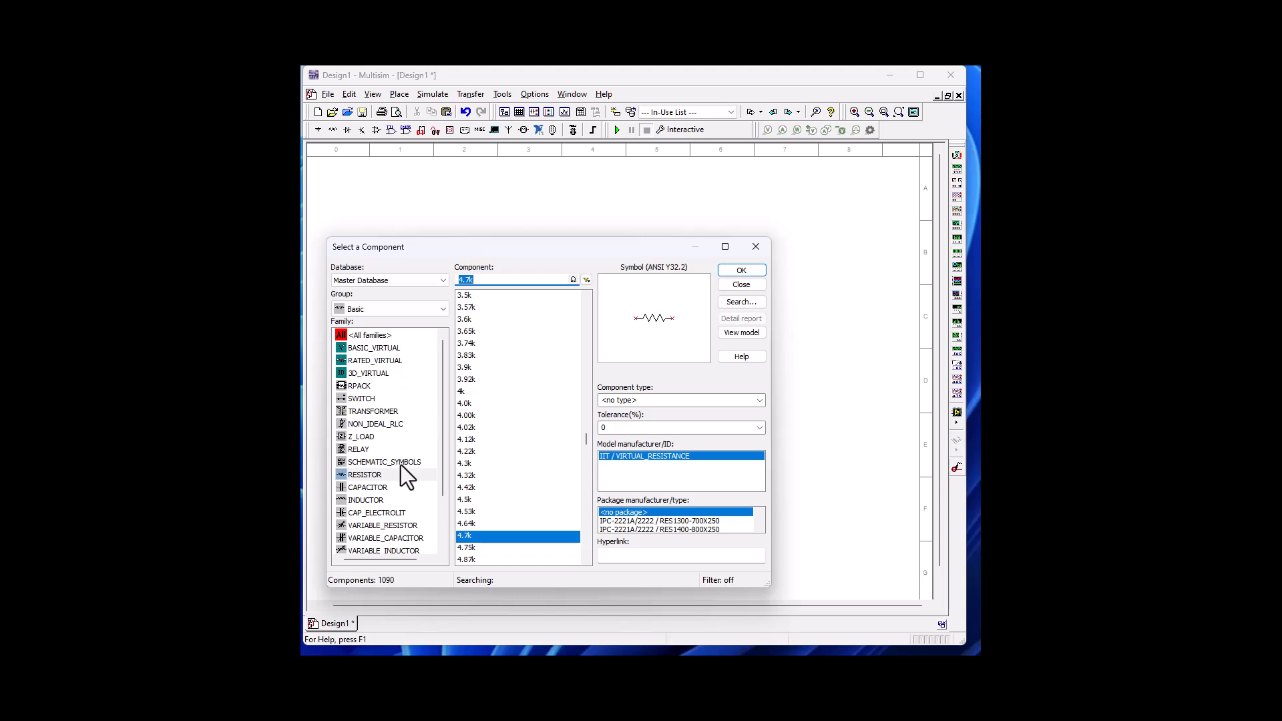
- Place two 100n capacitors from the CAPACITOR family, one under the other, below the 4.7k resistor
{"action": "left_click", "coordinate": [364, 486]}
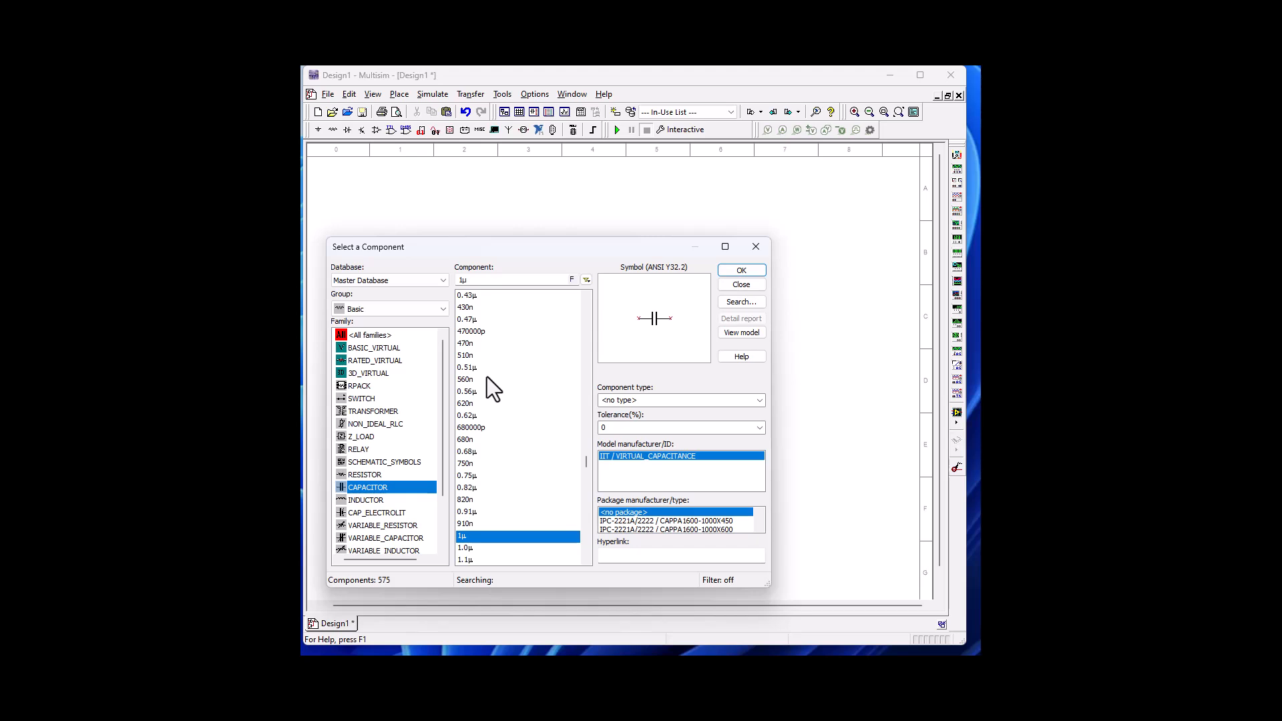
{"action": "scroll", "coordinate": [515, 392], "scroll_direction": "up", "scroll_amount": 15}
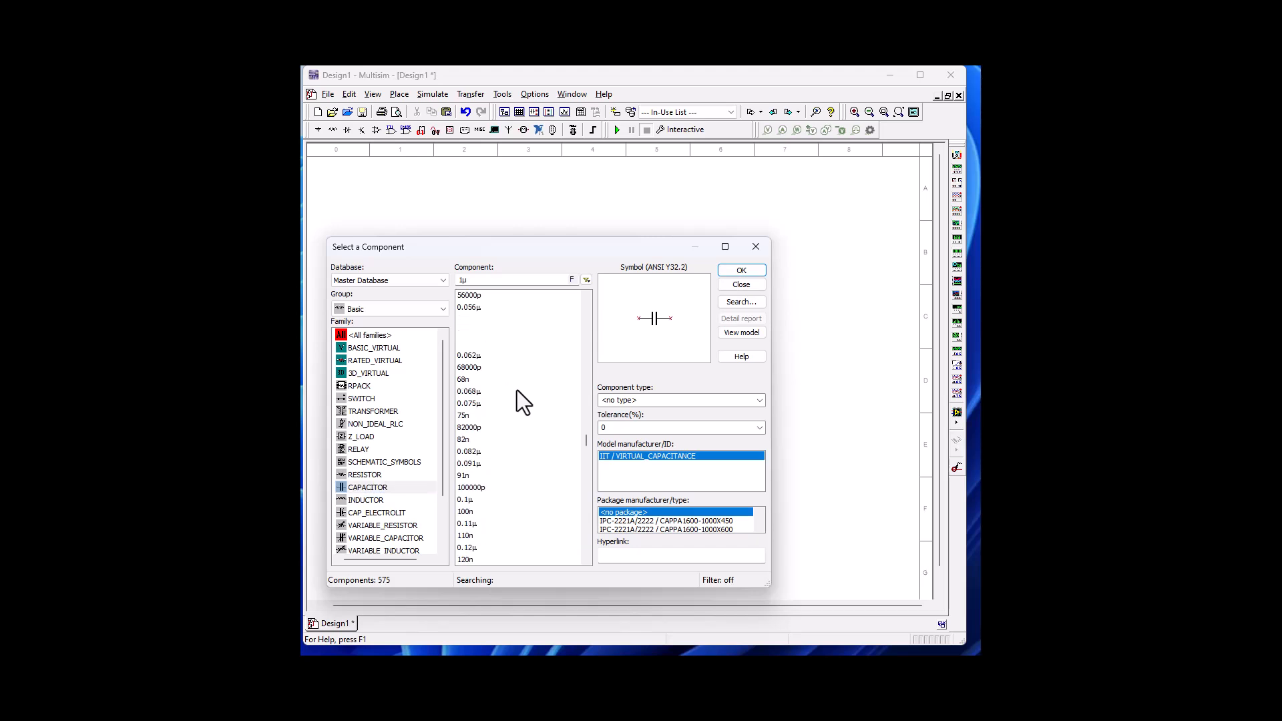
{"action": "scroll", "coordinate": [517, 390], "scroll_direction": "up", "scroll_amount": 20}
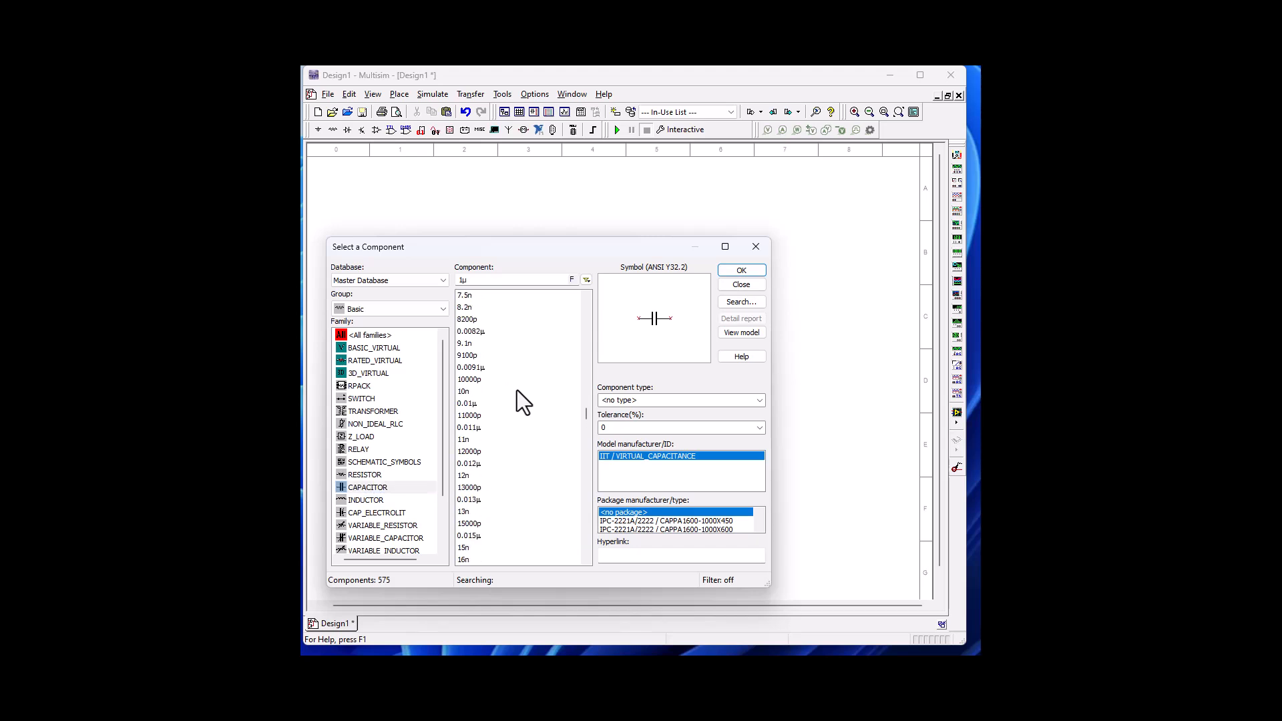
{"action": "scroll", "coordinate": [517, 390], "scroll_direction": "down", "scroll_amount": 7}
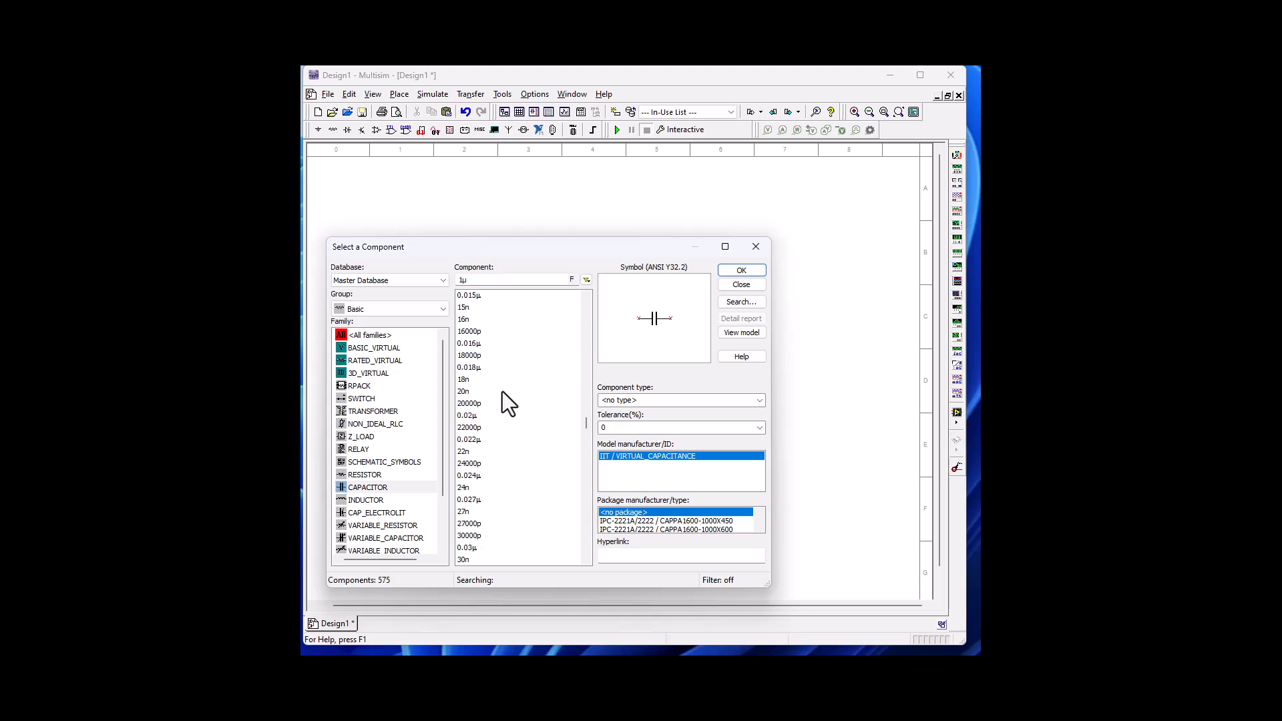
{"action": "scroll", "coordinate": [501, 394], "scroll_direction": "down", "scroll_amount": 8}
{"action": "scroll", "coordinate": [506, 390], "scroll_direction": "down", "scroll_amount": 8}
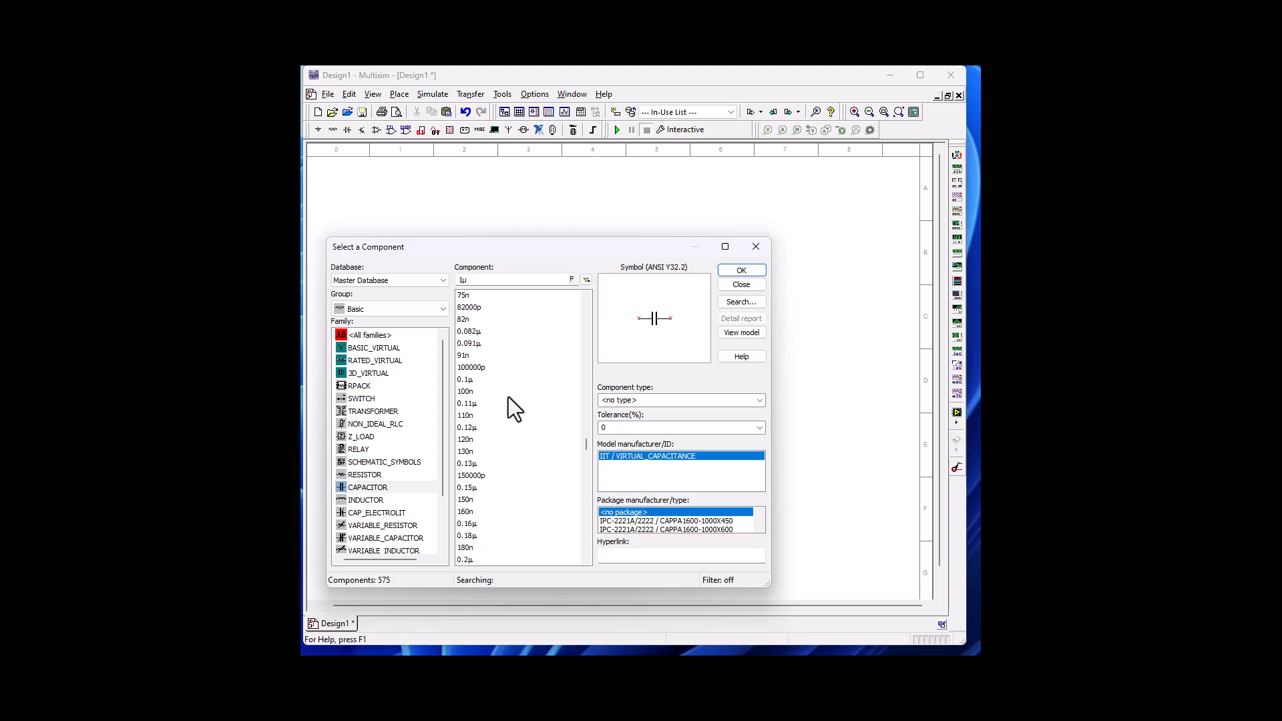
{"action": "left_click", "coordinate": [461, 392]}
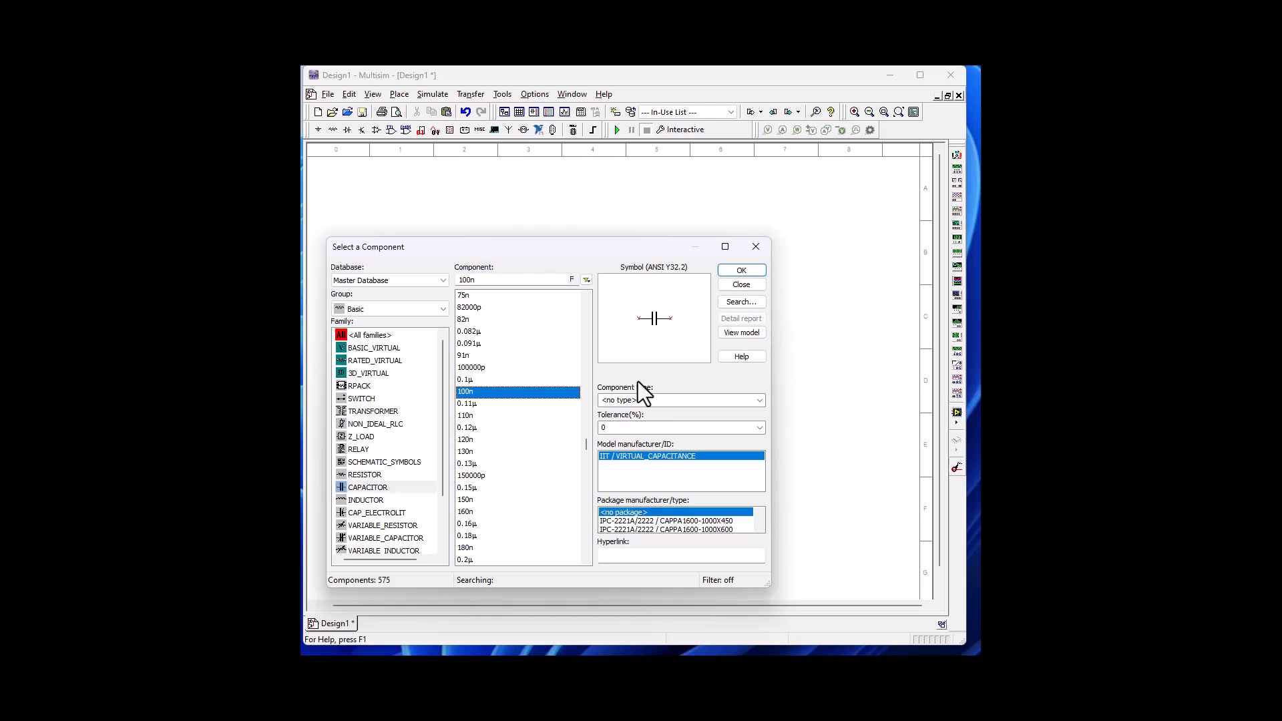
{"action": "left_click", "coordinate": [740, 272]}
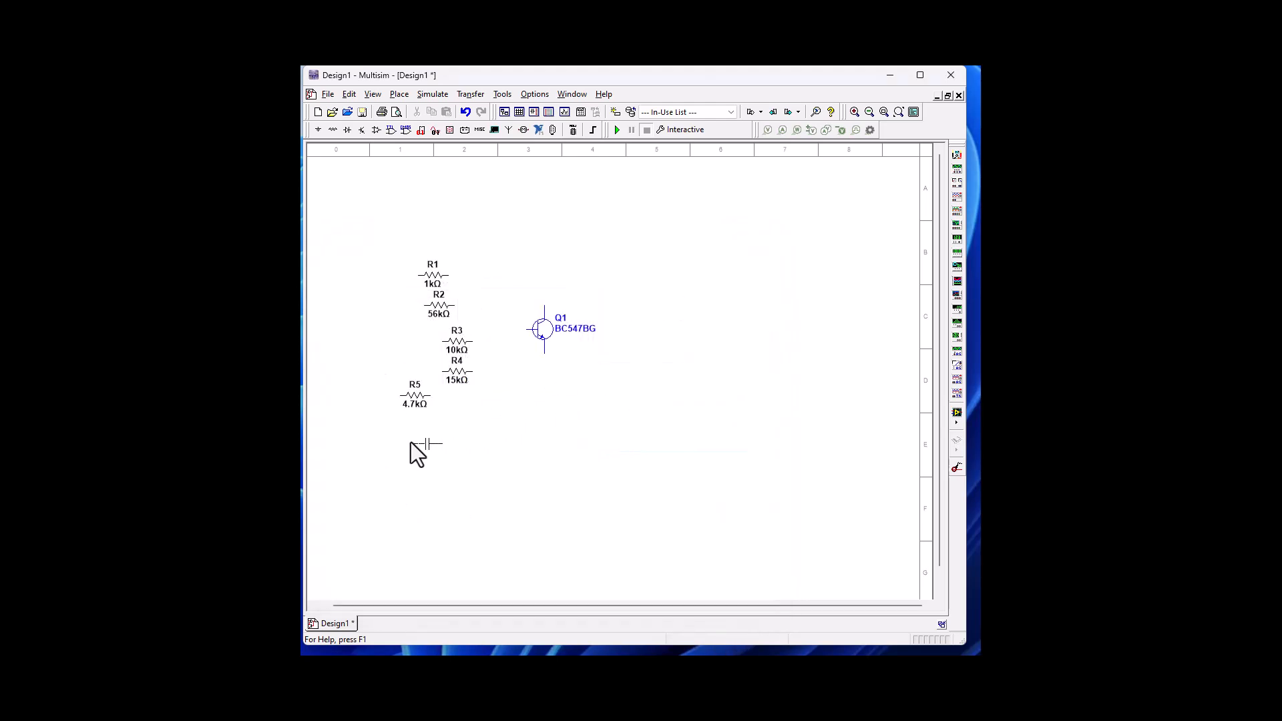
{"action": "left_click", "coordinate": [406, 439]}
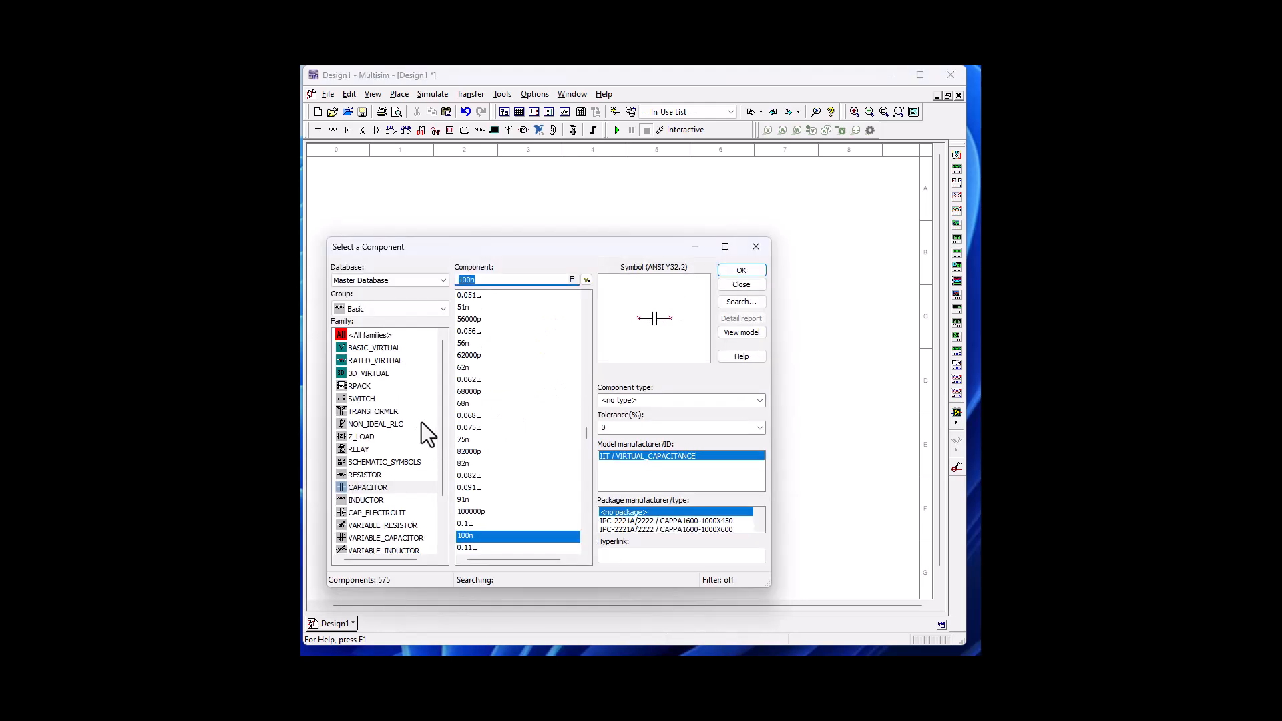
{"action": "left_click", "coordinate": [732, 269]}
{"action": "left_click", "coordinate": [404, 475]}
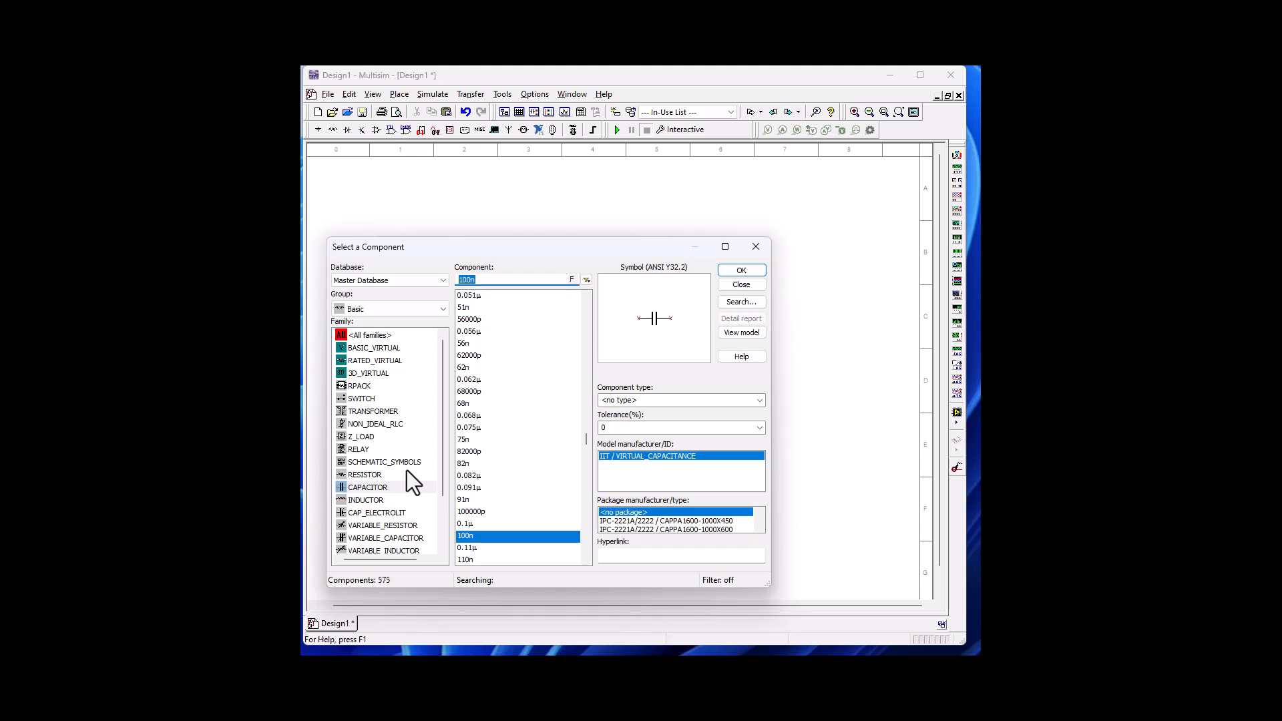
- Place a 470p capacitor to the right of the upper 100n capacitor
{"action": "scroll", "coordinate": [527, 422], "scroll_direction": "down", "scroll_amount": 7}
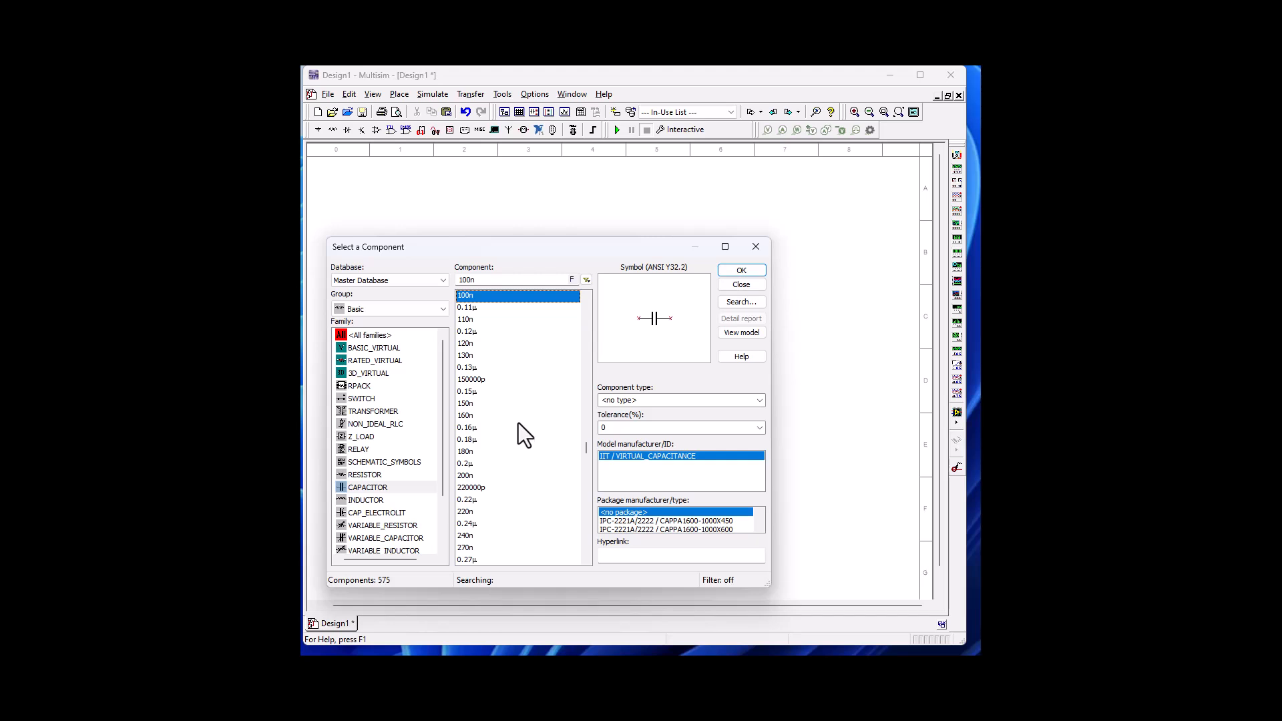
{"action": "scroll", "coordinate": [518, 422], "scroll_direction": "down", "scroll_amount": 5}
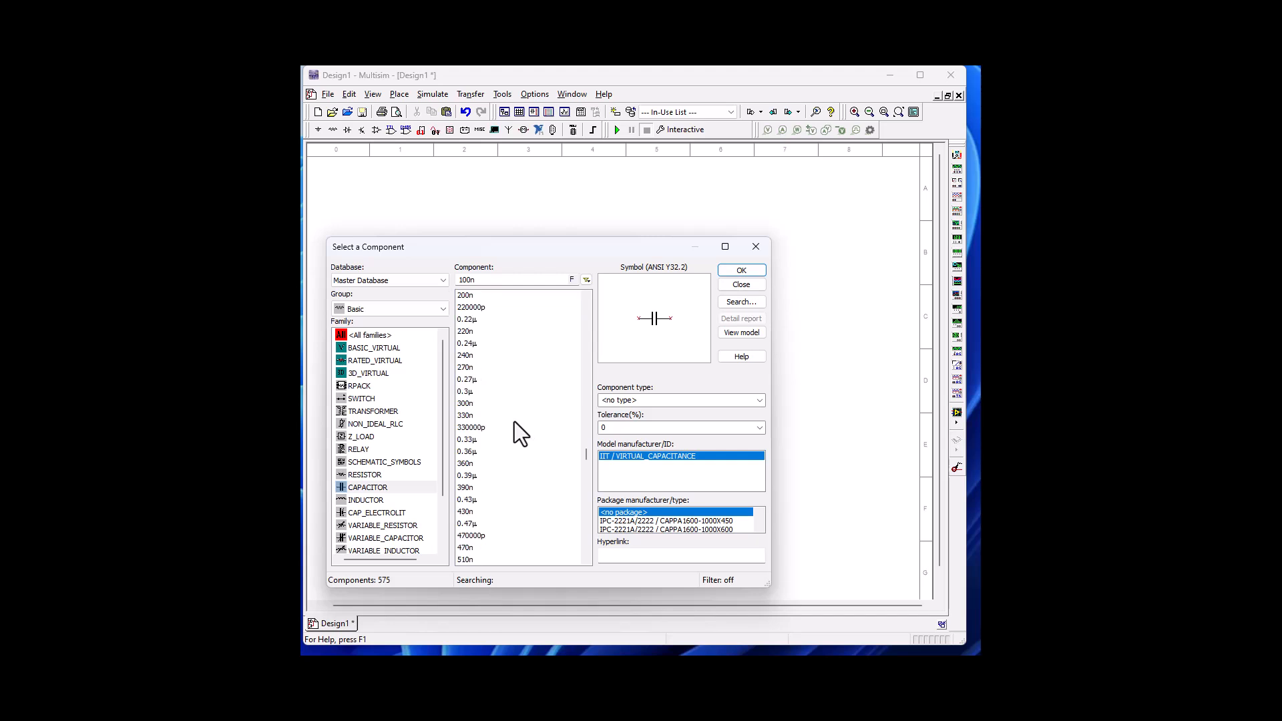
{"action": "scroll", "coordinate": [515, 422], "scroll_direction": "down", "scroll_amount": 7}
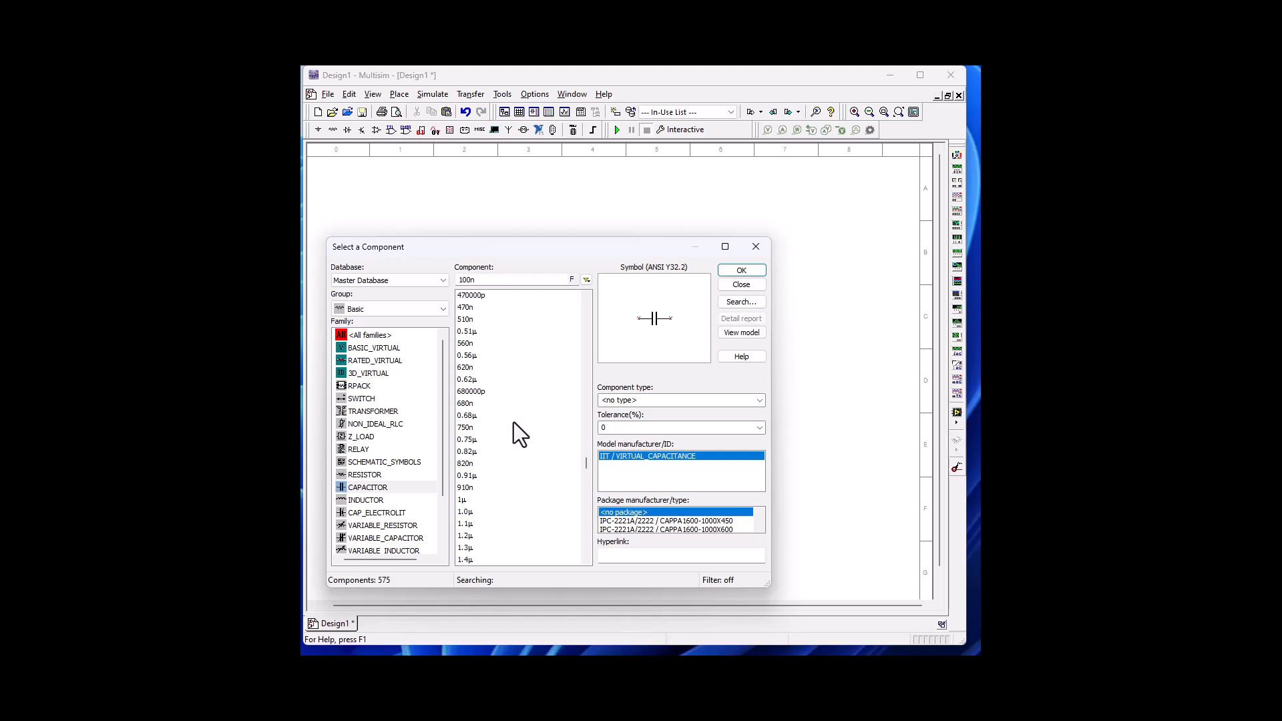
{"action": "scroll", "coordinate": [514, 422], "scroll_direction": "down", "scroll_amount": 12}
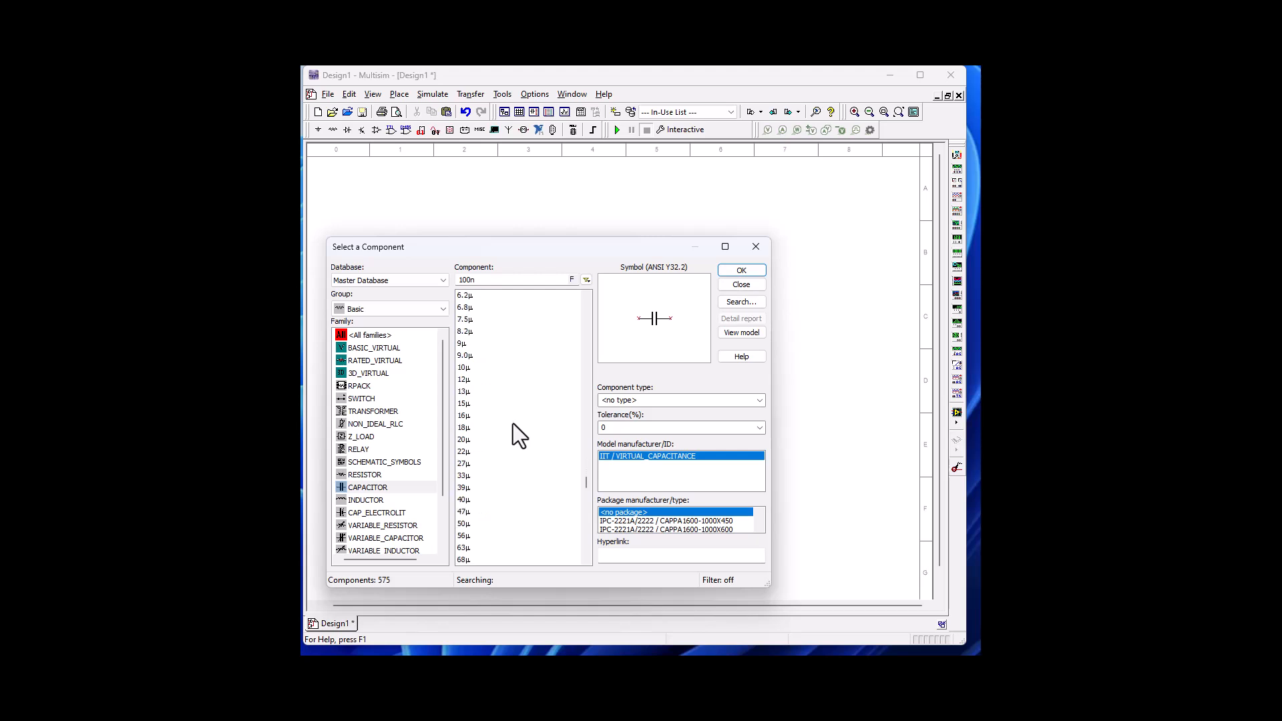
{"action": "scroll", "coordinate": [513, 423], "scroll_direction": "up", "scroll_amount": 20}
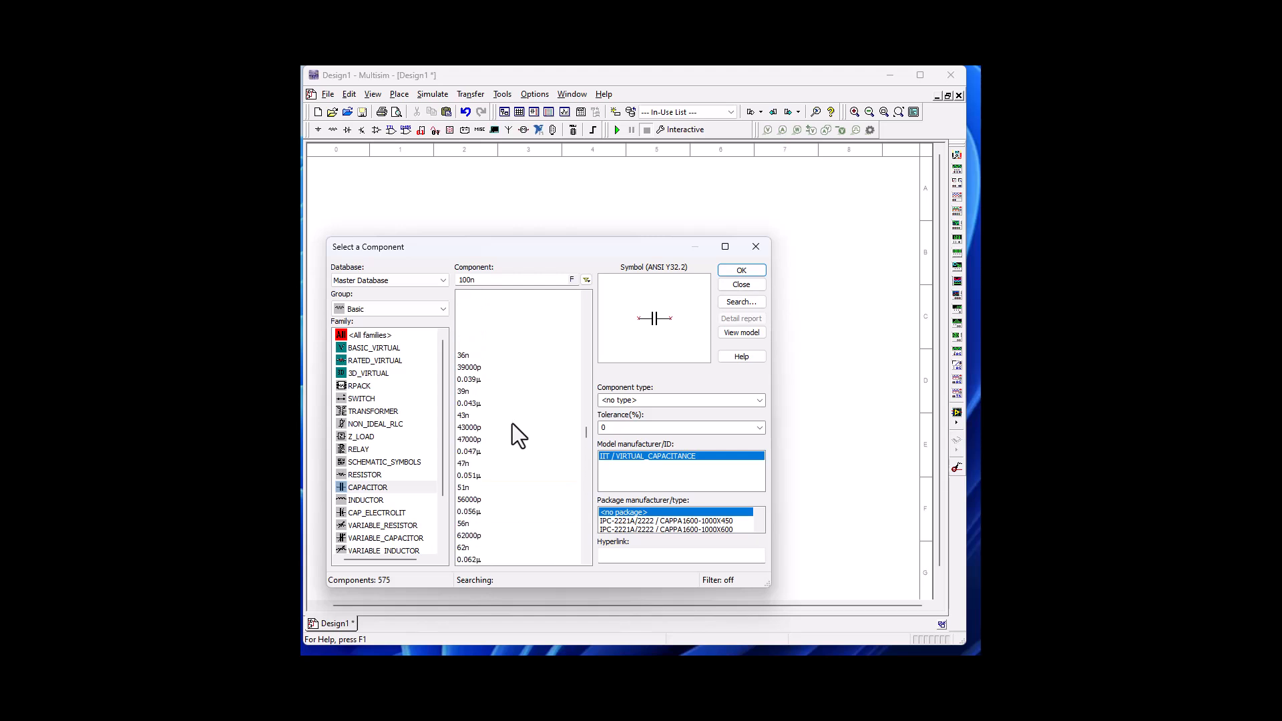
{"action": "scroll", "coordinate": [515, 419], "scroll_direction": "up", "scroll_amount": 15}
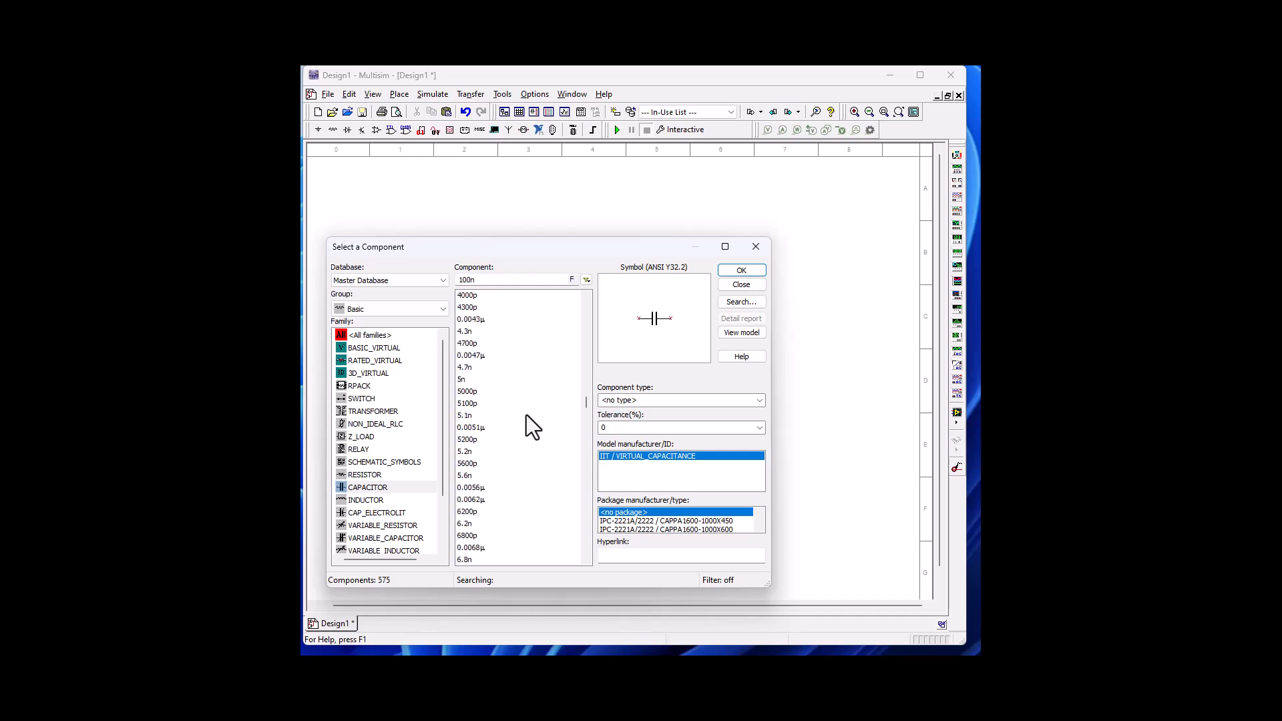
{"action": "scroll", "coordinate": [526, 415], "scroll_direction": "up", "scroll_amount": 8}
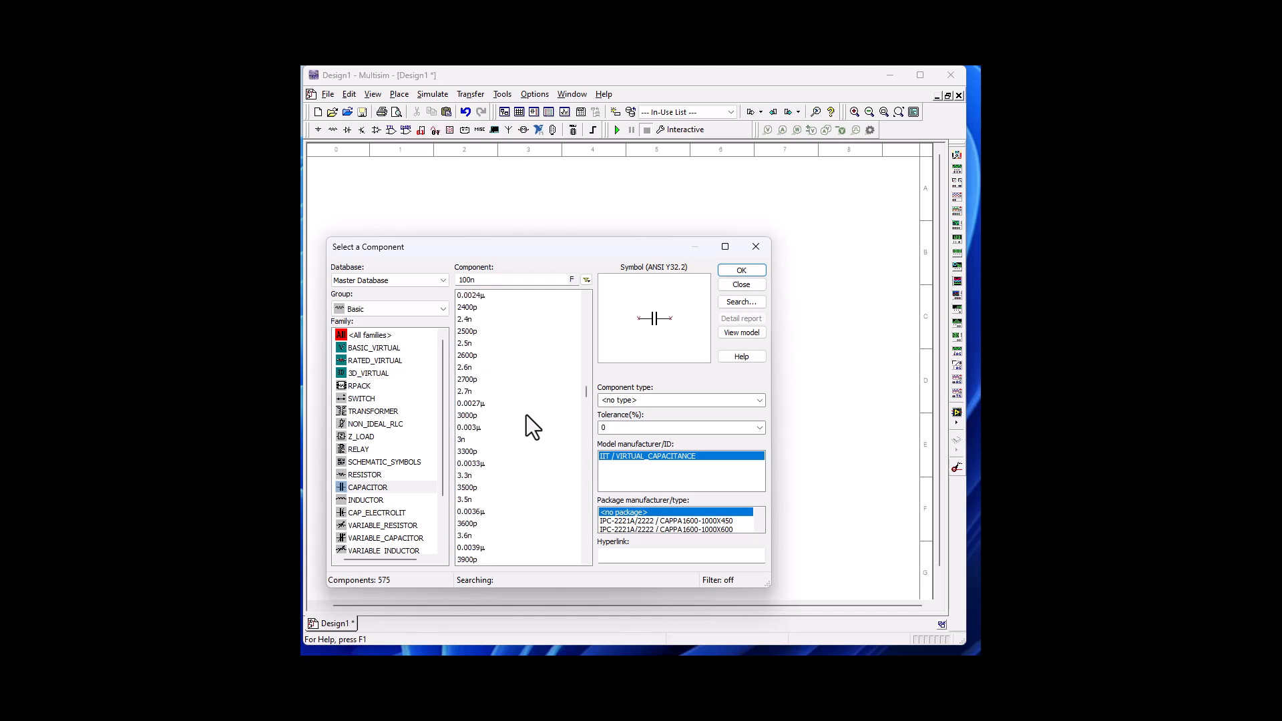
{"action": "scroll", "coordinate": [526, 414], "scroll_direction": "up", "scroll_amount": 15}
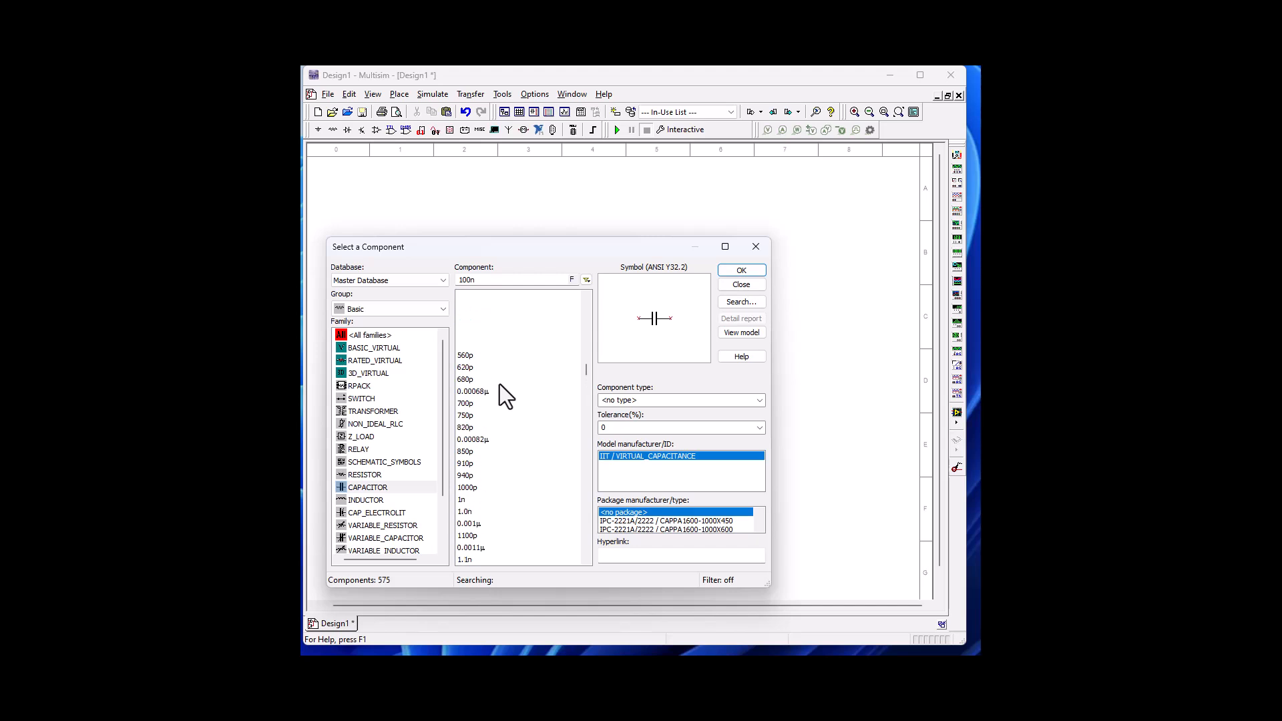
{"action": "scroll", "coordinate": [501, 387], "scroll_direction": "up", "scroll_amount": 3}
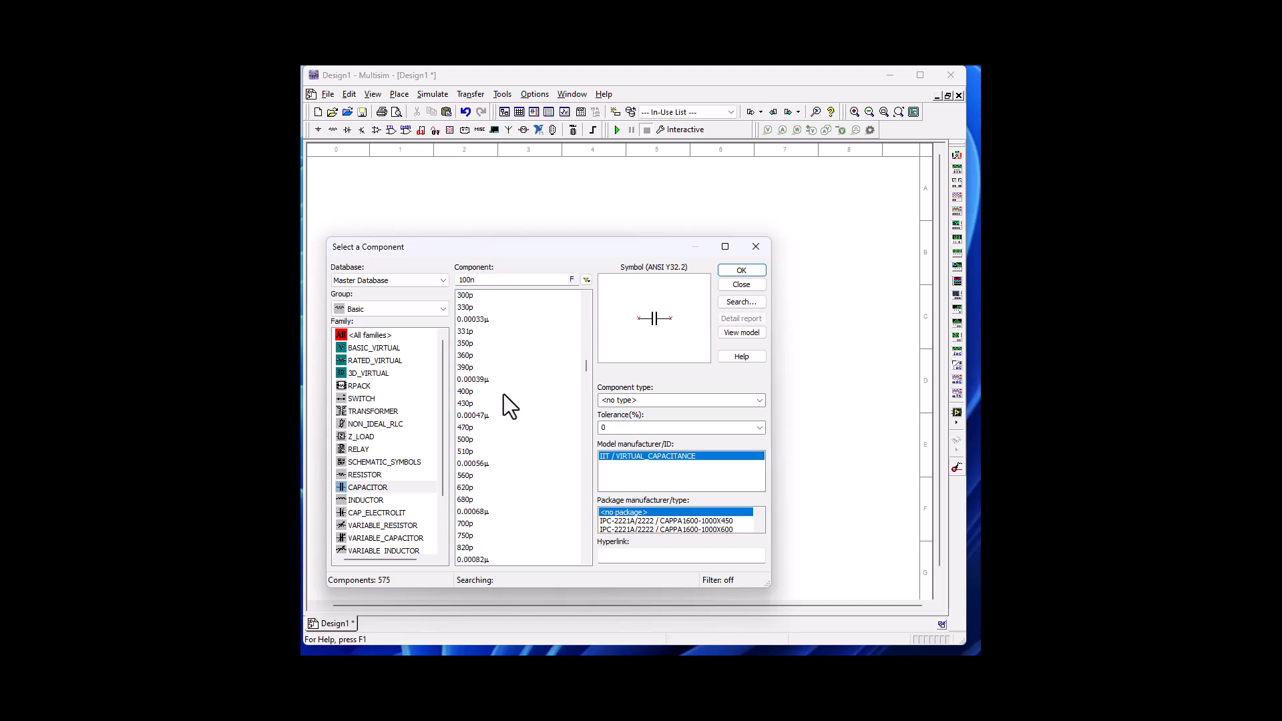
{"action": "left_click", "coordinate": [468, 428]}
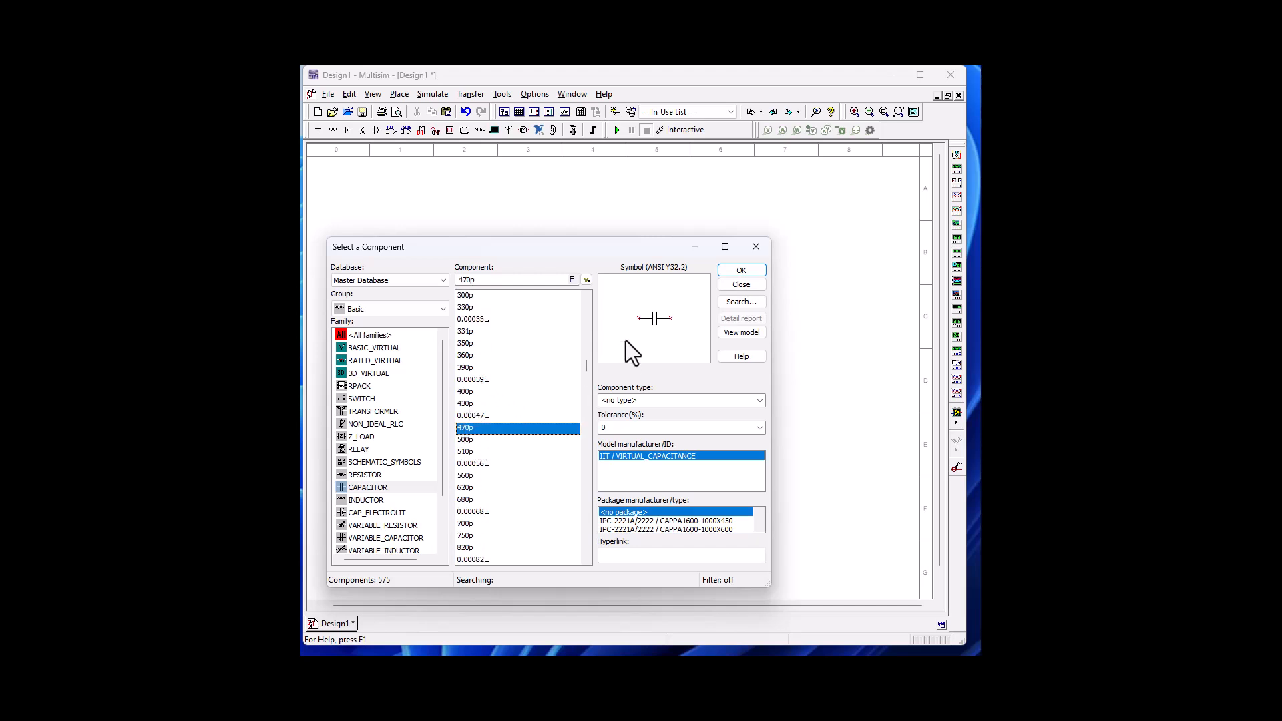
{"action": "left_click", "coordinate": [759, 270]}
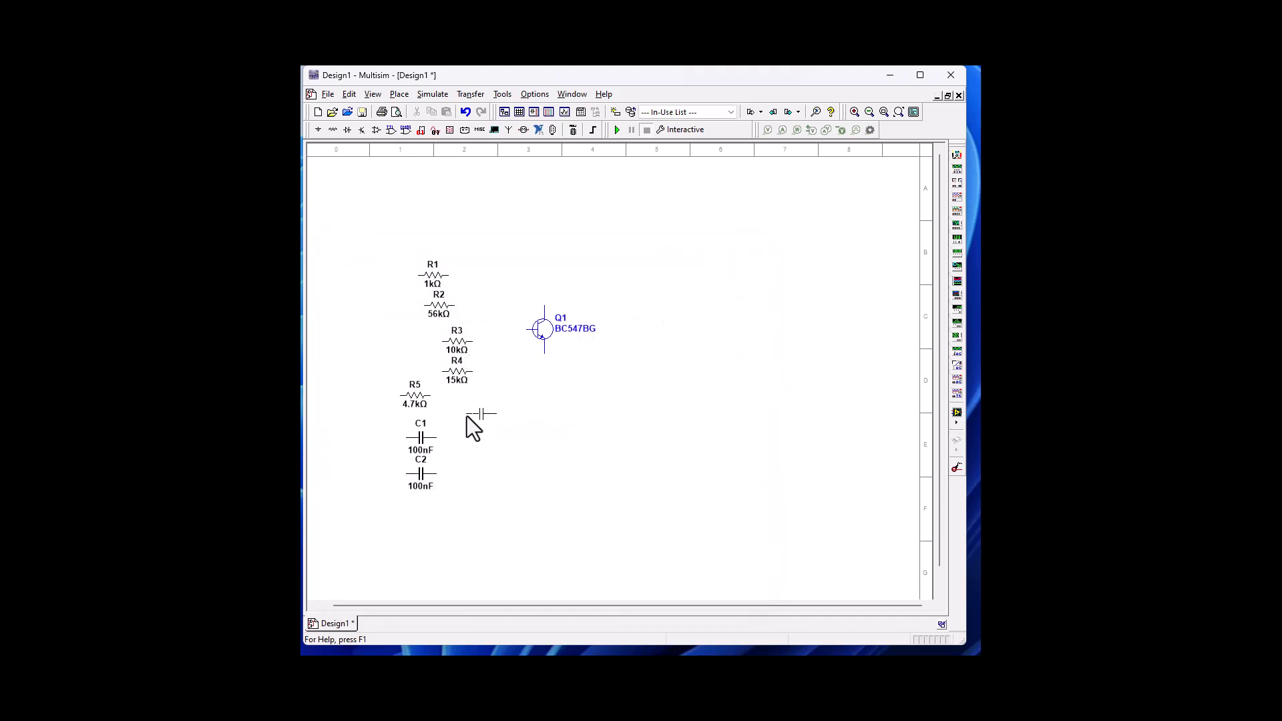
{"action": "left_click", "coordinate": [473, 425]}
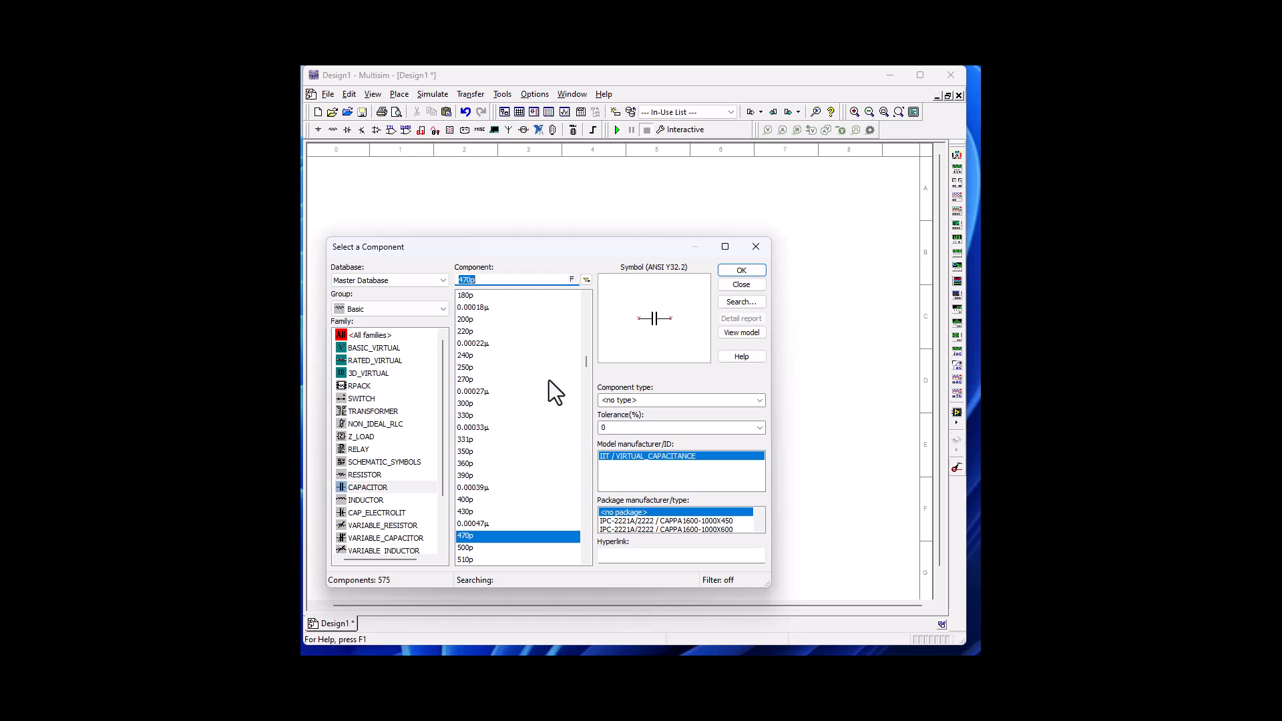
- Place a 1.5n capacitor to the right of the 470p capacitor and end component placement
{"action": "scroll", "coordinate": [546, 382], "scroll_direction": "down", "scroll_amount": 20}
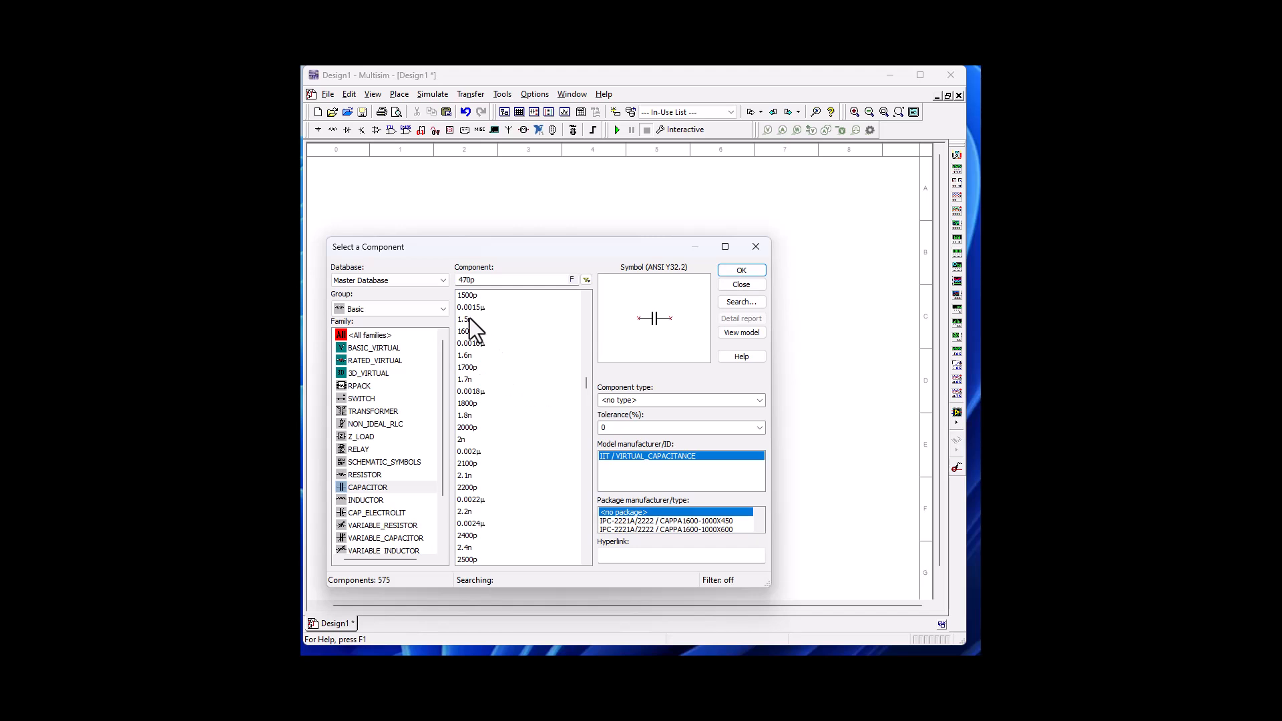
{"action": "left_click", "coordinate": [470, 319]}
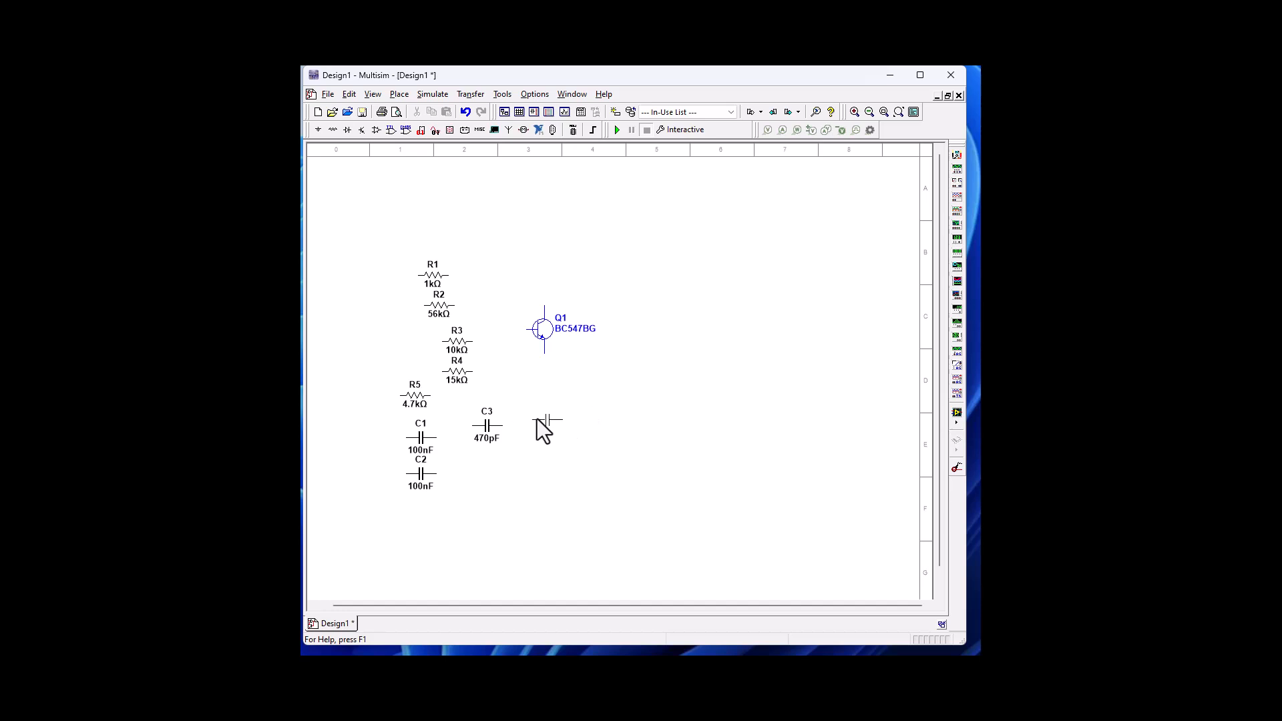
{"action": "left_click", "coordinate": [537, 419]}
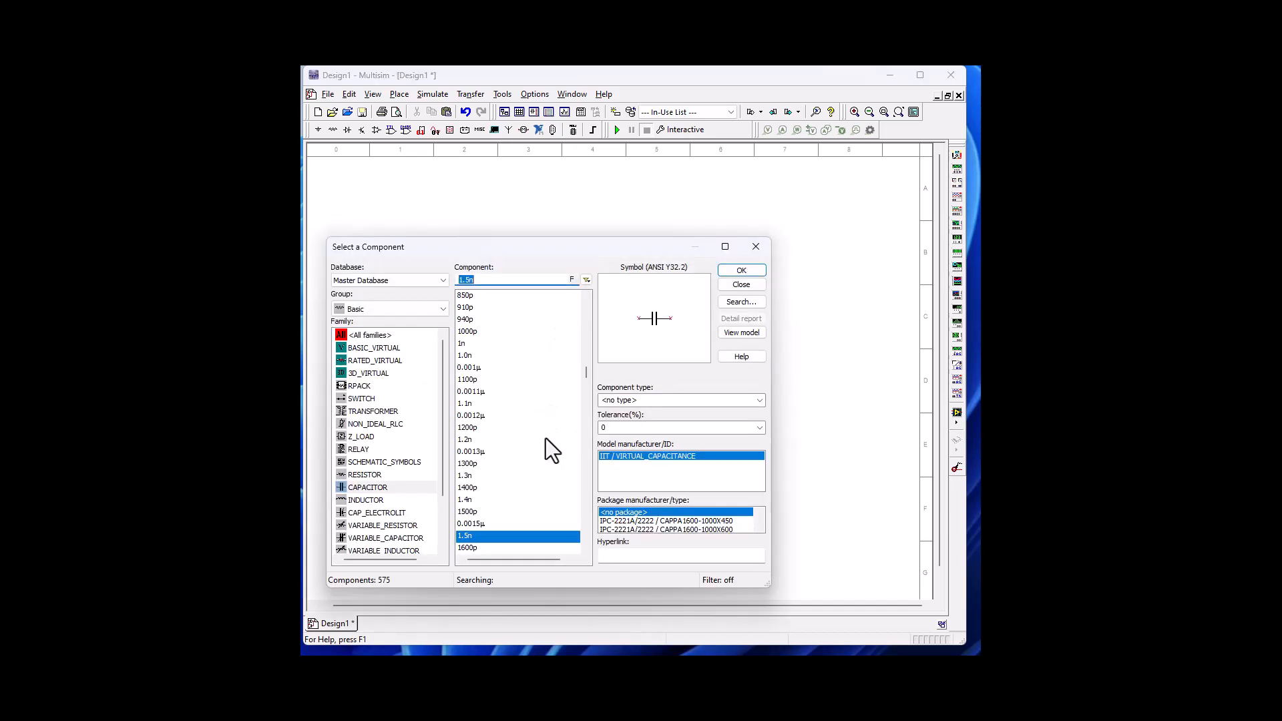
{"action": "left_click", "coordinate": [755, 248]}
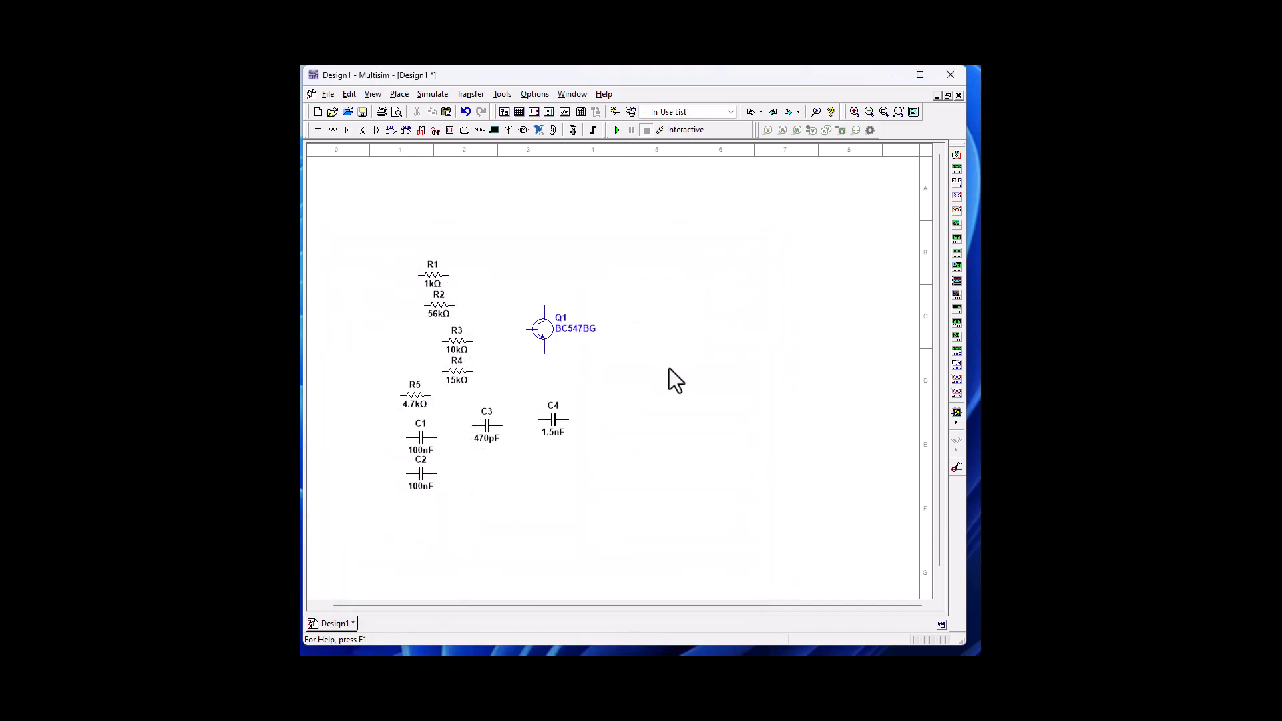
- Set the capacitance of capacitor C4 to 1.59n
{"action": "double_click", "coordinate": [554, 425]}
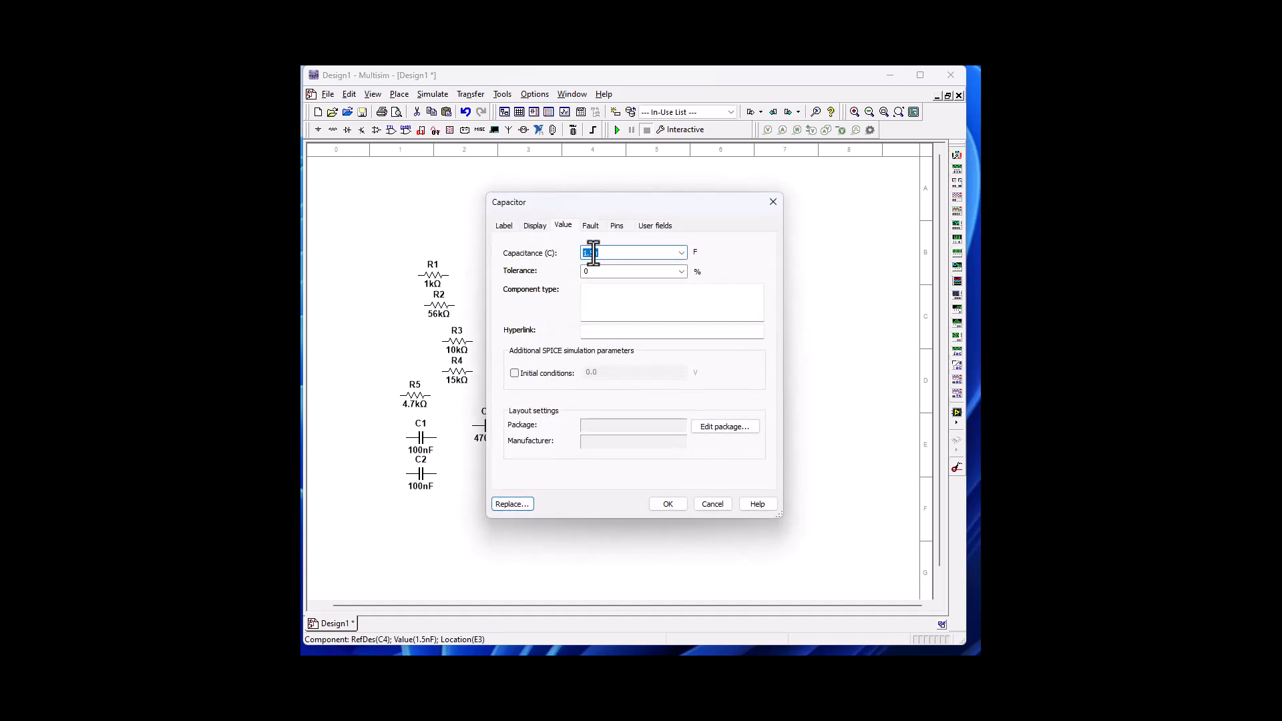
{"action": "left_click", "coordinate": [590, 254]}
{"action": "type", "text": "9"}
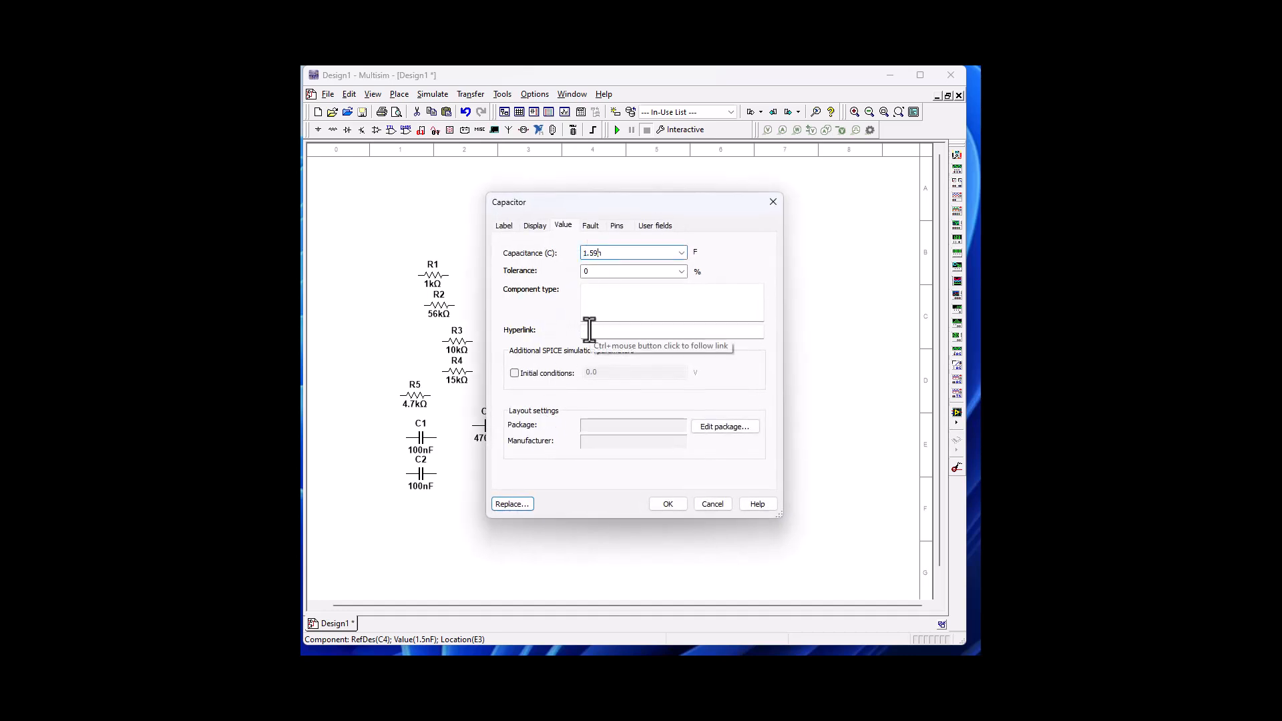
{"action": "left_click", "coordinate": [672, 503]}
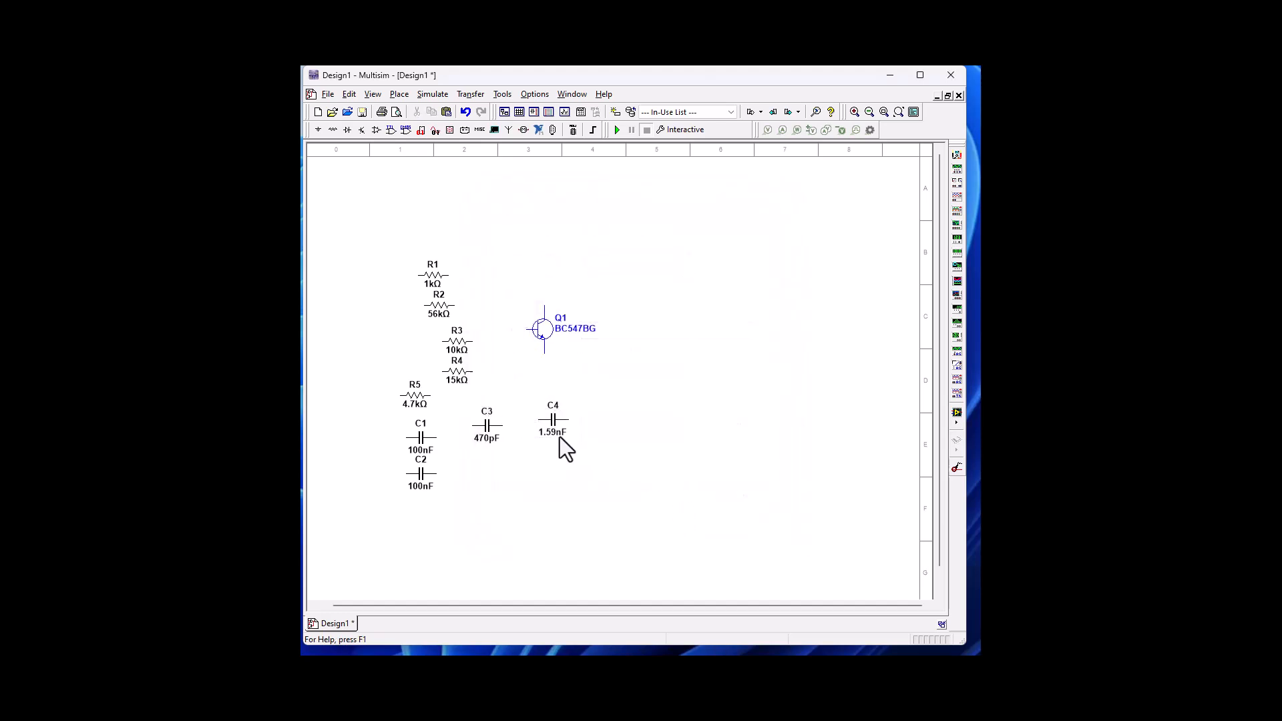
- Place a 15µ inductor from the INDUCTOR family below and between capacitors C3 and C4, ending component placement
{"action": "left_click", "coordinate": [332, 130]}
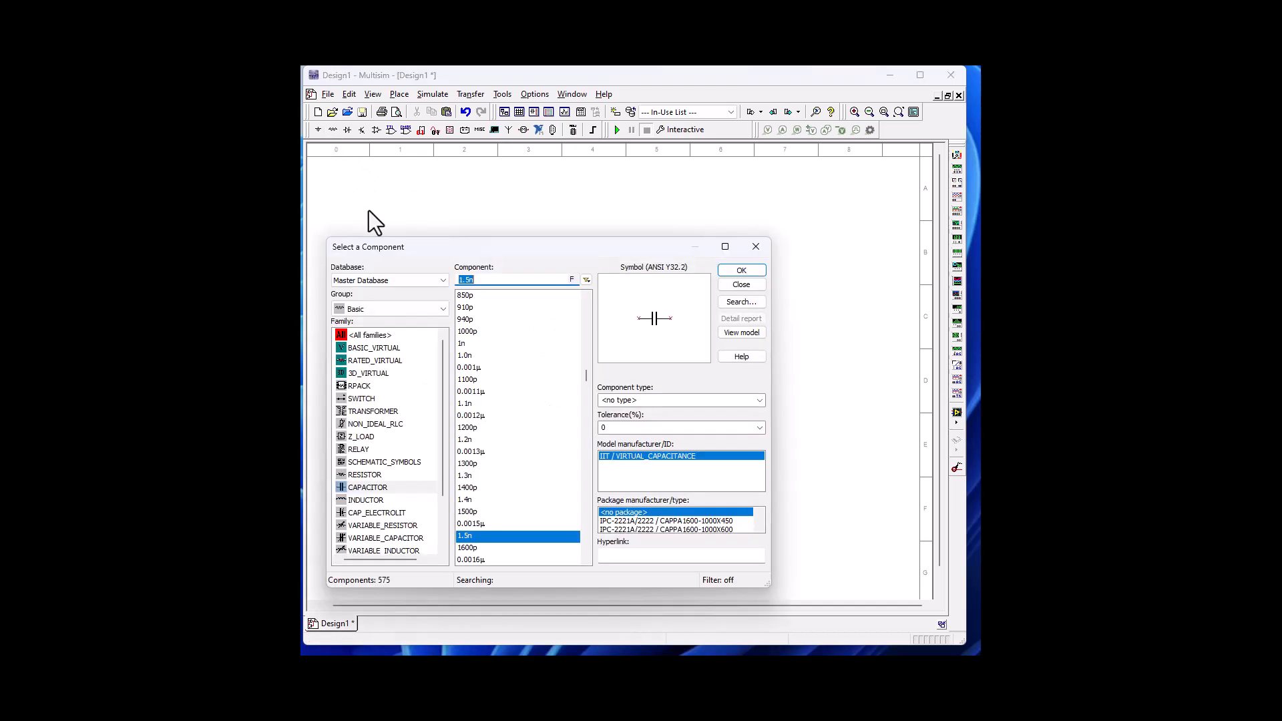
{"action": "scroll", "coordinate": [394, 460], "scroll_direction": "down", "scroll_amount": 2}
{"action": "left_click", "coordinate": [367, 434]}
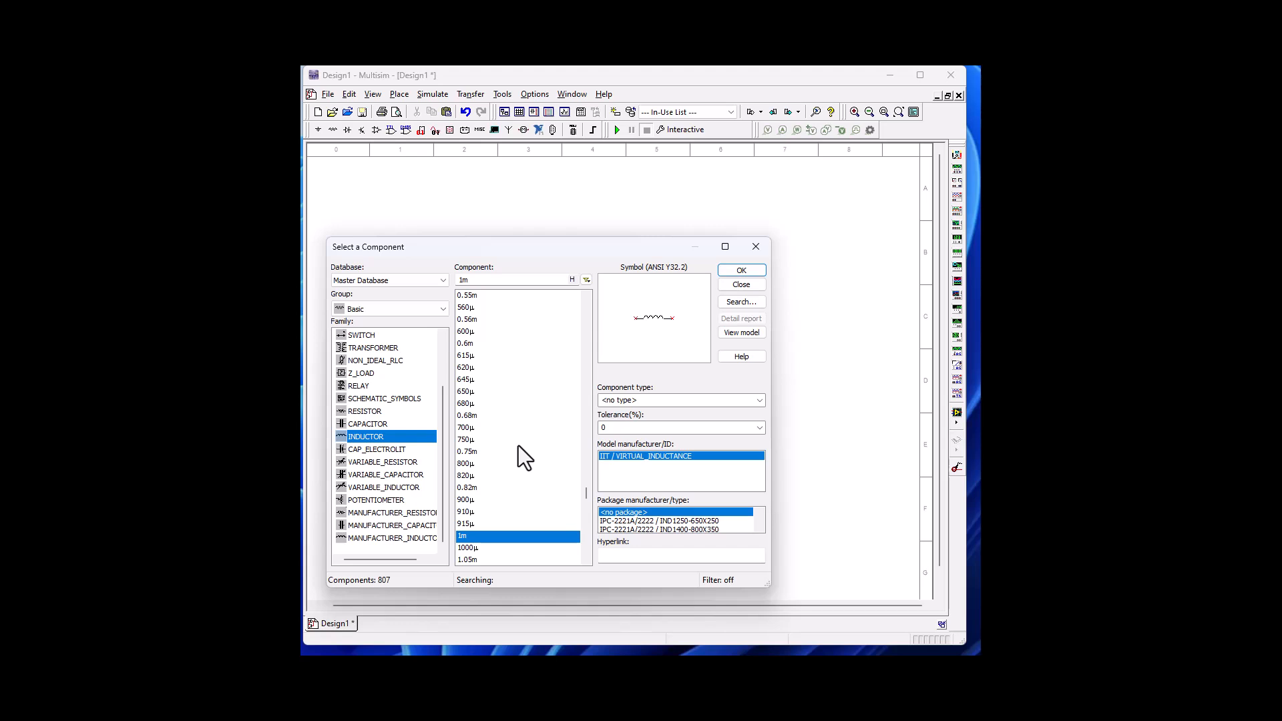
{"action": "scroll", "coordinate": [513, 432], "scroll_direction": "up", "scroll_amount": 7}
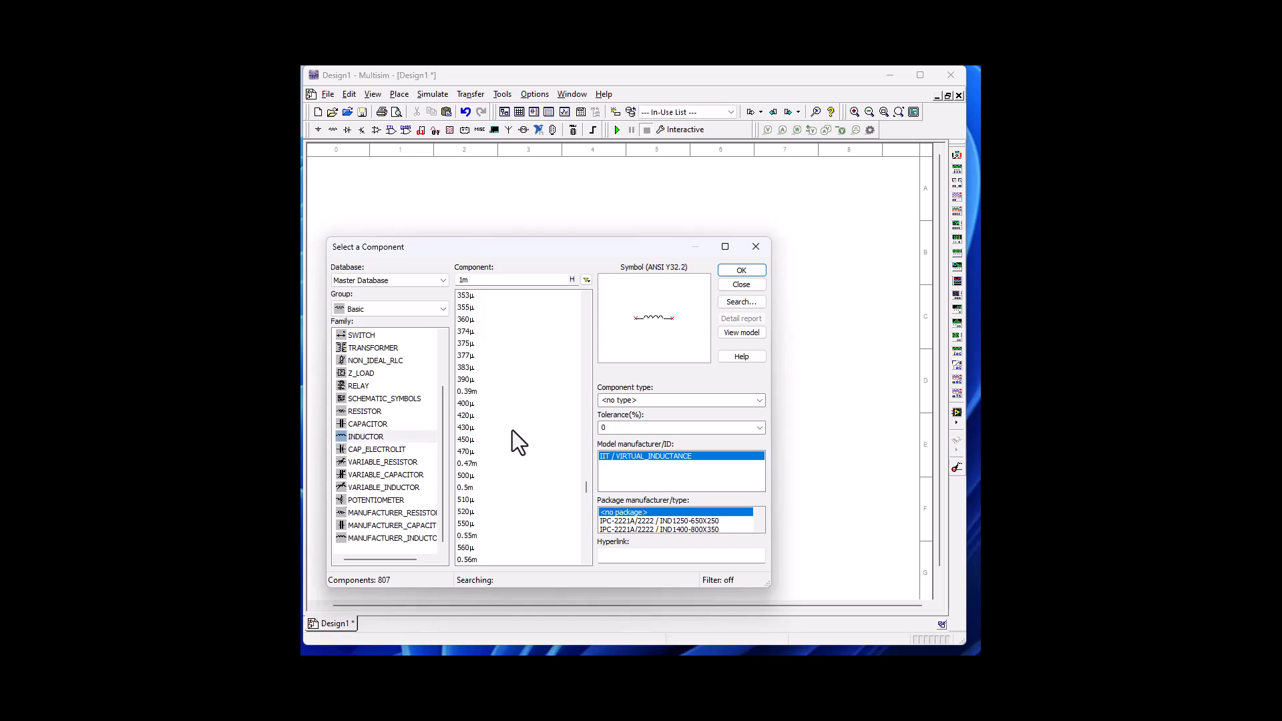
{"action": "scroll", "coordinate": [514, 422], "scroll_direction": "down", "scroll_amount": 2}
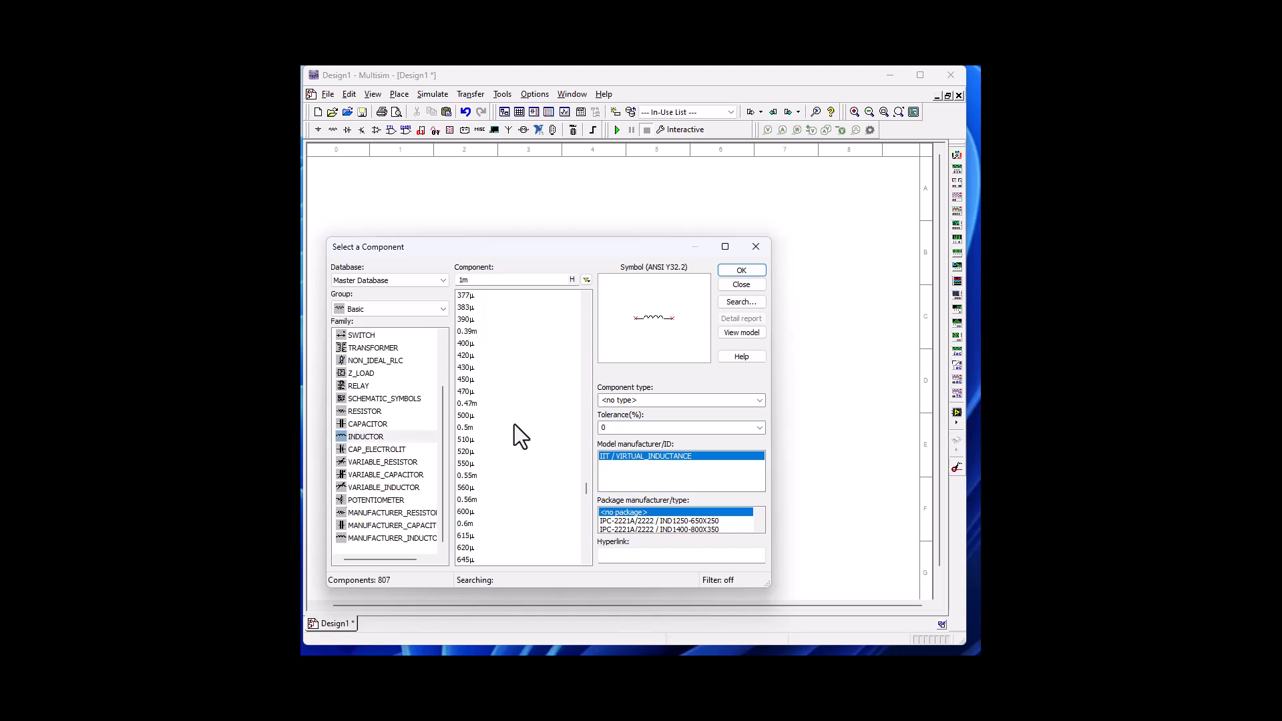
{"action": "scroll", "coordinate": [515, 424], "scroll_direction": "up", "scroll_amount": 7}
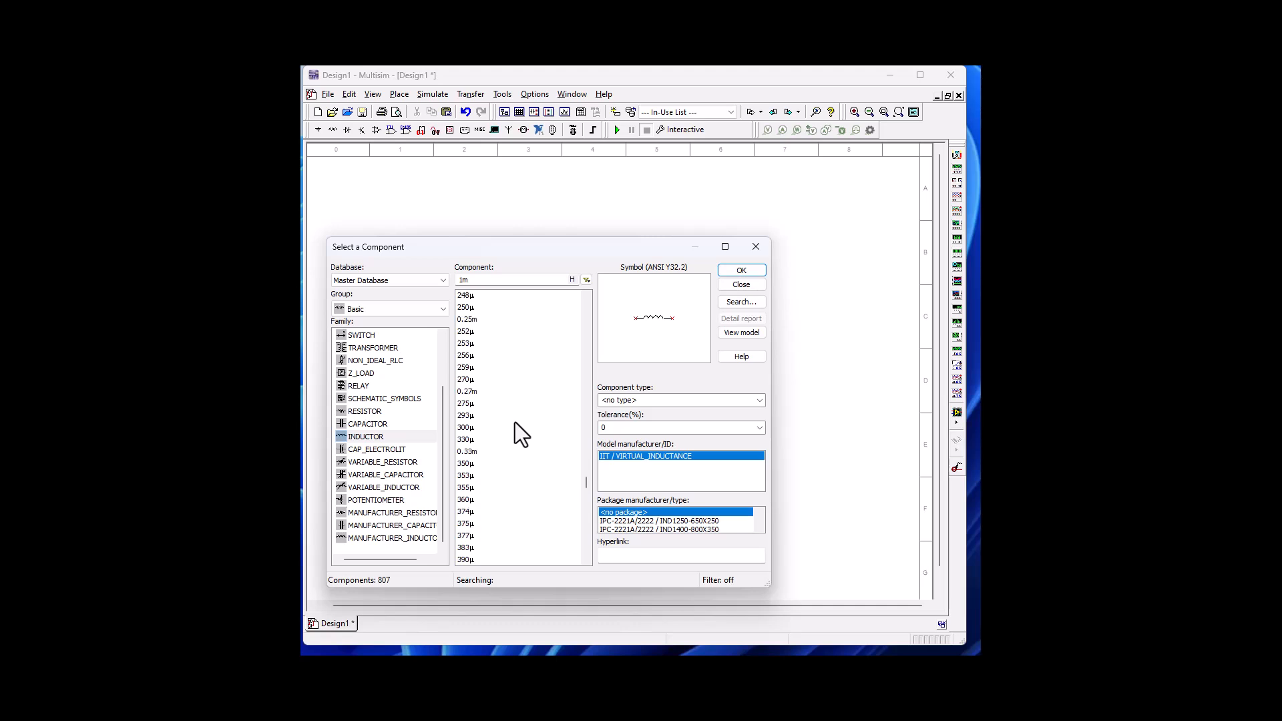
{"action": "scroll", "coordinate": [515, 421], "scroll_direction": "up", "scroll_amount": 12}
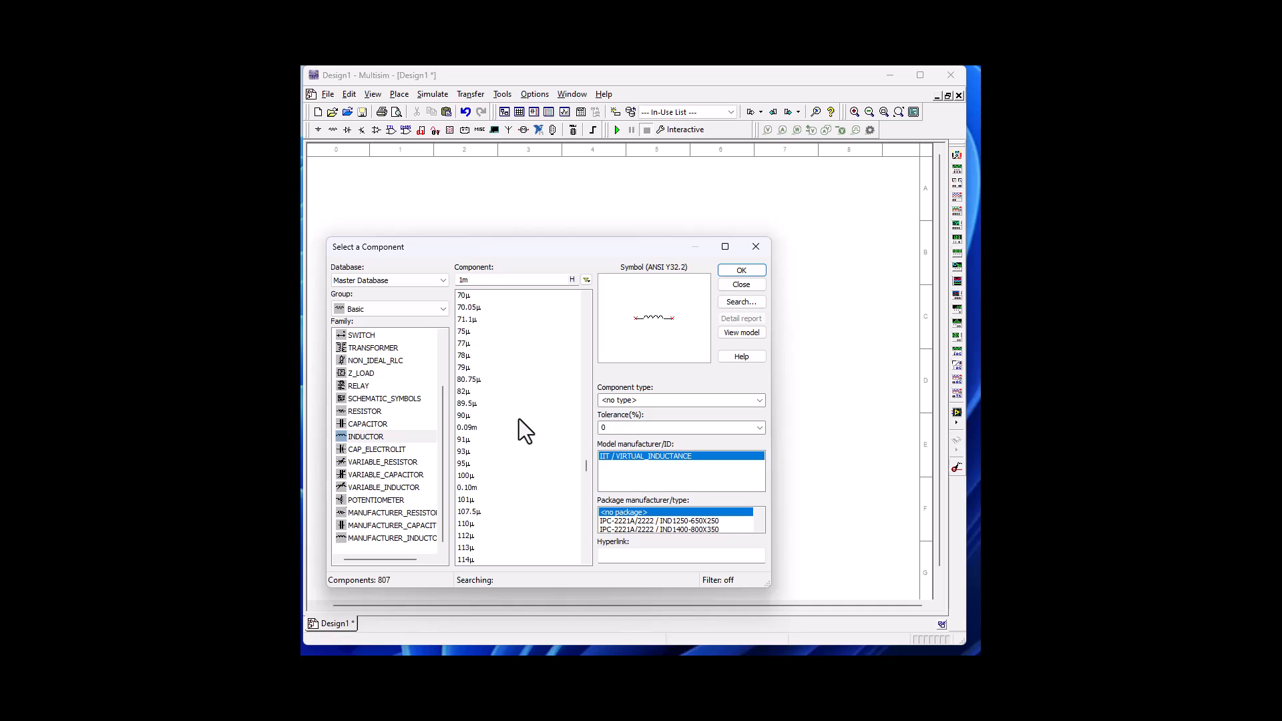
{"action": "scroll", "coordinate": [519, 419], "scroll_direction": "up", "scroll_amount": 10}
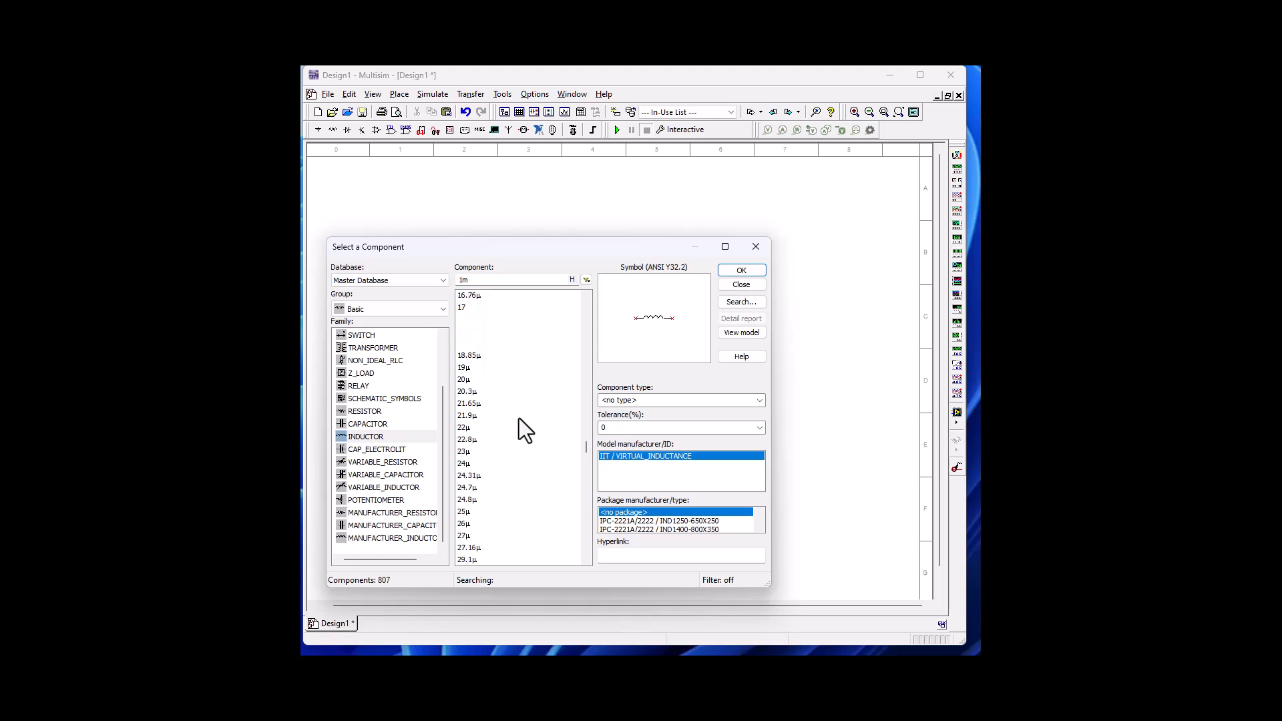
{"action": "scroll", "coordinate": [519, 419], "scroll_direction": "up", "scroll_amount": 5}
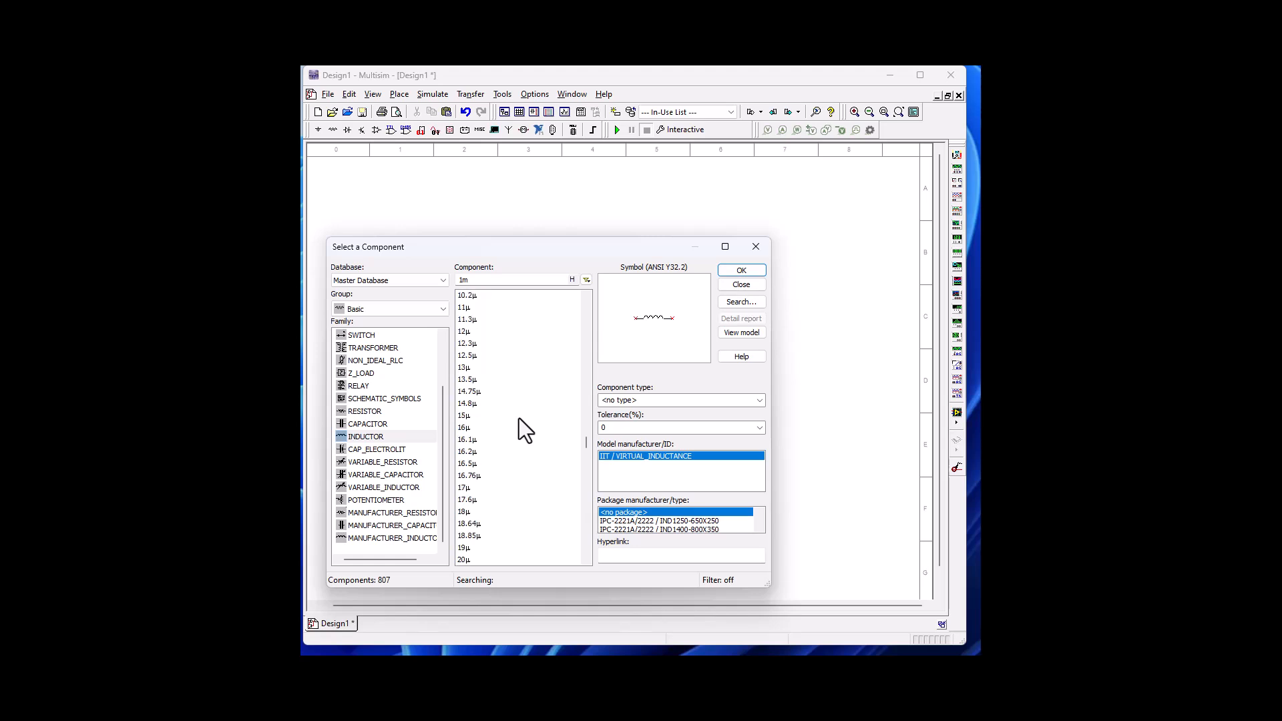
{"action": "left_click", "coordinate": [466, 416]}
{"action": "left_click", "coordinate": [746, 269]}
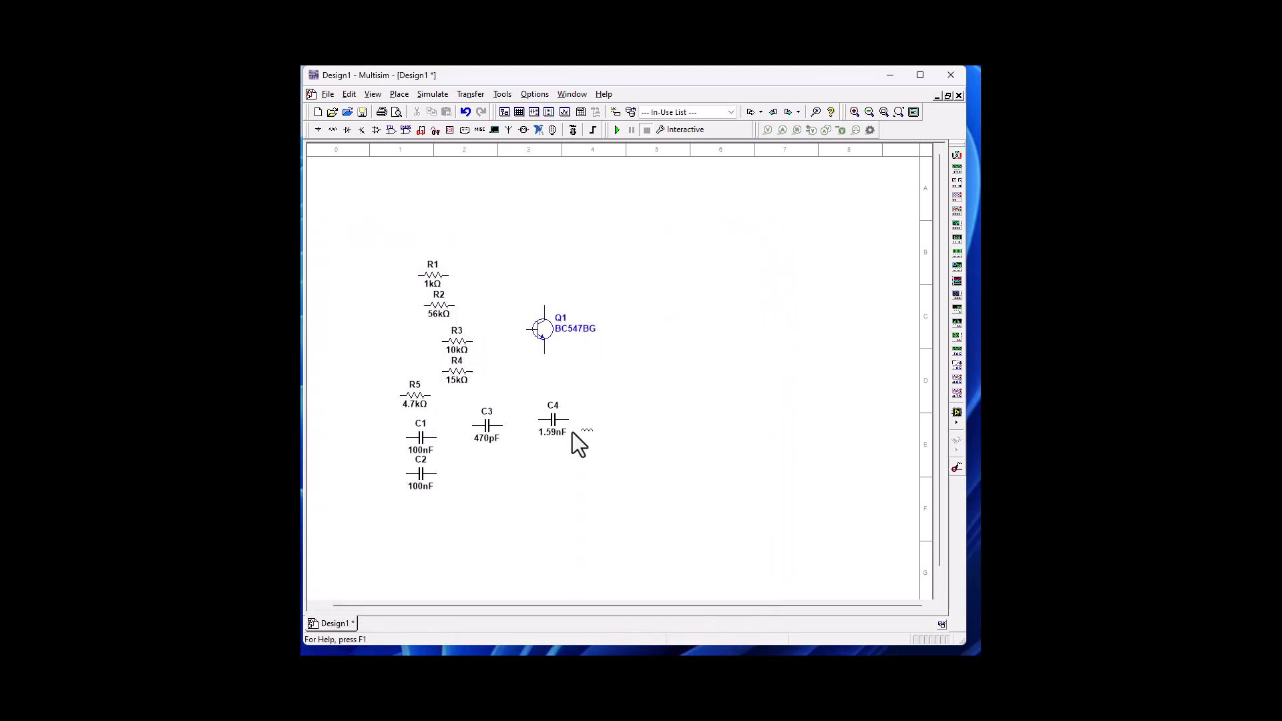
{"action": "left_click", "coordinate": [502, 471]}
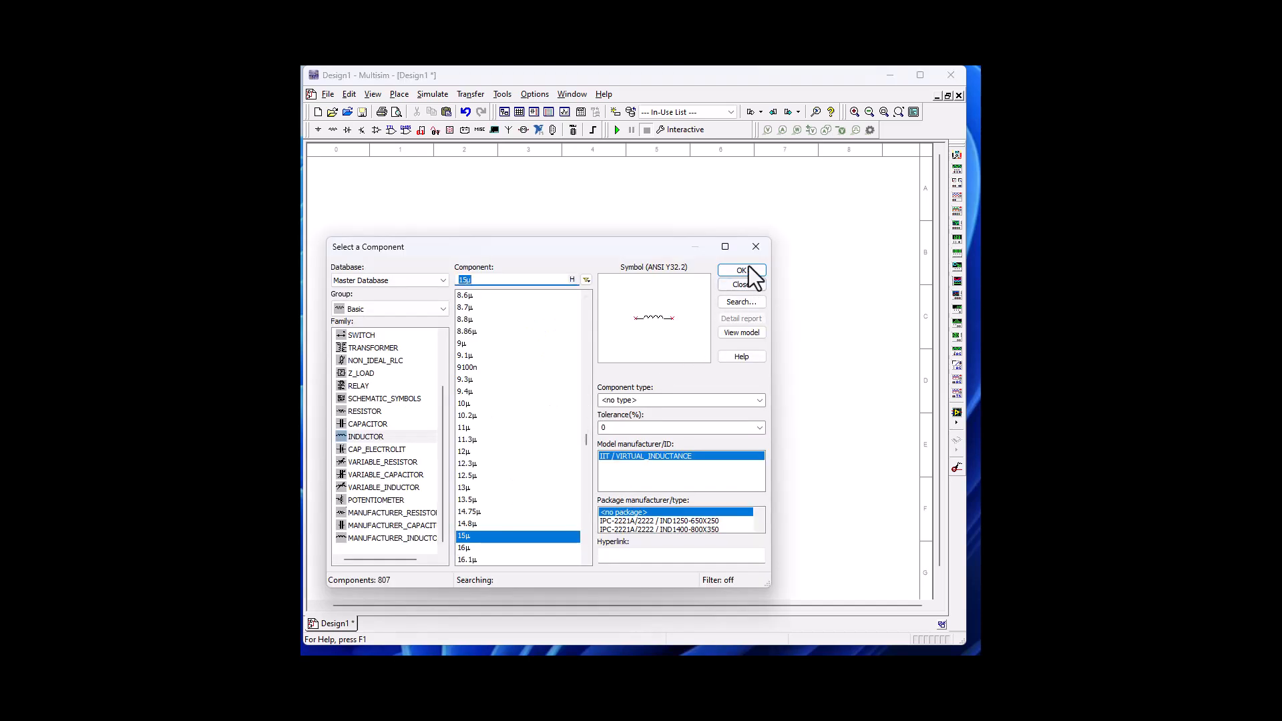
{"action": "left_click", "coordinate": [755, 249]}
- Set the inductance of inductor L1 to 15.9u
{"action": "double_click", "coordinate": [512, 468]}
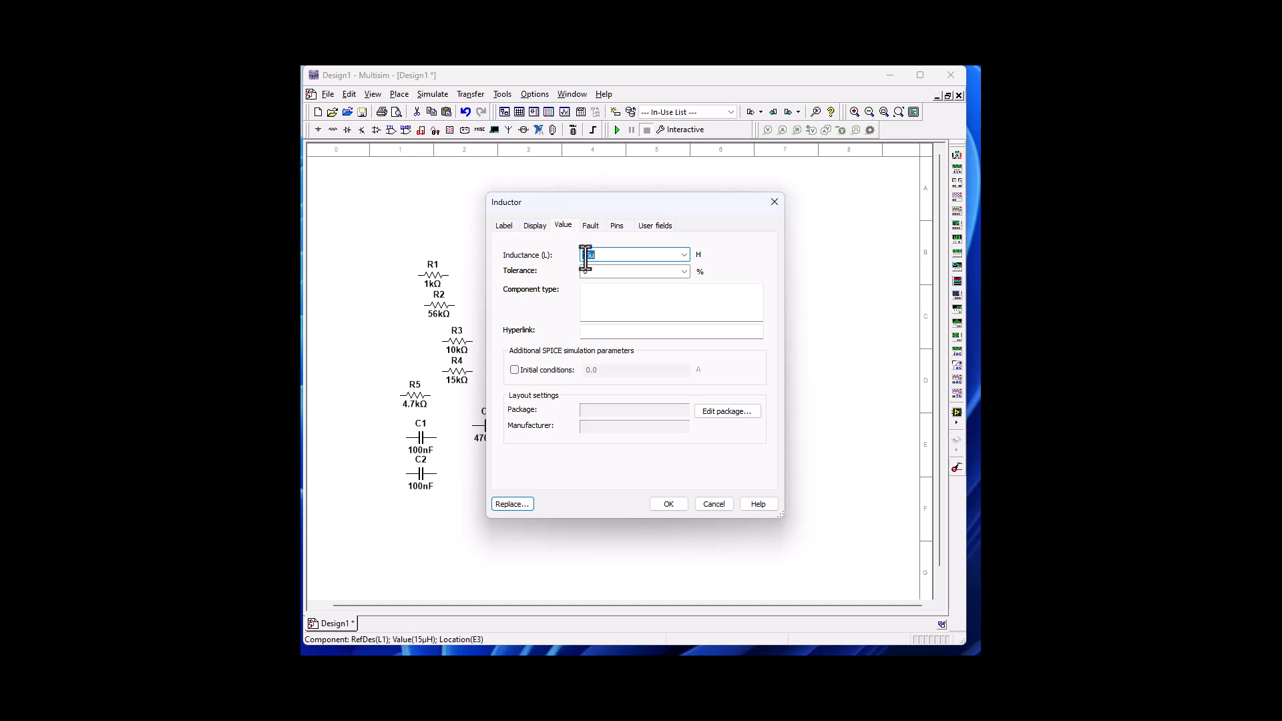
{"action": "left_click", "coordinate": [588, 255]}
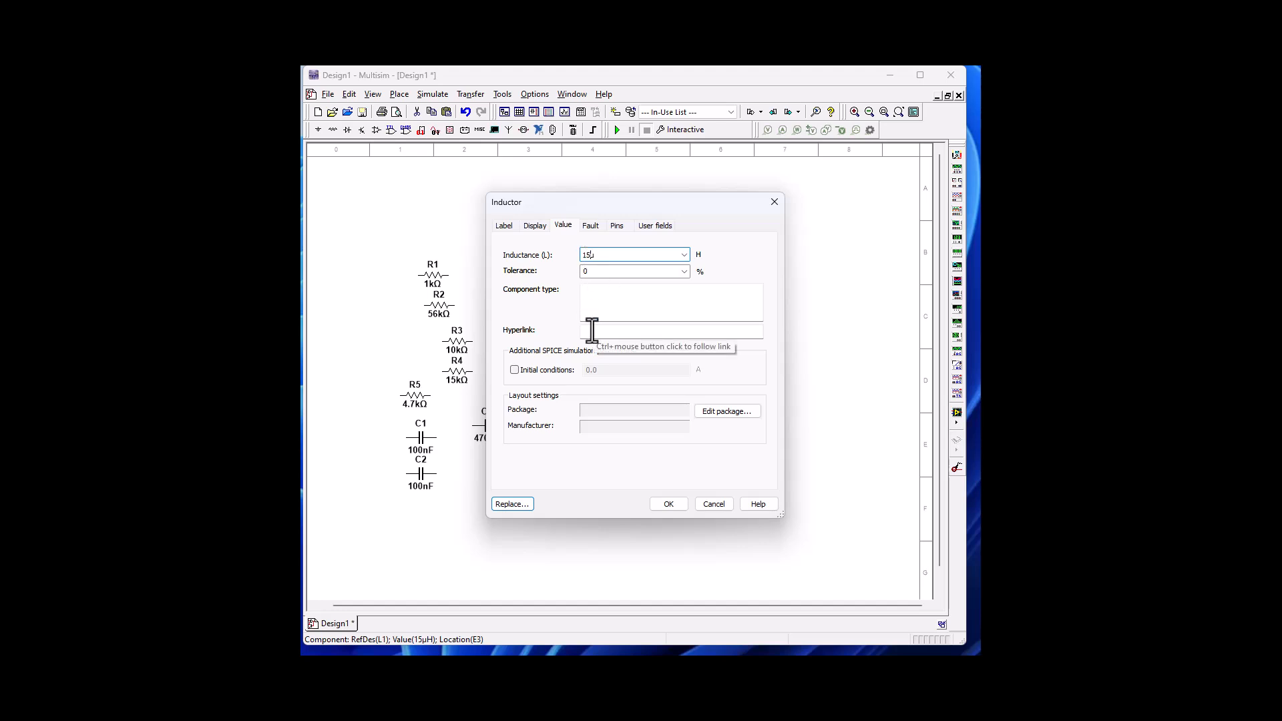
{"action": "type", "text": ".0"}
{"action": "key", "text": "BackSpace"}
{"action": "type", "text": "9"}
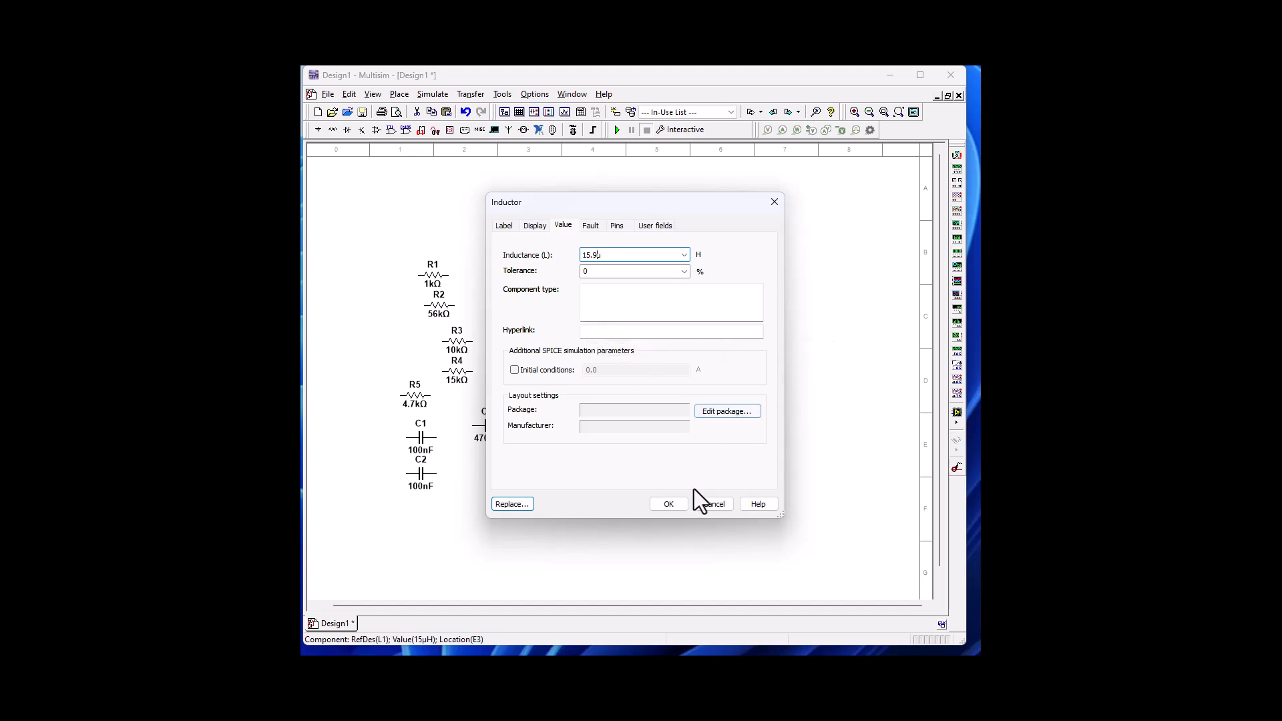
{"action": "left_click", "coordinate": [668, 504]}
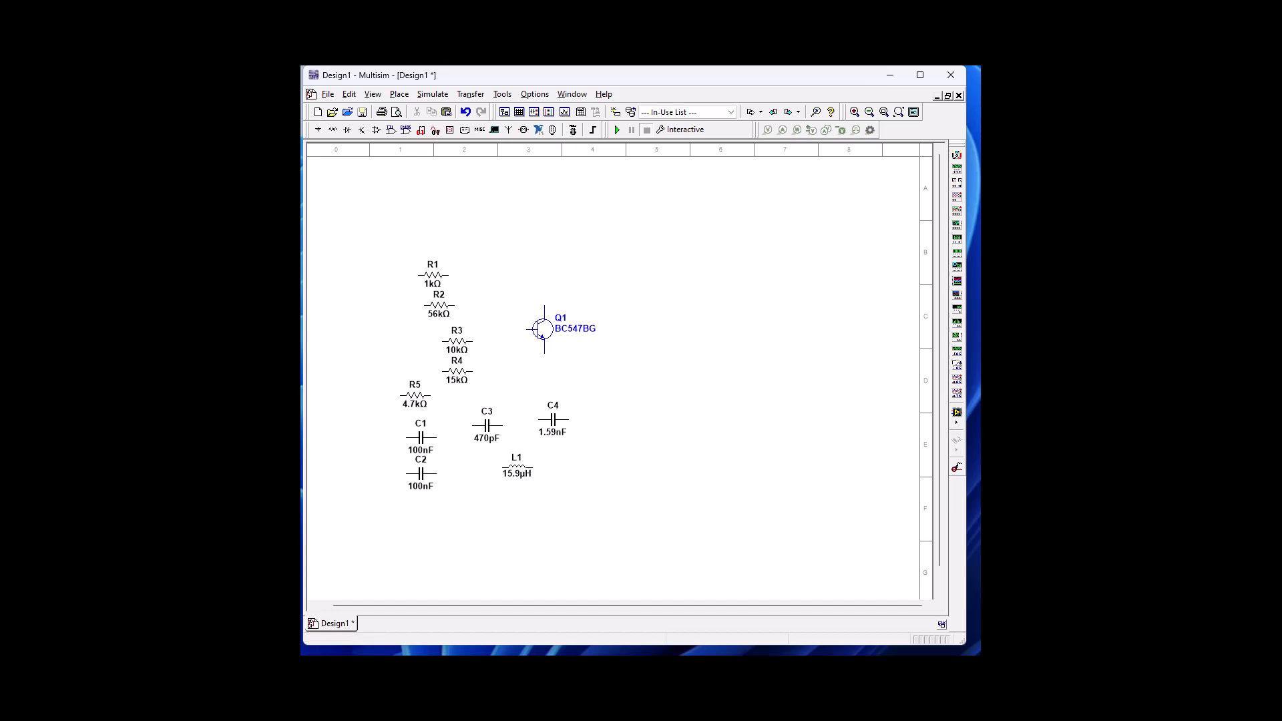
- Place two AC_VOLTAGE sources from the SIGNAL_VOLTAGE_SOURCES family side by side below the 100n capacitors
{"action": "left_click", "coordinate": [333, 130]}
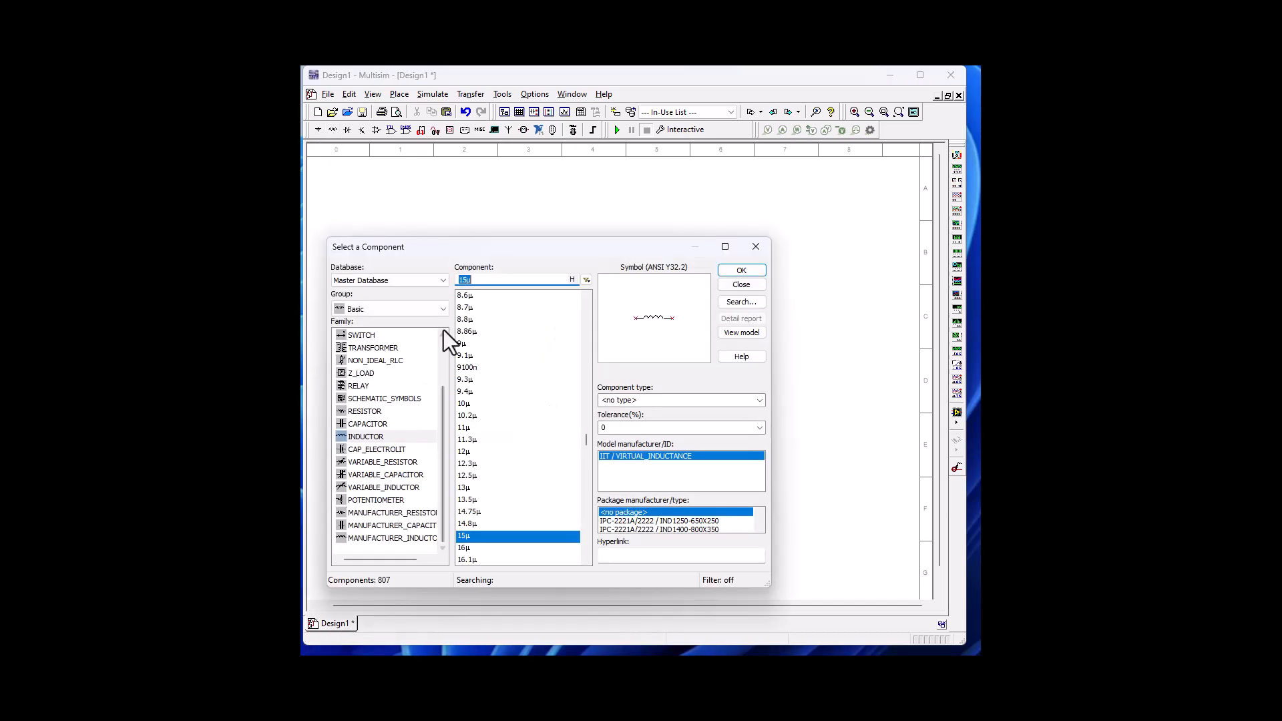
{"action": "left_click", "coordinate": [371, 308]}
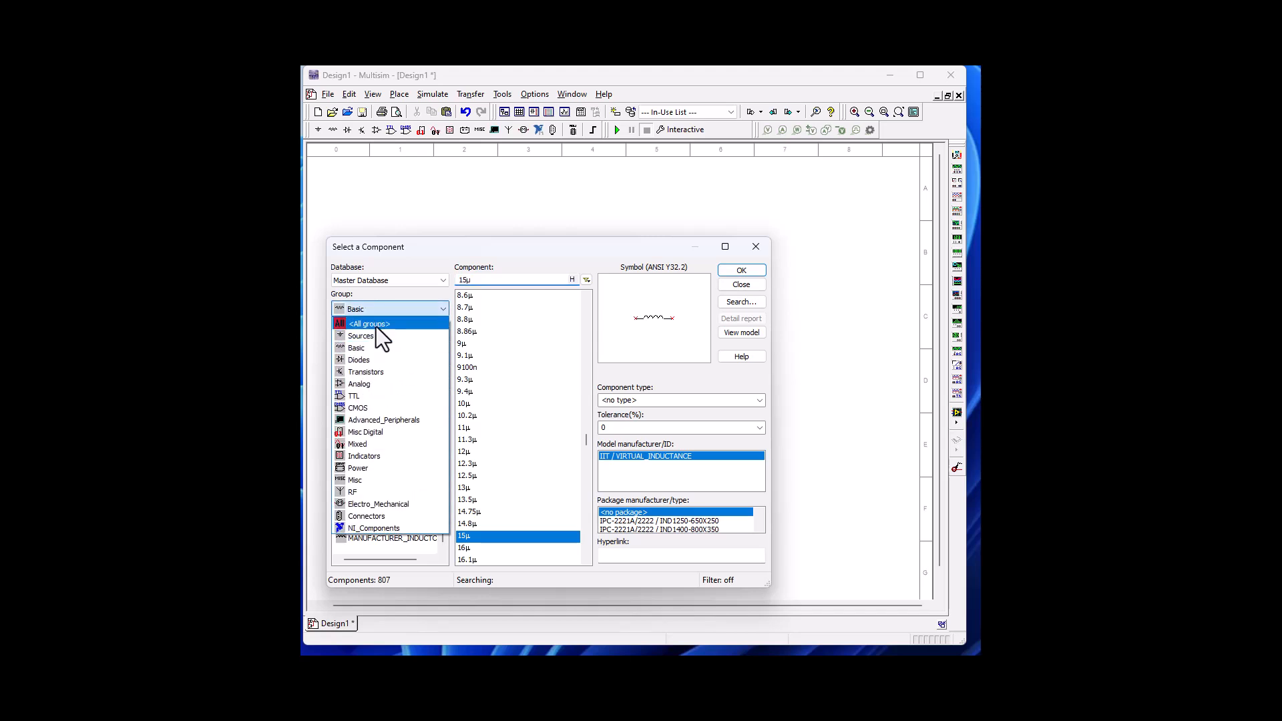
{"action": "left_click", "coordinate": [375, 336]}
{"action": "left_click", "coordinate": [388, 348]}
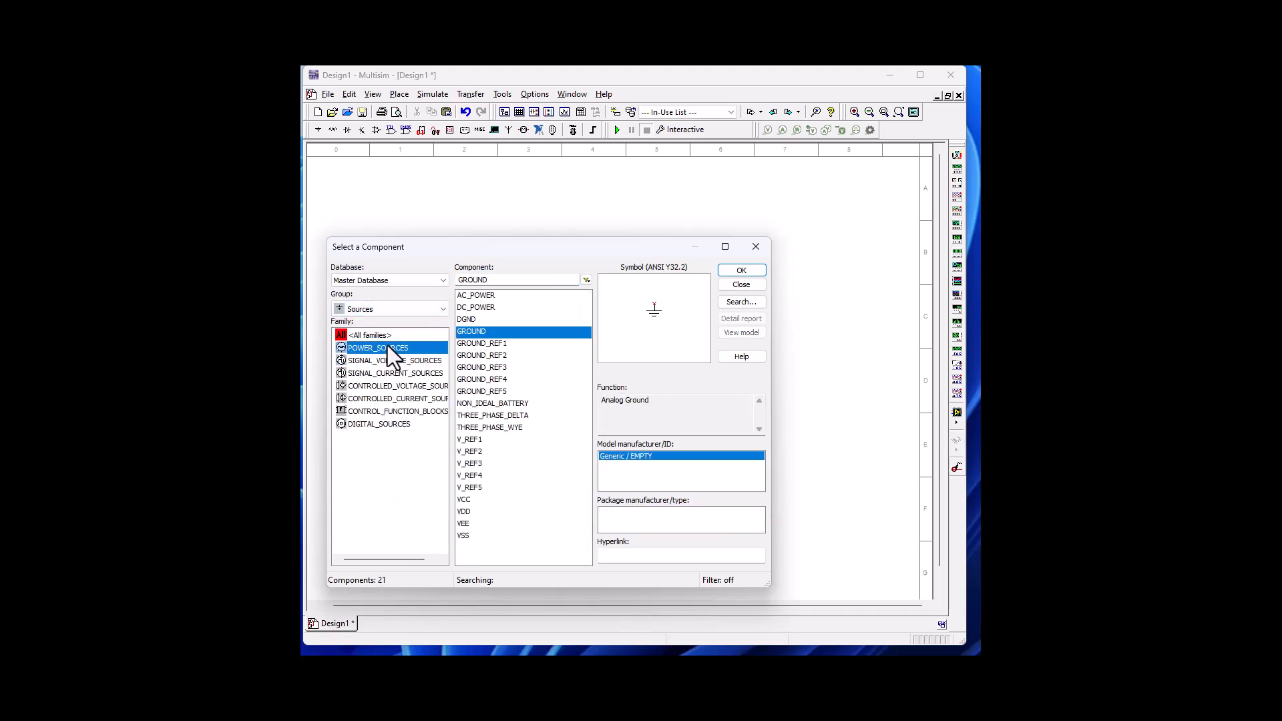
{"action": "left_click", "coordinate": [388, 359]}
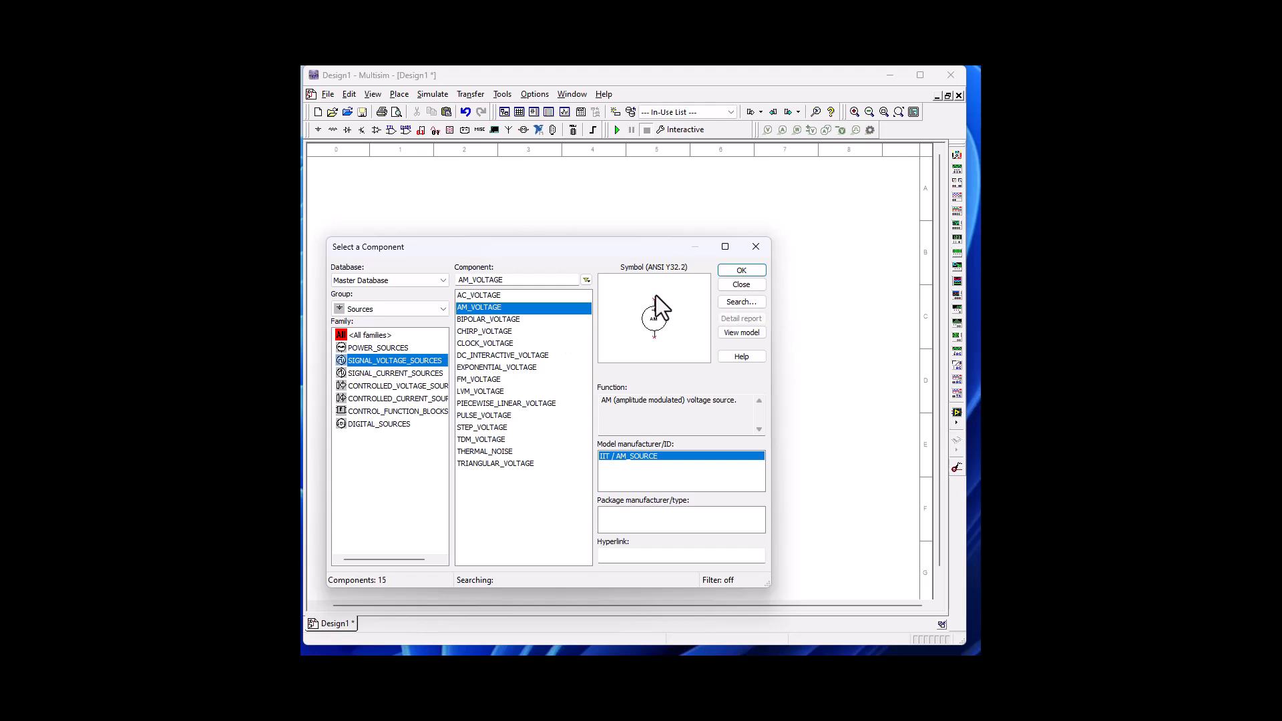
{"action": "left_click", "coordinate": [522, 295]}
{"action": "left_click", "coordinate": [741, 269]}
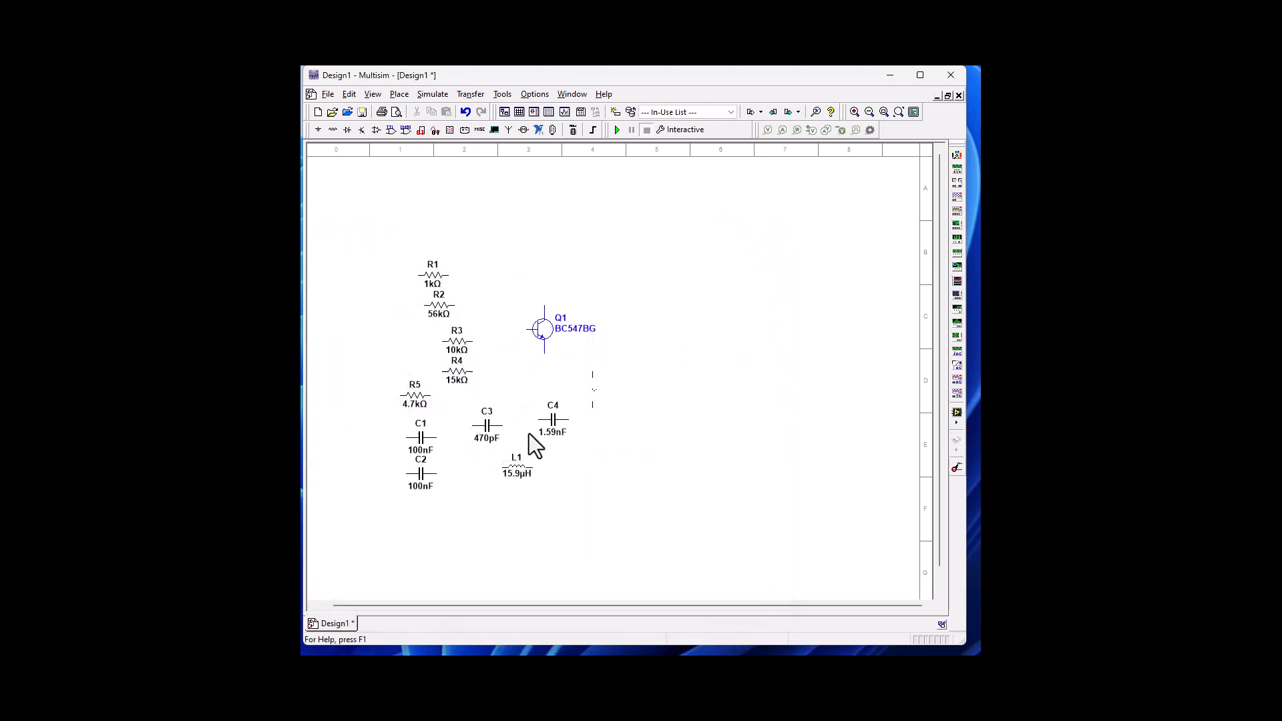
{"action": "left_click", "coordinate": [371, 541]}
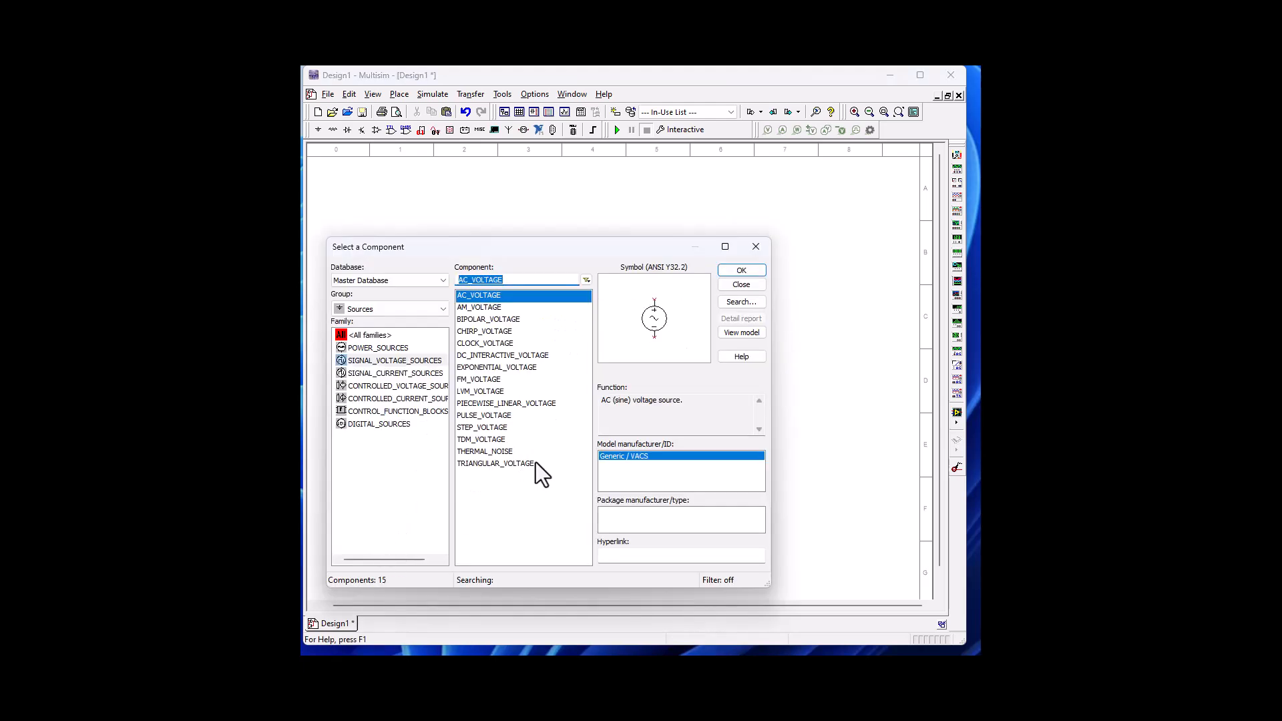
{"action": "left_click", "coordinate": [747, 270]}
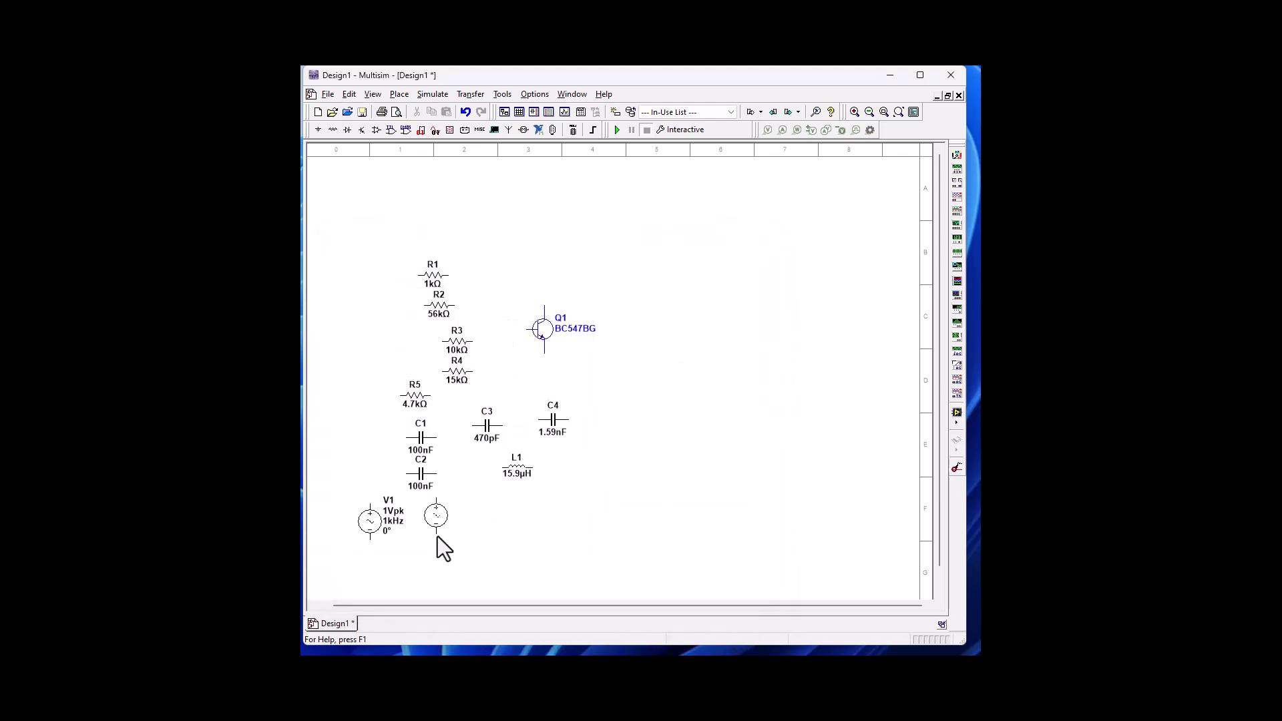
{"action": "left_click", "coordinate": [438, 536]}
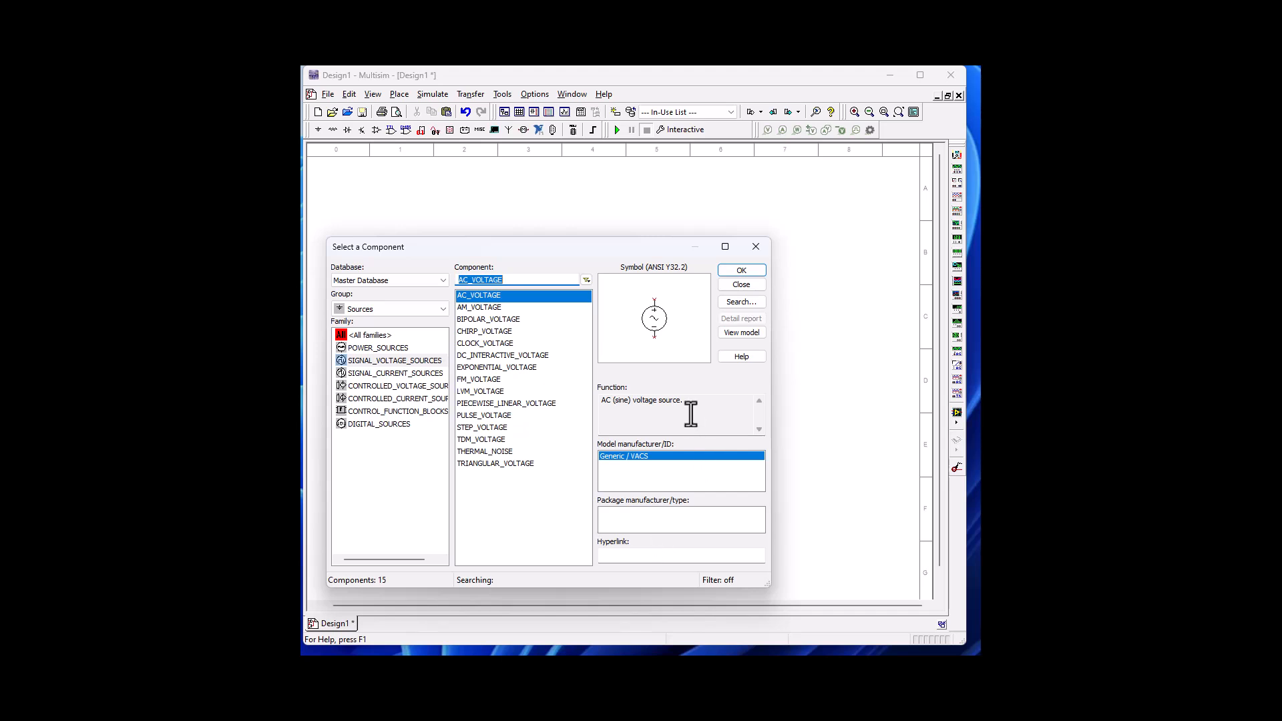
- Place a VCC supply from the POWER_SOURCES family to the right of capacitor C4 and end component placement
{"action": "left_click", "coordinate": [374, 348]}
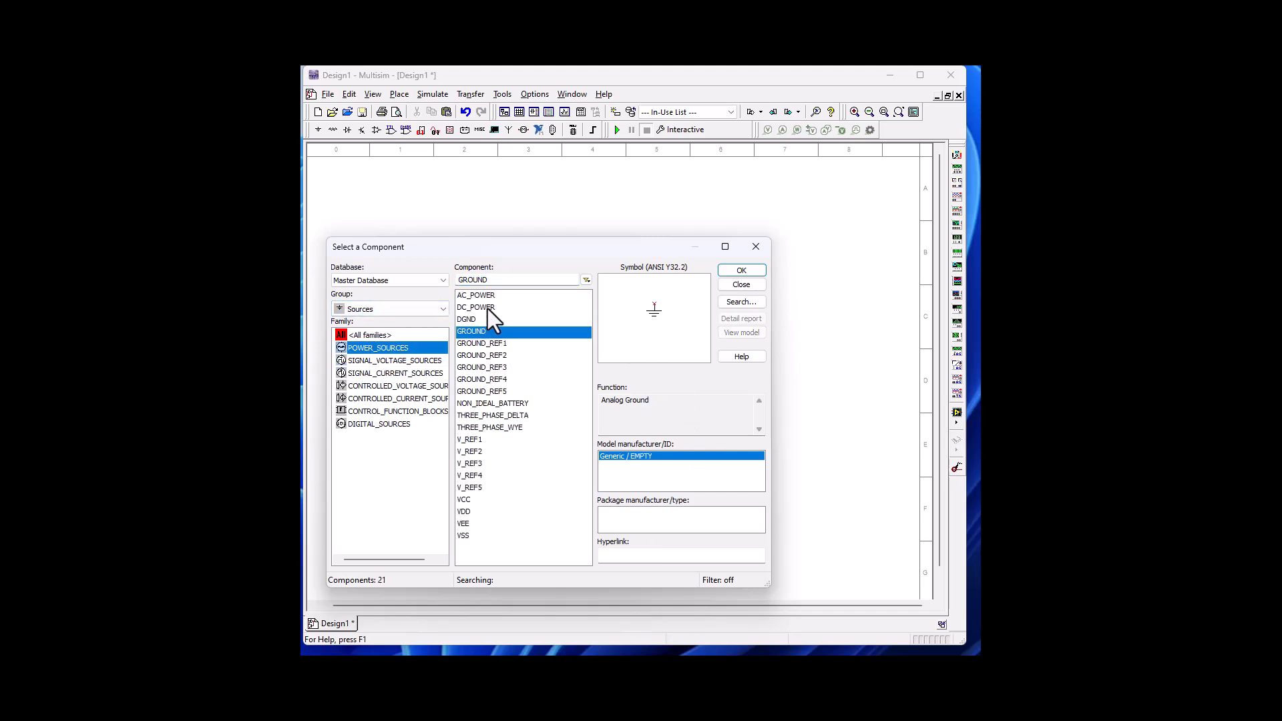
{"action": "left_click", "coordinate": [473, 500]}
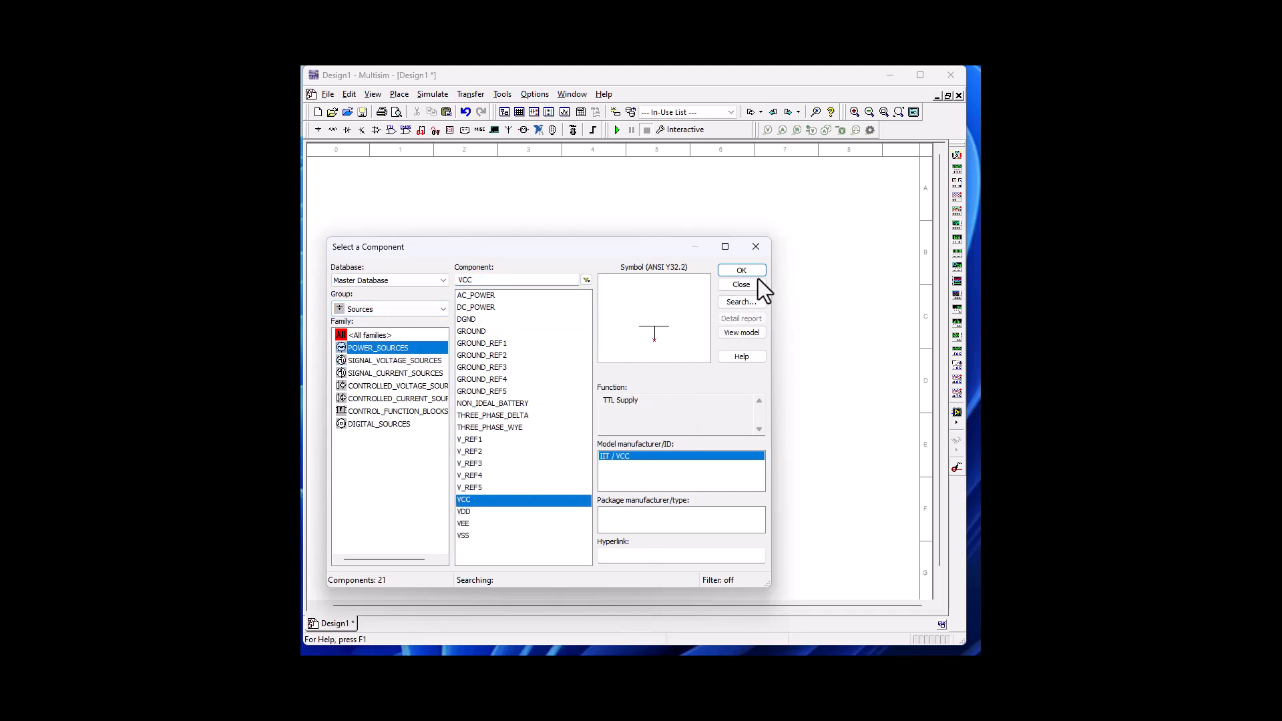
{"action": "left_click", "coordinate": [757, 274]}
{"action": "left_click", "coordinate": [618, 426]}
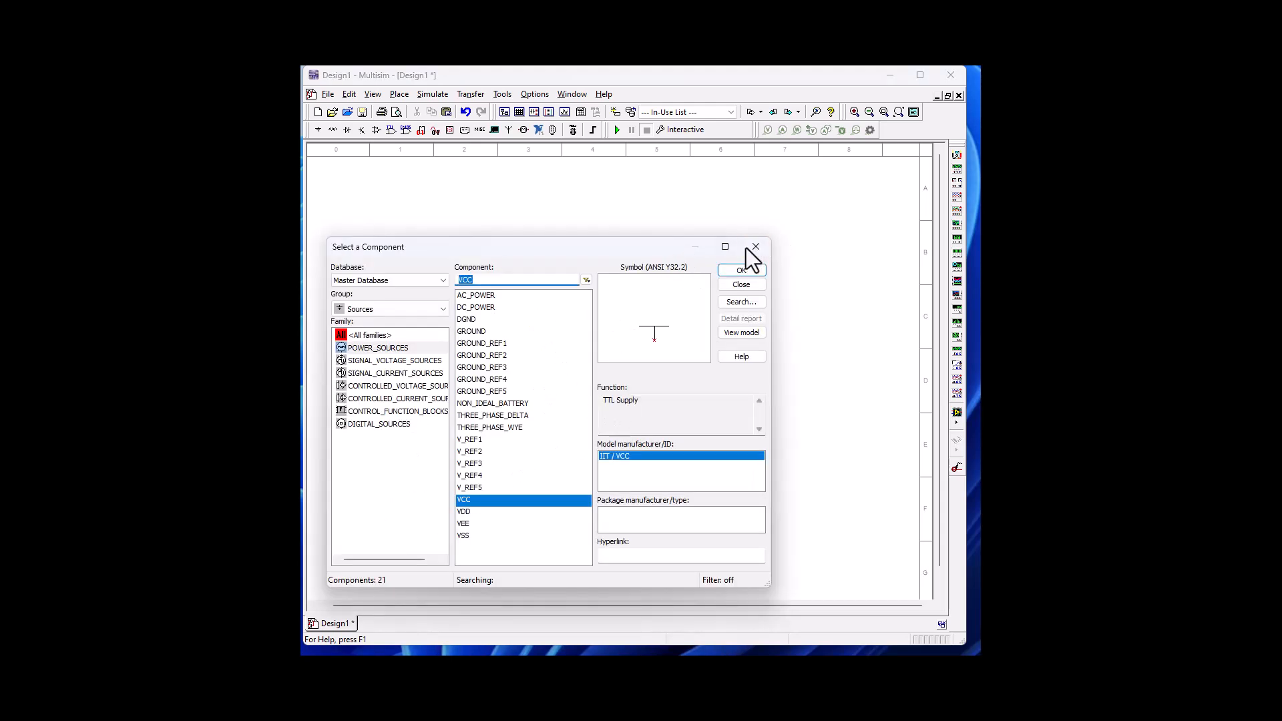
{"action": "left_click", "coordinate": [747, 247]}
- Set the voltage of the VCC supply to 30 V
{"action": "double_click", "coordinate": [621, 414]}
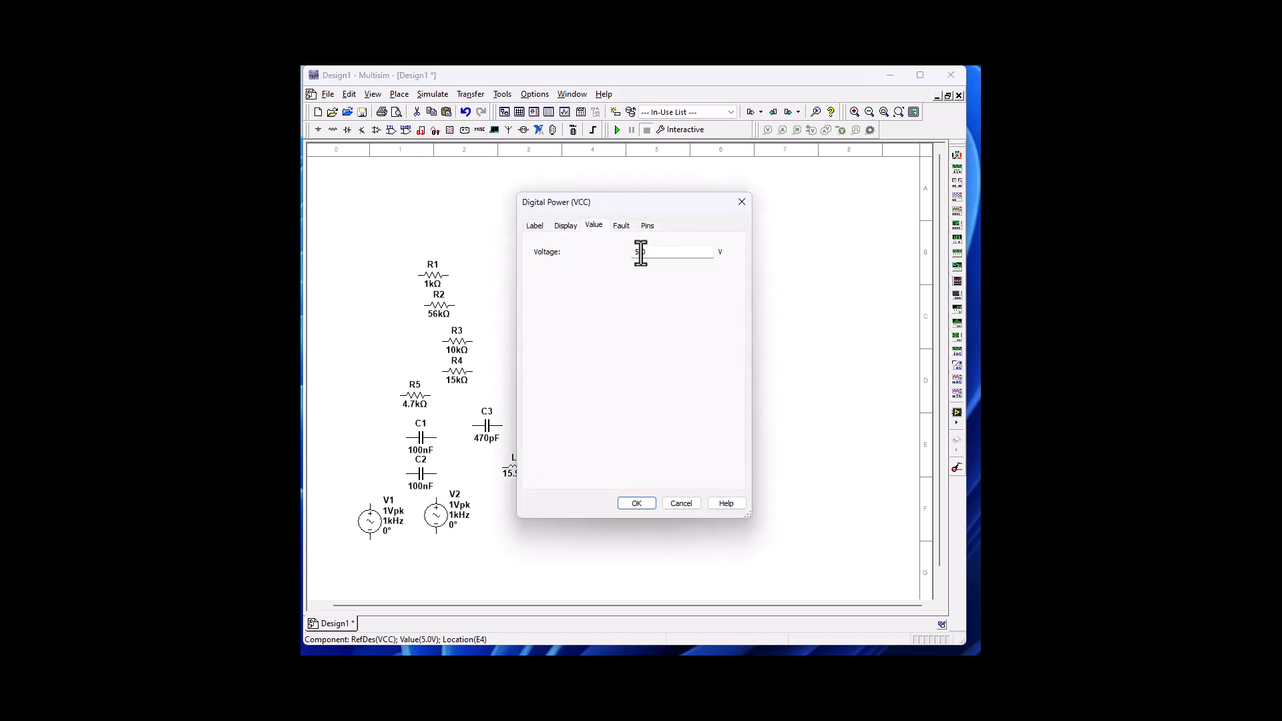
{"action": "left_click_drag", "start_coordinate": [638, 253], "coordinate": [503, 290]}
{"action": "type", "text": "30"}
{"action": "left_click", "coordinate": [626, 503]}
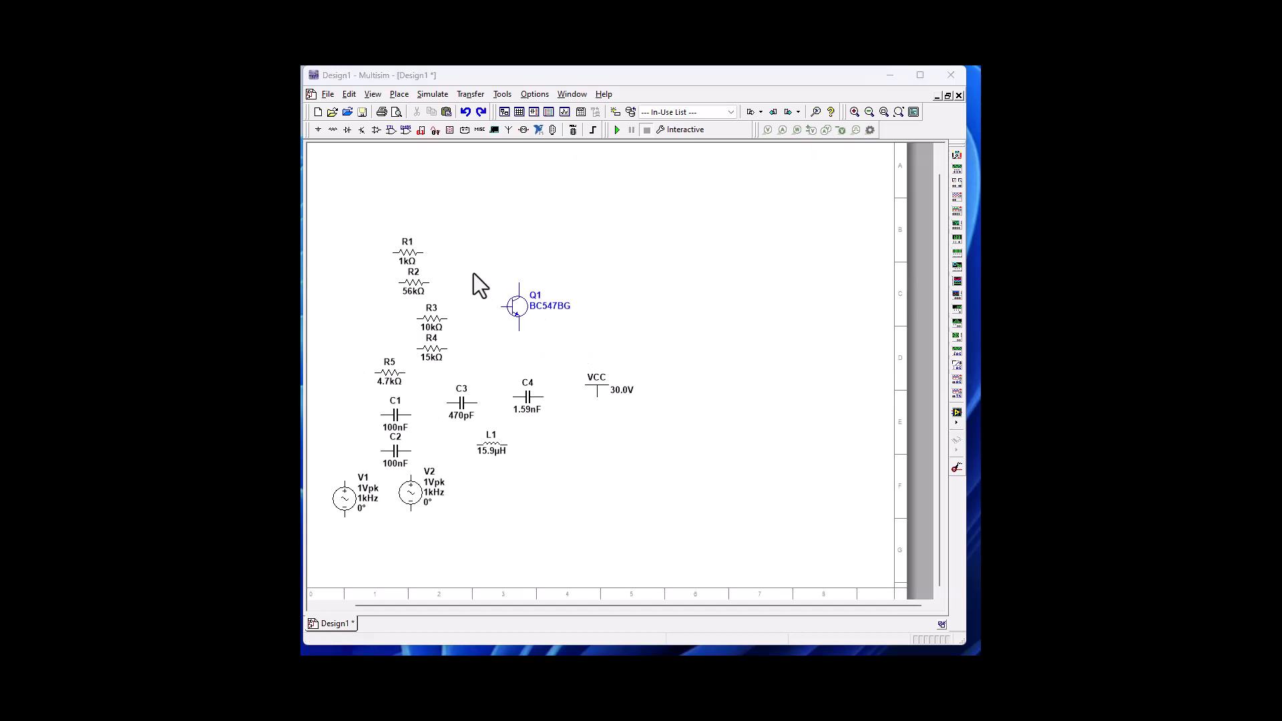
- Rotate resistors R1 to R5 and capacitor C3 together by 90 degrees so they stand vertically
{"action": "left_click_drag", "start_coordinate": [339, 207], "coordinate": [491, 424]}
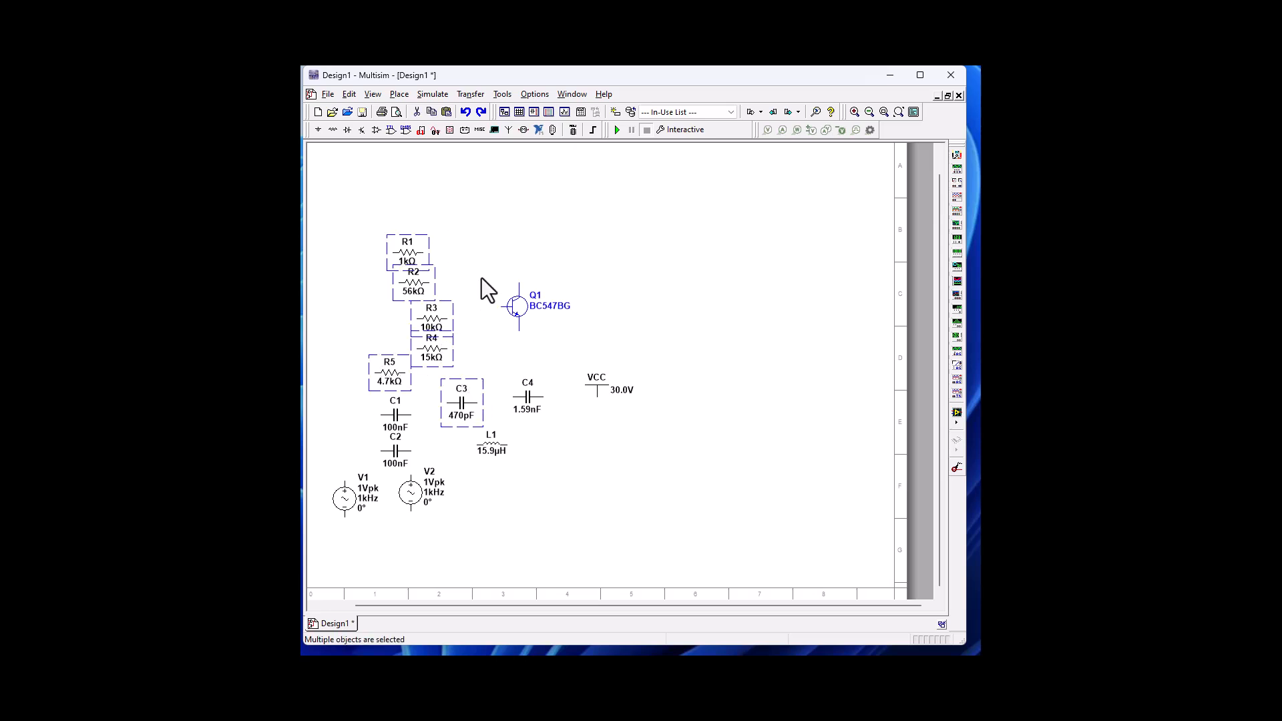
{"action": "right_click", "coordinate": [406, 248]}
{"action": "left_click", "coordinate": [455, 348]}
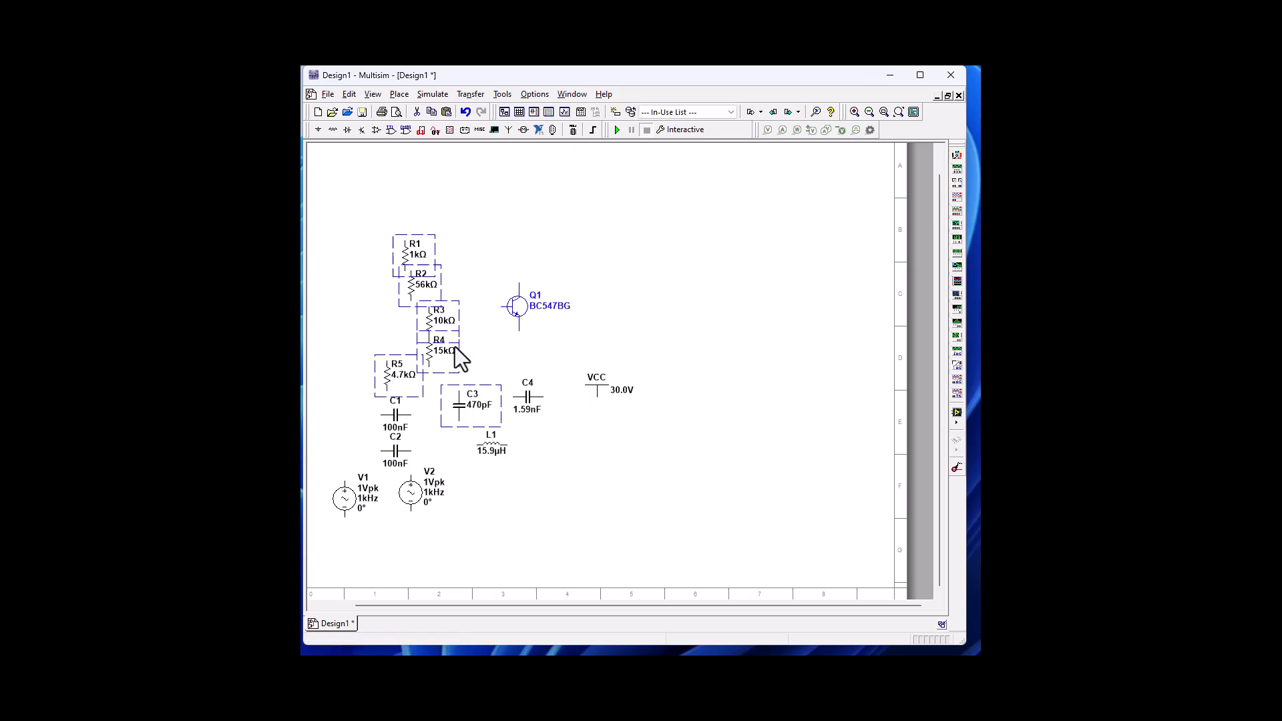
{"action": "left_click", "coordinate": [469, 271]}
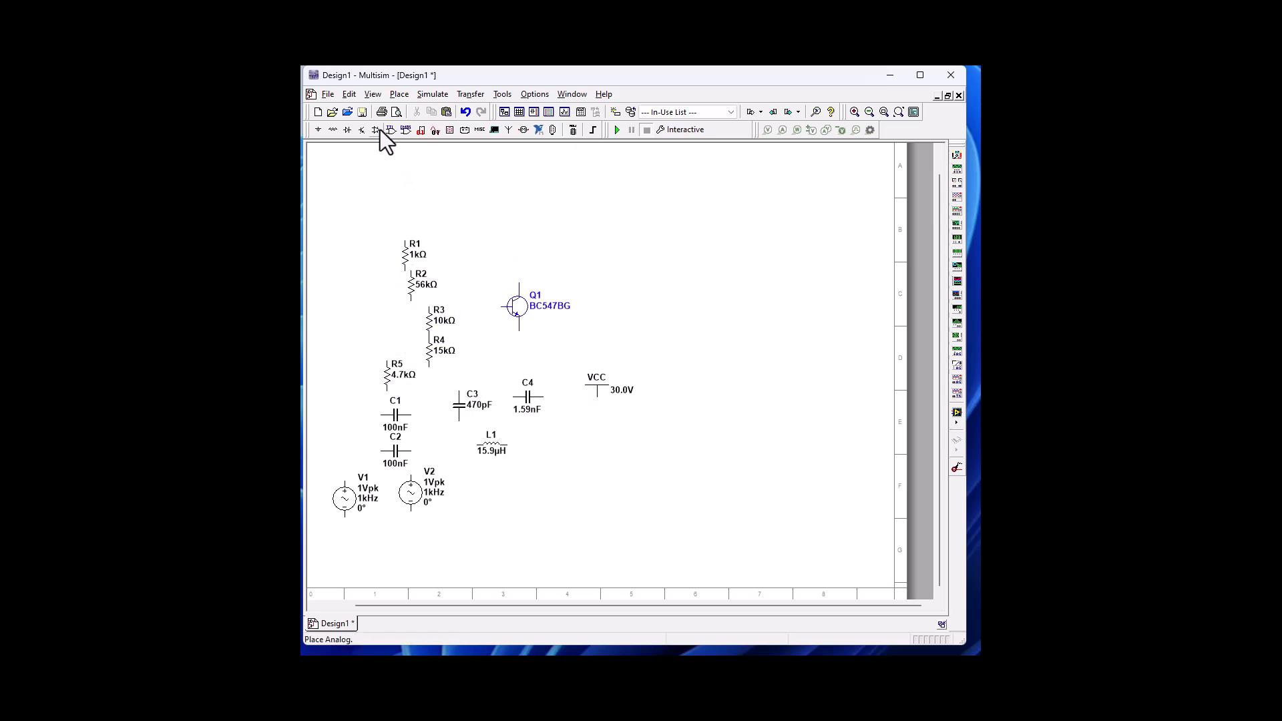
- Move resistor R1 below and to the right of transistor Q1, and resistor R3 directly above the transistor's collector
{"action": "left_click", "coordinate": [372, 95]}
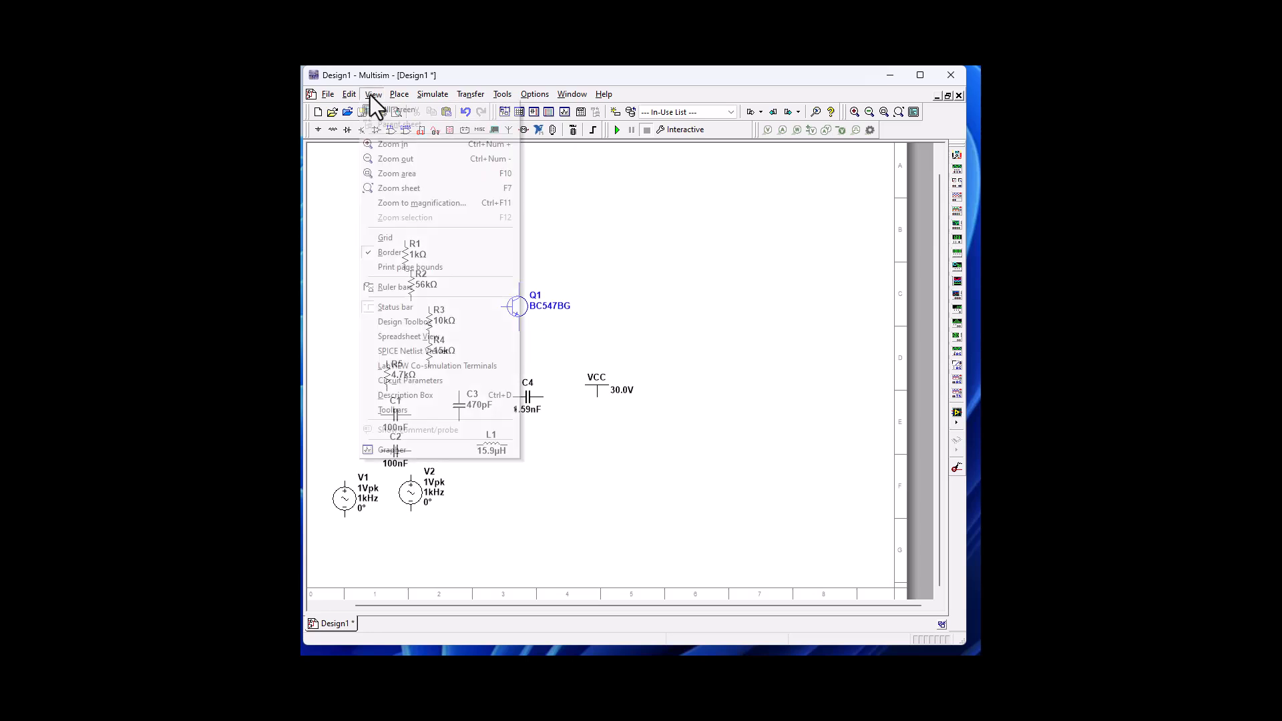
{"action": "left_click", "coordinate": [394, 175]}
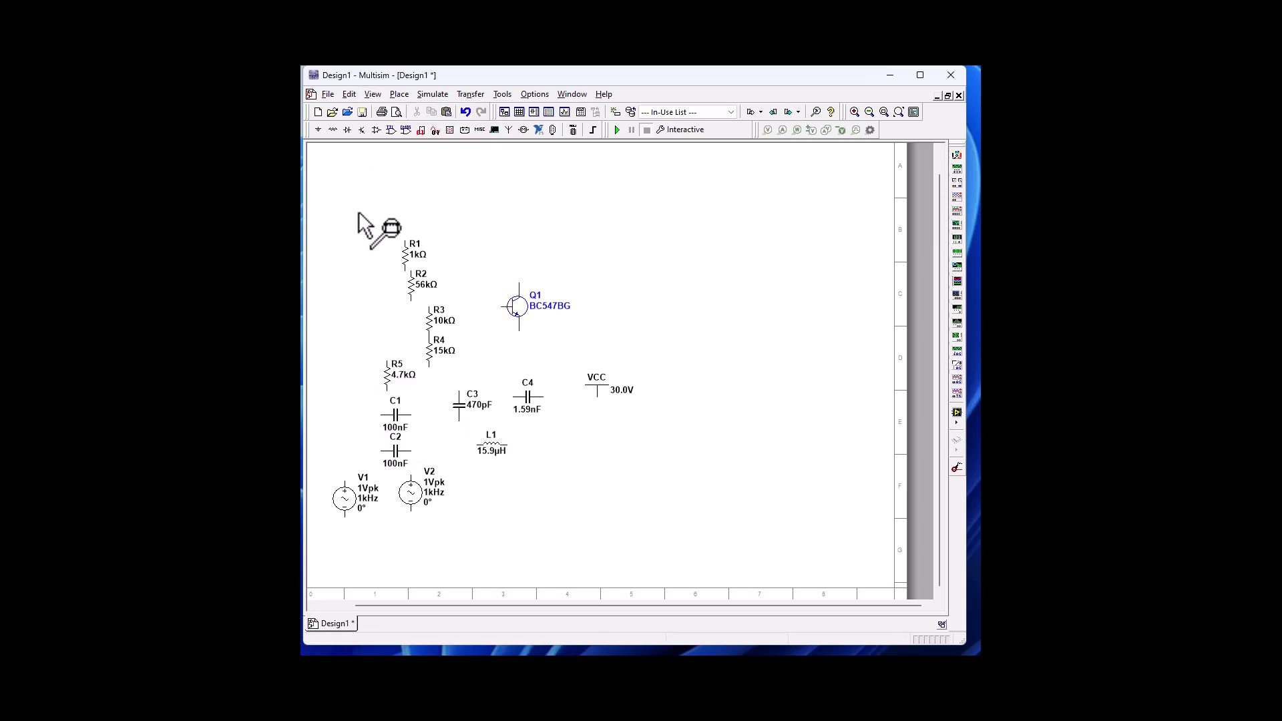
{"action": "left_click_drag", "start_coordinate": [358, 212], "coordinate": [627, 505]}
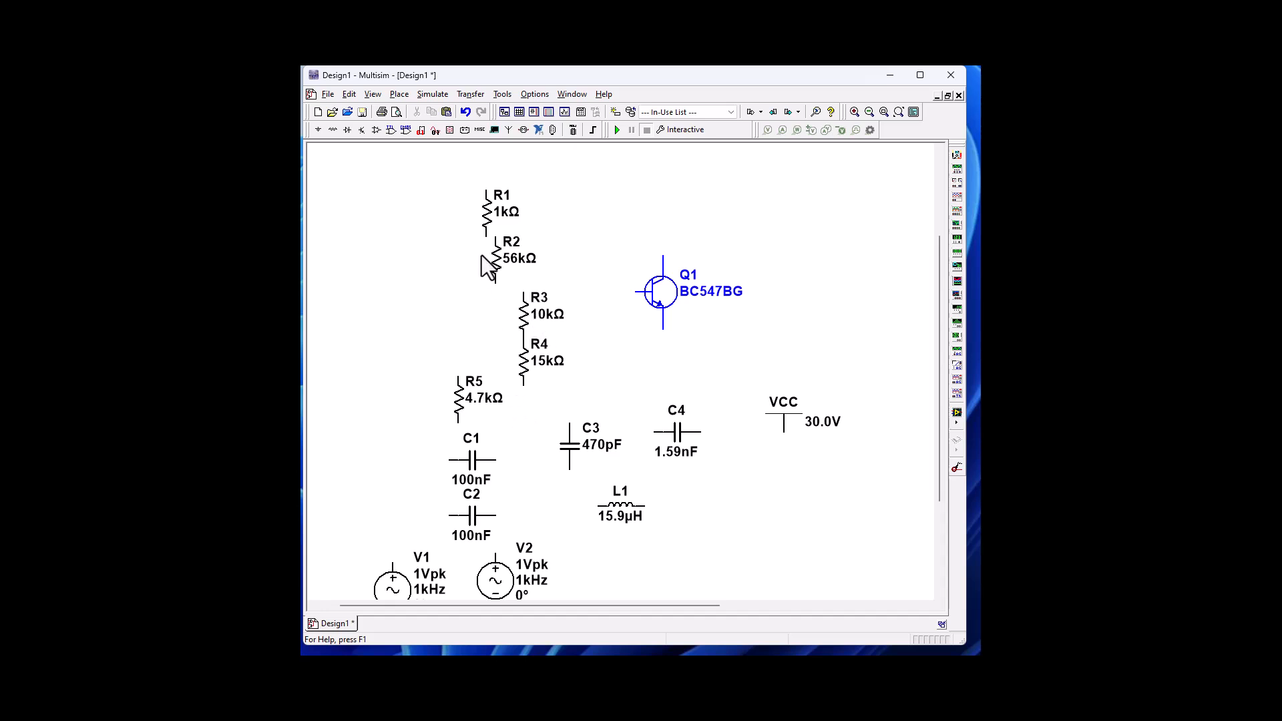
{"action": "left_click_drag", "start_coordinate": [488, 219], "coordinate": [720, 386]}
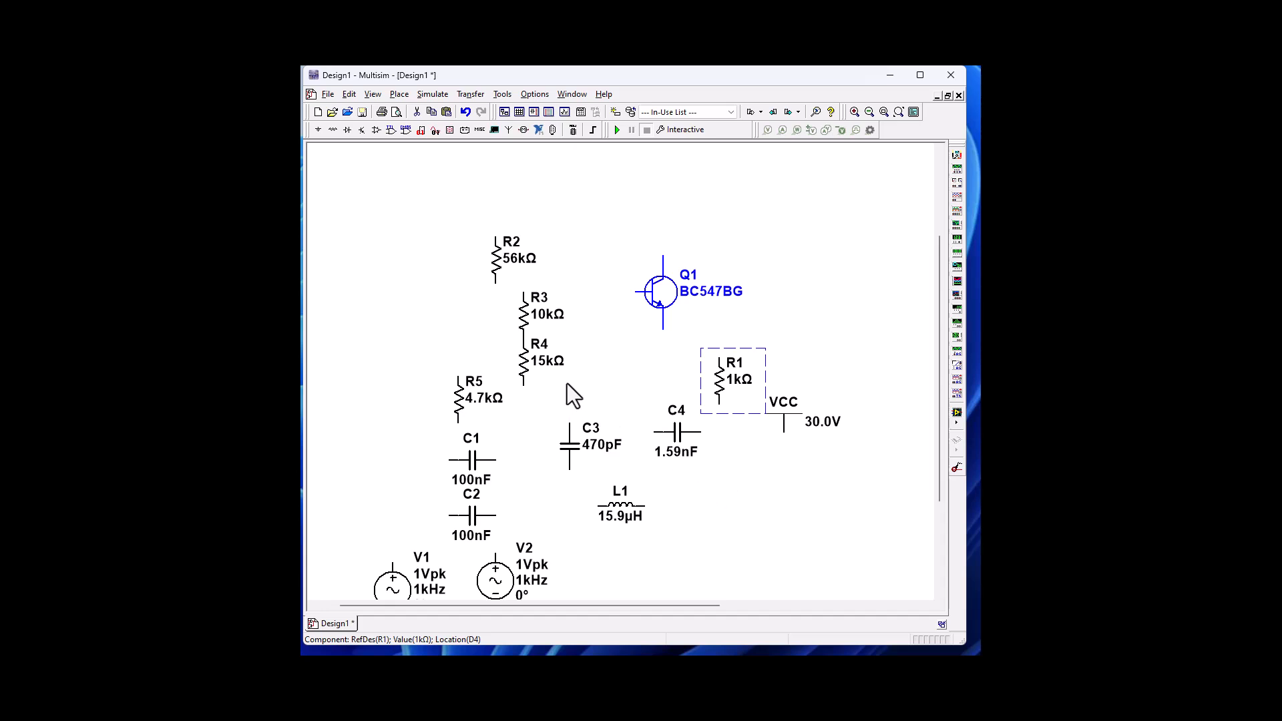
{"action": "left_click_drag", "start_coordinate": [533, 317], "coordinate": [668, 196]}
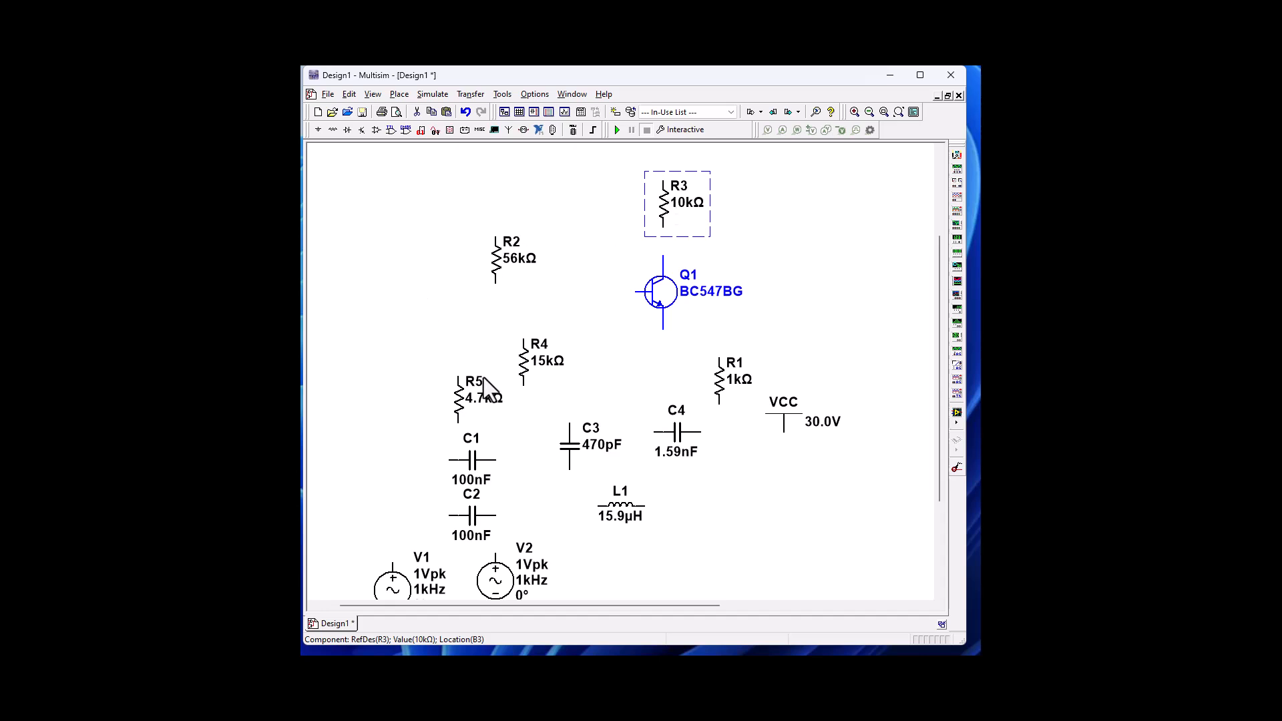
- Move resistor R2 above and to the left of transistor Q1, and resistor R4 below and to the left of it
{"action": "left_click_drag", "start_coordinate": [514, 261], "coordinate": [561, 207]}
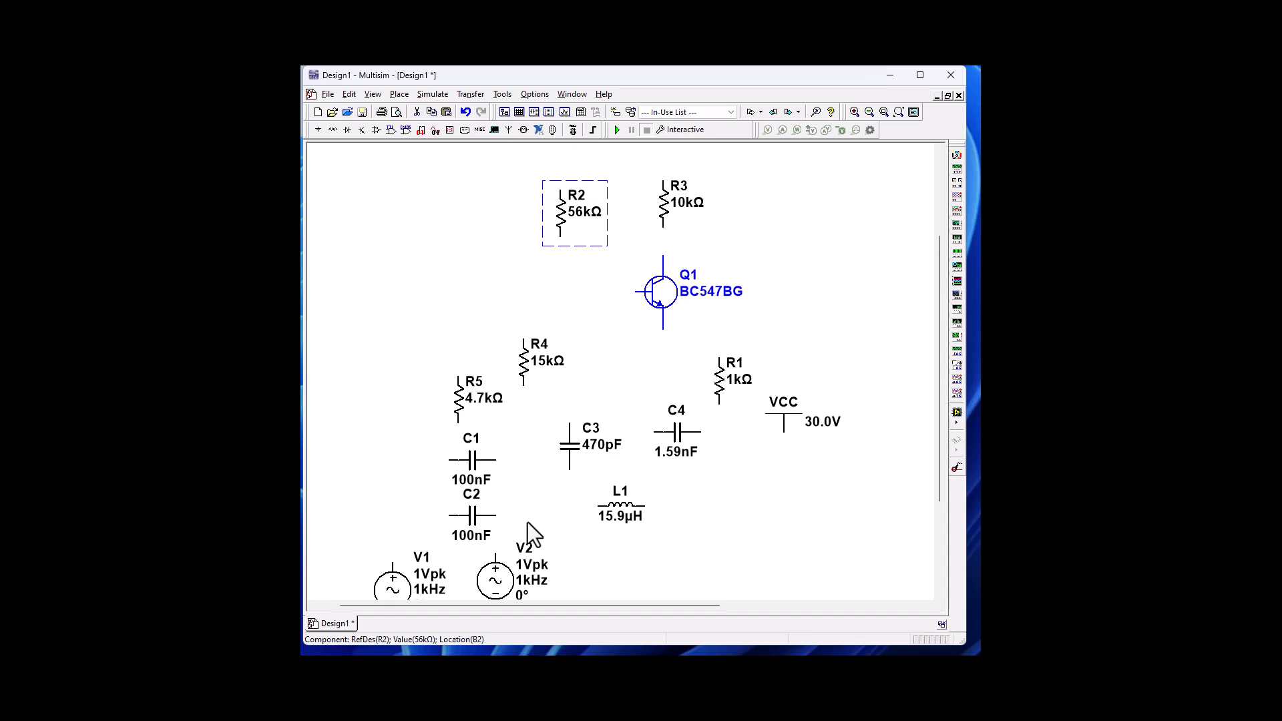
{"action": "mouse_move", "coordinate": [531, 364]}
{"action": "left_mouse_down"}
{"action": "mouse_move", "coordinate": [572, 389]}
{"action": "mouse_move", "coordinate": [567, 371]}
{"action": "mouse_move", "coordinate": [518, 361]}
{"action": "mouse_move", "coordinate": [547, 367]}
{"action": "left_mouse_up"}
{"action": "left_click", "coordinate": [530, 378]}
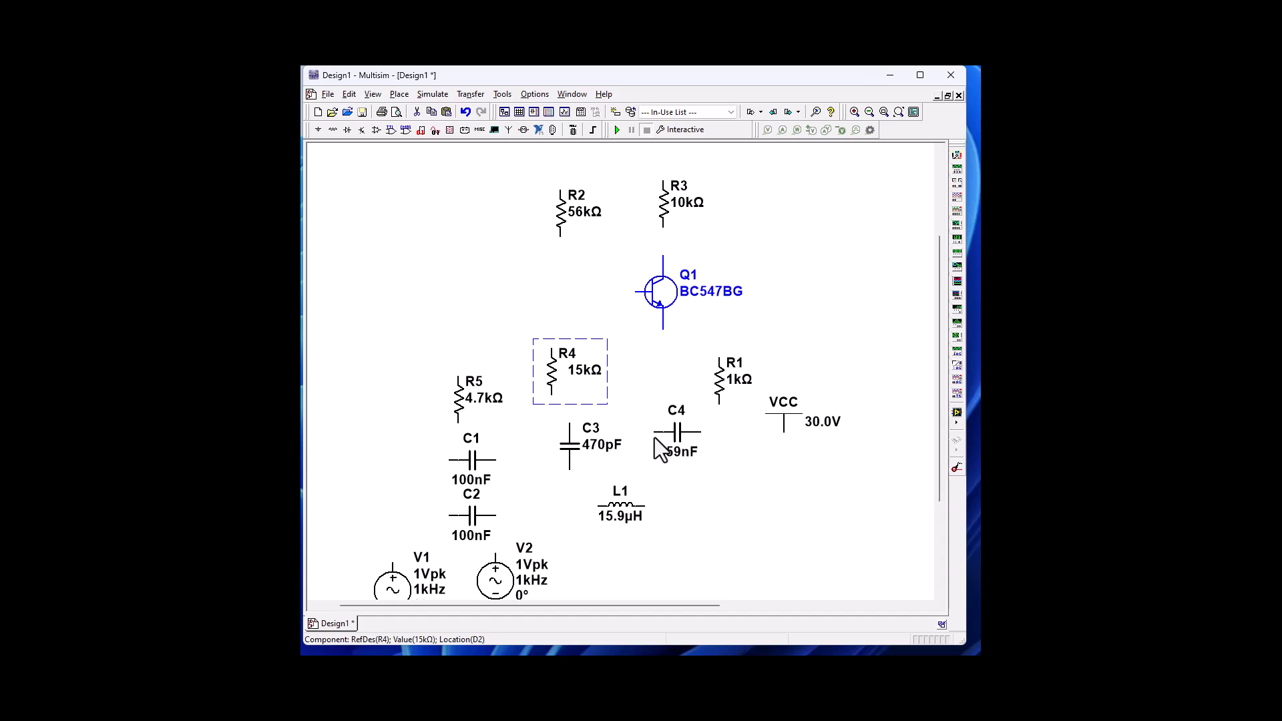
- Move capacitor C4 below and to the right of R1, and connect the VCC supply directly above resistor R3
{"action": "left_click_drag", "start_coordinate": [671, 436], "coordinate": [800, 506]}
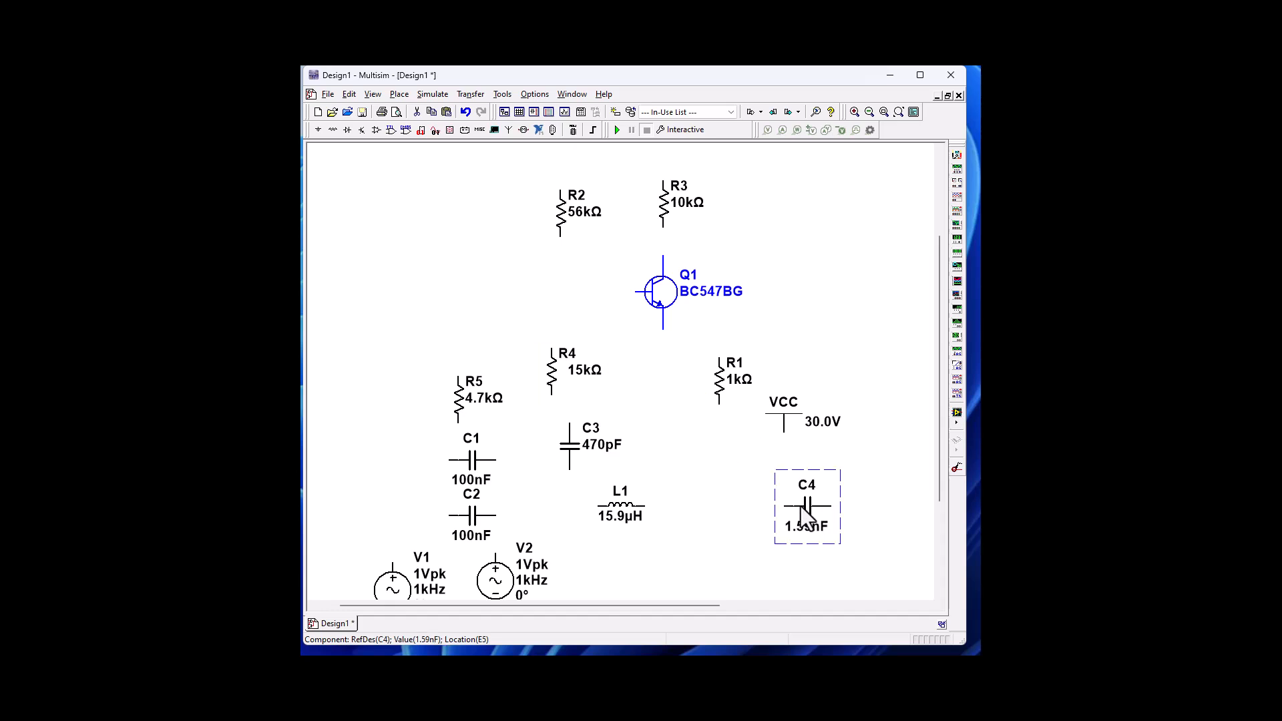
{"action": "left_click_drag", "start_coordinate": [774, 397], "coordinate": [665, 303]}
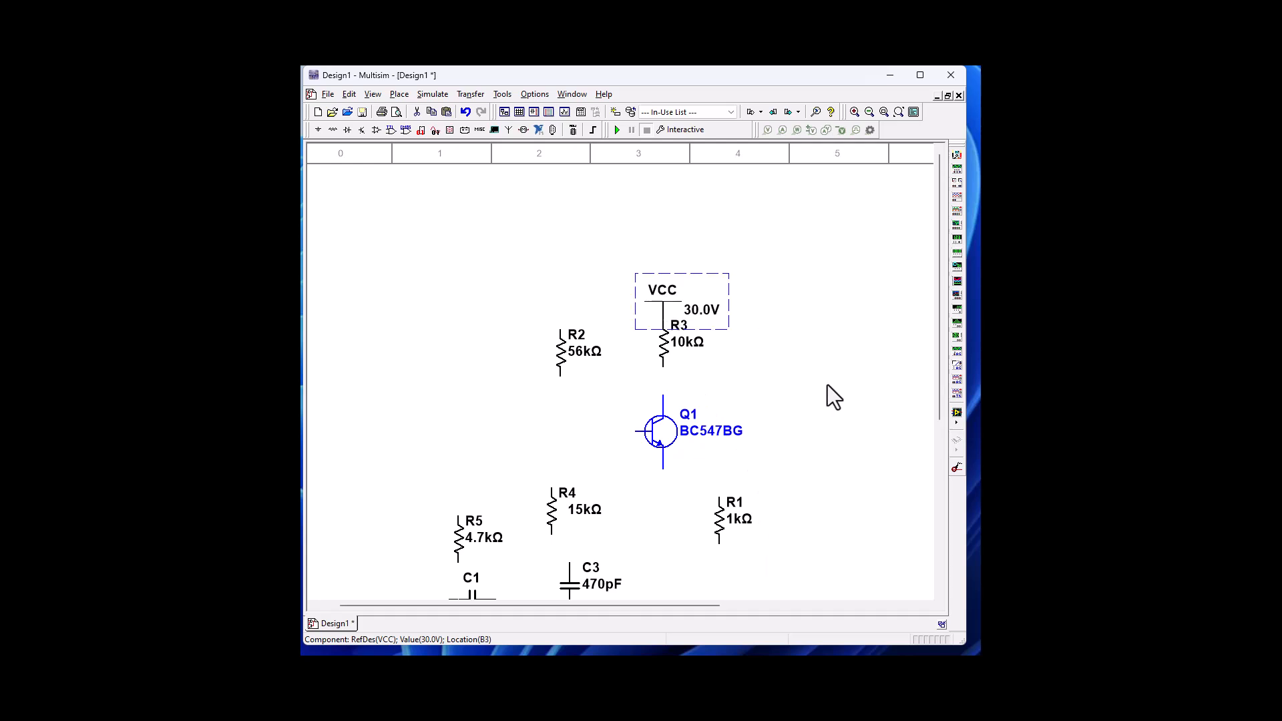
{"action": "left_click_drag", "start_coordinate": [937, 416], "coordinate": [924, 451]}
{"action": "left_click_drag", "start_coordinate": [660, 246], "coordinate": [660, 217]}
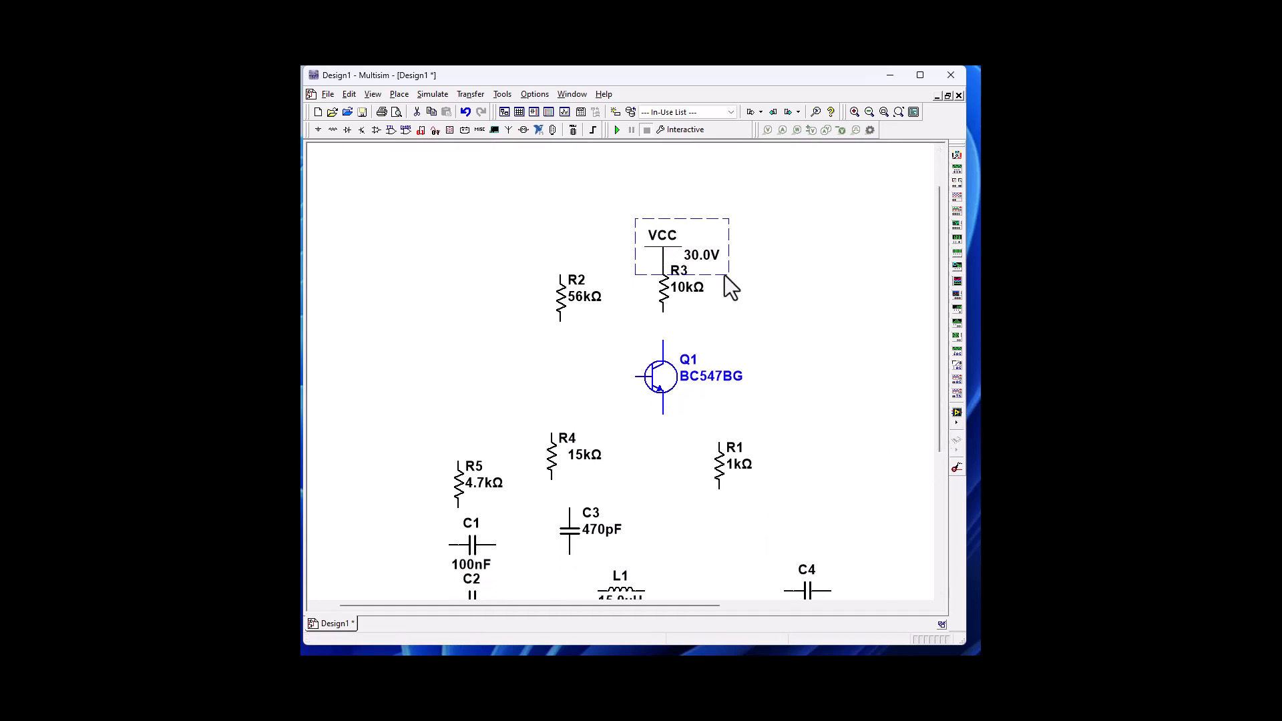
- Move capacitor C4 level with R1 on its right side and inductor L1 beside C4
{"action": "left_click_drag", "start_coordinate": [939, 431], "coordinate": [916, 485]}
{"action": "left_click_drag", "start_coordinate": [805, 495], "coordinate": [828, 364]}
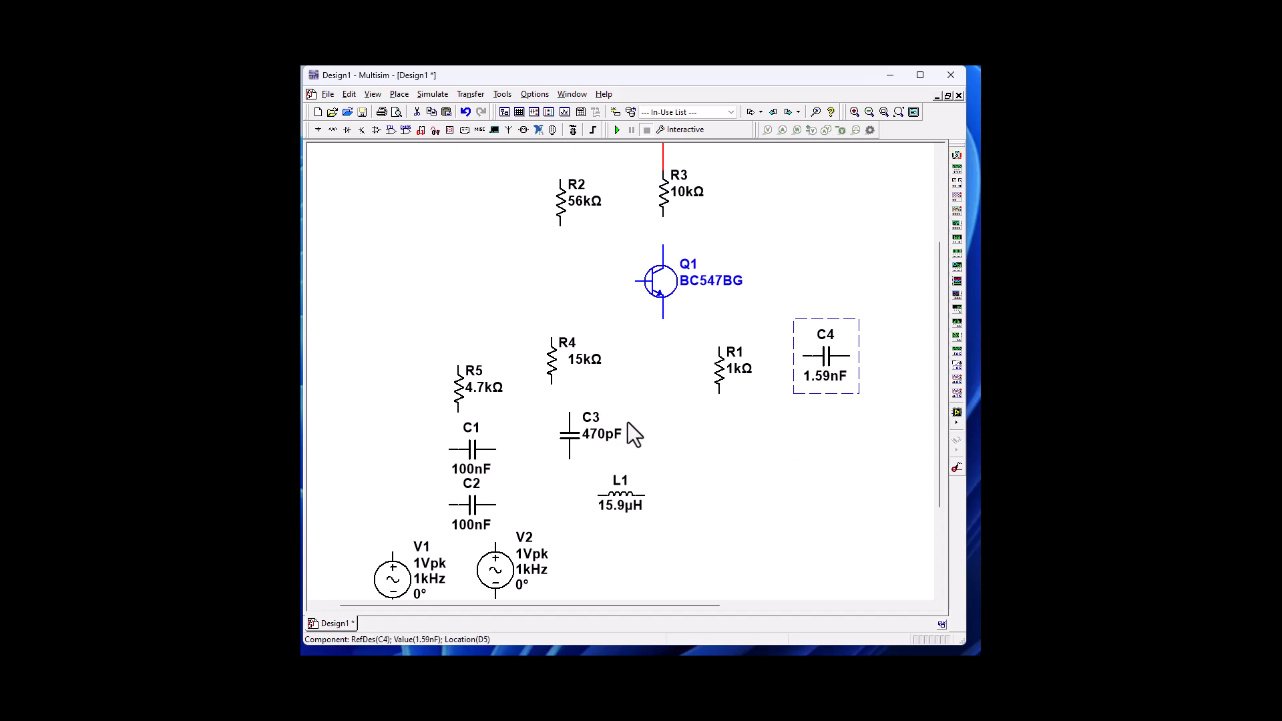
{"action": "left_click_drag", "start_coordinate": [608, 500], "coordinate": [876, 358]}
- Flip capacitor C4 and inductor L1 vertically together, and rotate both 90 degrees clockwise so they stand upright
{"action": "left_click_drag", "start_coordinate": [795, 301], "coordinate": [923, 418]}
{"action": "right_click", "coordinate": [829, 369]}
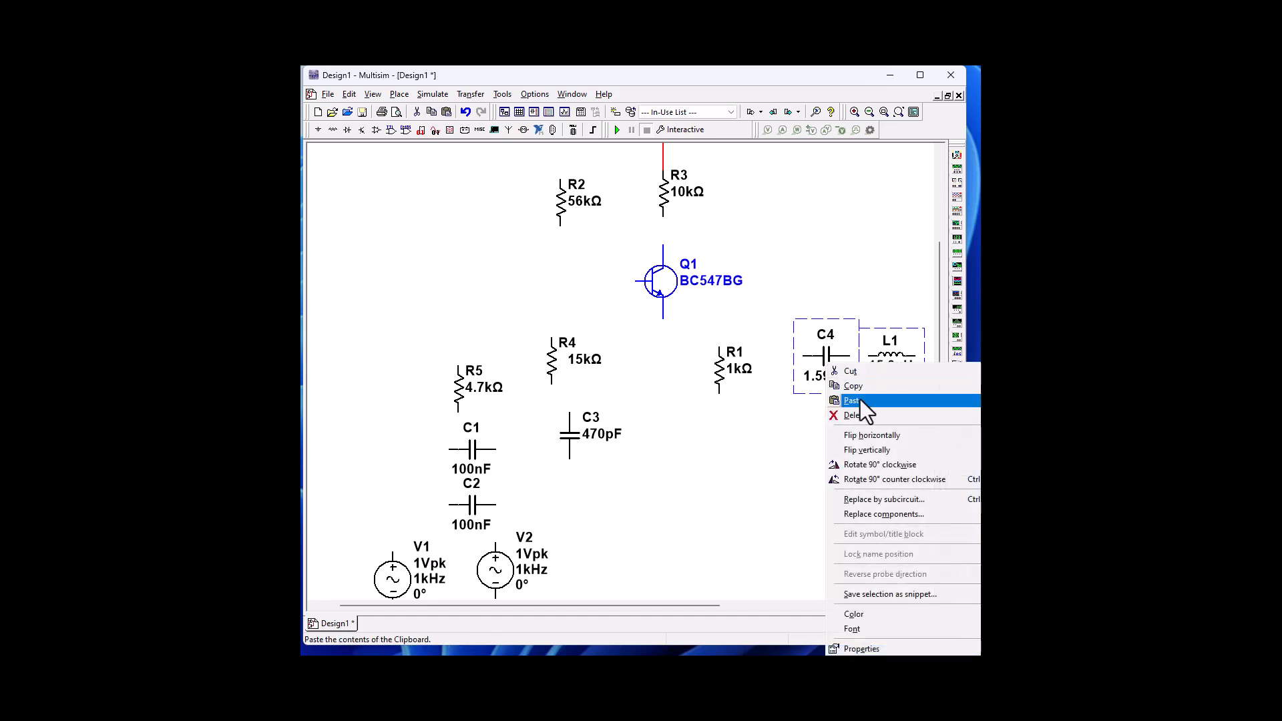
{"action": "left_click", "coordinate": [868, 450]}
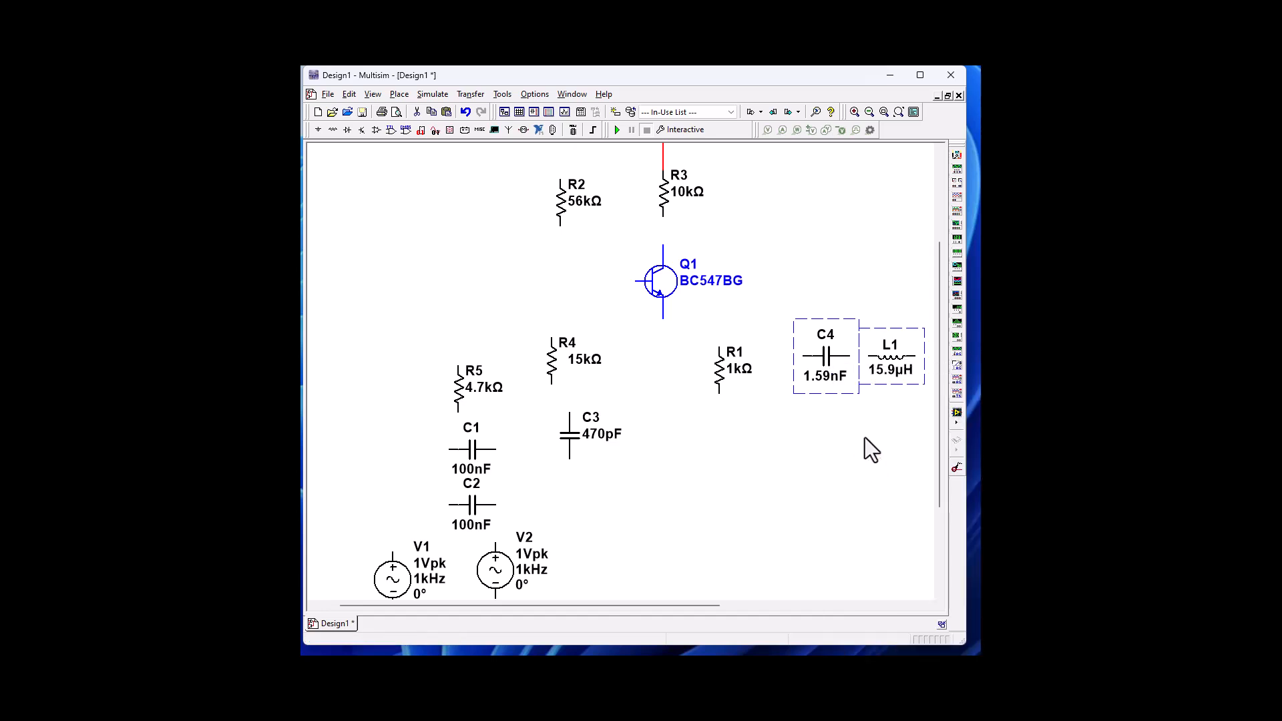
{"action": "right_click", "coordinate": [834, 355]}
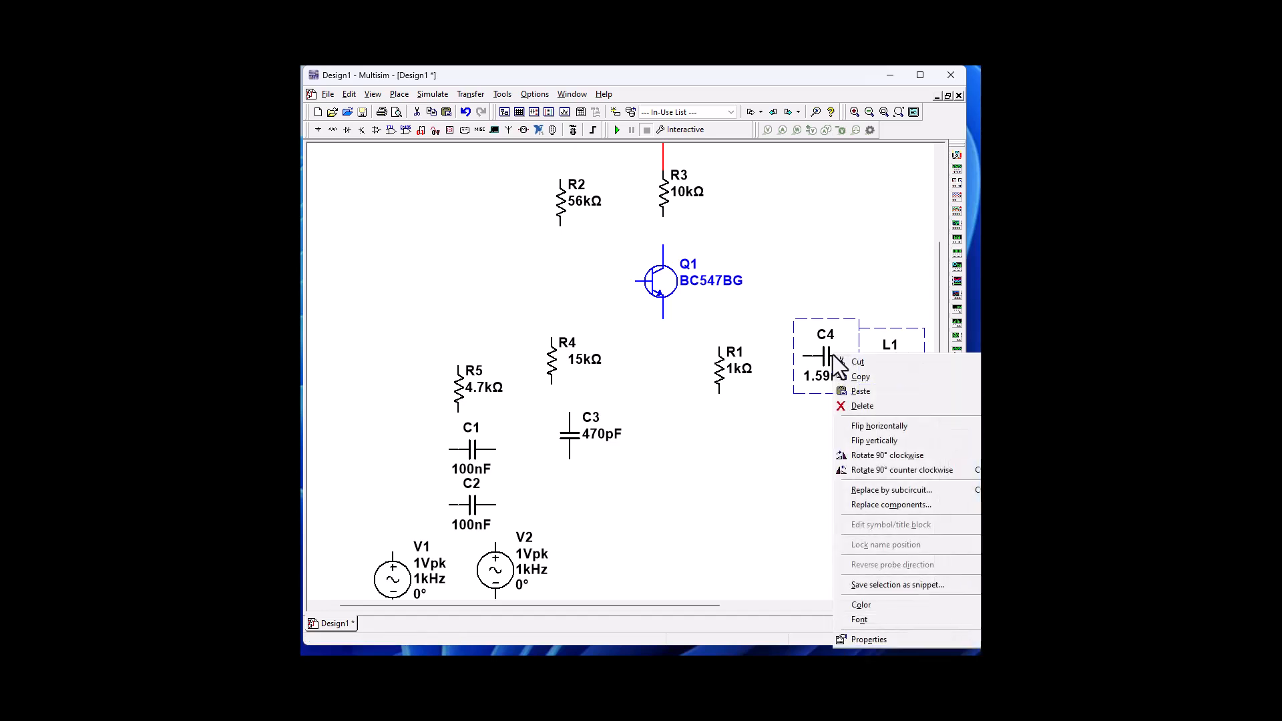
{"action": "left_click", "coordinate": [857, 451]}
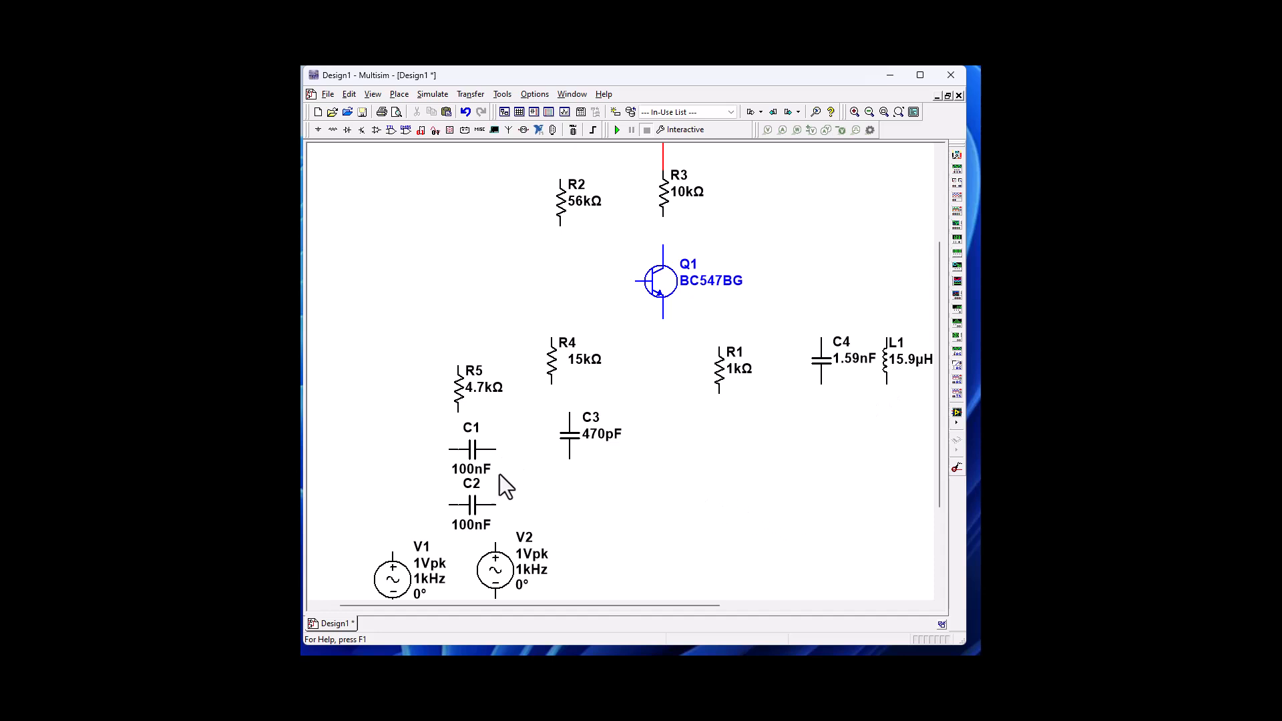
- Move capacitor C1 below resistor R1 and rotate it 90 degrees clockwise so it stands vertically
{"action": "left_click_drag", "start_coordinate": [471, 450], "coordinate": [719, 429]}
{"action": "right_click", "coordinate": [719, 483]}
{"action": "left_click", "coordinate": [748, 582]}
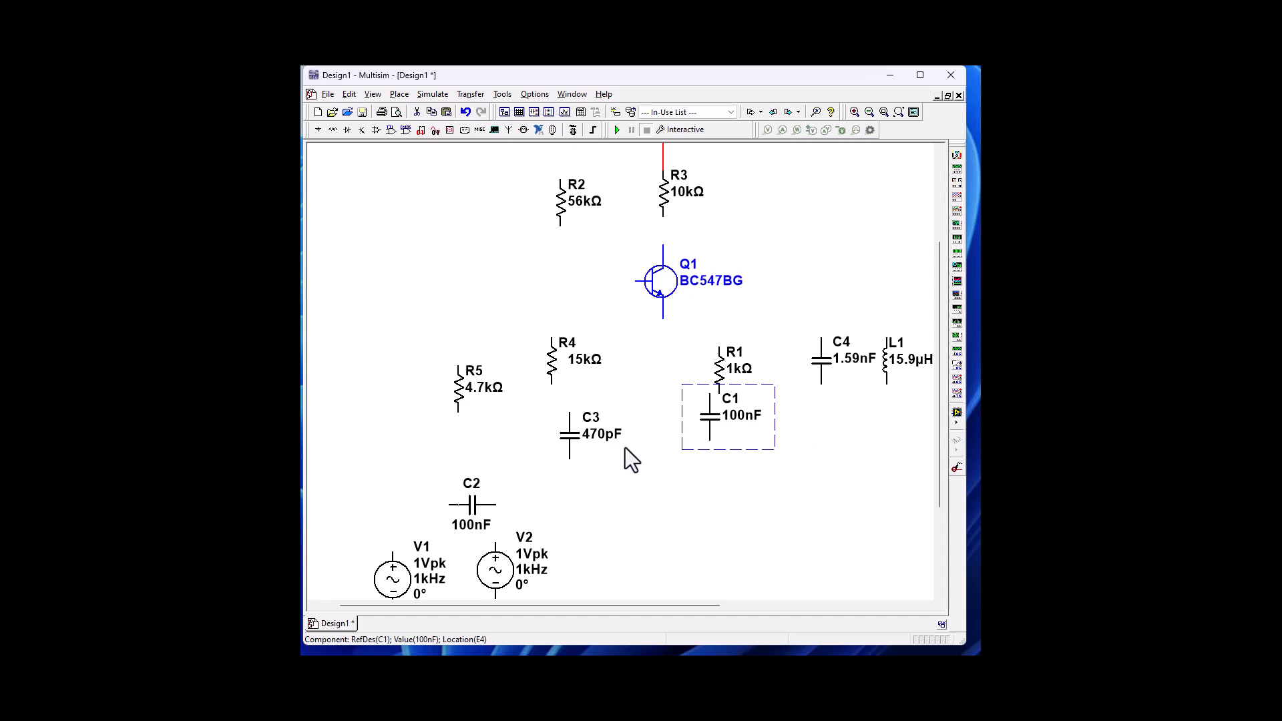
- Move capacitor C3 out to the far left of the circuit and connect resistor R5 directly below transistor Q1's emitter
{"action": "left_click_drag", "start_coordinate": [580, 442], "coordinate": [485, 427]}
{"action": "left_click_drag", "start_coordinate": [401, 379], "coordinate": [569, 441]}
{"action": "left_click_drag", "start_coordinate": [495, 414], "coordinate": [354, 328]}
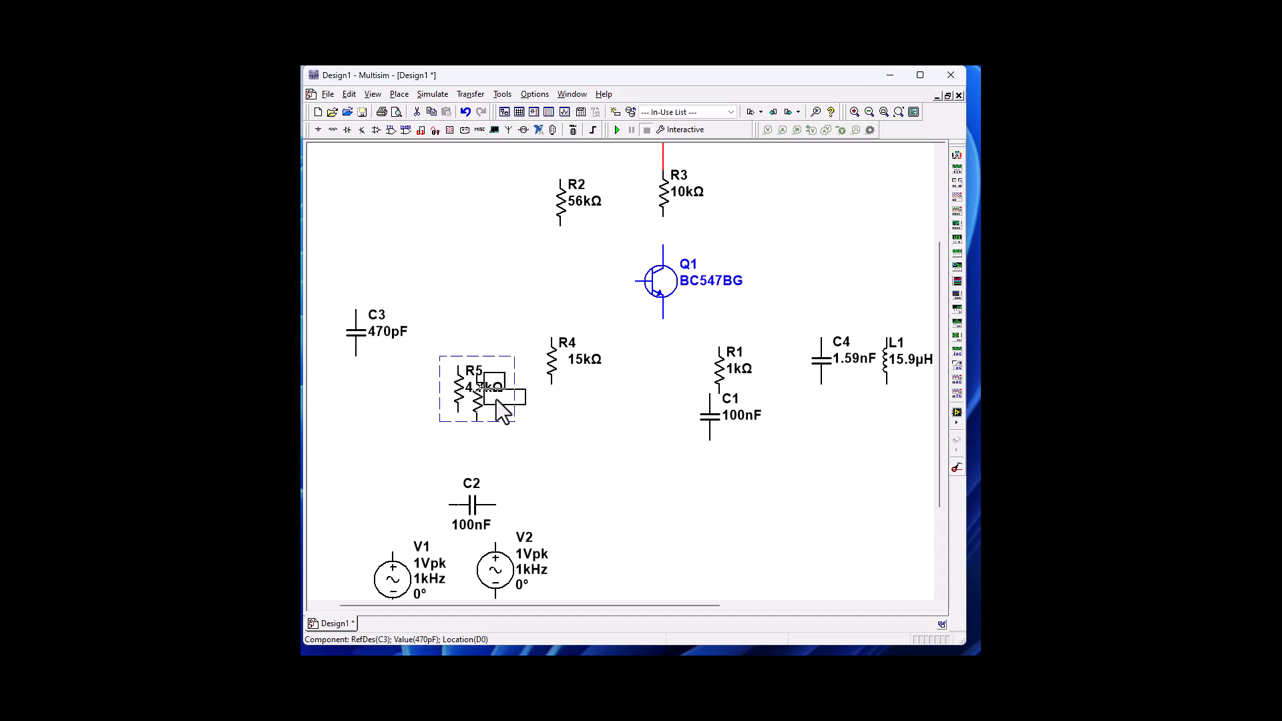
{"action": "left_click_drag", "start_coordinate": [513, 401], "coordinate": [668, 373]}
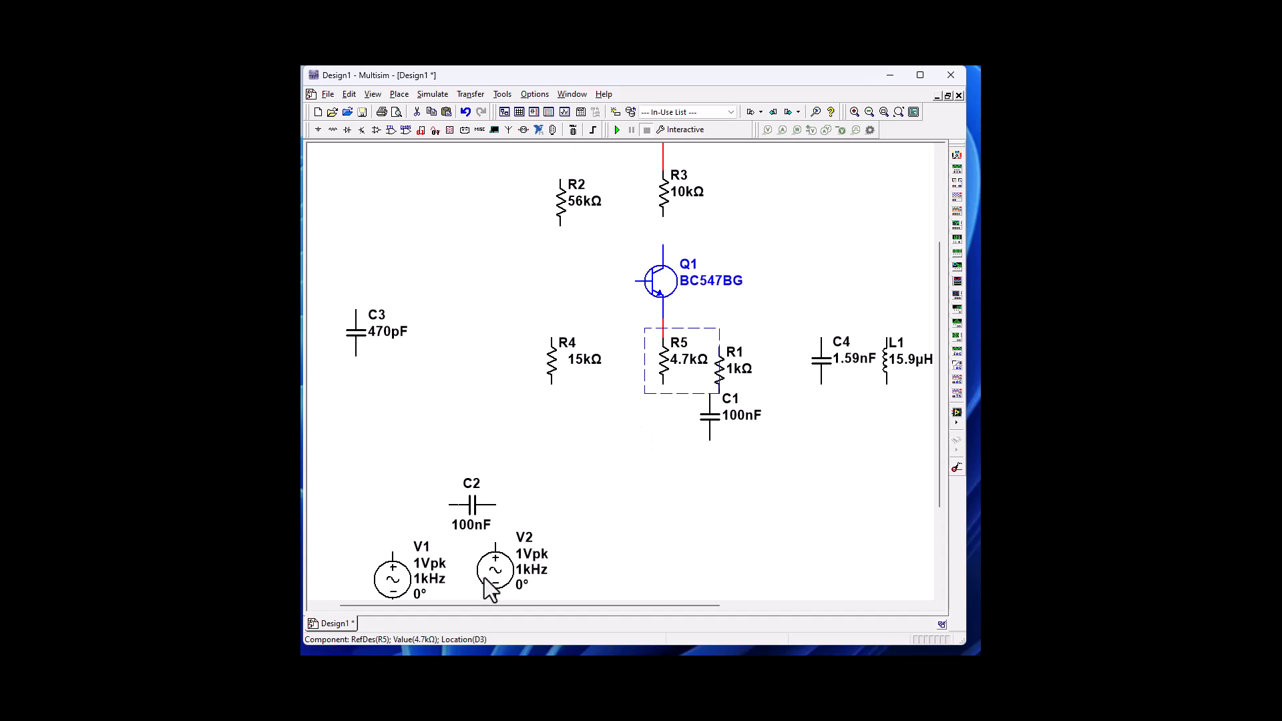
- Connect AC source V2 directly below resistor R5 and move capacitor C1 to the right of V2
{"action": "left_click_drag", "start_coordinate": [491, 581], "coordinate": [771, 437]}
{"action": "left_click", "coordinate": [714, 418]}
{"action": "left_click", "coordinate": [778, 533]}
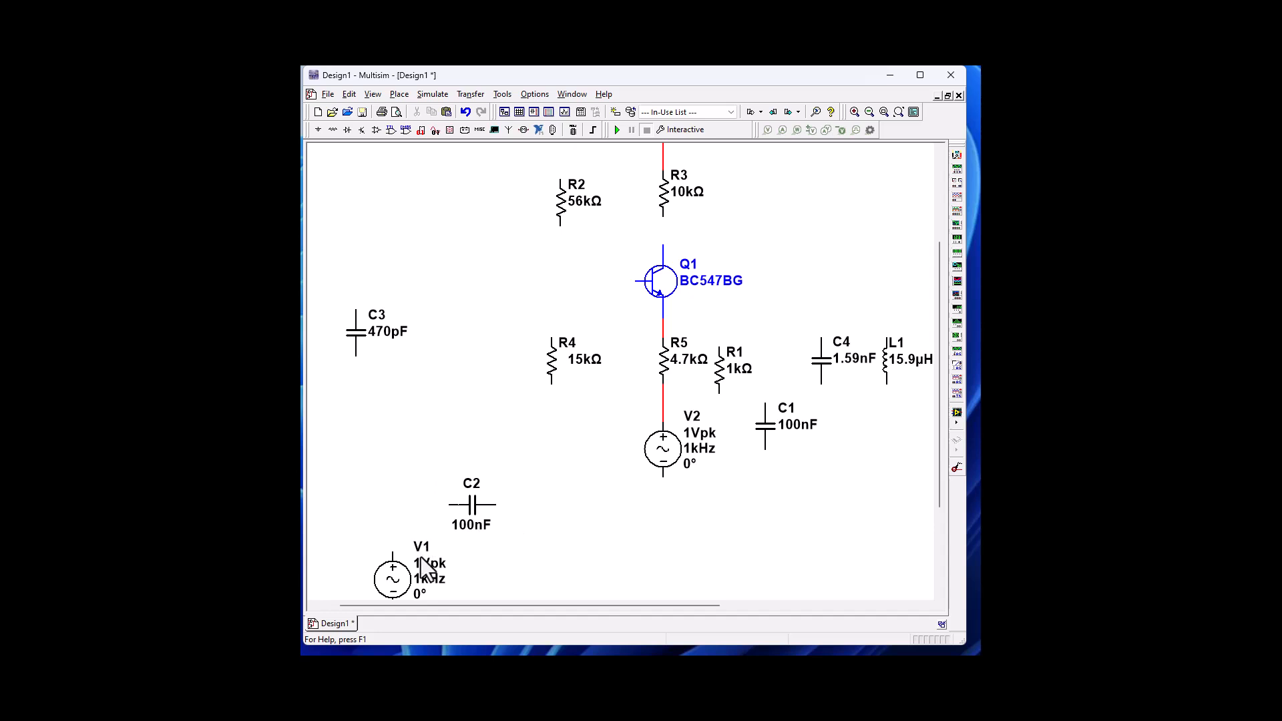
- Move AC source V1 below and to the left of R4, and capacitor C2 level with transistor Q1's base
{"action": "mouse_move", "coordinate": [398, 587]}
{"action": "left_mouse_down"}
{"action": "mouse_move", "coordinate": [409, 515]}
{"action": "mouse_move", "coordinate": [466, 405]}
{"action": "left_mouse_up"}
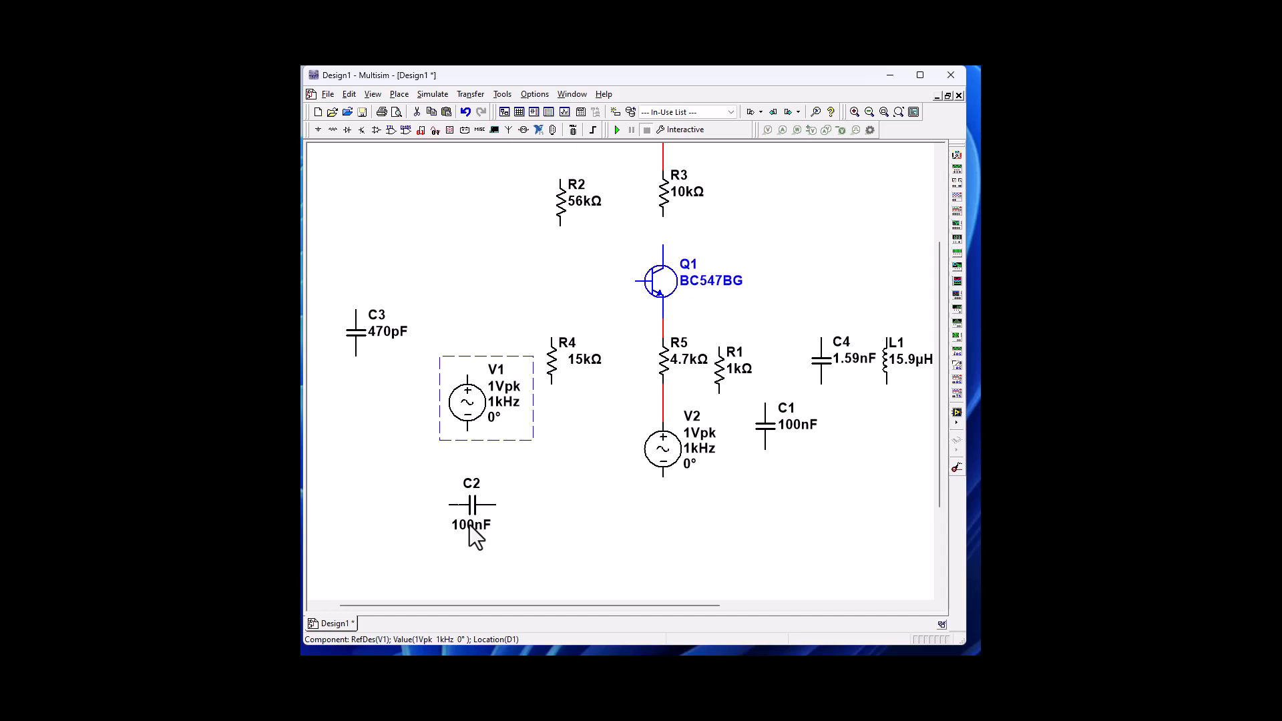
{"action": "left_click_drag", "start_coordinate": [471, 526], "coordinate": [503, 288]}
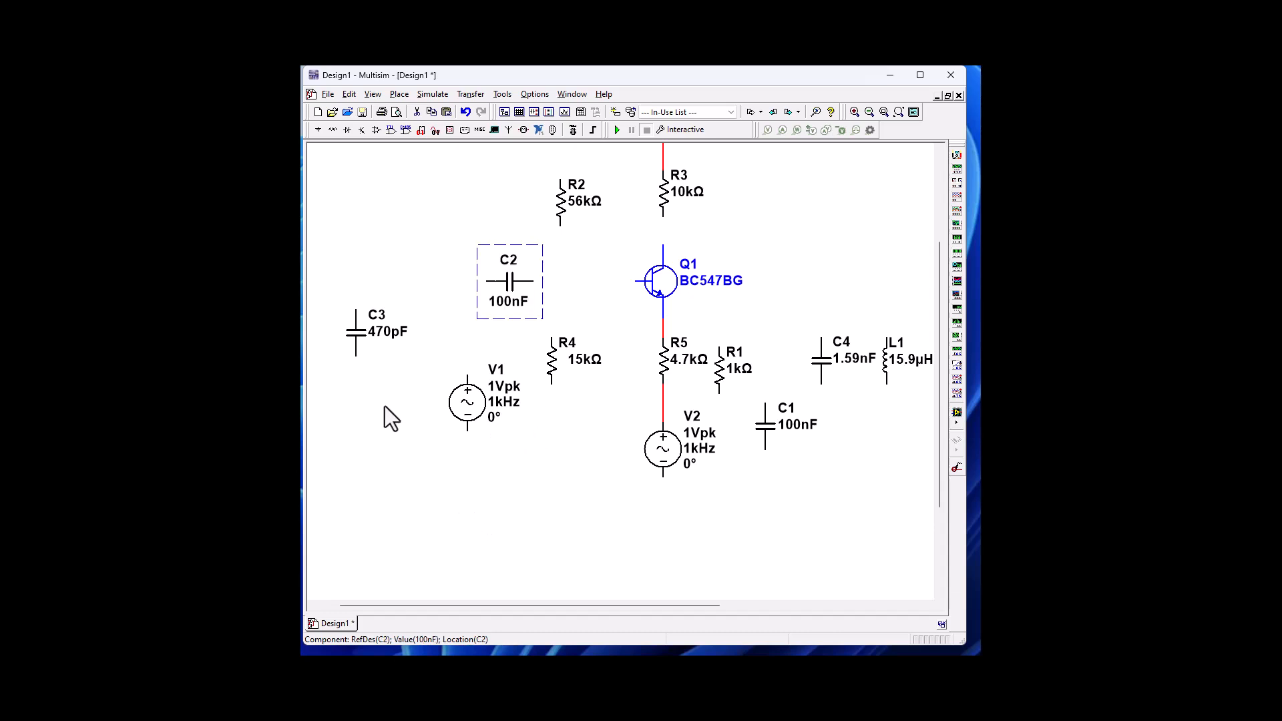
- Move capacitor C3 to the right of Q1's collector and rotate it 90 degrees so it lies horizontally
{"action": "left_click_drag", "start_coordinate": [361, 344], "coordinate": [748, 227]}
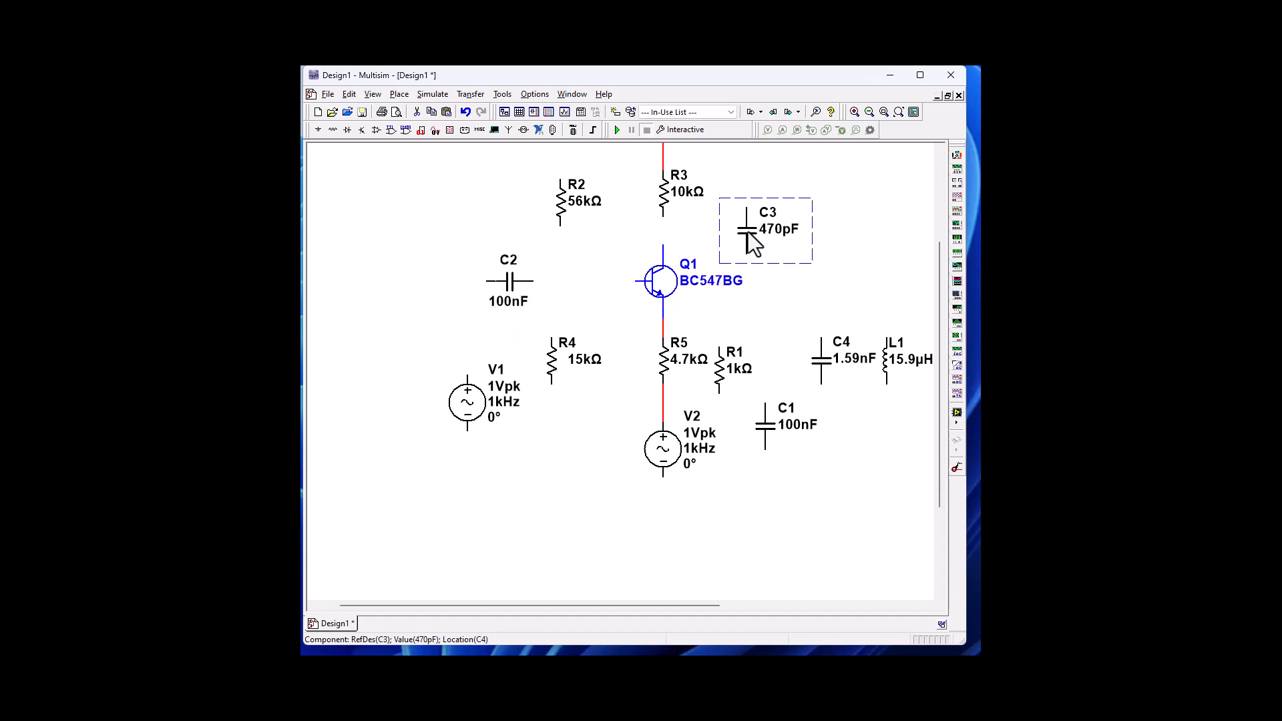
{"action": "right_click", "coordinate": [748, 231]}
{"action": "left_click", "coordinate": [795, 319]}
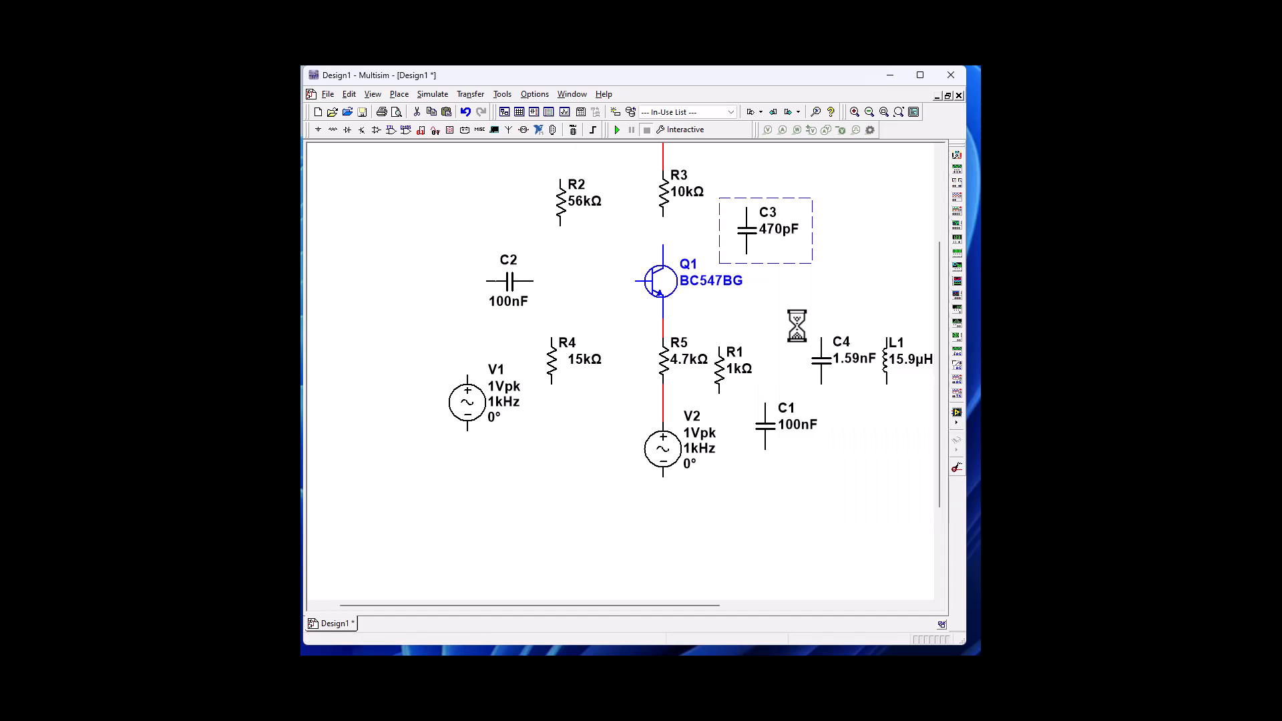
{"action": "right_click", "coordinate": [755, 224]}
{"action": "left_click", "coordinate": [791, 322]}
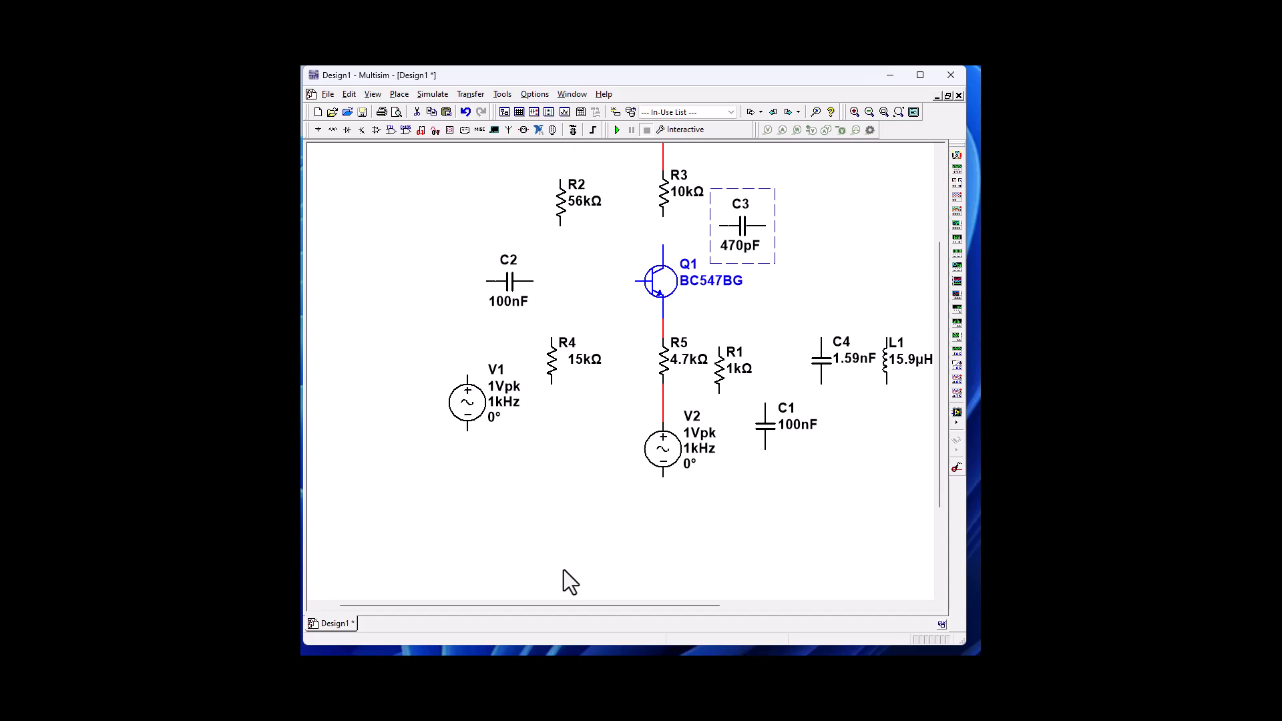
- Place a GROUND component from the POWER_SOURCES family near the sheet's right border
{"action": "scroll", "coordinate": [325, 143], "scroll_direction": "up", "scroll_amount": 3}
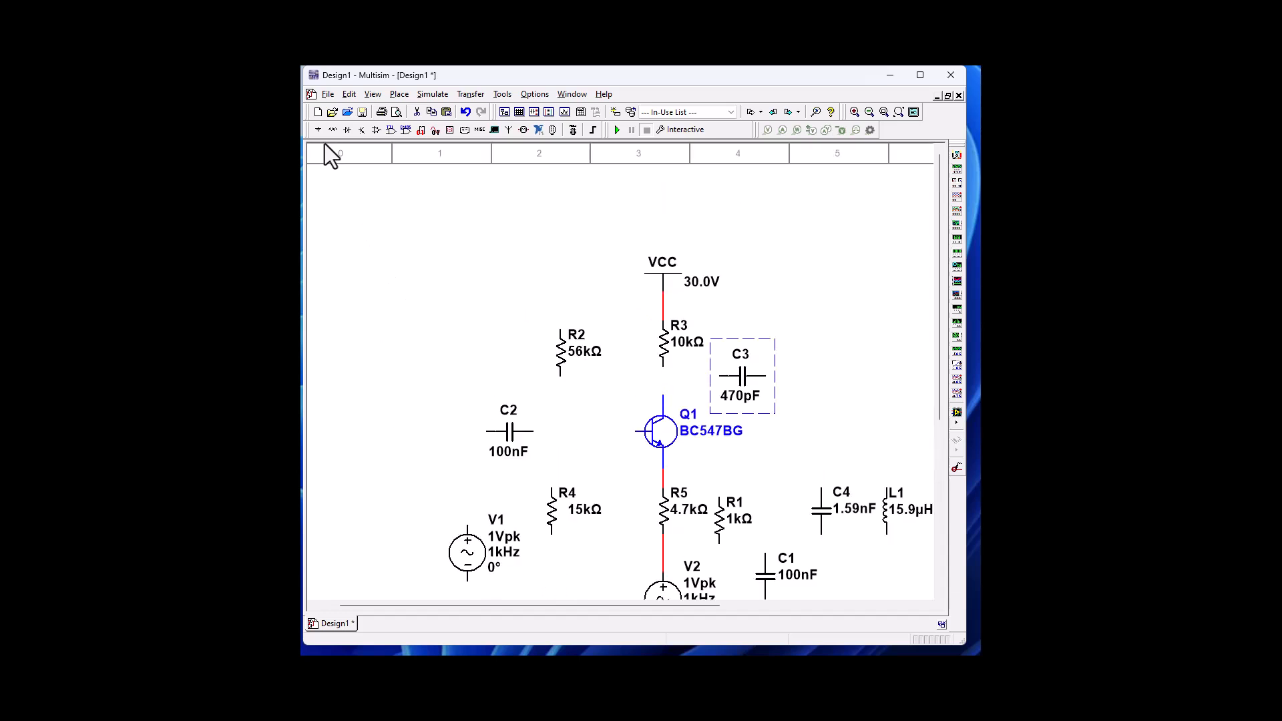
{"action": "left_click", "coordinate": [318, 131]}
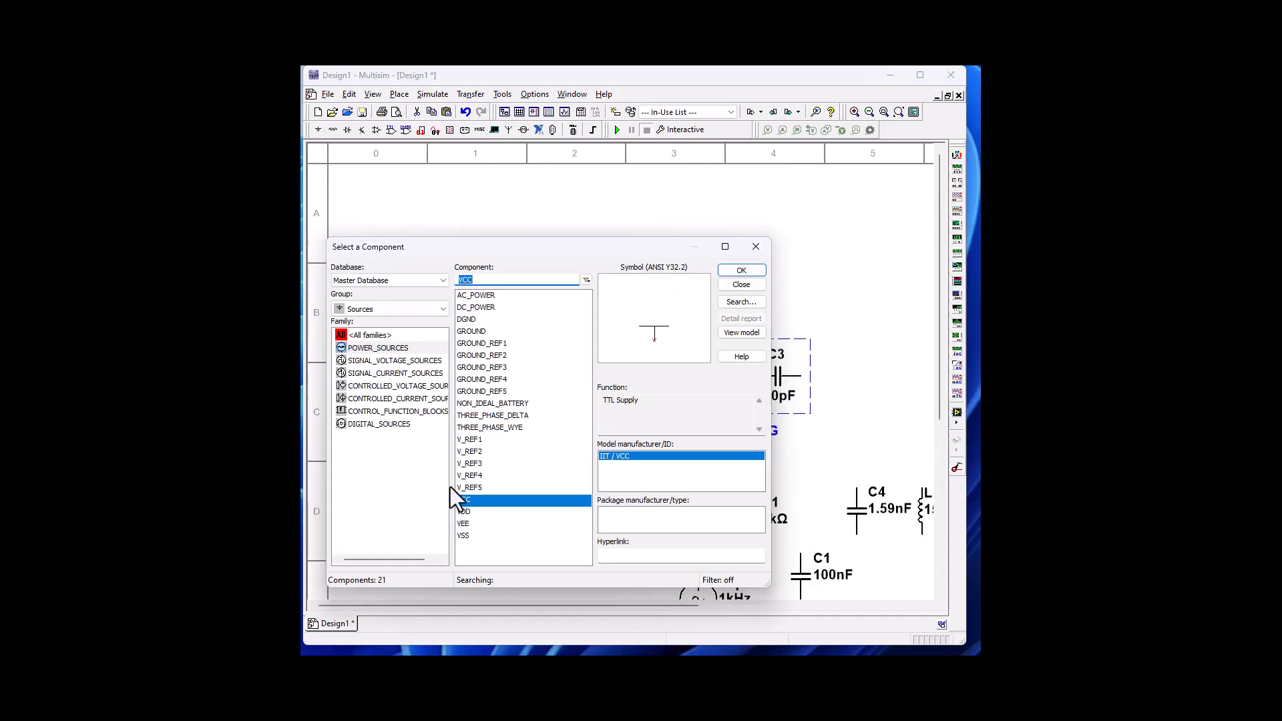
{"action": "left_click", "coordinate": [470, 321]}
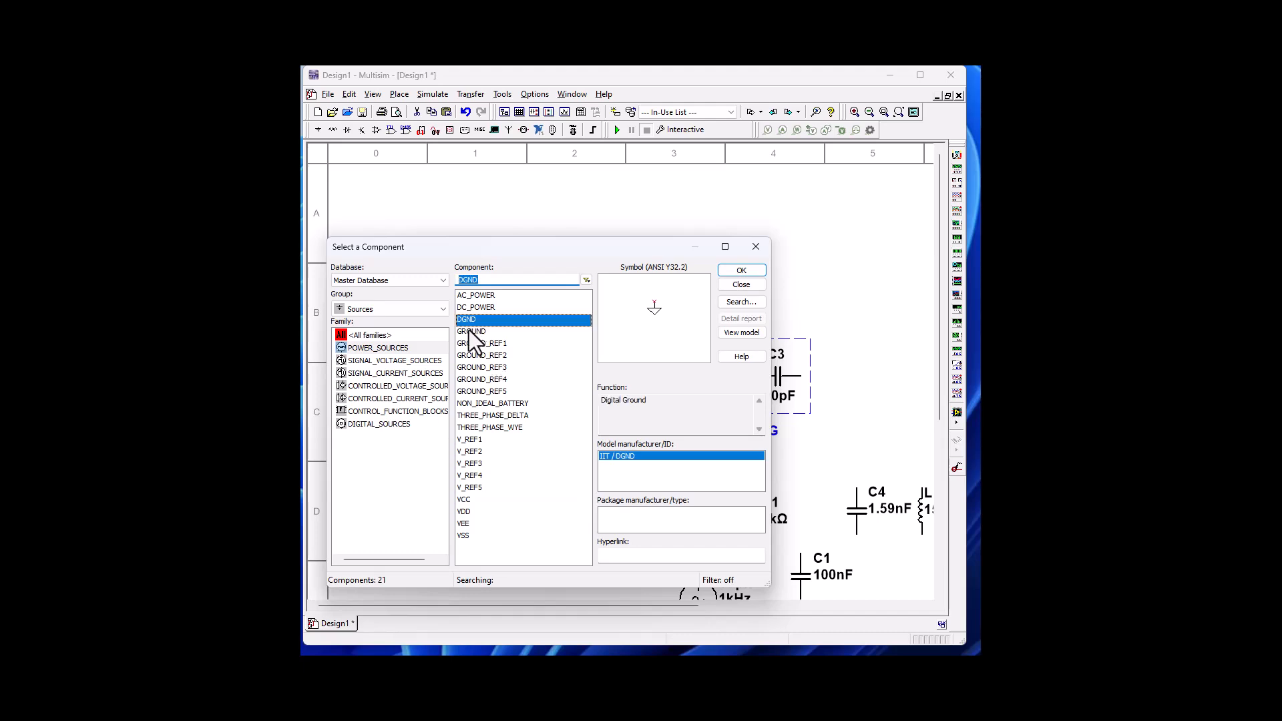
{"action": "left_click", "coordinate": [476, 332]}
{"action": "left_click", "coordinate": [742, 270]}
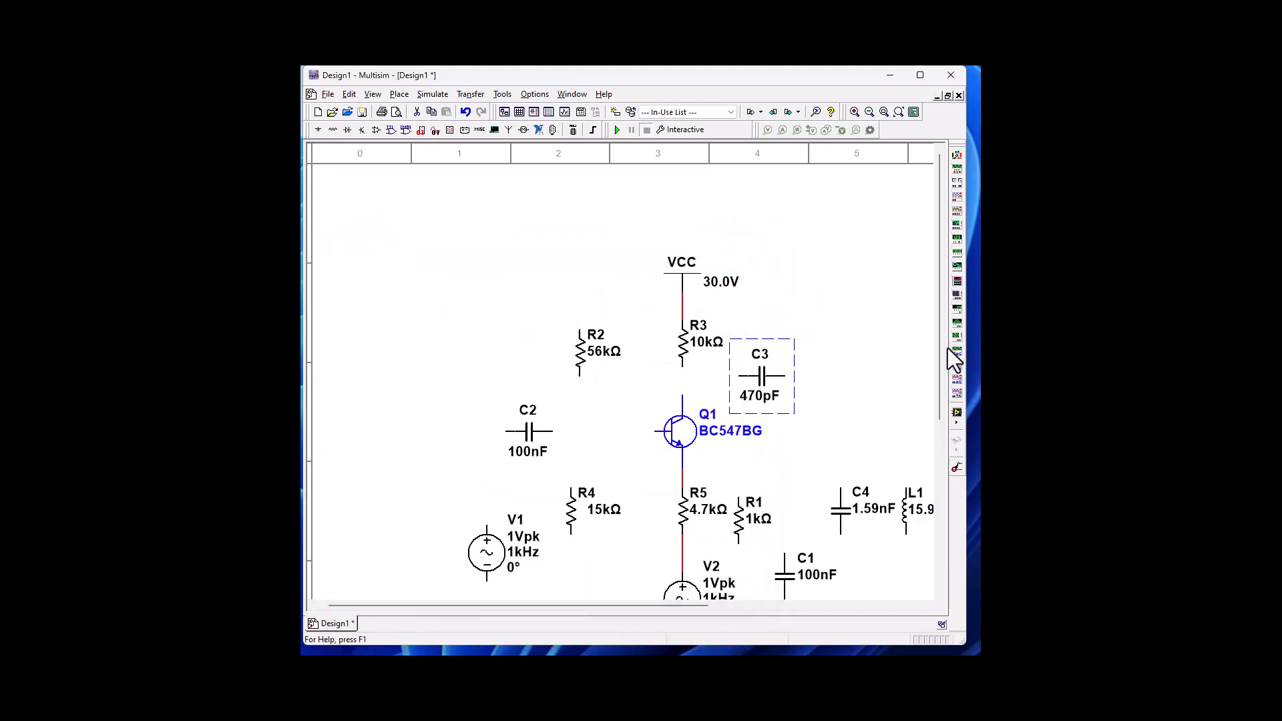
{"action": "left_click", "coordinate": [917, 347]}
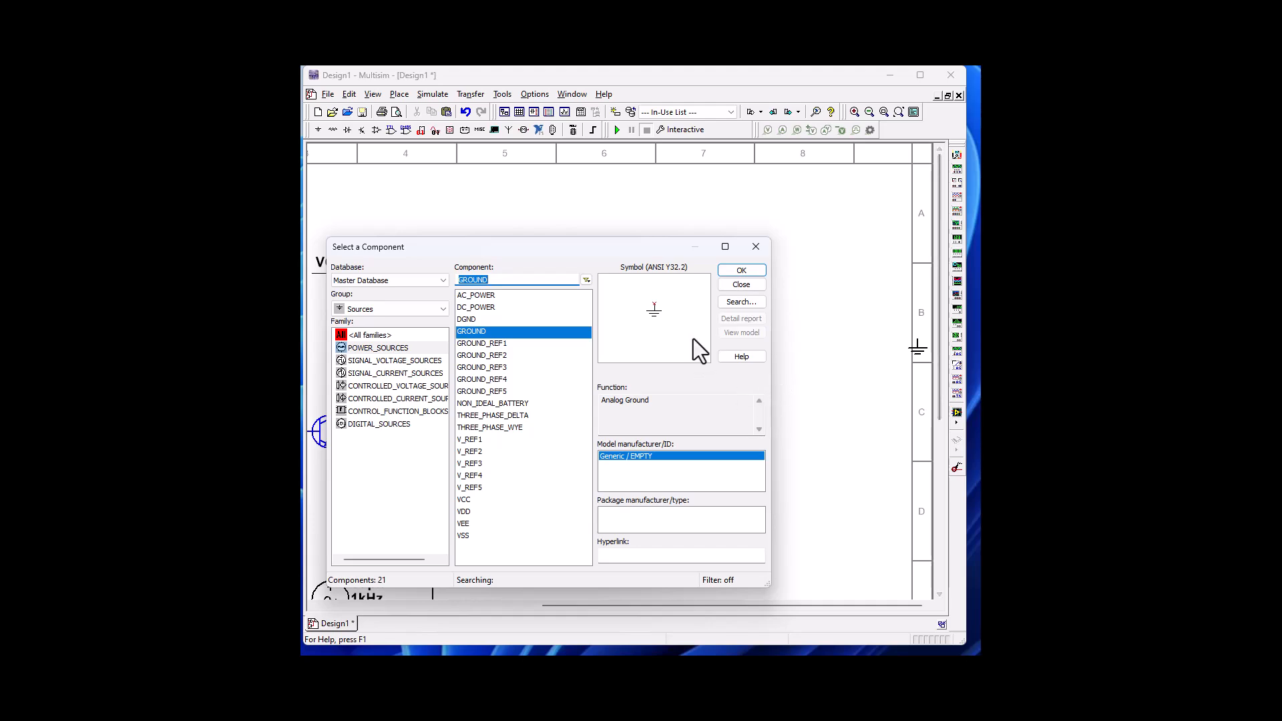
- Place a second GROUND component below inductor L1 and end component placement
{"action": "left_click", "coordinate": [739, 270]}
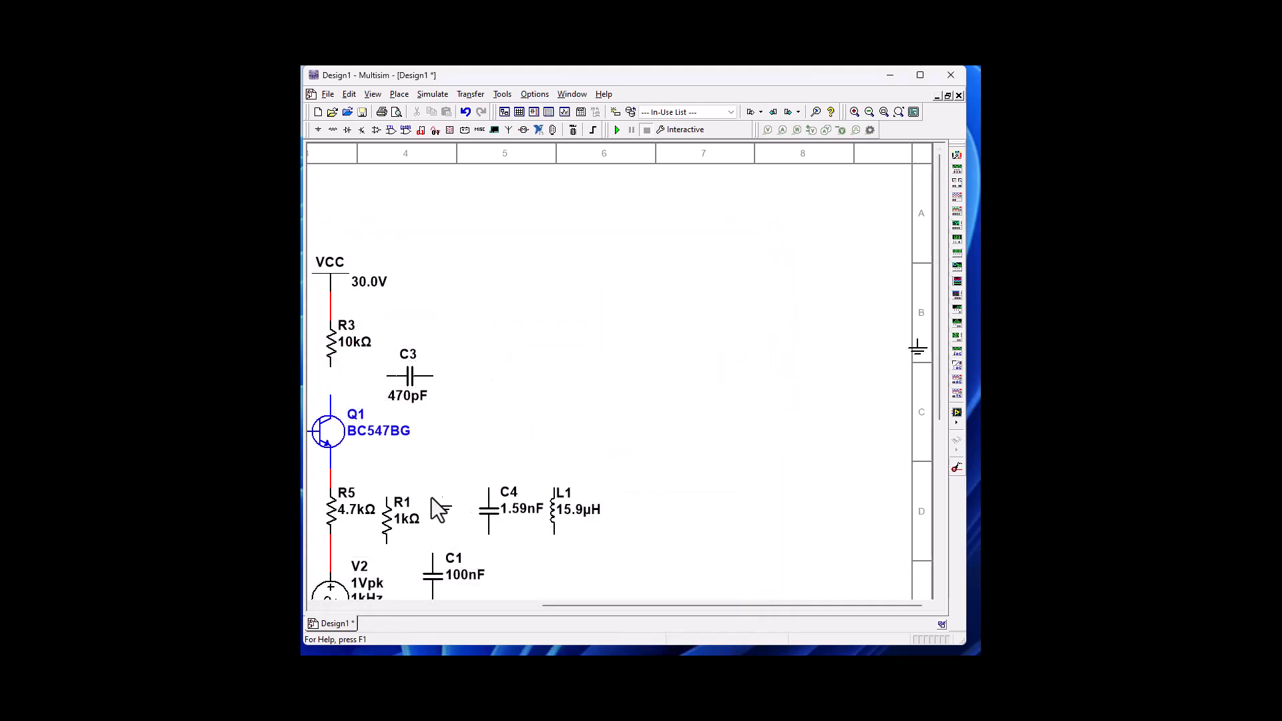
{"action": "key", "text": "Escape"}
{"action": "scroll", "coordinate": [575, 593], "scroll_direction": "down", "scroll_amount": 1}
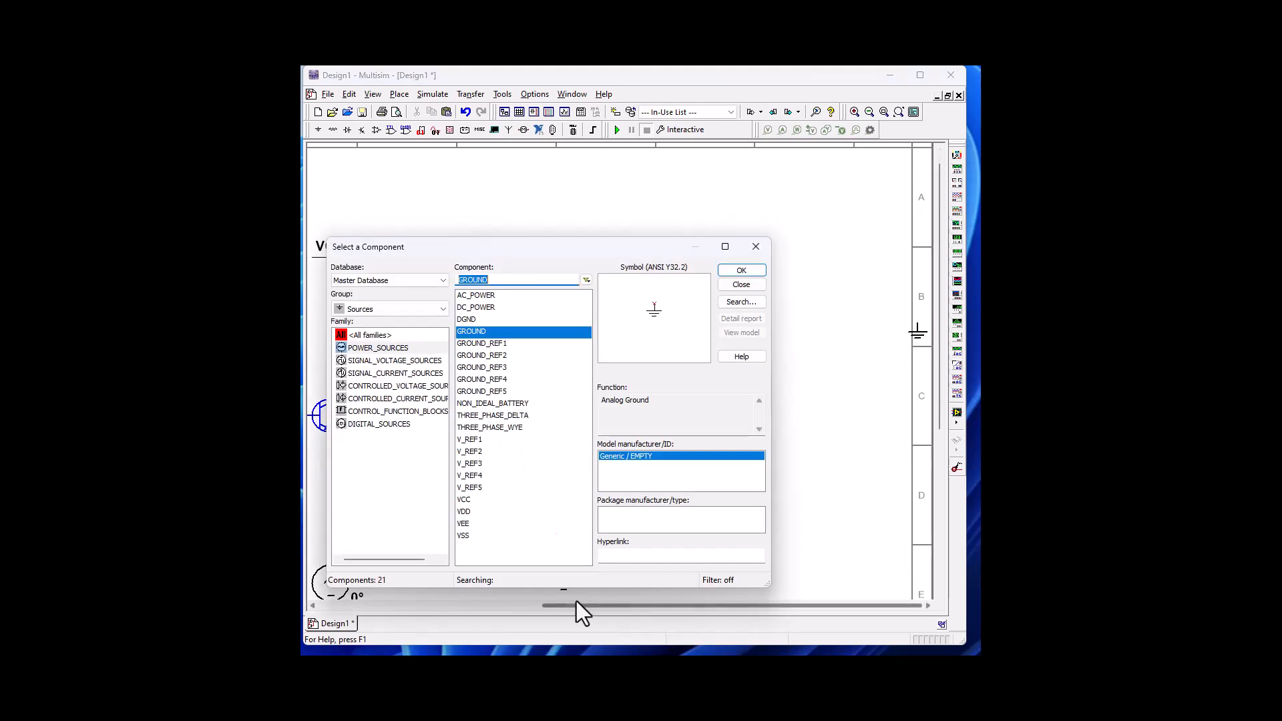
{"action": "left_click", "coordinate": [754, 247]}
- Copy the ground symbol below L1 and paste it below AC source V2
{"action": "left_click_drag", "start_coordinate": [704, 604], "coordinate": [600, 605]}
{"action": "left_click_drag", "start_coordinate": [939, 367], "coordinate": [936, 434]}
{"action": "left_click", "coordinate": [800, 515]}
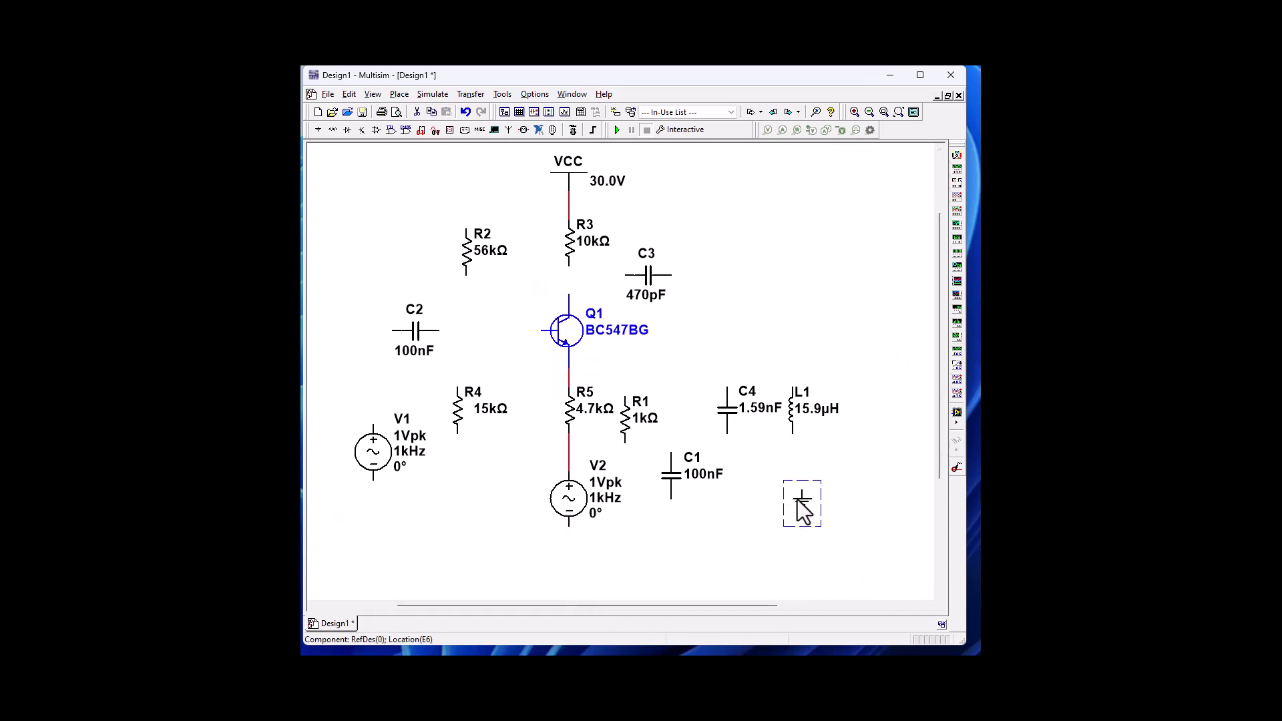
{"action": "right_click", "coordinate": [798, 502]}
{"action": "left_click", "coordinate": [804, 524]}
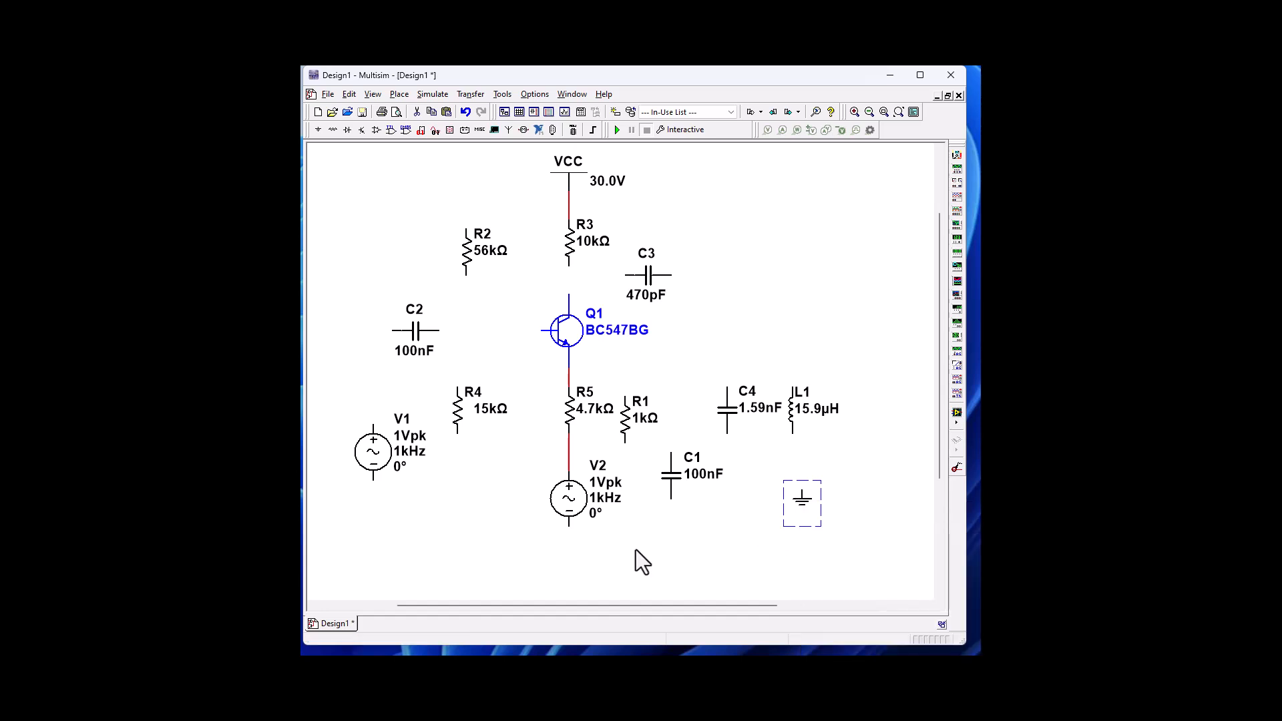
{"action": "right_click", "coordinate": [568, 558]}
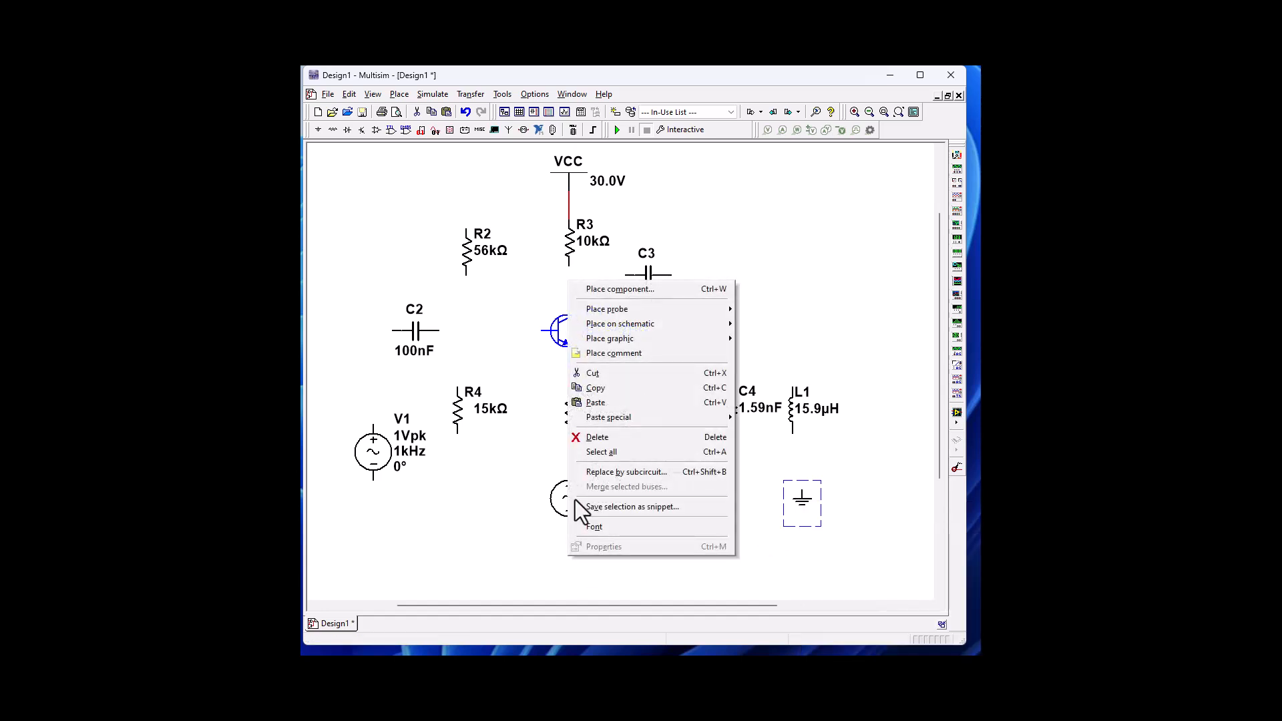
{"action": "left_click", "coordinate": [591, 405]}
{"action": "left_click", "coordinate": [574, 555]}
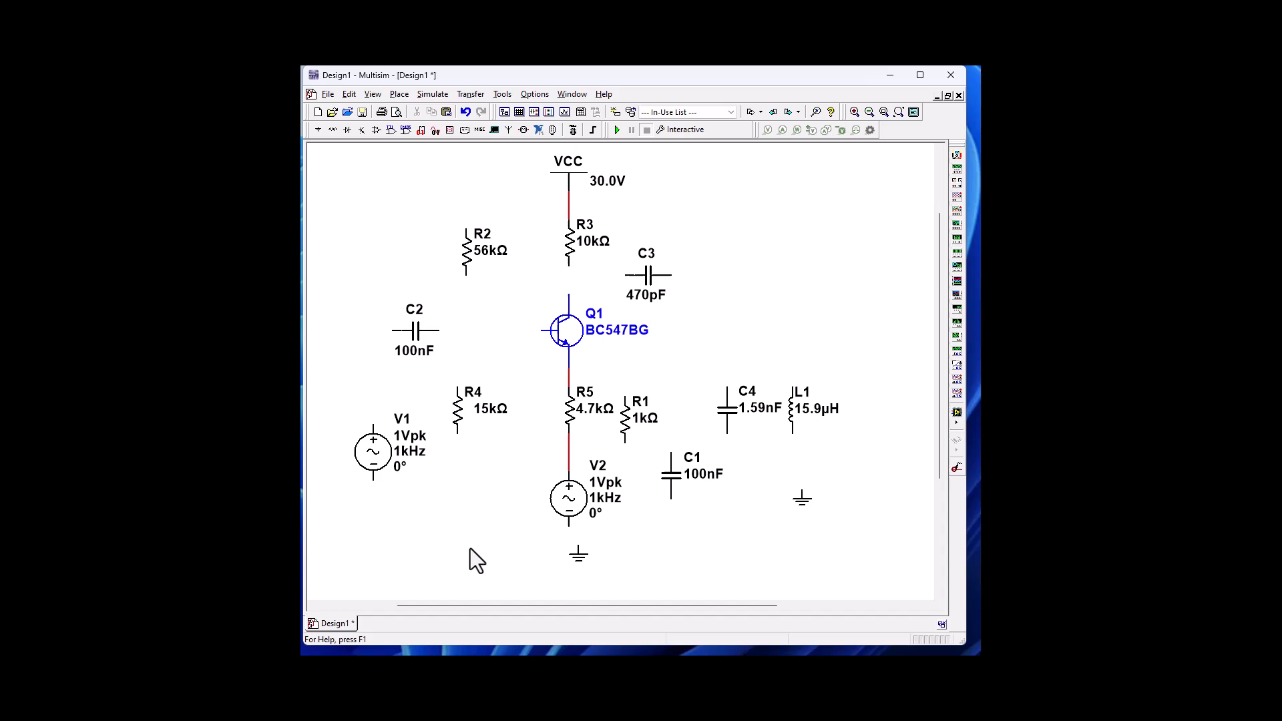
- Paste further ground symbols below AC source V1 and below resistor R4
{"action": "right_click", "coordinate": [407, 518]}
{"action": "left_click", "coordinate": [431, 638]}
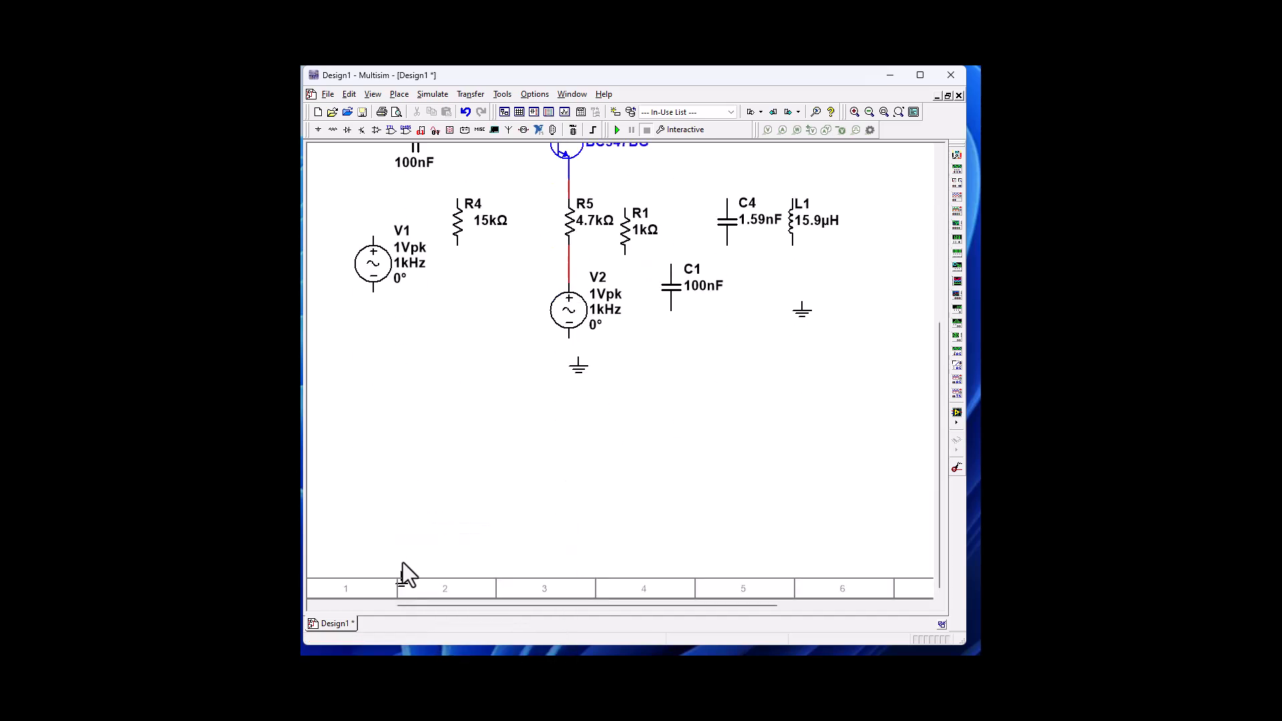
{"action": "left_click", "coordinate": [374, 338]}
{"action": "right_click", "coordinate": [478, 300]}
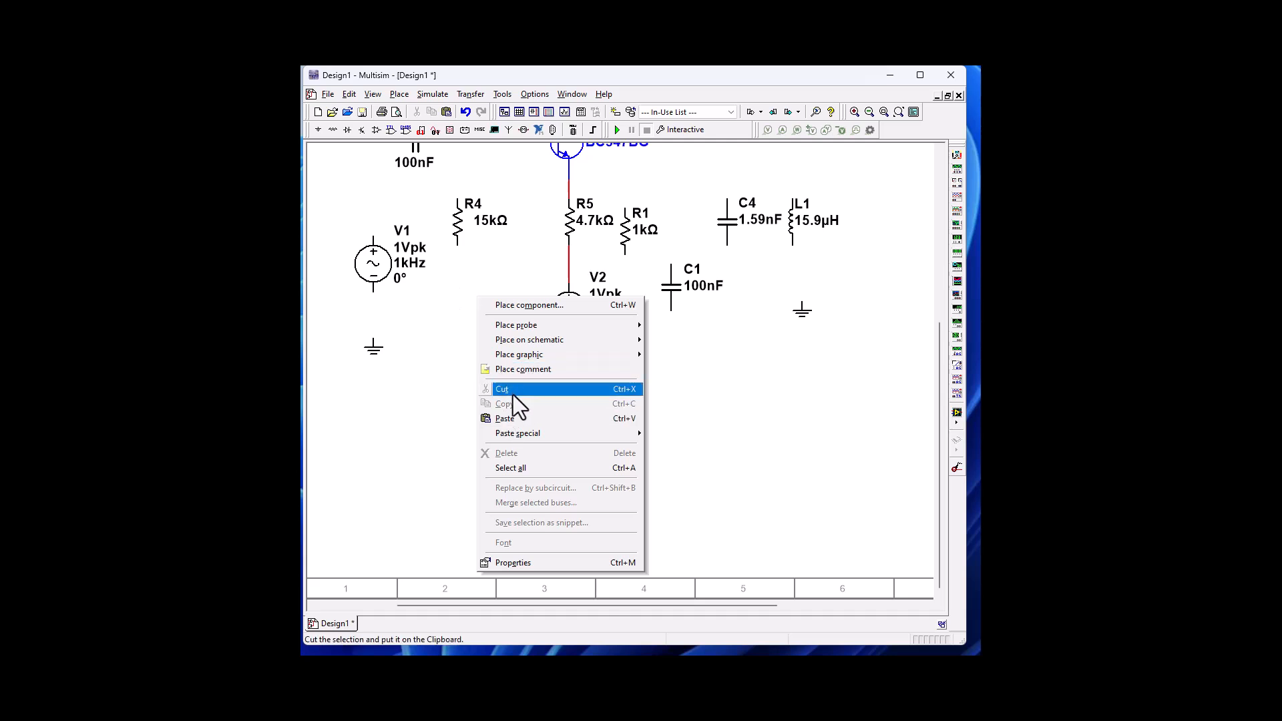
{"action": "left_click", "coordinate": [517, 421]}
{"action": "left_click", "coordinate": [458, 280]}
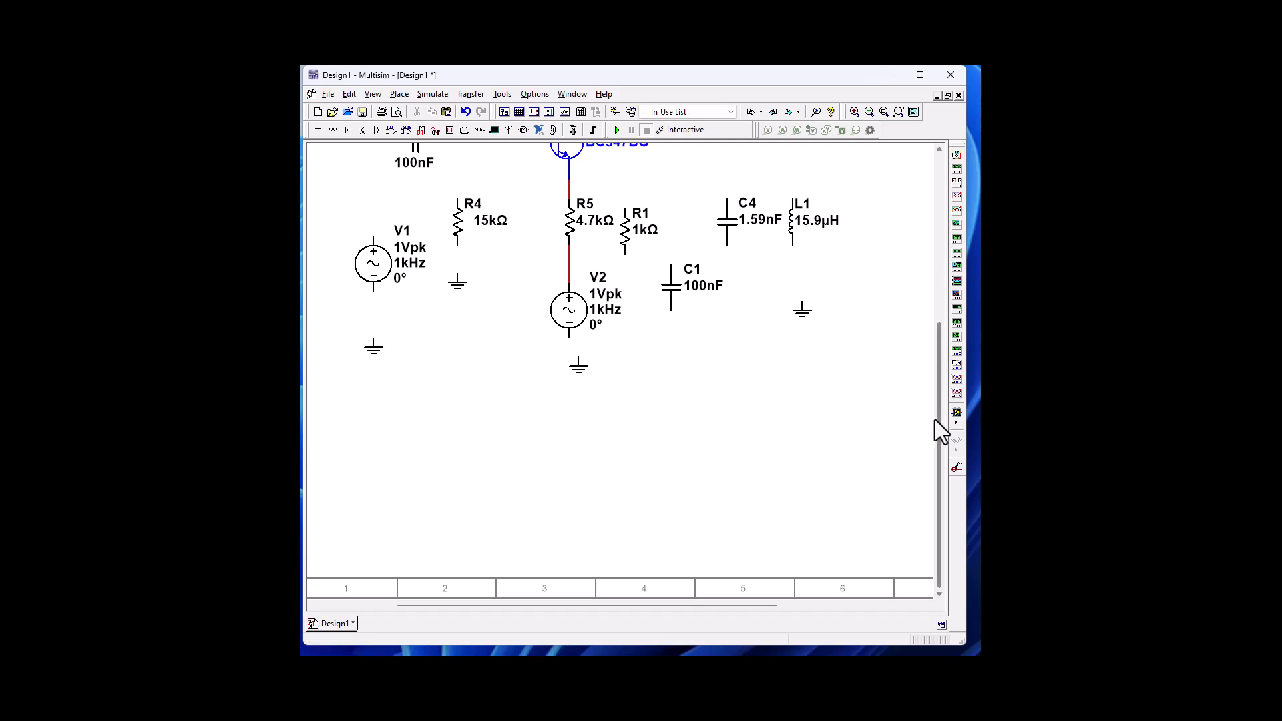
- Wire Q1's collector to resistor R3 and its base to capacitor C2, shifting C2 slightly toward the transistor
{"action": "left_click_drag", "start_coordinate": [935, 419], "coordinate": [925, 310]}
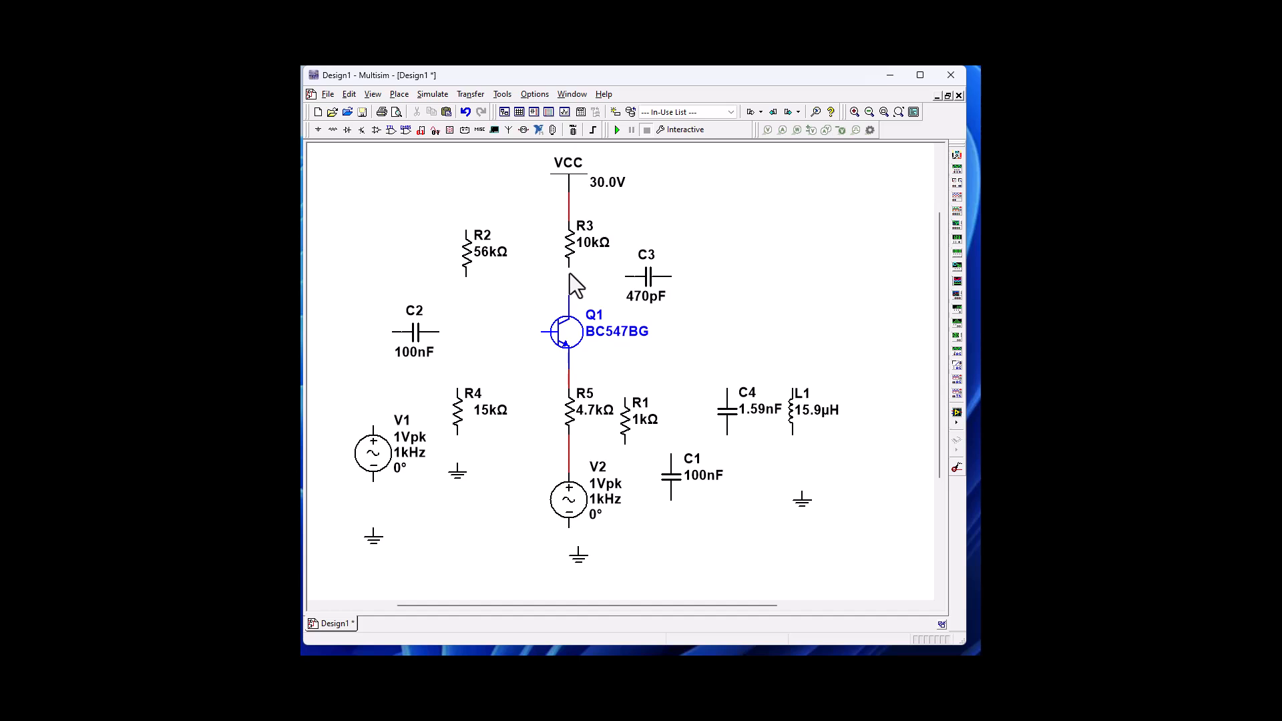
{"action": "left_click", "coordinate": [570, 297]}
{"action": "left_click", "coordinate": [539, 332]}
{"action": "left_click", "coordinate": [441, 332]}
{"action": "left_click", "coordinate": [446, 335]}
{"action": "left_click_drag", "start_coordinate": [449, 344], "coordinate": [450, 344]}
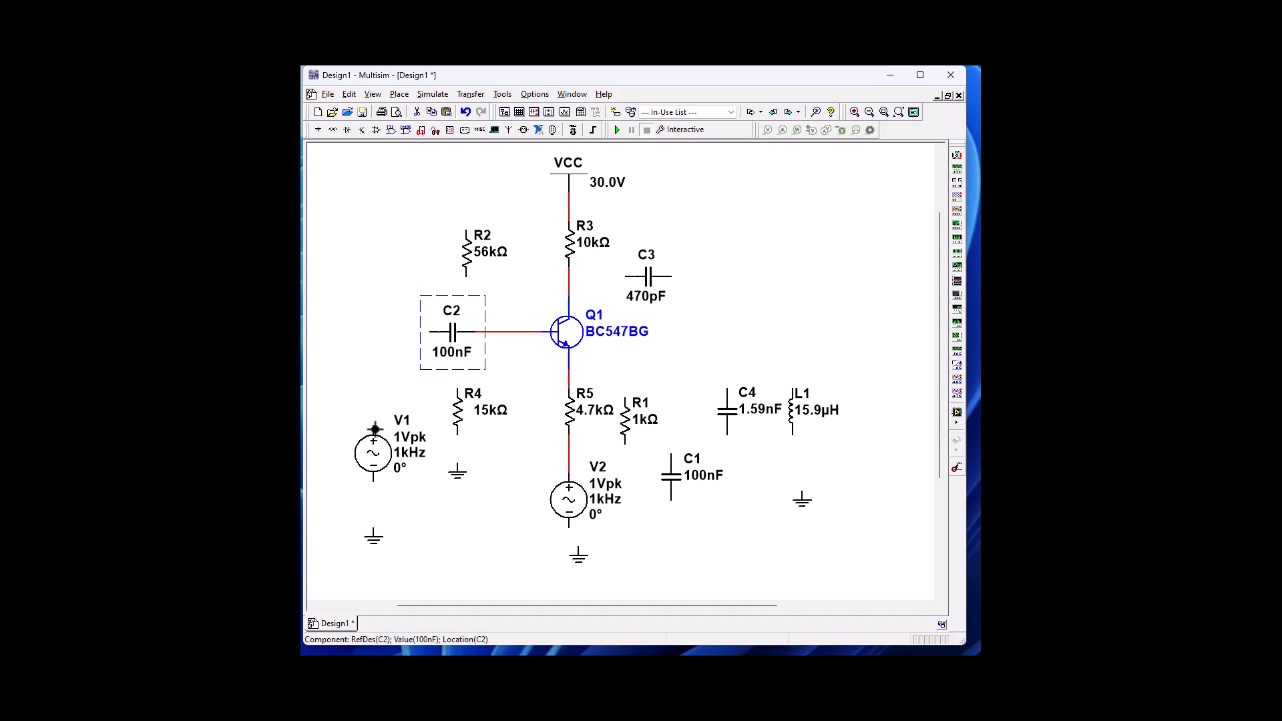
- Wire AC source V1's positive terminal to capacitor C2 and its negative terminal to the ground symbol below it
{"action": "left_click", "coordinate": [373, 428]}
{"action": "left_click", "coordinate": [426, 333]}
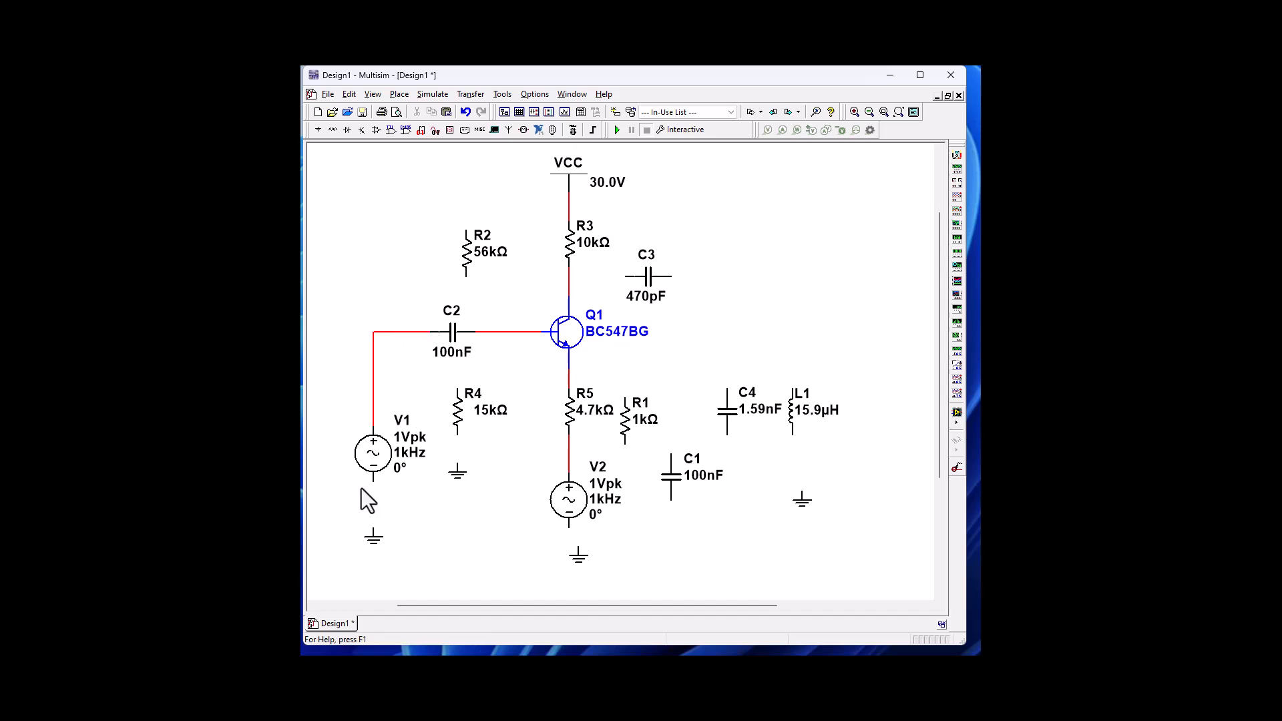
{"action": "mouse_move", "coordinate": [375, 530]}
{"action": "left_mouse_down"}
{"action": "mouse_move", "coordinate": [375, 501]}
{"action": "mouse_move", "coordinate": [375, 529]}
{"action": "left_mouse_up"}
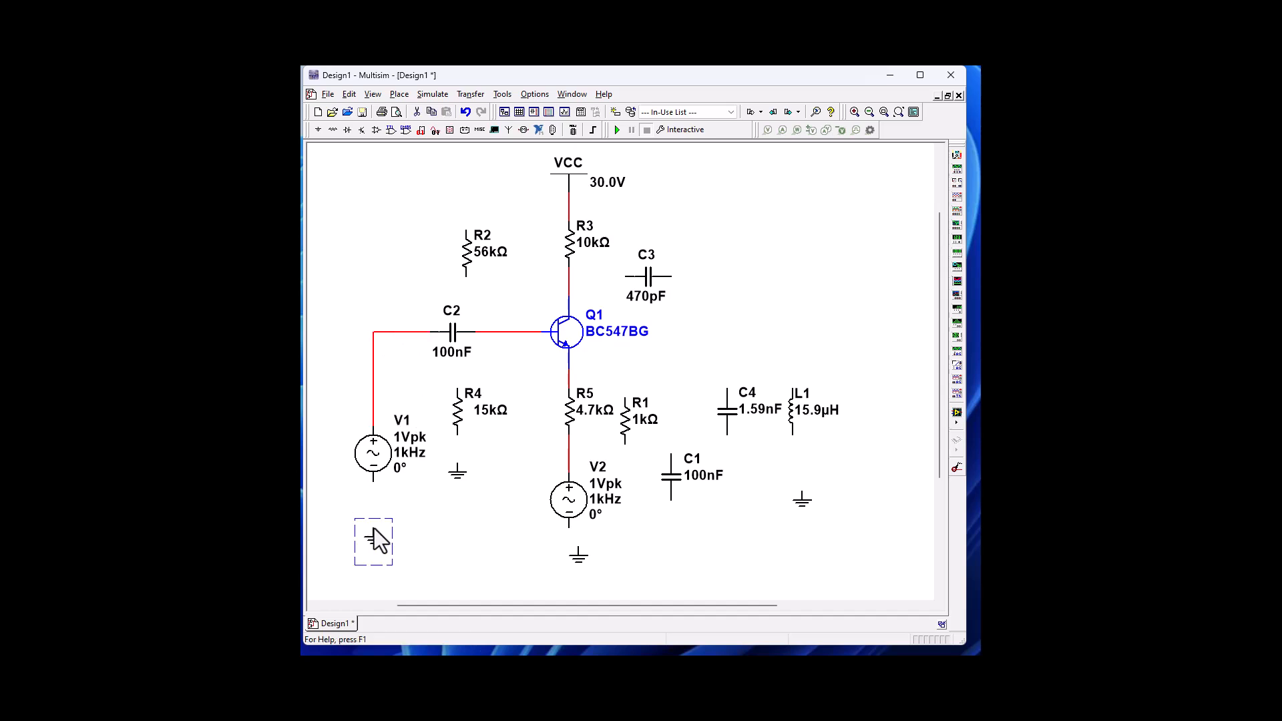
{"action": "left_click", "coordinate": [425, 530]}
{"action": "left_click", "coordinate": [374, 531]}
{"action": "left_click", "coordinate": [374, 481]}
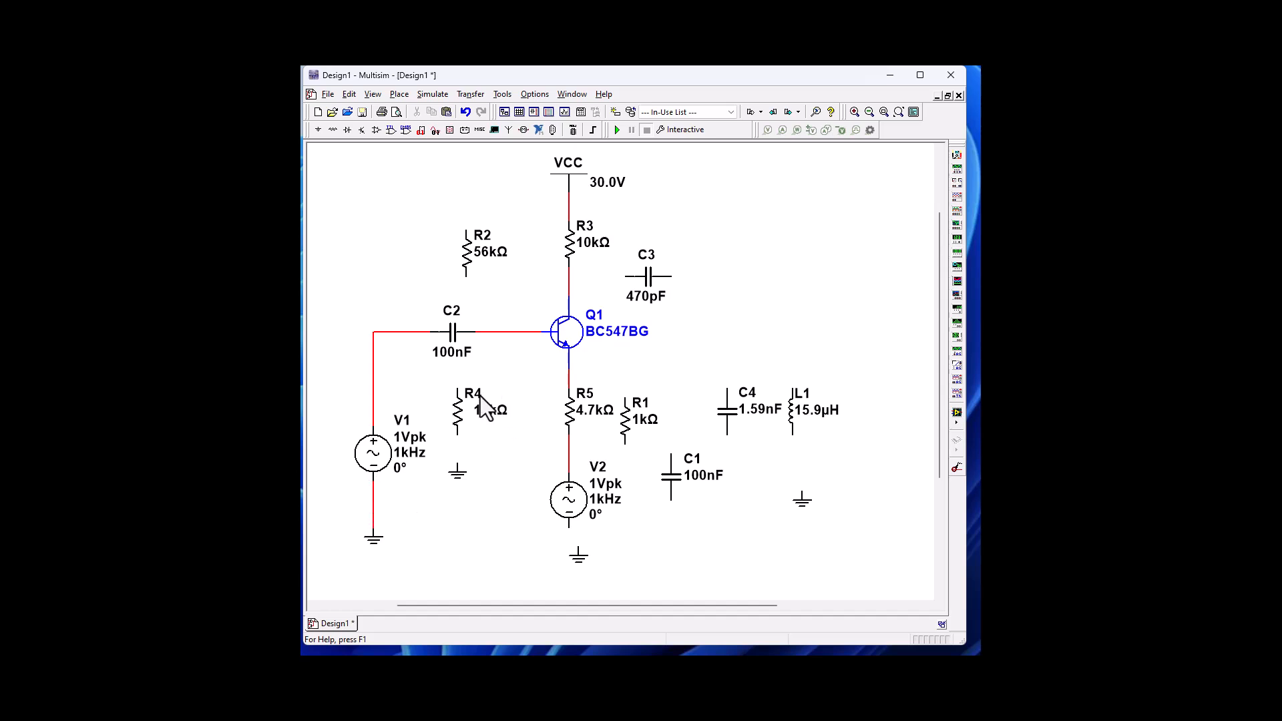
- Shift capacitor C2 toward V1 and wire resistors R4 and R2 to the line between C2 and Q1's base
{"action": "left_click_drag", "start_coordinate": [451, 345], "coordinate": [406, 346]}
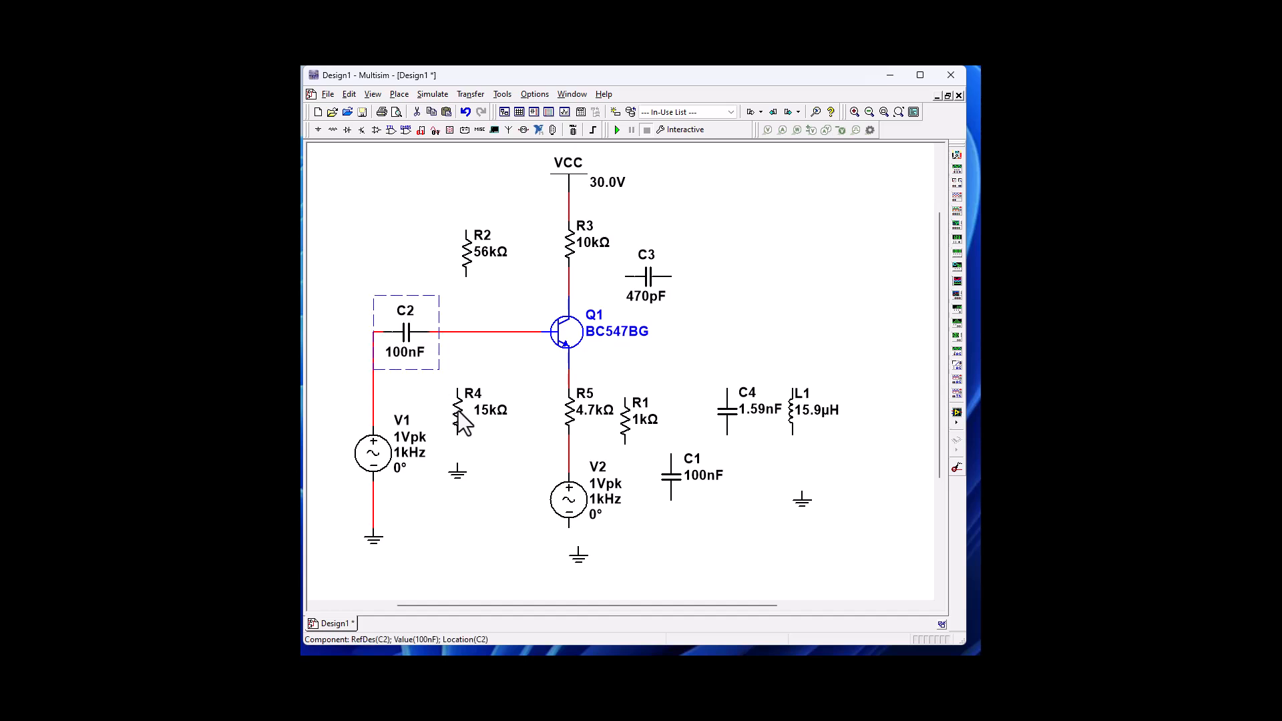
{"action": "left_click", "coordinate": [464, 332]}
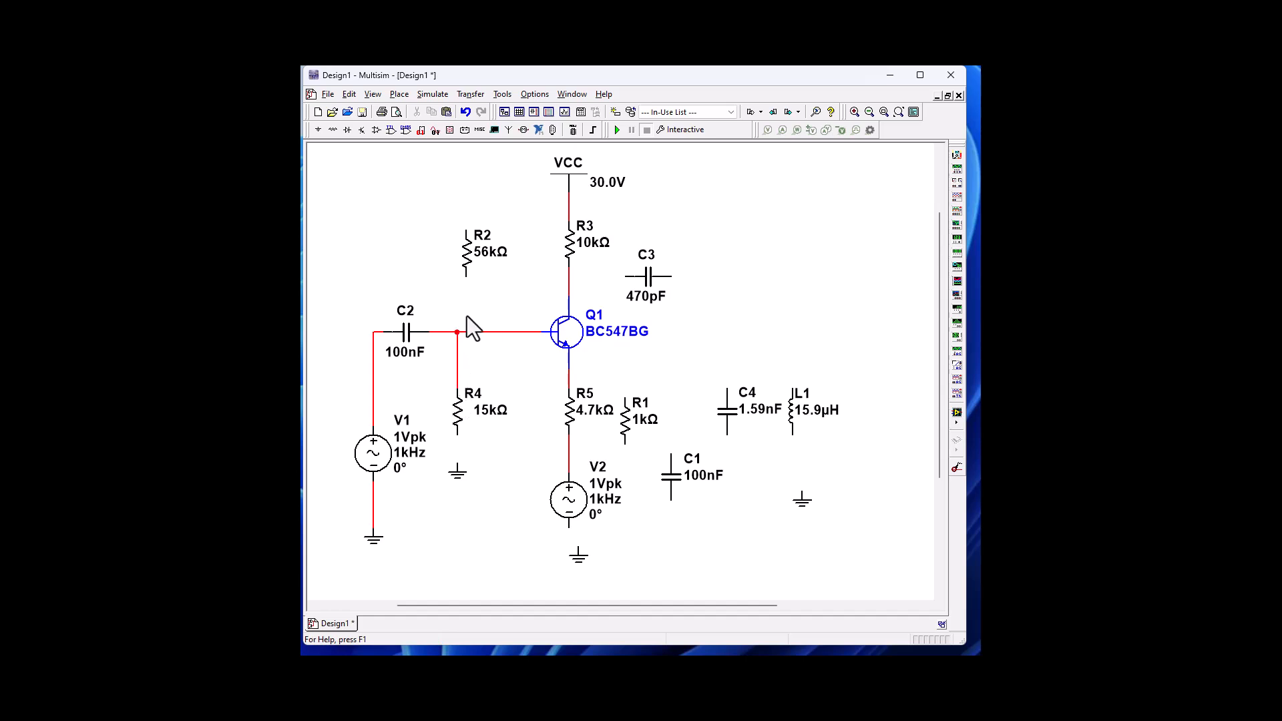
{"action": "left_click", "coordinate": [467, 278]}
{"action": "left_click", "coordinate": [457, 332]}
{"action": "left_click", "coordinate": [465, 265]}
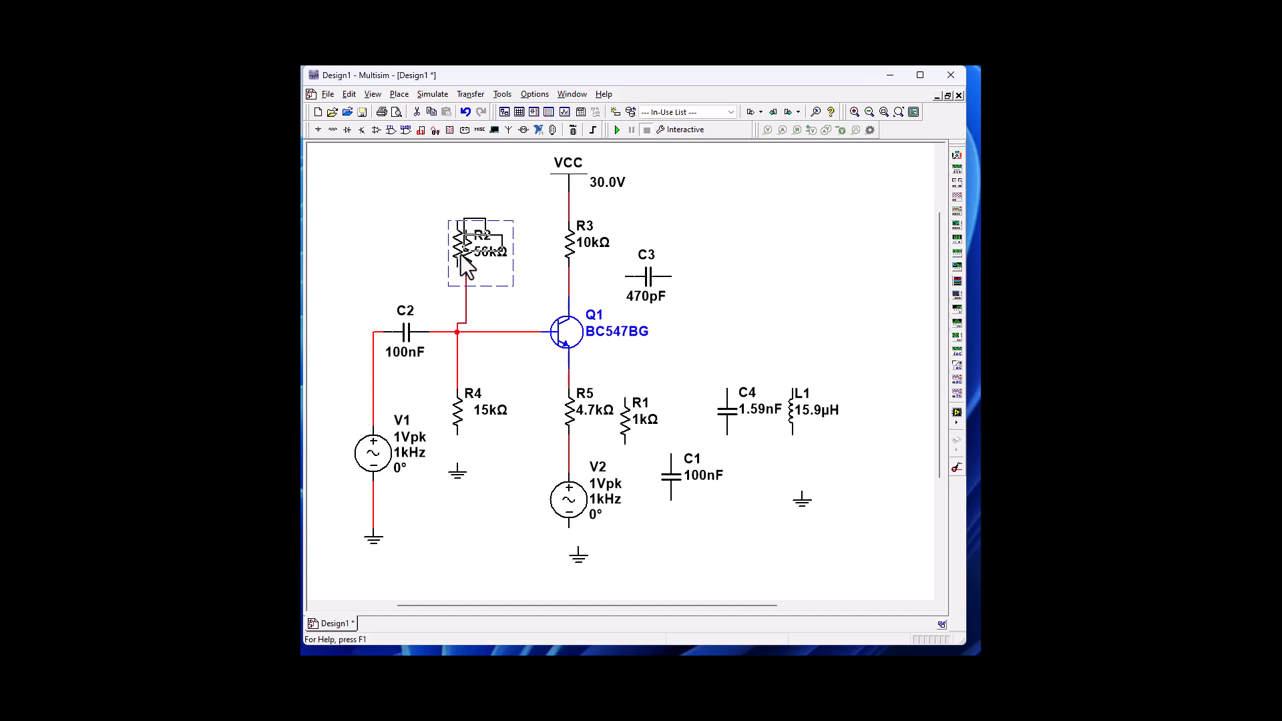
- Align R2 vertically above R4 and line up the ground symbols directly under R4 and V2 so they connect
{"action": "left_click_drag", "start_coordinate": [465, 263], "coordinate": [460, 266]}
{"action": "mouse_move", "coordinate": [458, 481]}
{"action": "left_mouse_down"}
{"action": "mouse_move", "coordinate": [454, 461]}
{"action": "mouse_move", "coordinate": [467, 457]}
{"action": "mouse_move", "coordinate": [458, 491]}
{"action": "left_mouse_up"}
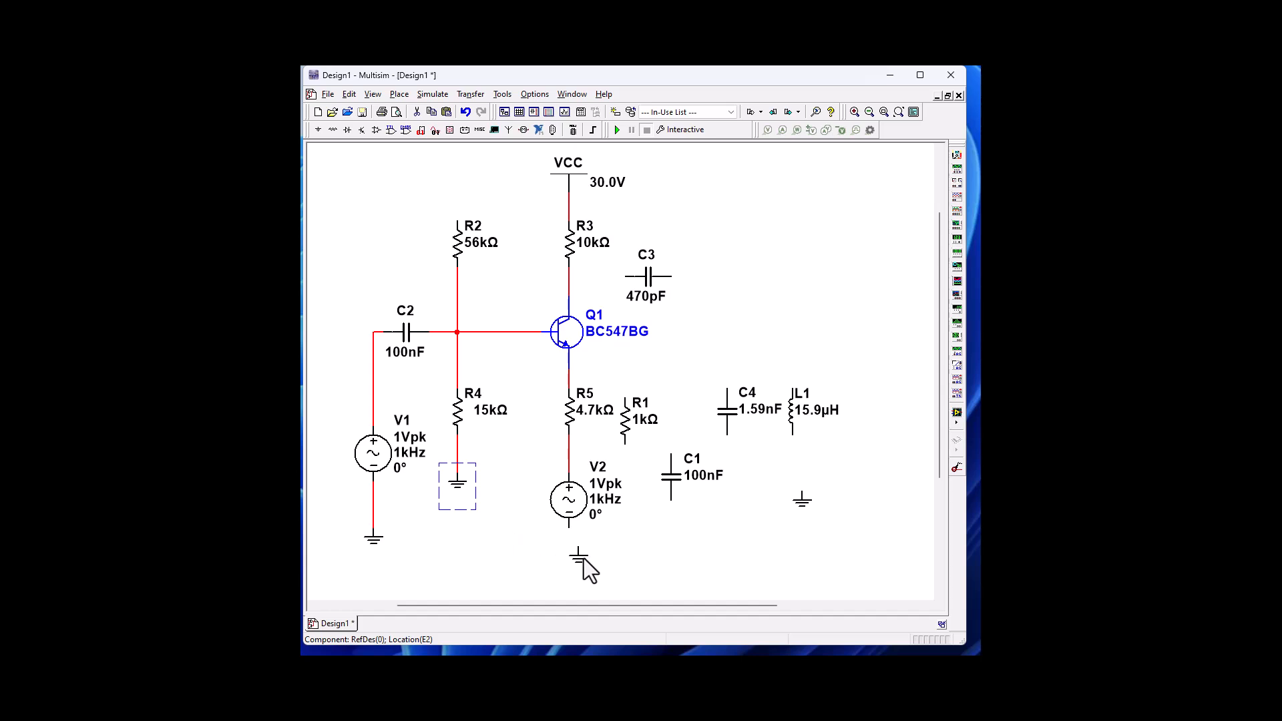
{"action": "left_click_drag", "start_coordinate": [579, 556], "coordinate": [572, 552]}
- Wire the upper end of R2 to the VCC line and capacitor C3 to Q1's collector line
{"action": "left_click", "coordinate": [458, 228]}
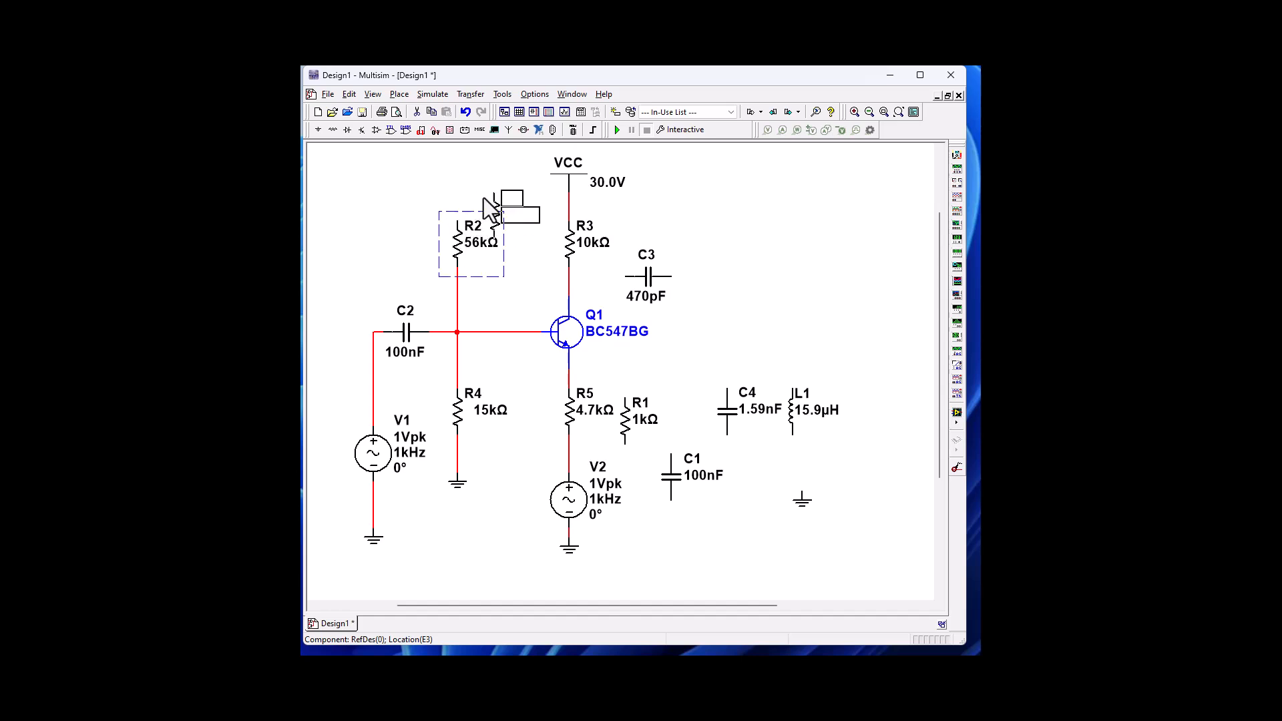
{"action": "left_click", "coordinate": [457, 221]}
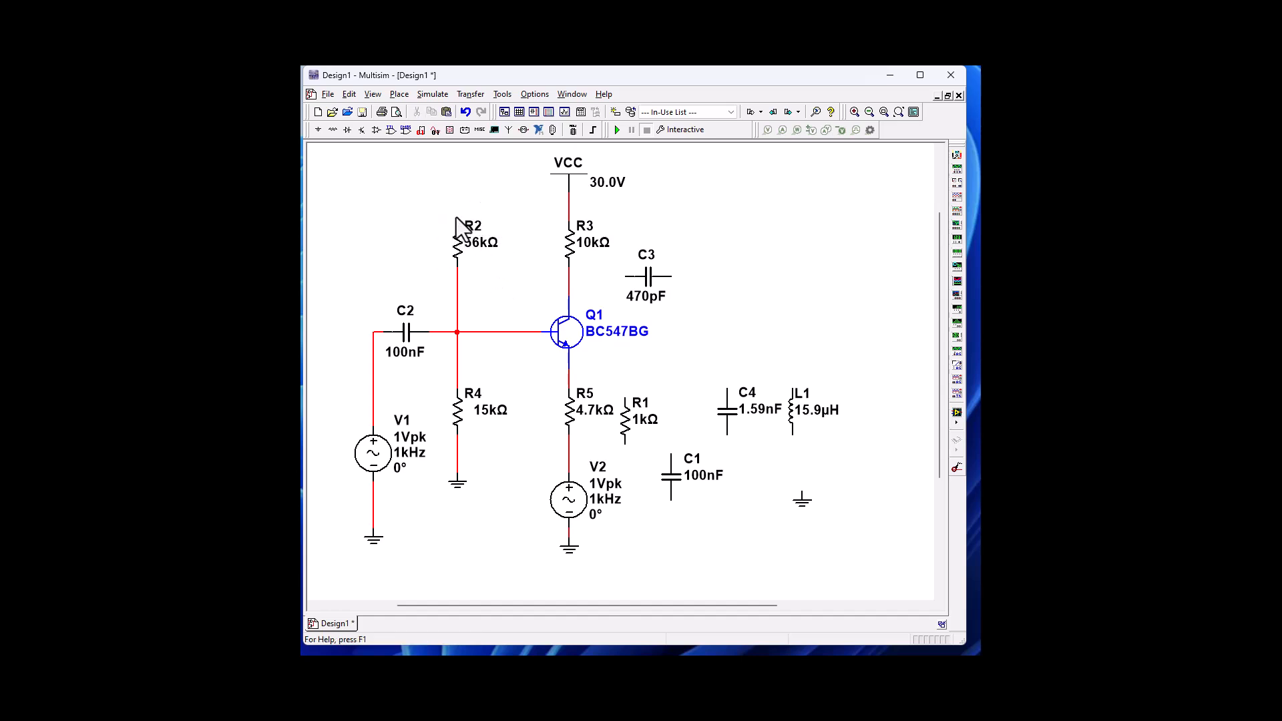
{"action": "left_click", "coordinate": [456, 222]}
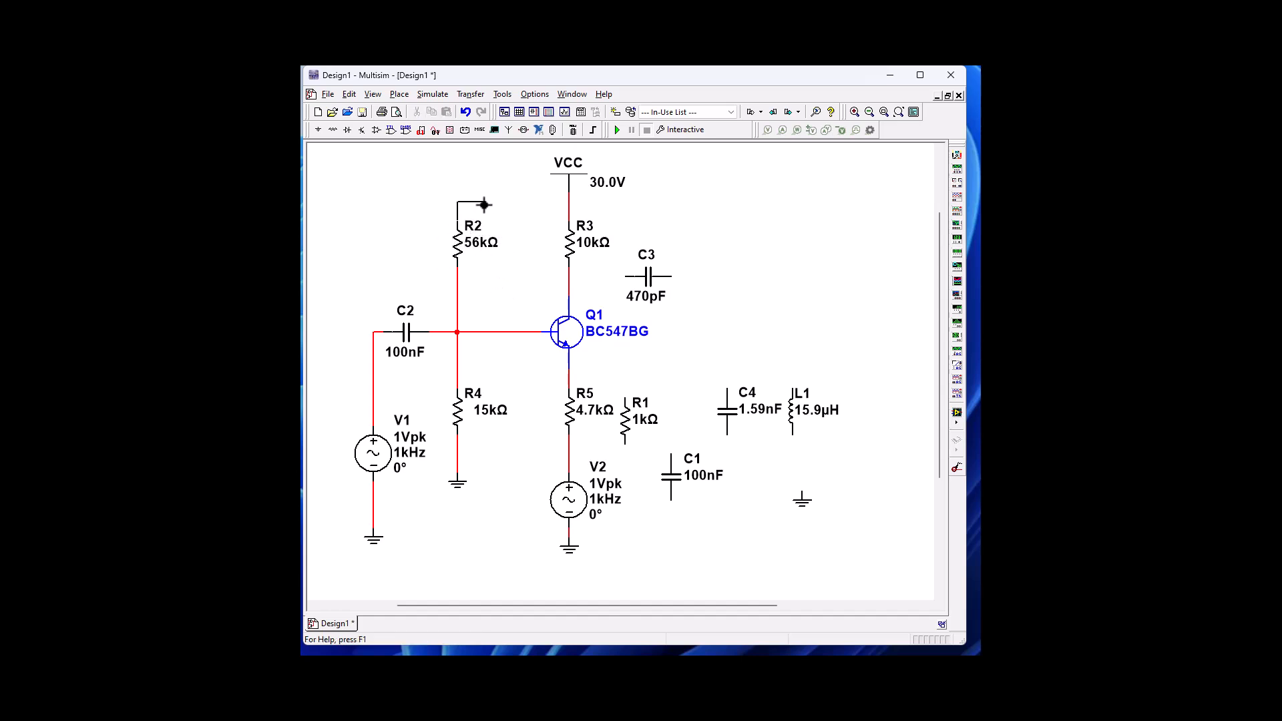
{"action": "left_click", "coordinate": [567, 202]}
{"action": "left_click", "coordinate": [573, 279]}
{"action": "left_click", "coordinate": [626, 276]}
- Spread out R1, C1 and L1's label, and move C4 and L1 together up beside C3
{"action": "left_click_drag", "start_coordinate": [633, 419], "coordinate": [689, 403]}
{"action": "left_click_drag", "start_coordinate": [676, 482], "coordinate": [722, 510]}
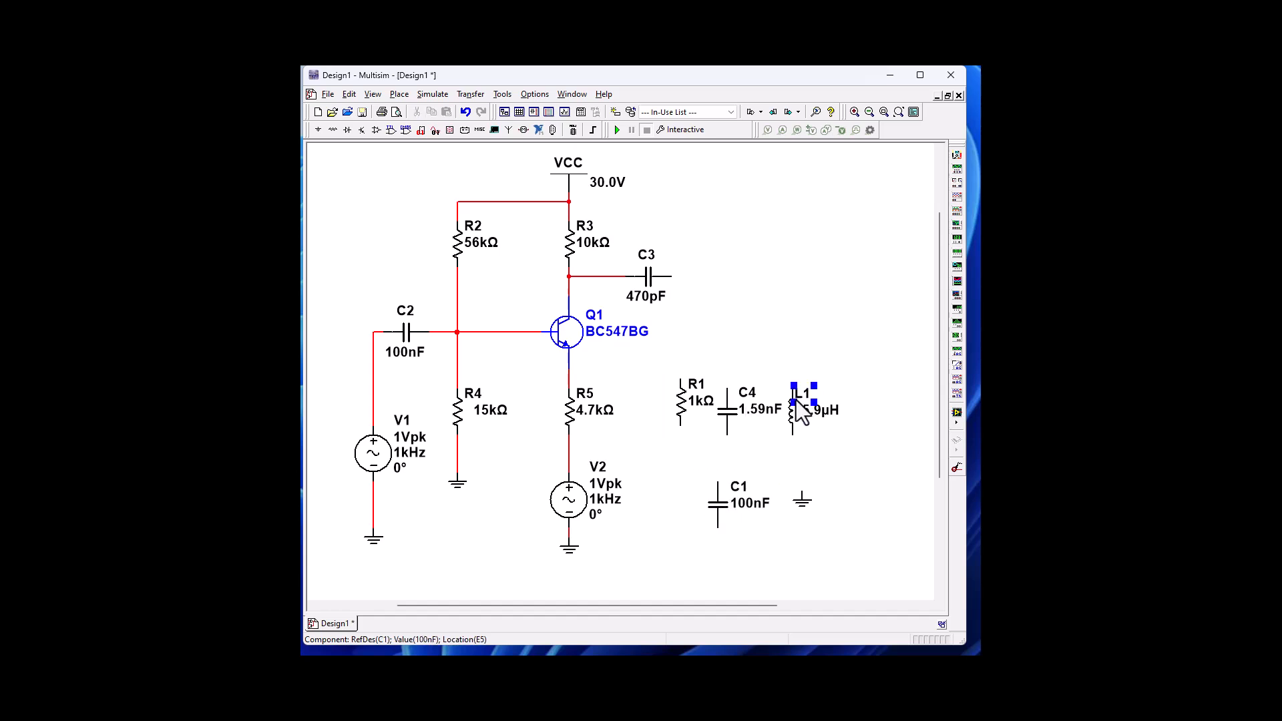
{"action": "mouse_move", "coordinate": [796, 399]}
{"action": "left_mouse_down"}
{"action": "mouse_move", "coordinate": [855, 312]}
{"action": "mouse_move", "coordinate": [816, 399]}
{"action": "mouse_move", "coordinate": [810, 389]}
{"action": "left_mouse_up"}
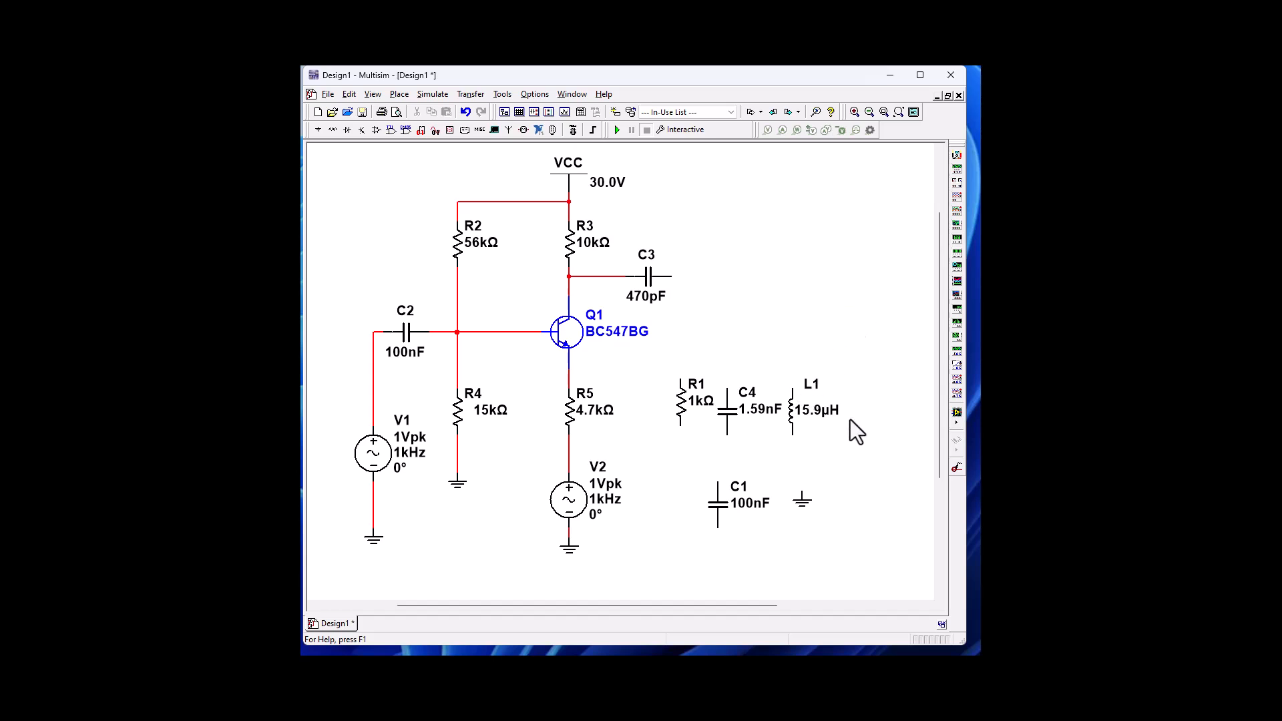
{"action": "left_click_drag", "start_coordinate": [728, 411], "coordinate": [729, 421]}
{"action": "left_click", "coordinate": [810, 413]}
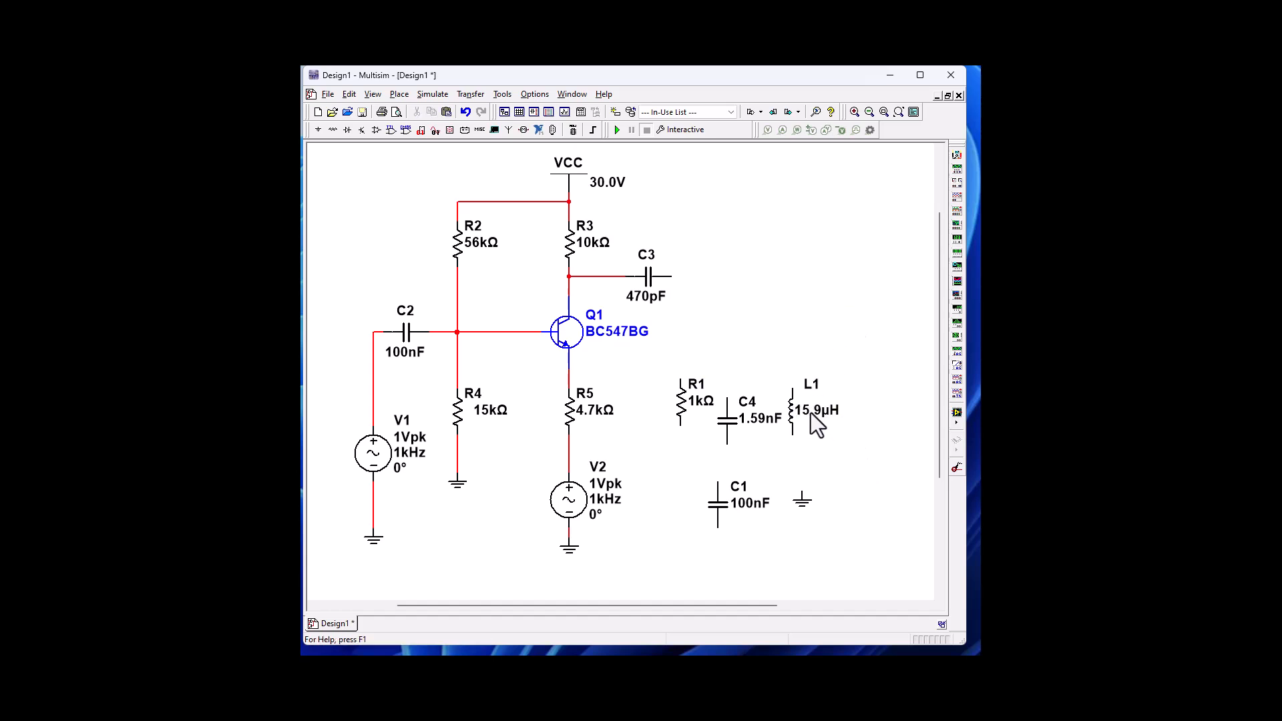
{"action": "left_click_drag", "start_coordinate": [785, 399], "coordinate": [777, 324]}
{"action": "left_click", "coordinate": [770, 422]}
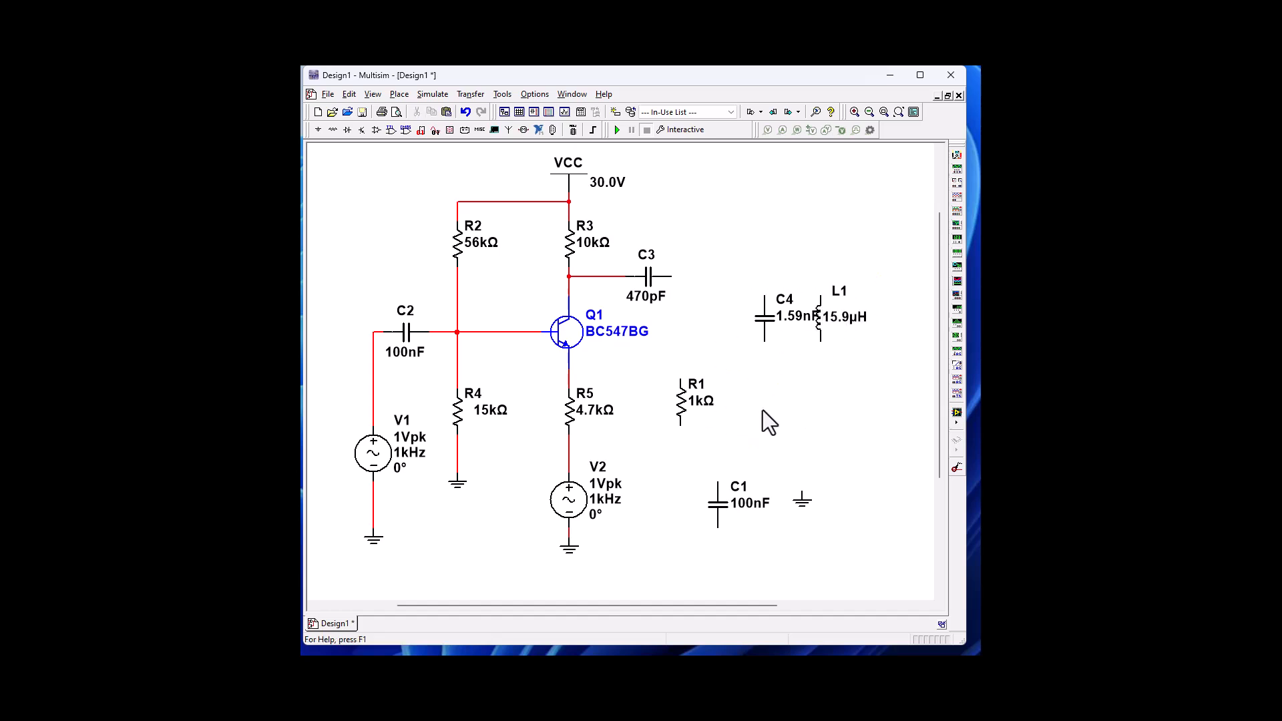
- Move C1 aside and connect R1 between the free ground symbol and the output side of capacitor C3
{"action": "left_click_drag", "start_coordinate": [702, 413], "coordinate": [732, 390]}
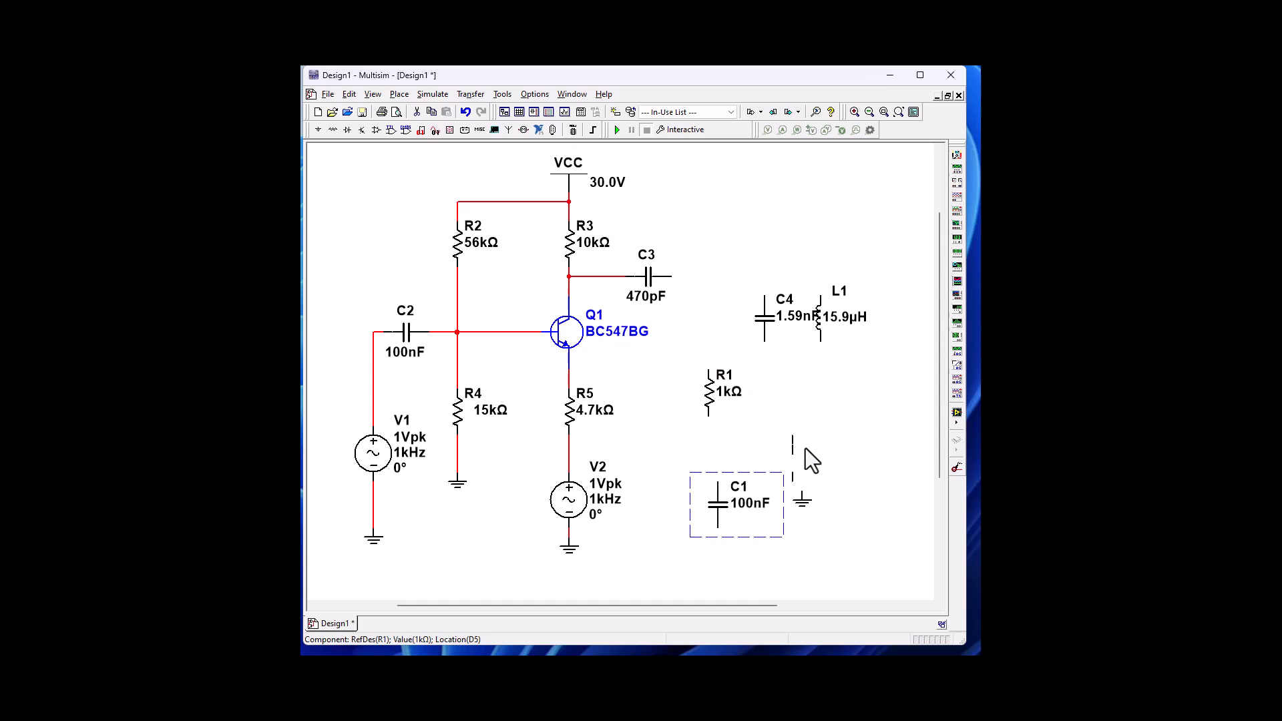
{"action": "left_click_drag", "start_coordinate": [805, 447], "coordinate": [843, 394]}
{"action": "left_click_drag", "start_coordinate": [804, 501], "coordinate": [718, 490]}
{"action": "right_click", "coordinate": [721, 491]}
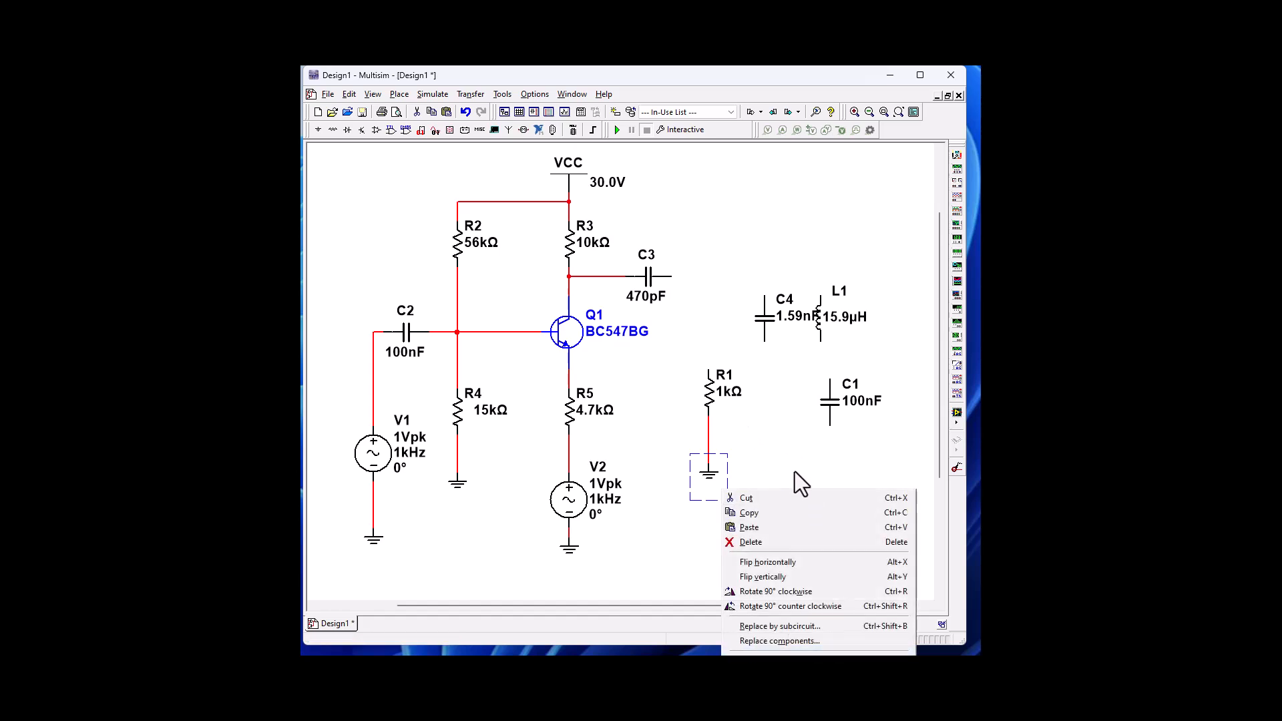
{"action": "left_click", "coordinate": [818, 458]}
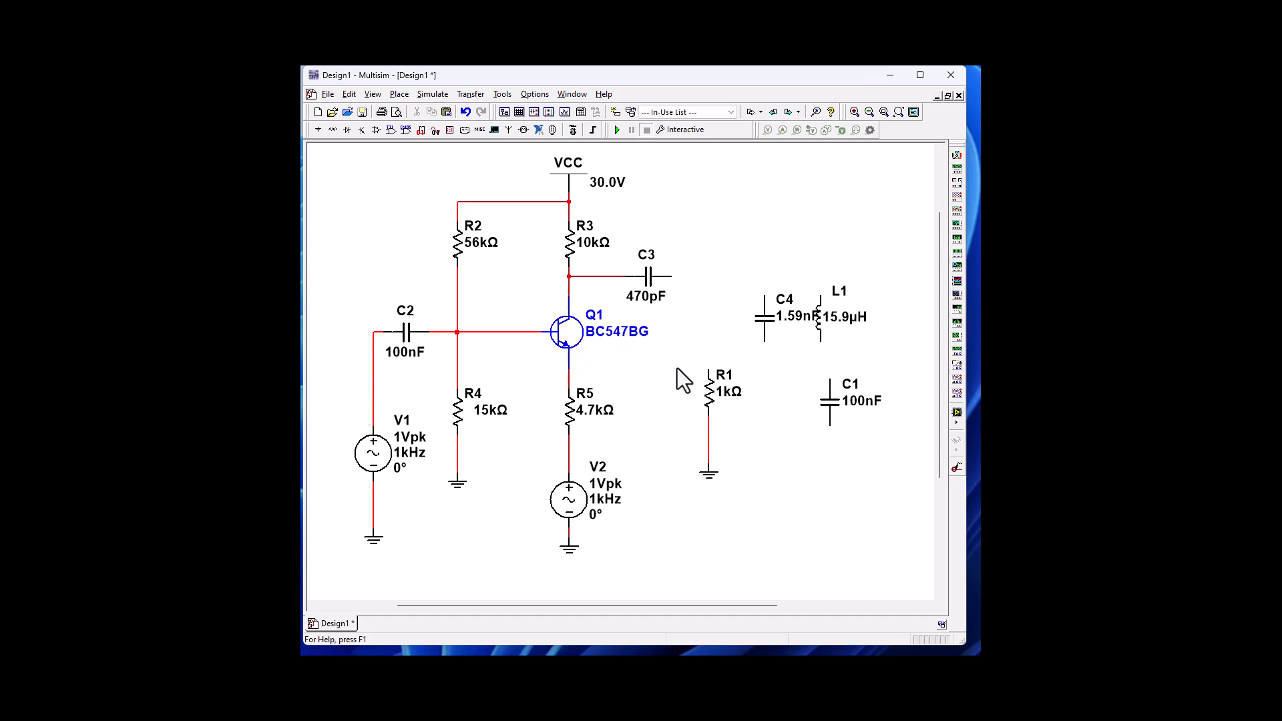
{"action": "left_click", "coordinate": [710, 358]}
{"action": "left_click", "coordinate": [671, 276]}
- Move capacitor C1 between R5 and R1 and wire its upper end to Q1's emitter line
{"action": "left_click_drag", "start_coordinate": [836, 407], "coordinate": [659, 422]}
{"action": "left_click", "coordinate": [859, 458]}
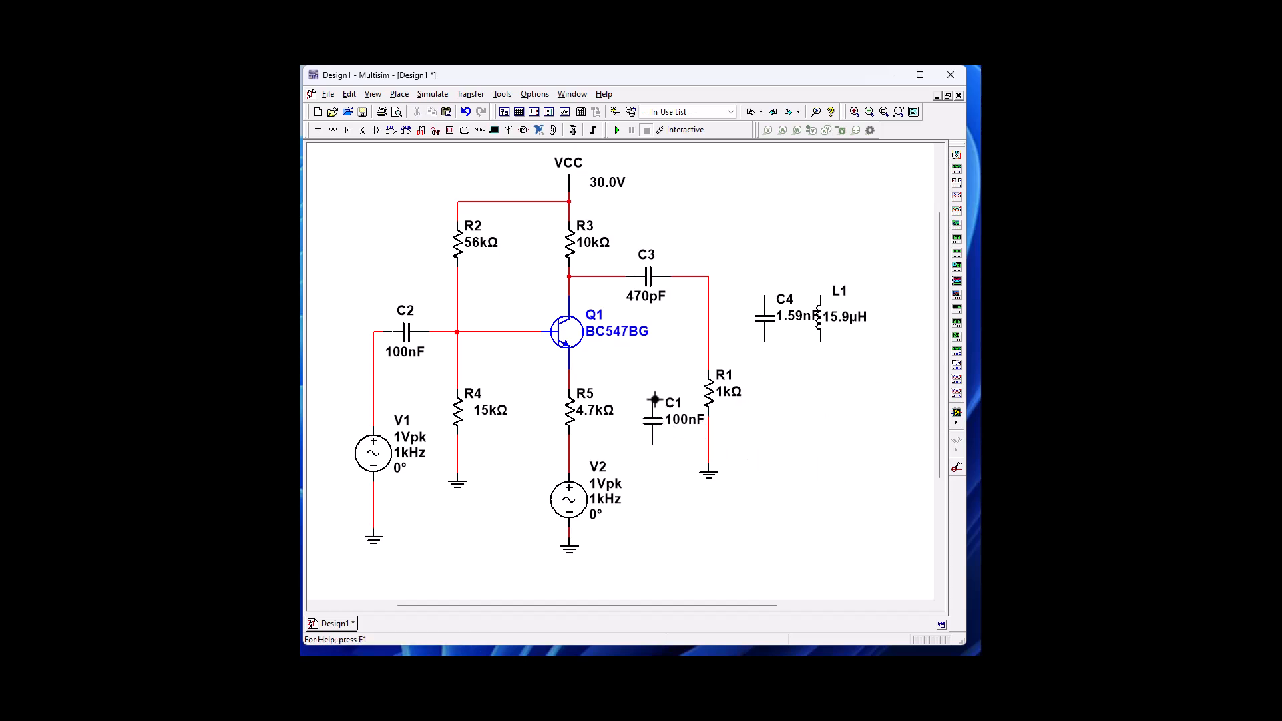
{"action": "left_click", "coordinate": [654, 399]}
{"action": "left_click", "coordinate": [569, 379]}
- Copy the ground symbol below V2 and paste it under capacitor C1, connected to C1's lower end
{"action": "left_click", "coordinate": [564, 550]}
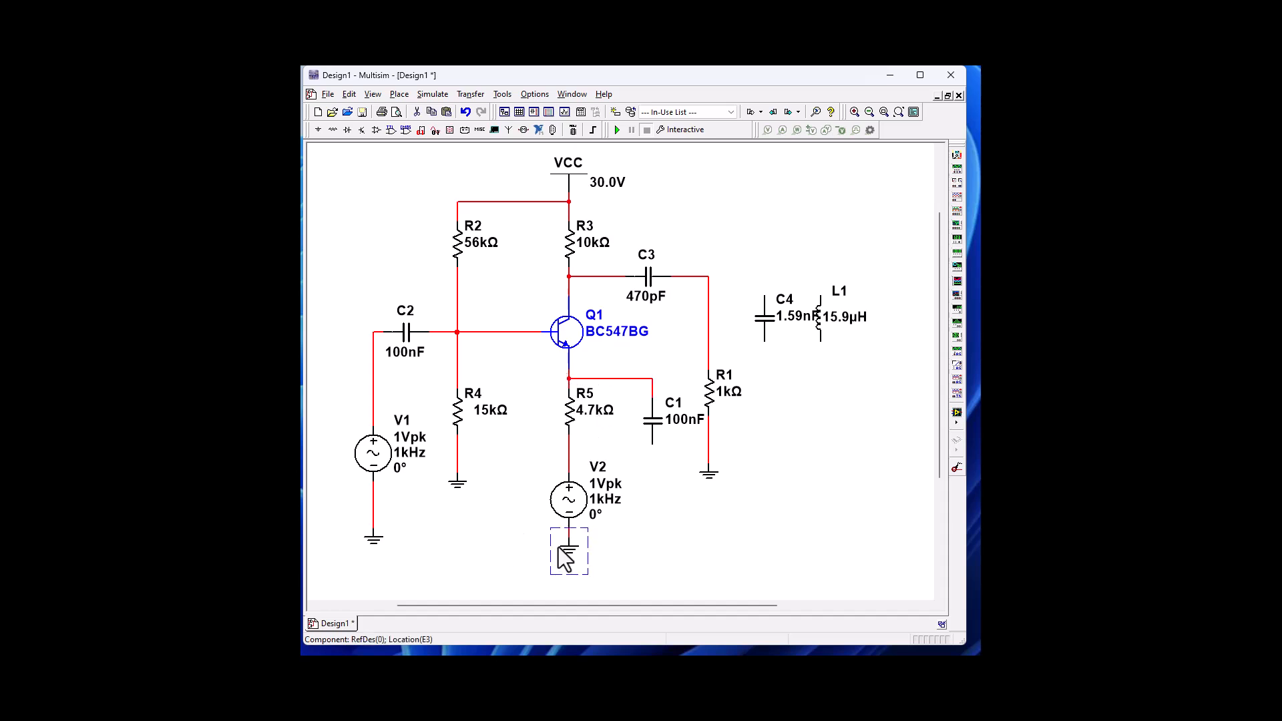
{"action": "right_click", "coordinate": [564, 550]}
{"action": "left_click", "coordinate": [626, 278]}
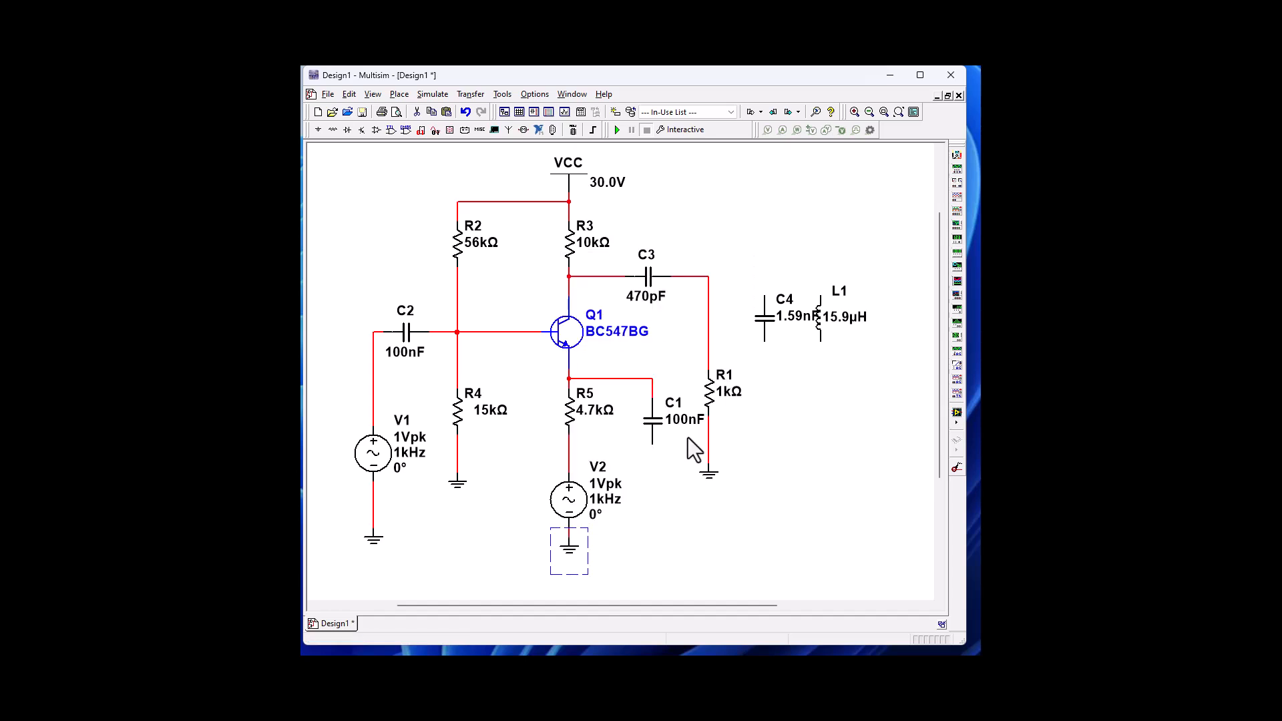
{"action": "right_click", "coordinate": [645, 480]}
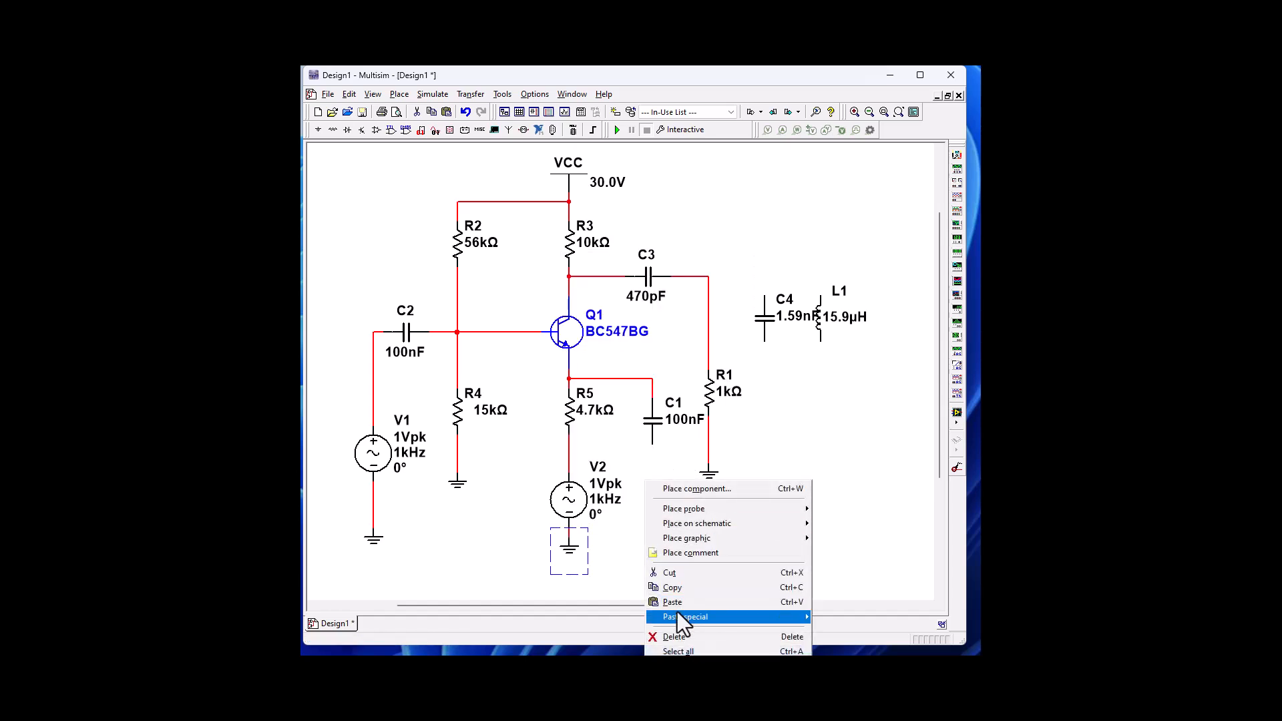
{"action": "left_click", "coordinate": [696, 602]}
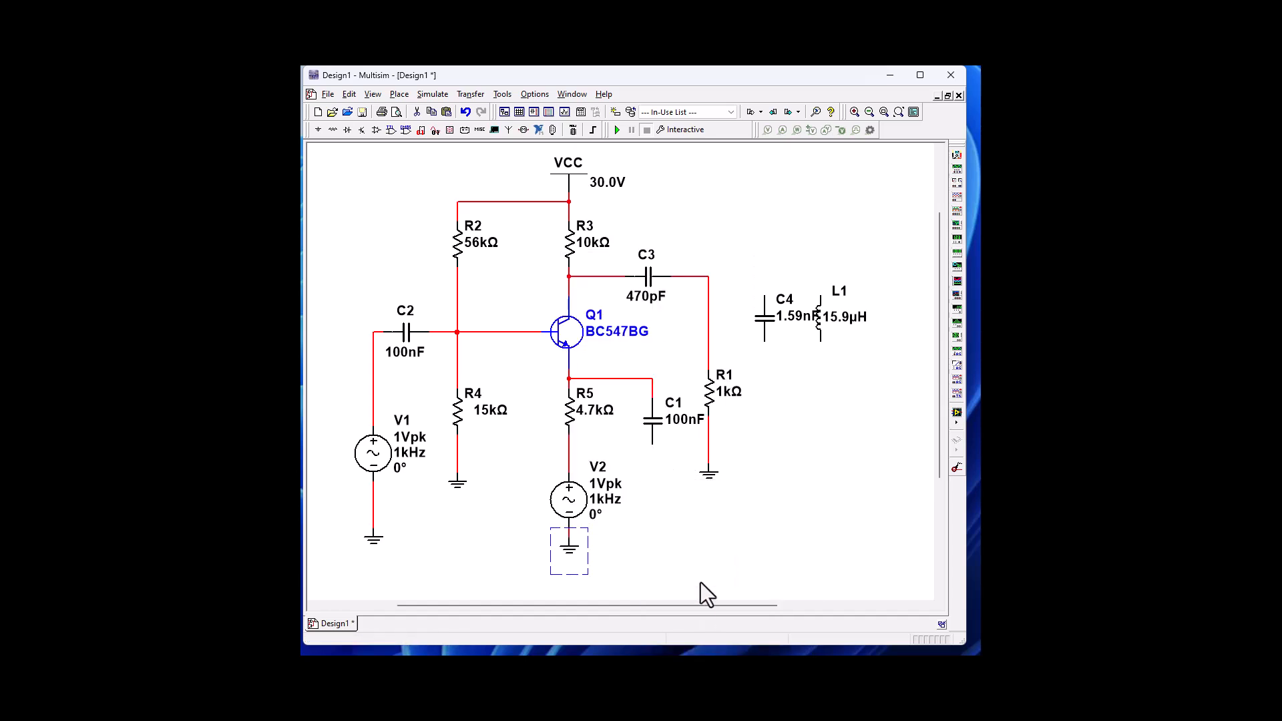
{"action": "left_click", "coordinate": [653, 457]}
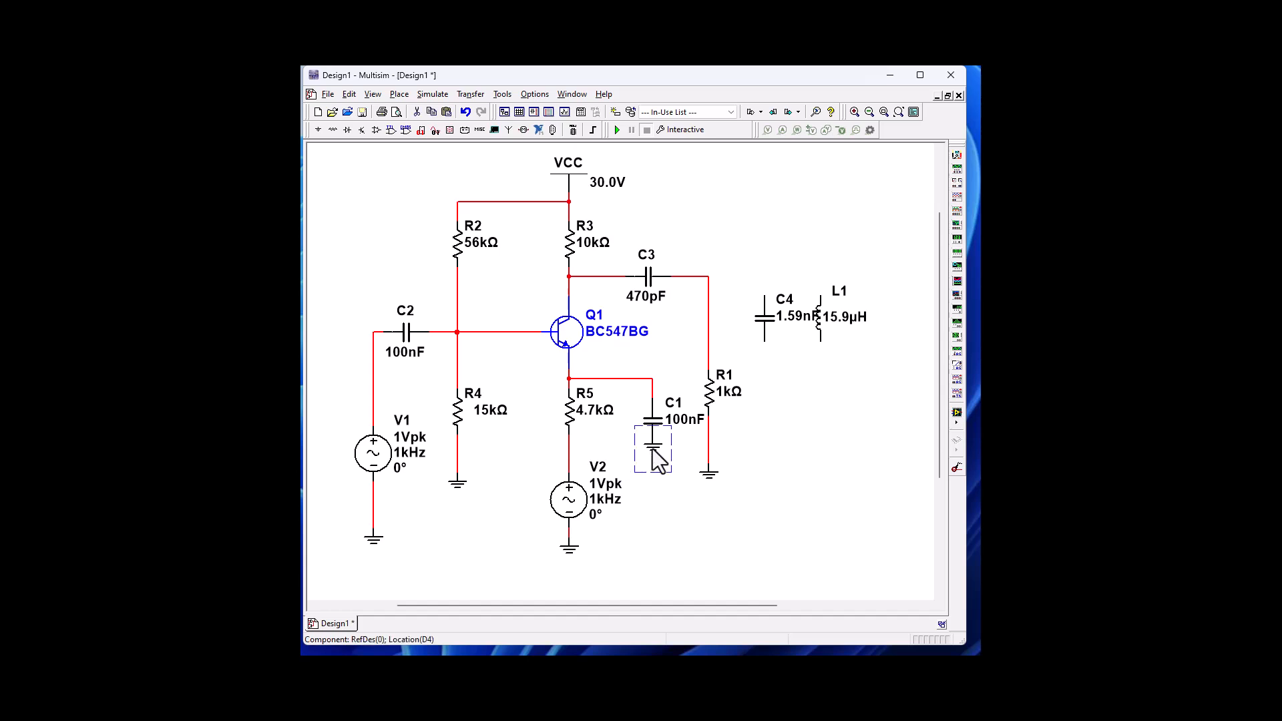
{"action": "left_click", "coordinate": [867, 509]}
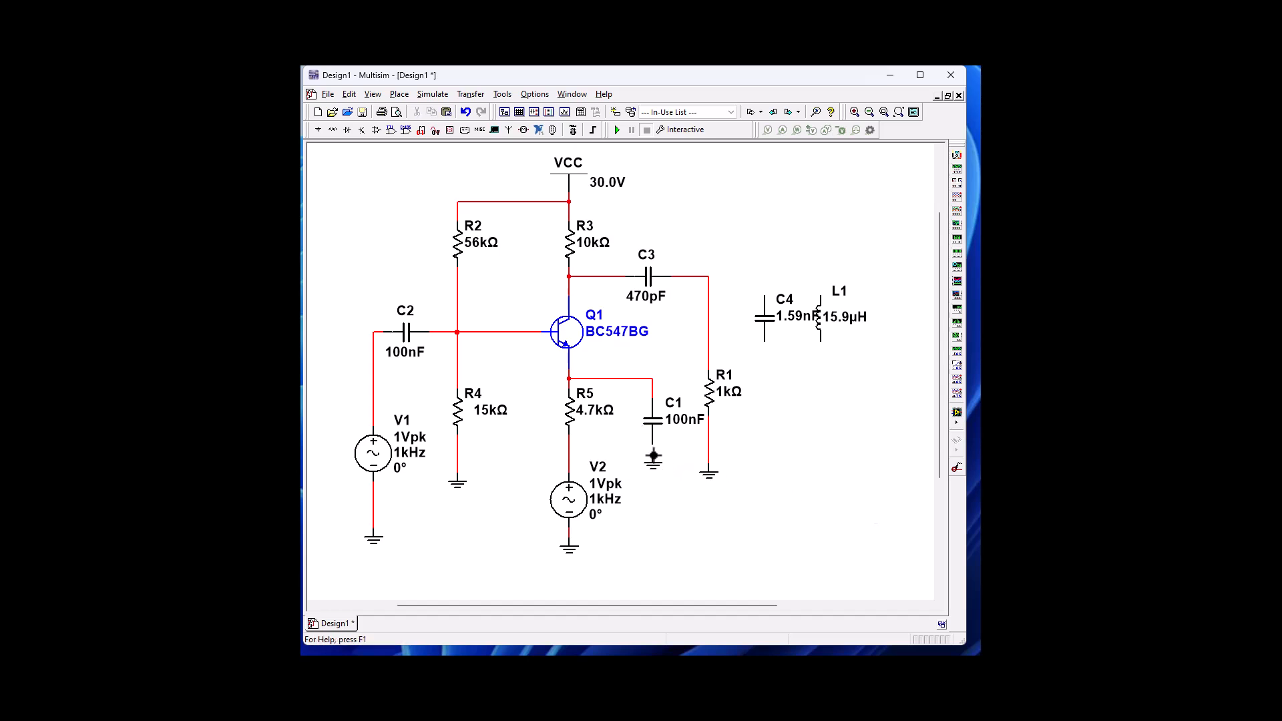
- Wire capacitor C4's upper and lower ends to the line running from C3 to R1
{"action": "left_click", "coordinate": [764, 295]}
{"action": "left_click", "coordinate": [708, 276]}
{"action": "left_click", "coordinate": [765, 339]}
{"action": "left_click", "coordinate": [708, 350]}
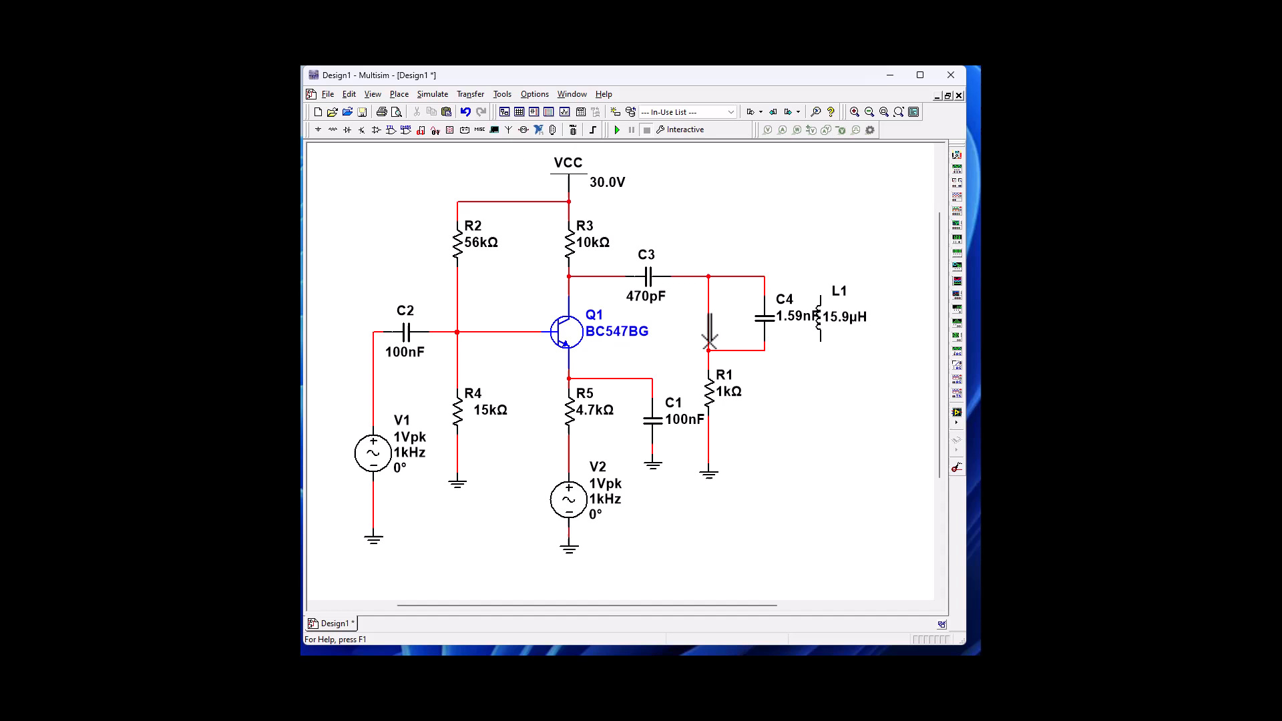
- Wire inductor L1 in parallel with C4, shifting L1 slightly closer to the capacitor and upward
{"action": "left_click", "coordinate": [821, 341]}
{"action": "left_click", "coordinate": [766, 350]}
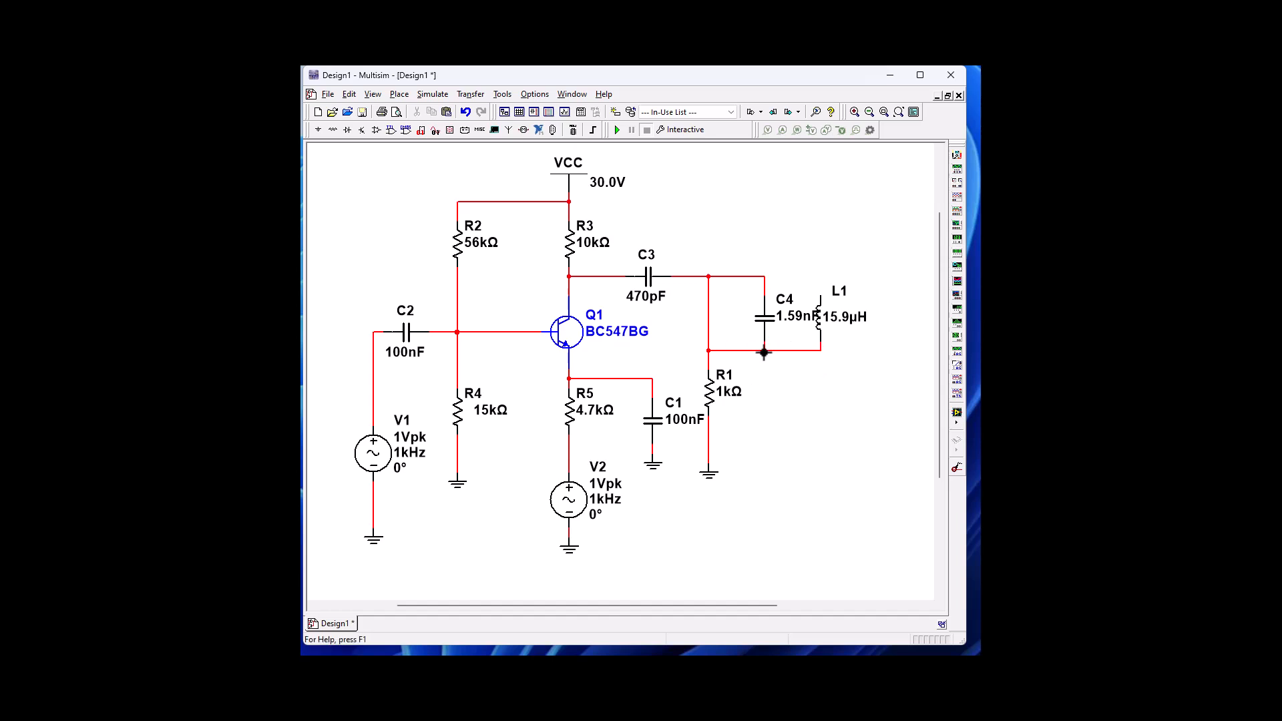
{"action": "left_click", "coordinate": [813, 283]}
{"action": "mouse_move", "coordinate": [813, 281]}
{"action": "left_mouse_down"}
{"action": "mouse_move", "coordinate": [864, 272]}
{"action": "mouse_move", "coordinate": [813, 275]}
{"action": "left_mouse_up"}
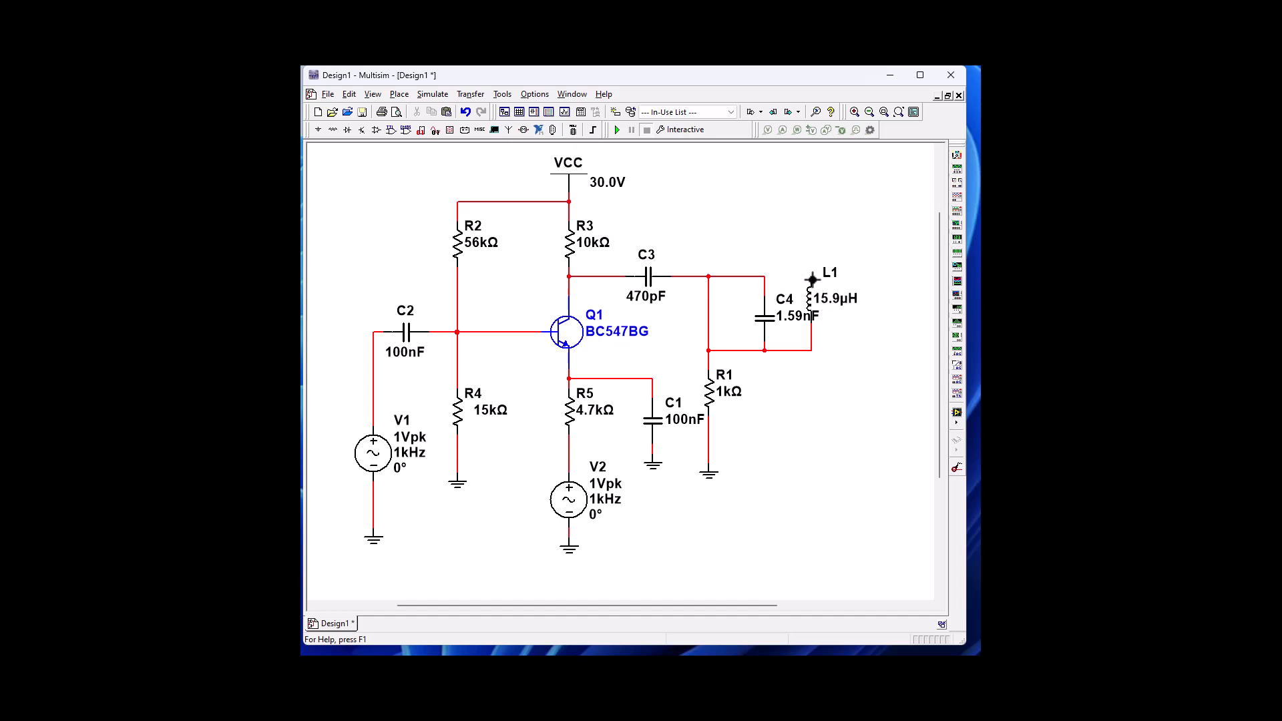
{"action": "left_click", "coordinate": [812, 279]}
{"action": "left_click", "coordinate": [765, 276]}
- Set AC source V1 to a peak voltage of 10 mV and a frequency of 1 MHz
{"action": "left_click", "coordinate": [365, 451]}
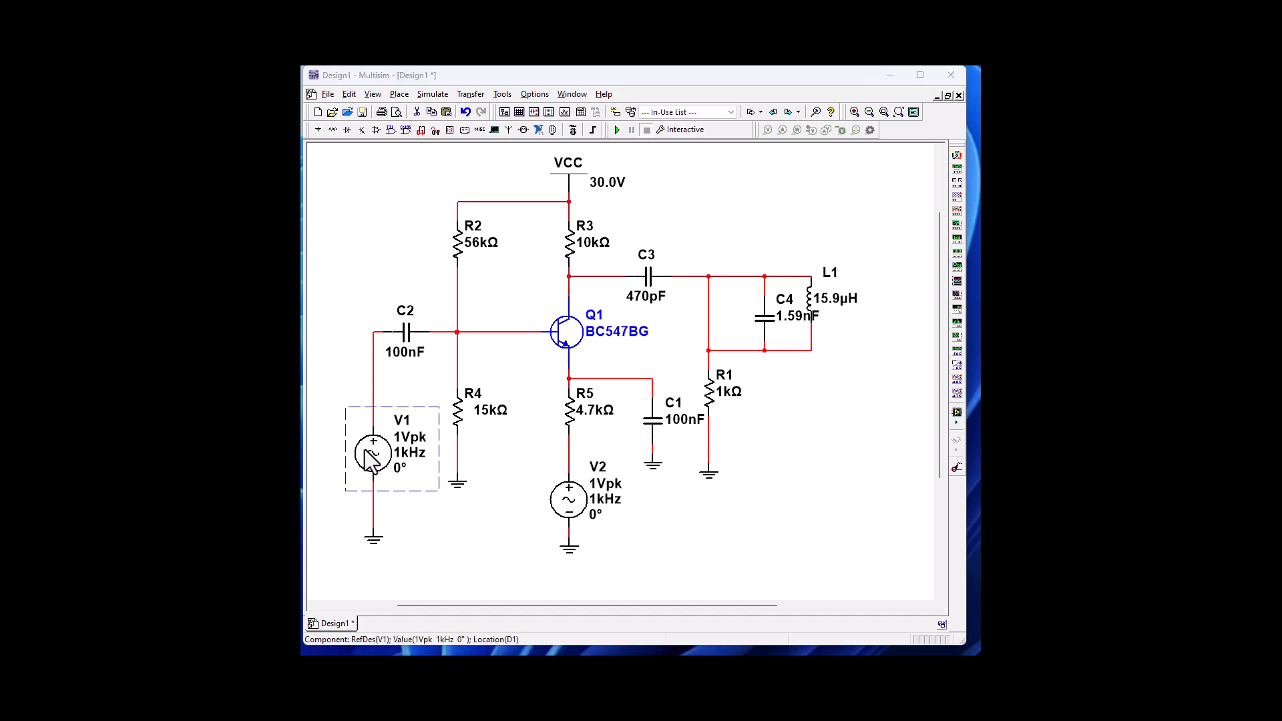
{"action": "double_click", "coordinate": [365, 450]}
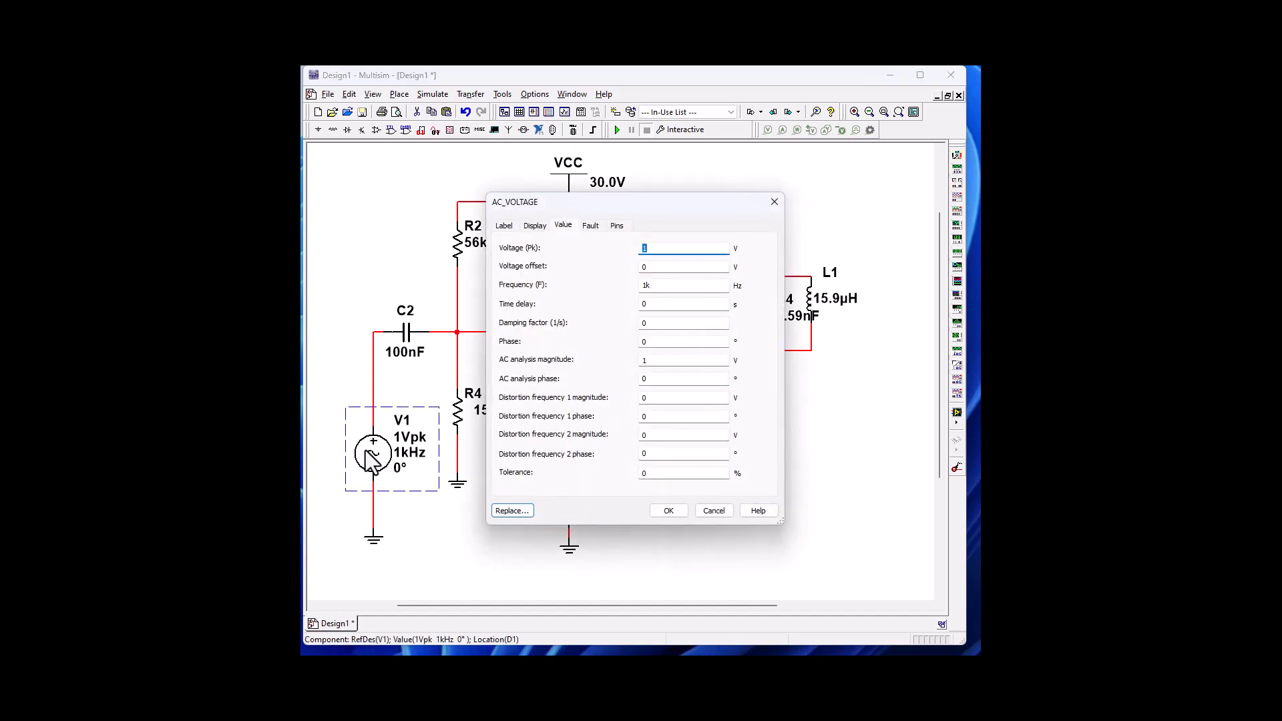
{"action": "left_click", "coordinate": [663, 253]}
{"action": "type", "text": "0m"}
{"action": "left_click_drag", "start_coordinate": [673, 286], "coordinate": [718, 329]}
{"action": "type", "text": "1"}
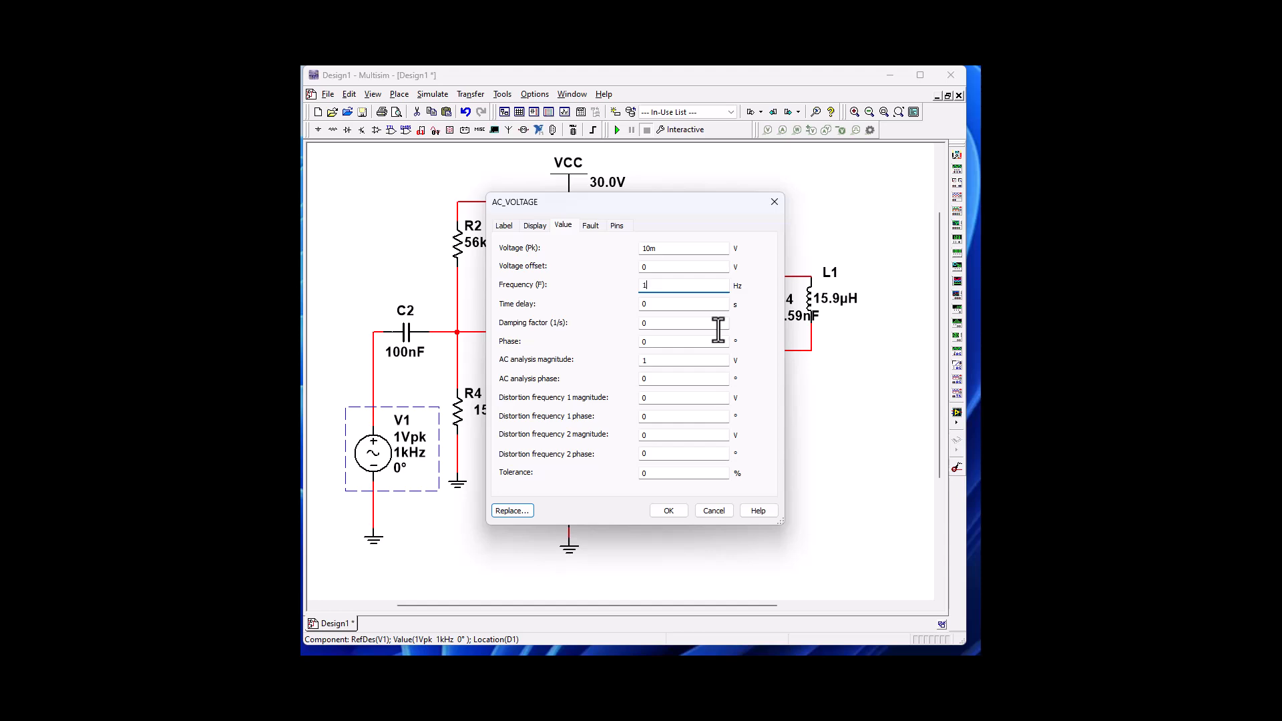
{"action": "type", "text": "M"}
{"action": "left_click", "coordinate": [656, 513]}
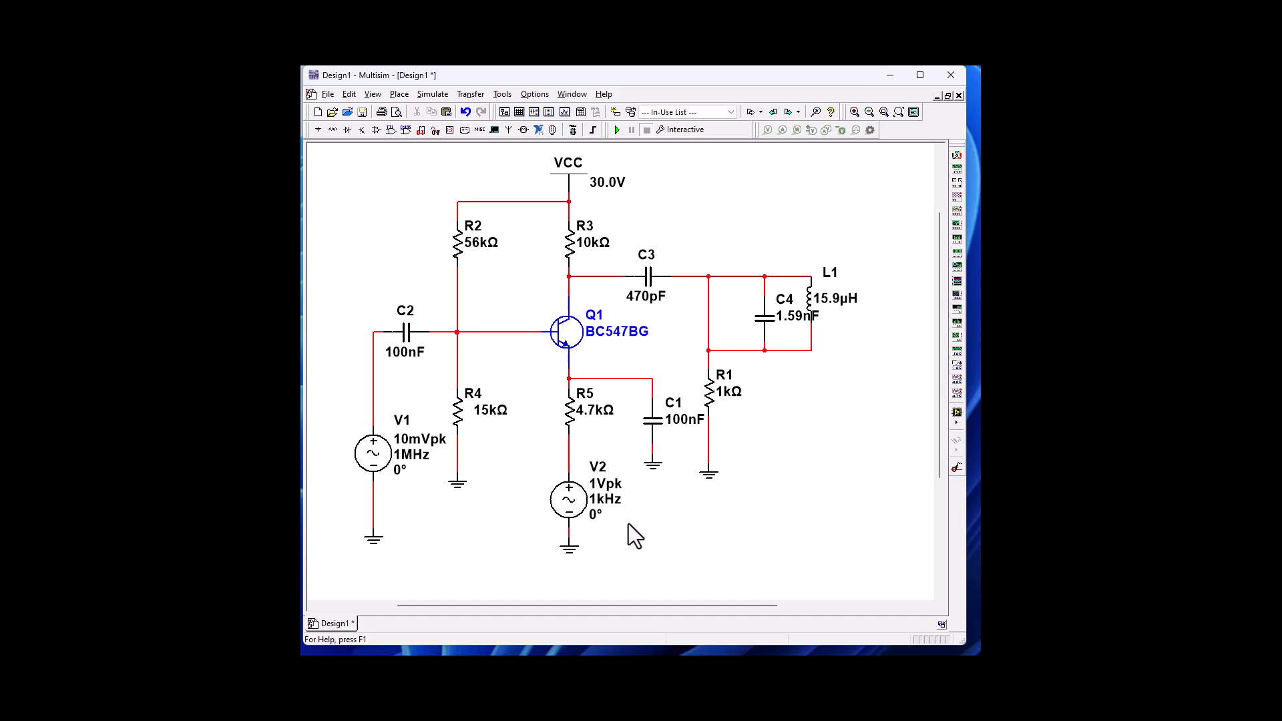
- Set AC source V2's peak voltage to 5 V
{"action": "double_click", "coordinate": [568, 501]}
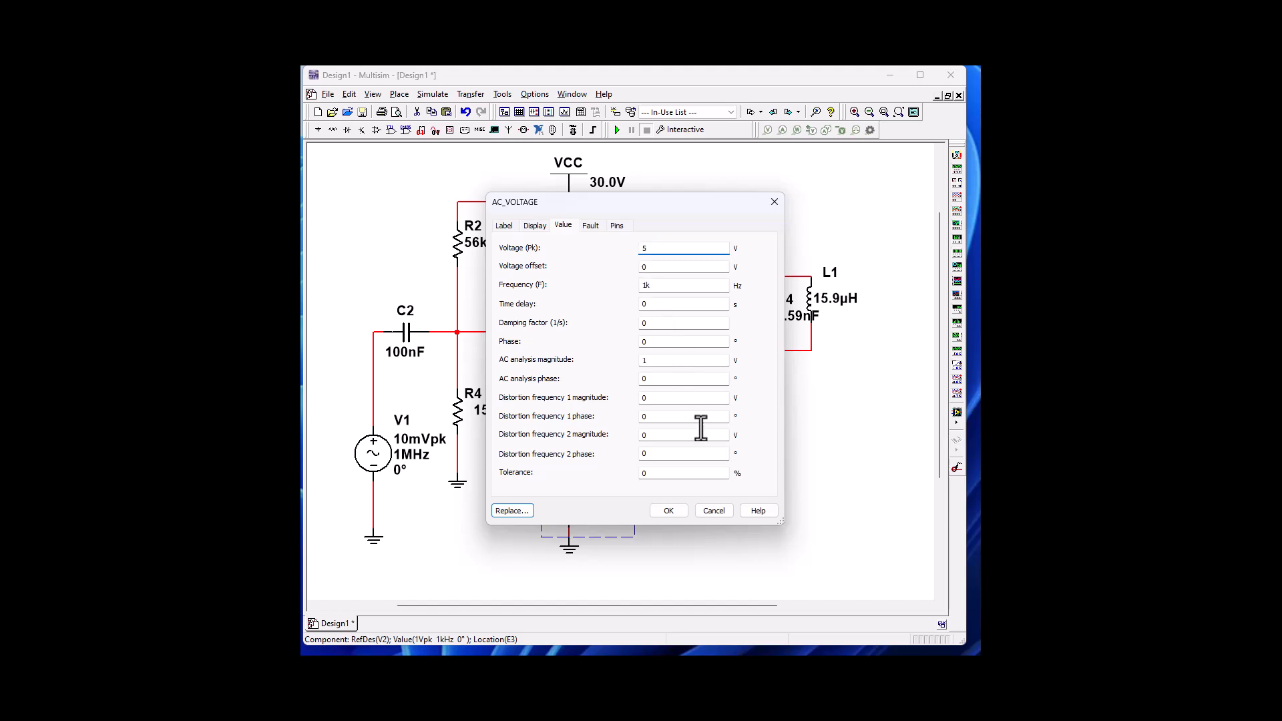
{"action": "left_click", "coordinate": [666, 508]}
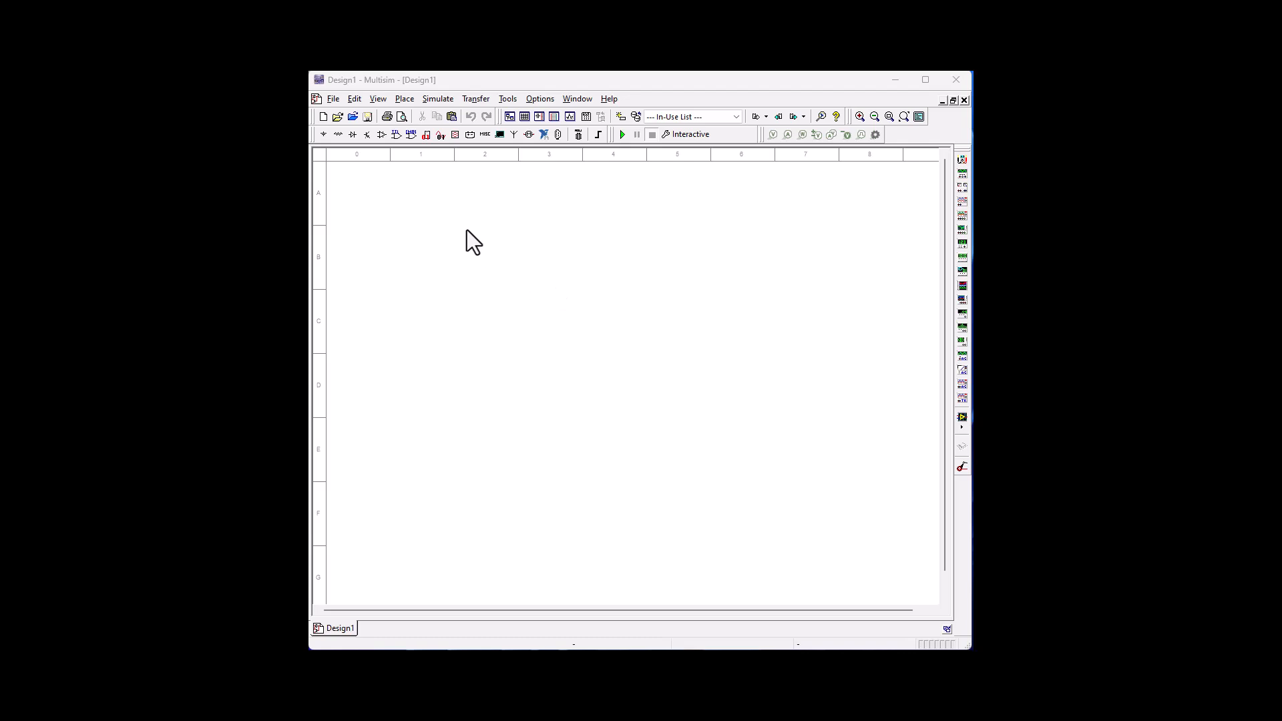
- Place a 741 operational amplifier from the Analog group in the upper-left area of the blank schematic
{"action": "left_click", "coordinate": [352, 134]}
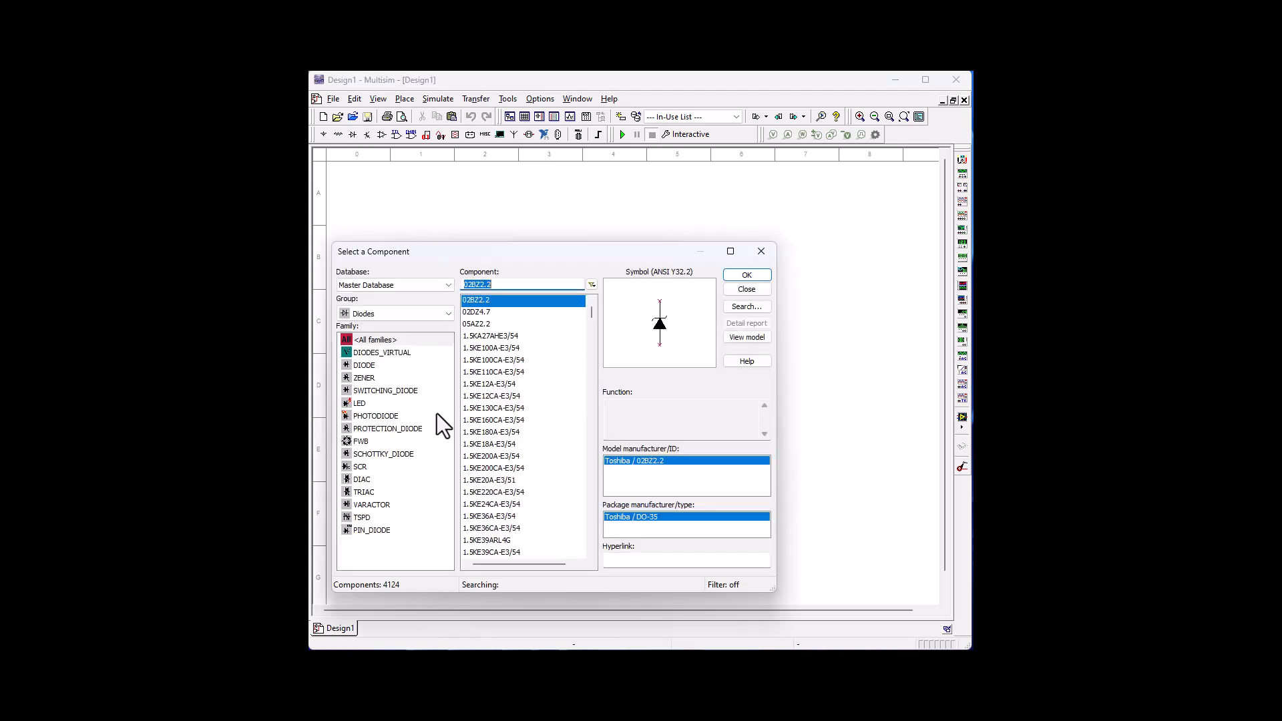
{"action": "left_click", "coordinate": [372, 313]}
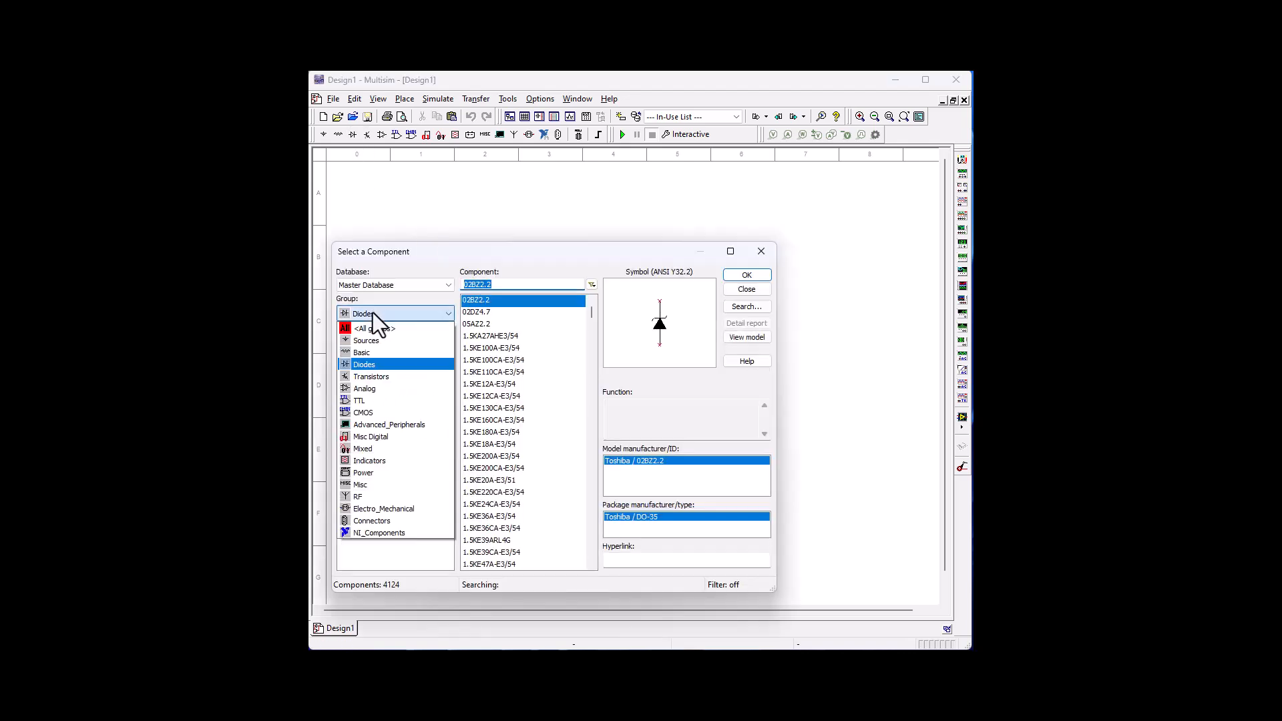
{"action": "left_click", "coordinate": [382, 391]}
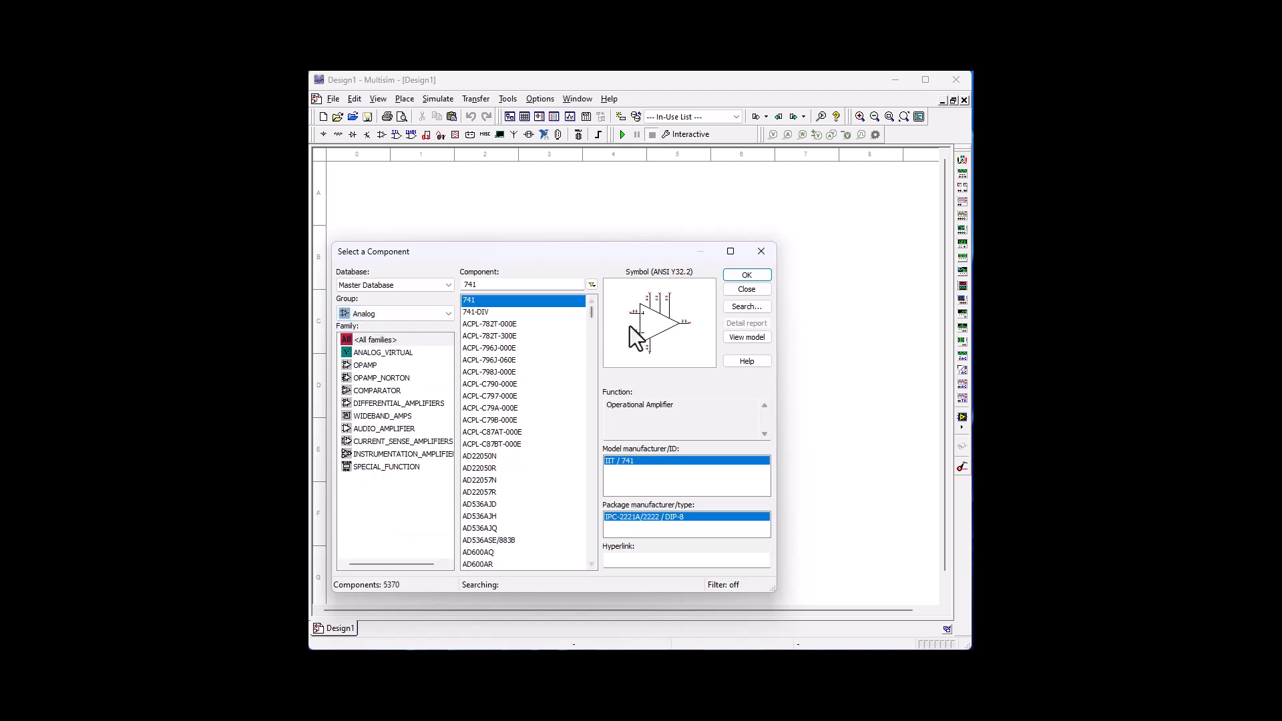
{"action": "left_click", "coordinate": [747, 275]}
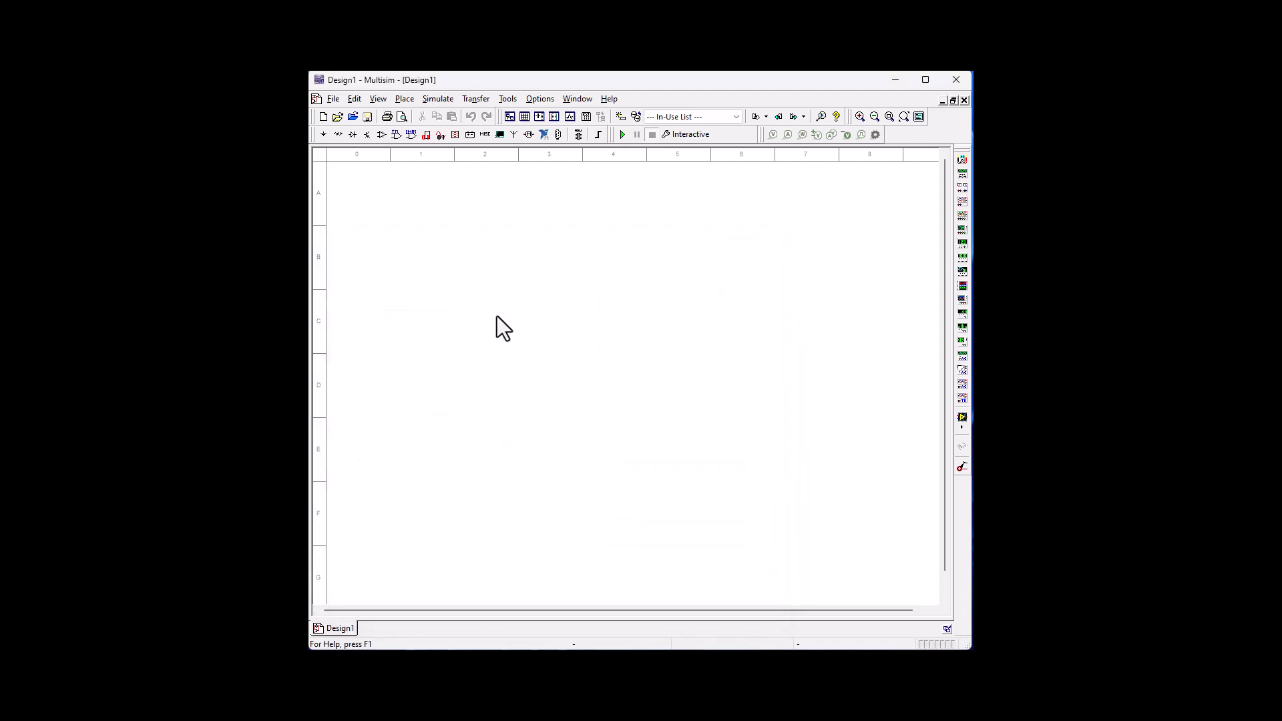
{"action": "left_click", "coordinate": [431, 327]}
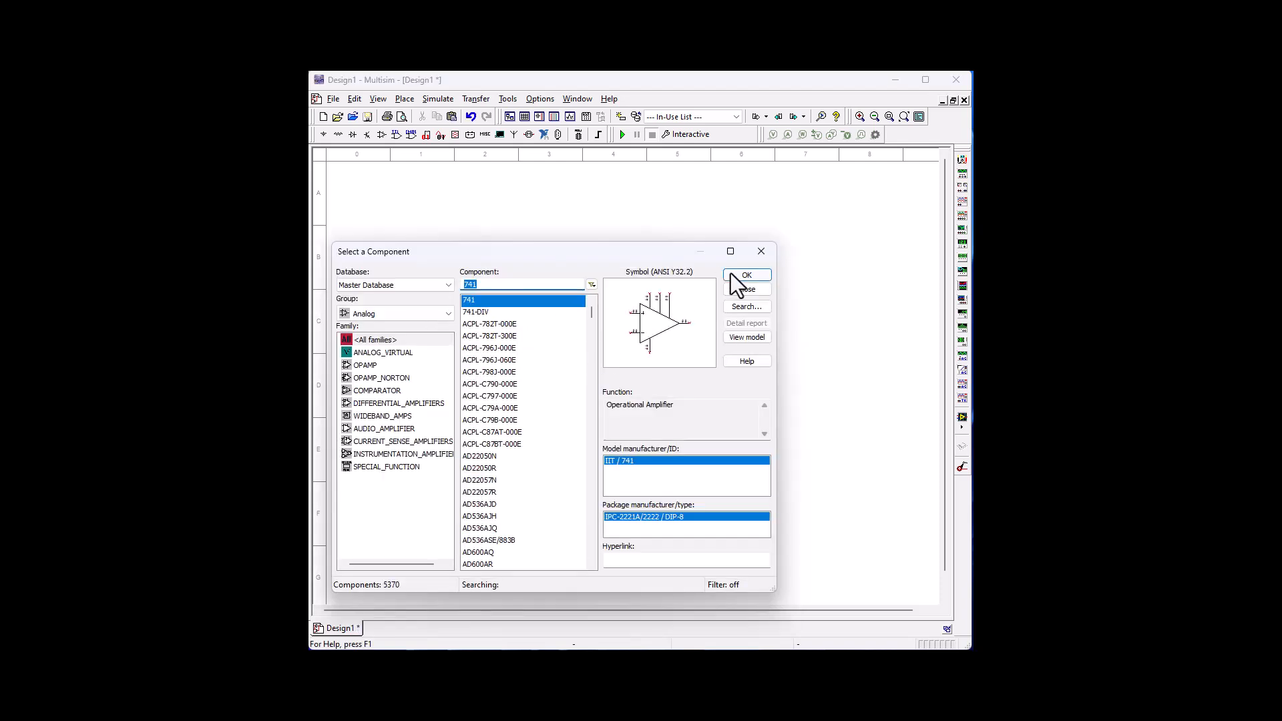
{"action": "left_click", "coordinate": [761, 253]}
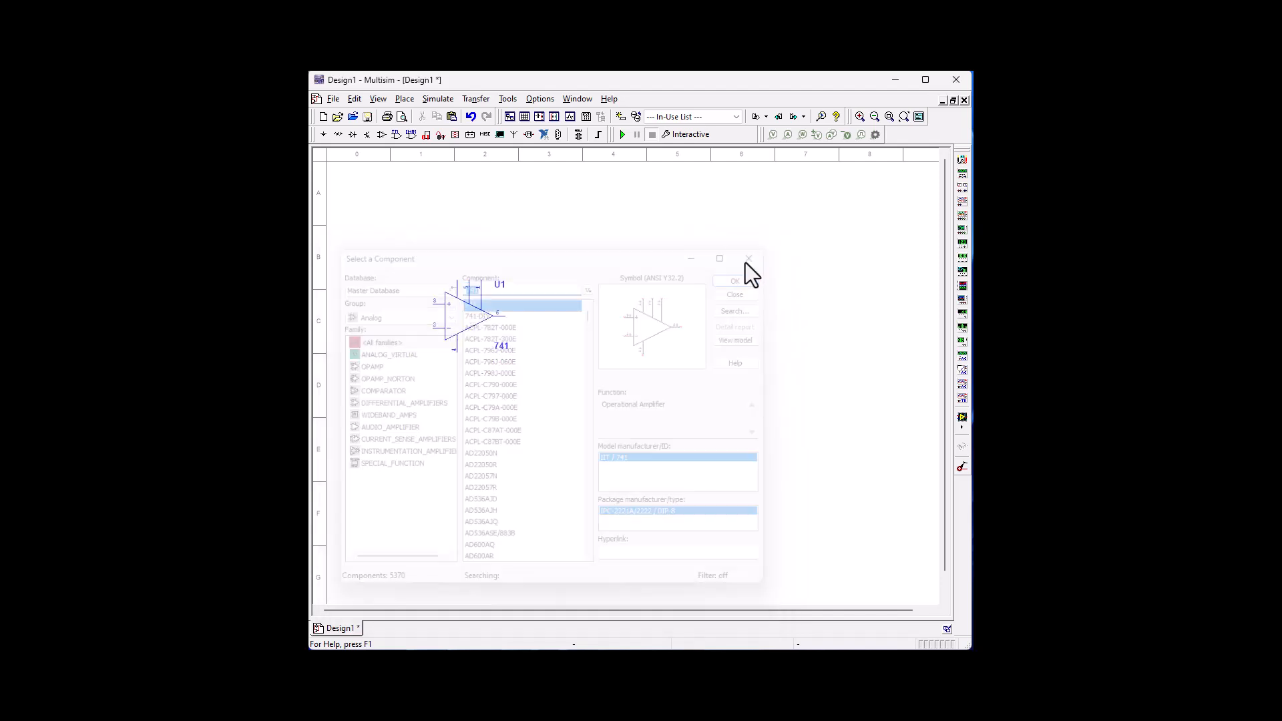
- Flip op-amp U1 vertically so its inverting input is on top
{"action": "left_click", "coordinate": [463, 318]}
{"action": "right_click", "coordinate": [463, 319]}
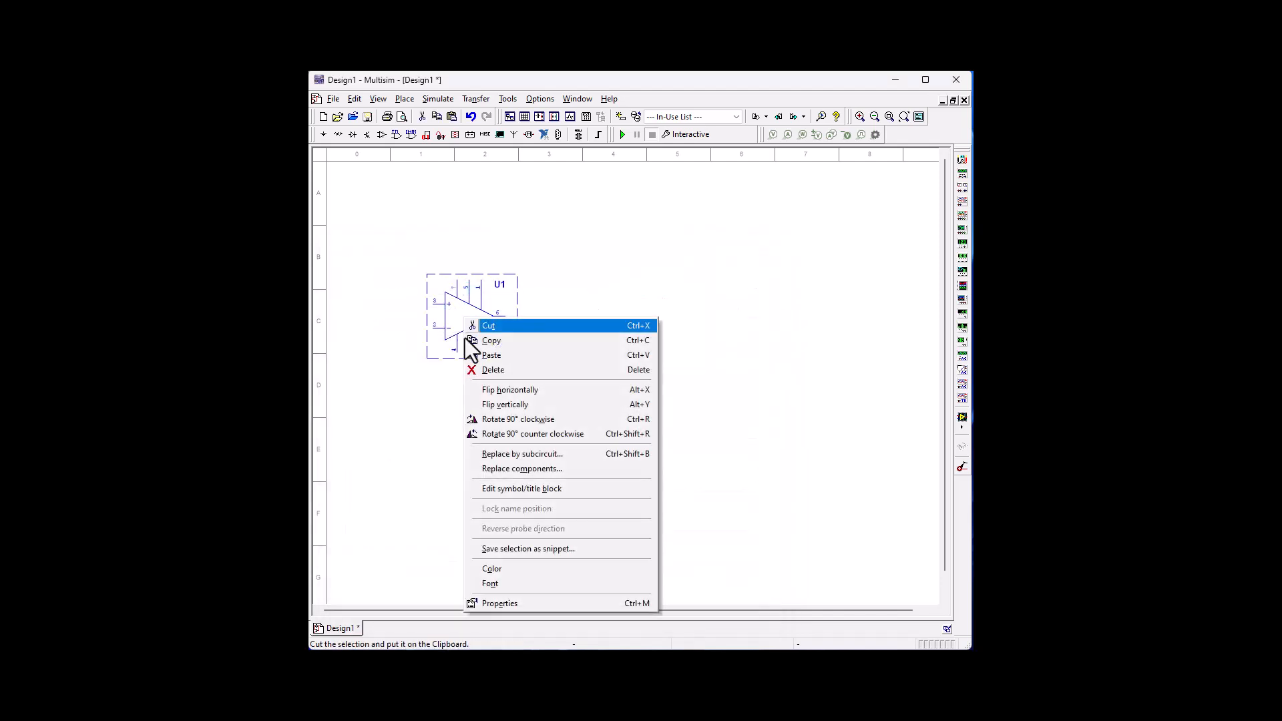
{"action": "left_click", "coordinate": [475, 404]}
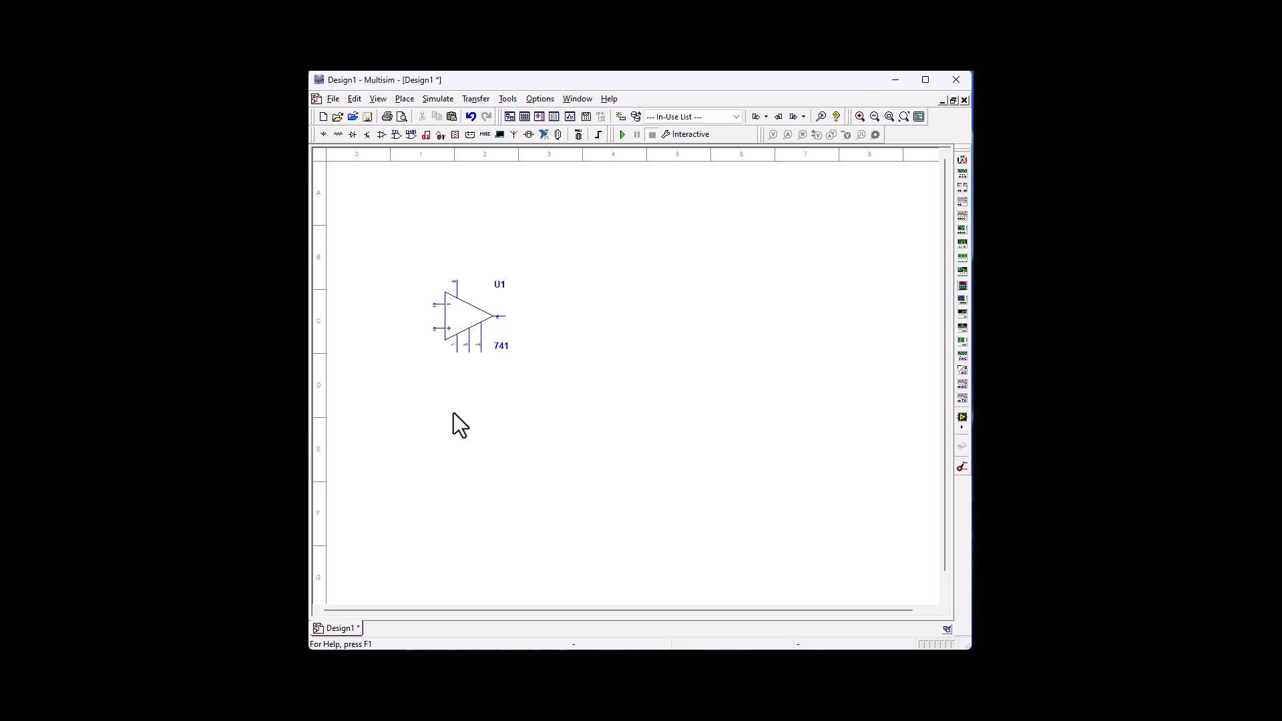
- Copy op-amp U1 and paste the duplicate to its right at roughly the same height
{"action": "right_click", "coordinate": [474, 314]}
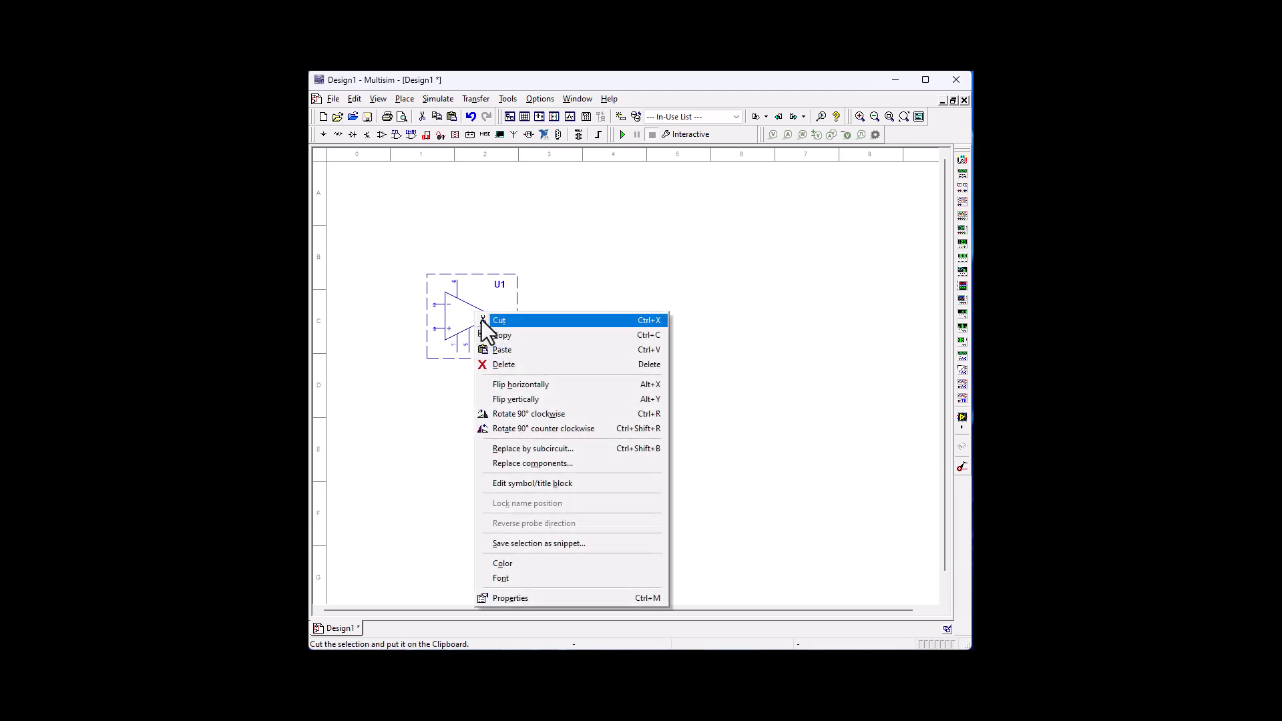
{"action": "left_click", "coordinate": [502, 339]}
{"action": "right_click", "coordinate": [614, 361]}
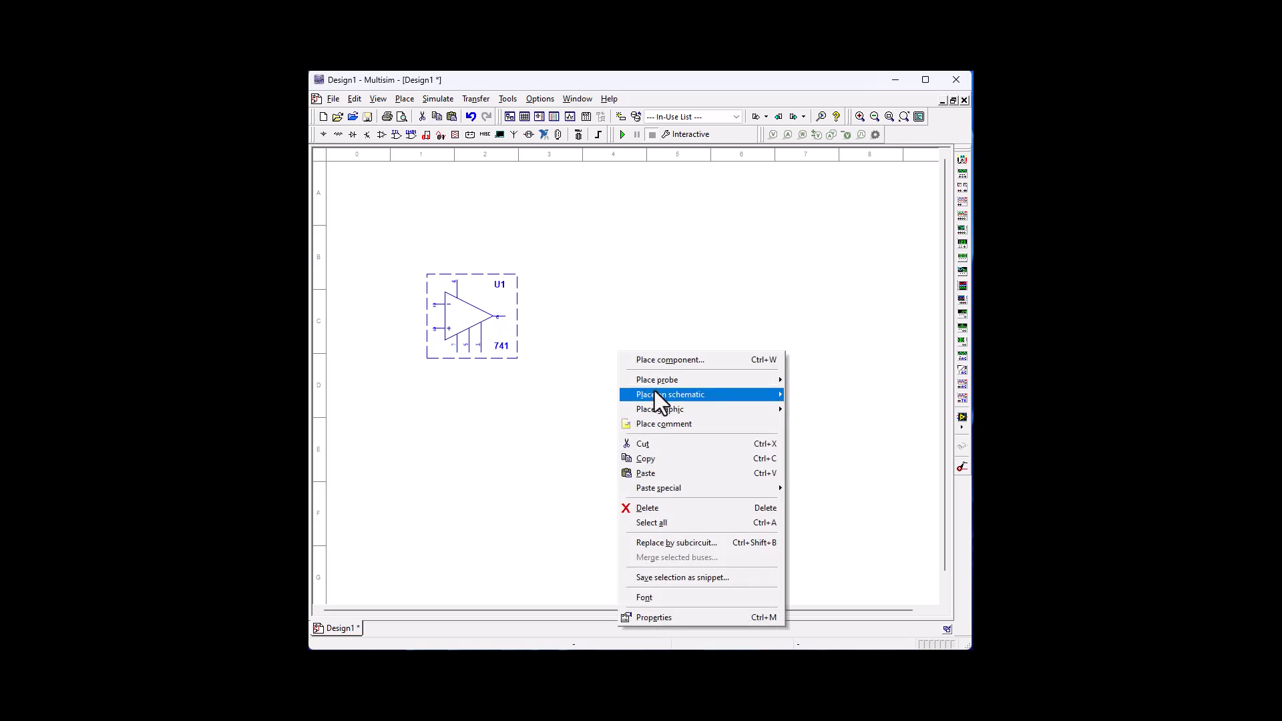
{"action": "left_click", "coordinate": [667, 472]}
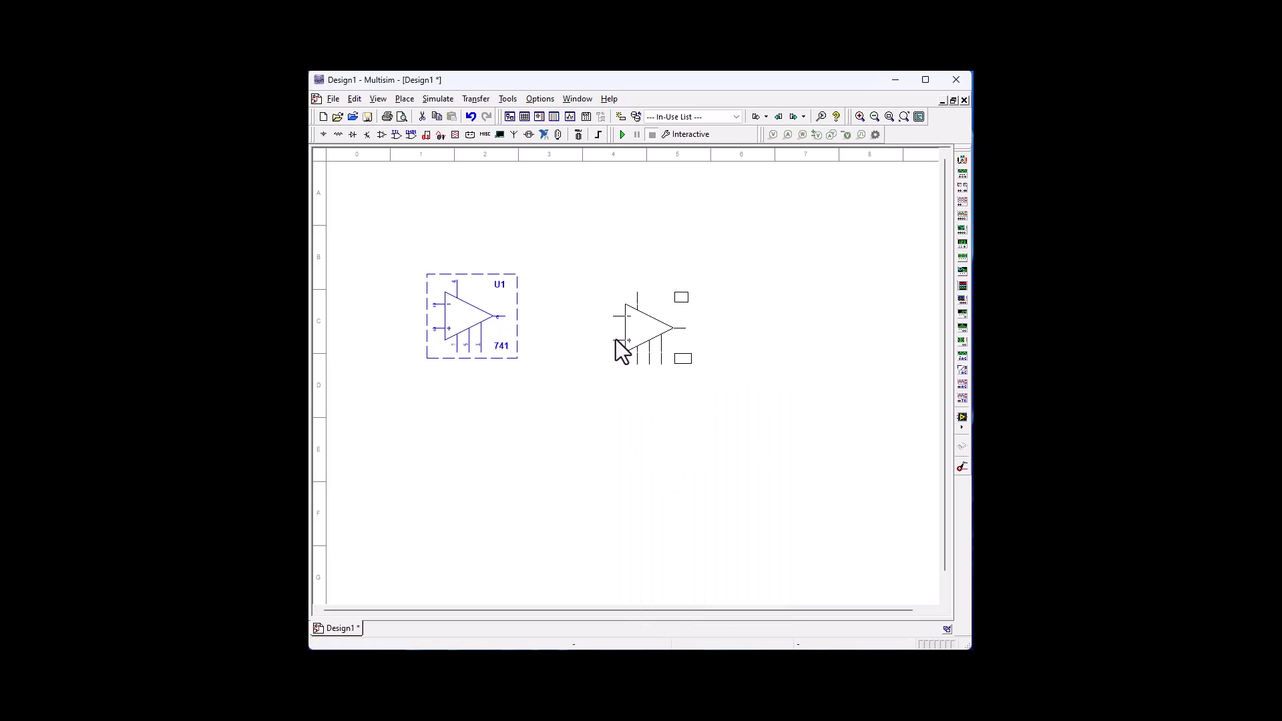
{"action": "left_click", "coordinate": [610, 335]}
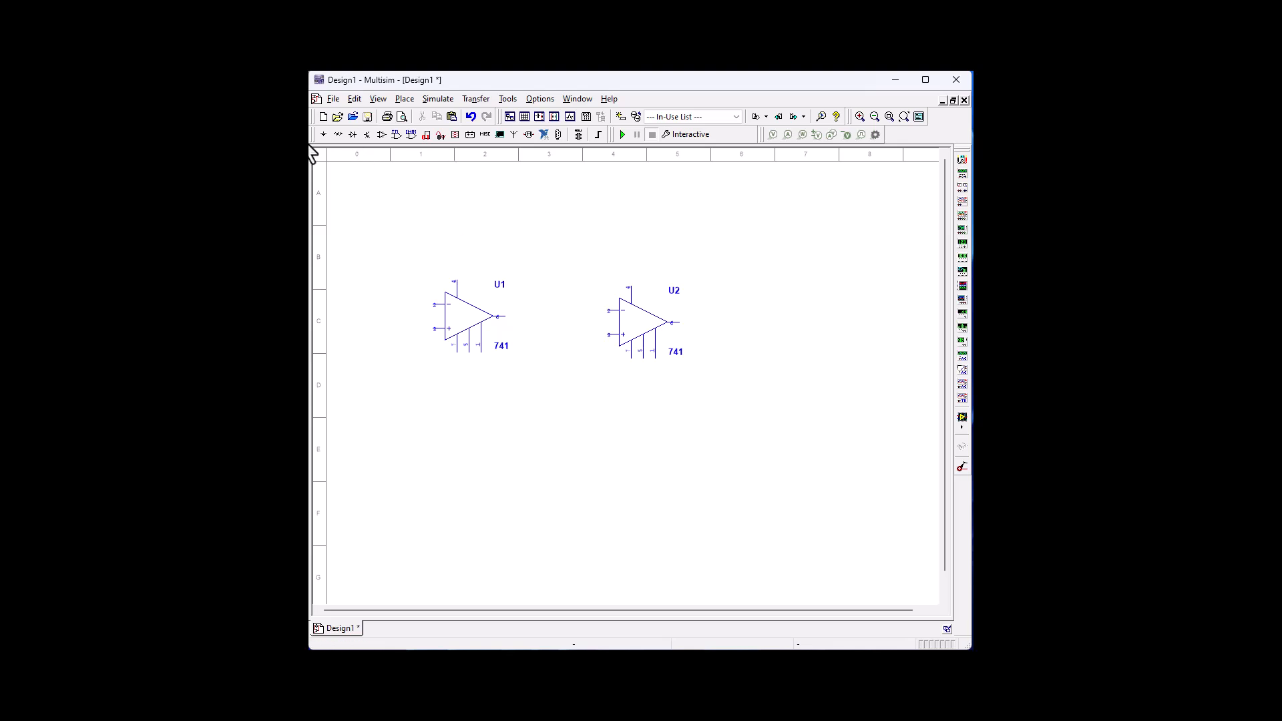
- Place a VCC power source directly below op-amp U1
{"action": "left_click", "coordinate": [326, 137]}
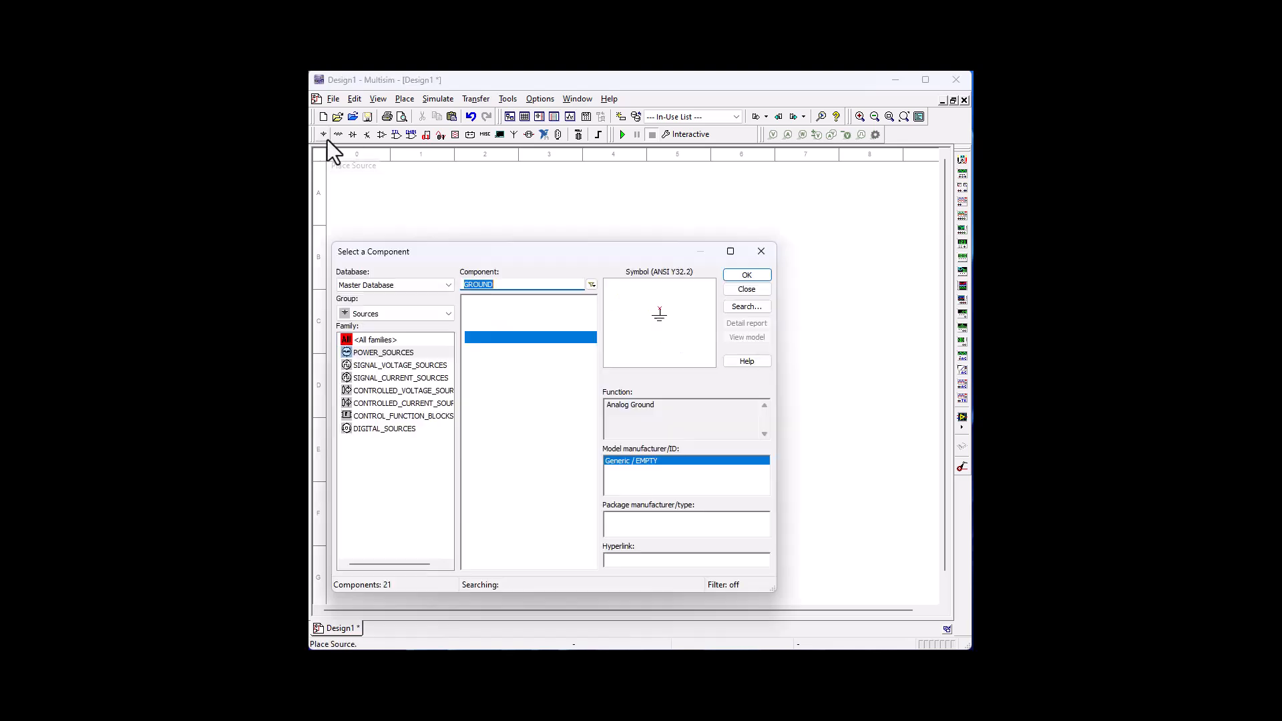
{"action": "left_click", "coordinate": [401, 352]}
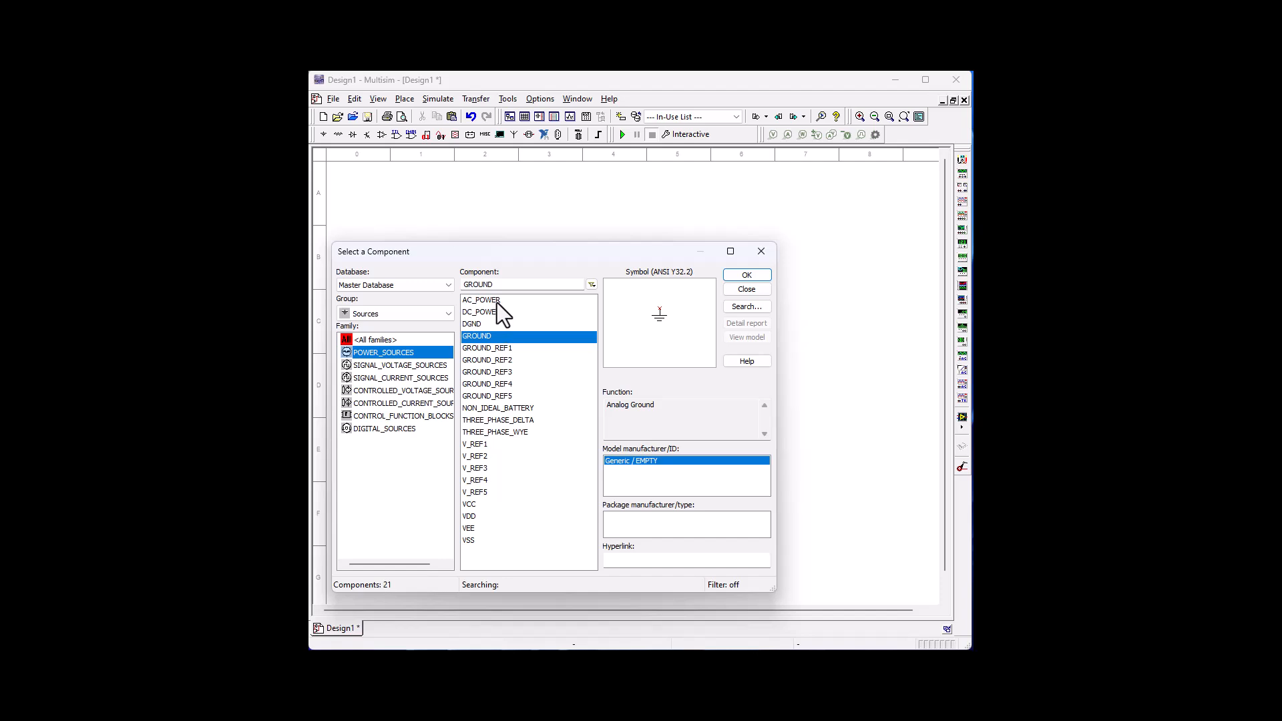
{"action": "left_click", "coordinate": [479, 504]}
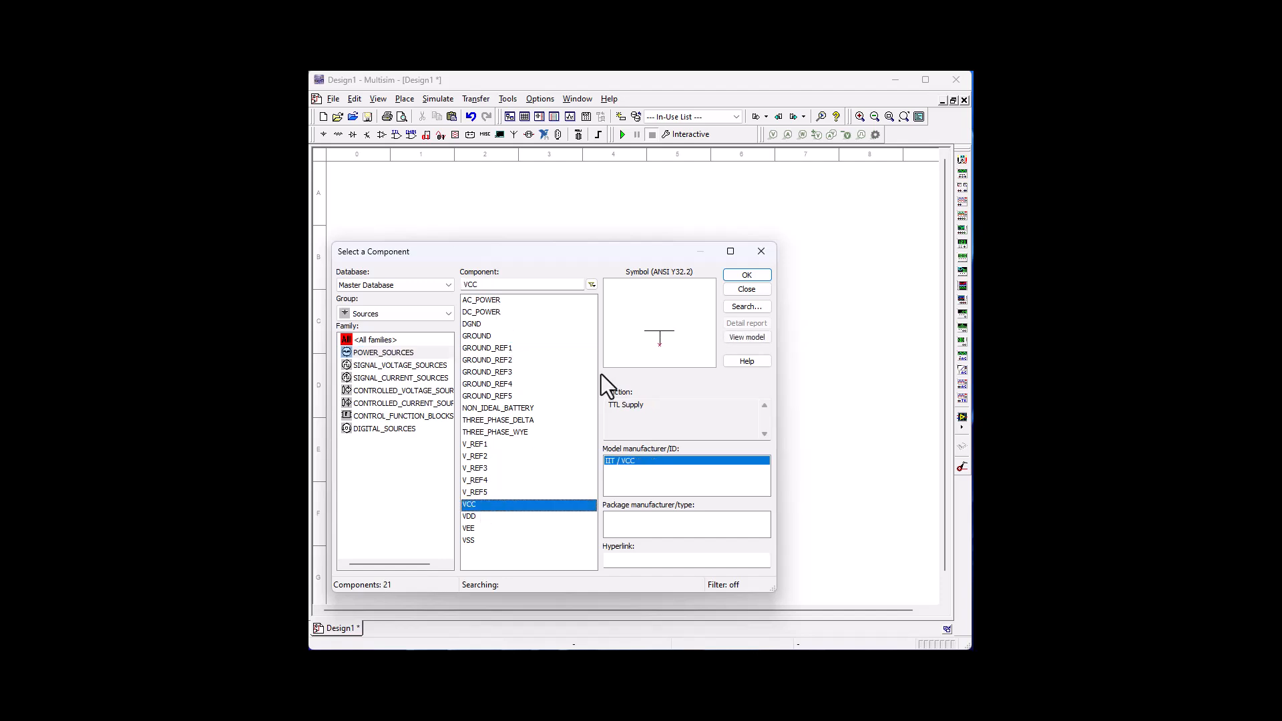
{"action": "left_click", "coordinate": [746, 275]}
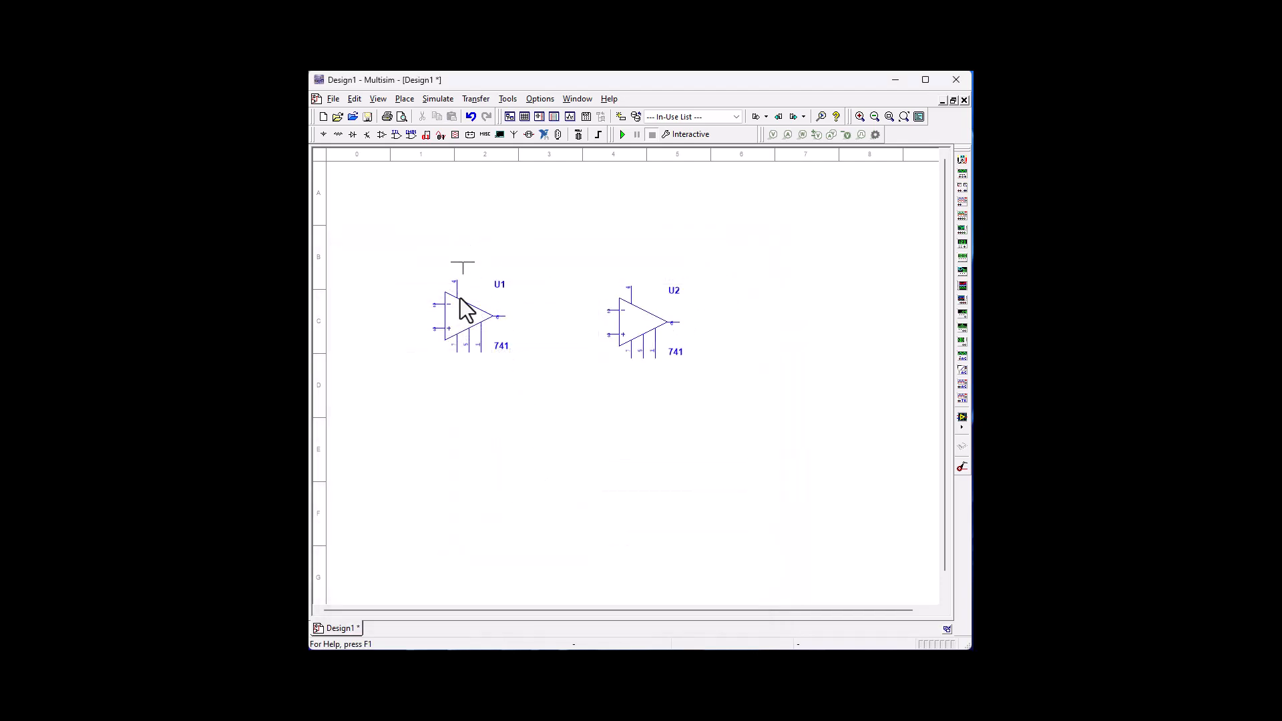
{"action": "left_click", "coordinate": [463, 409]}
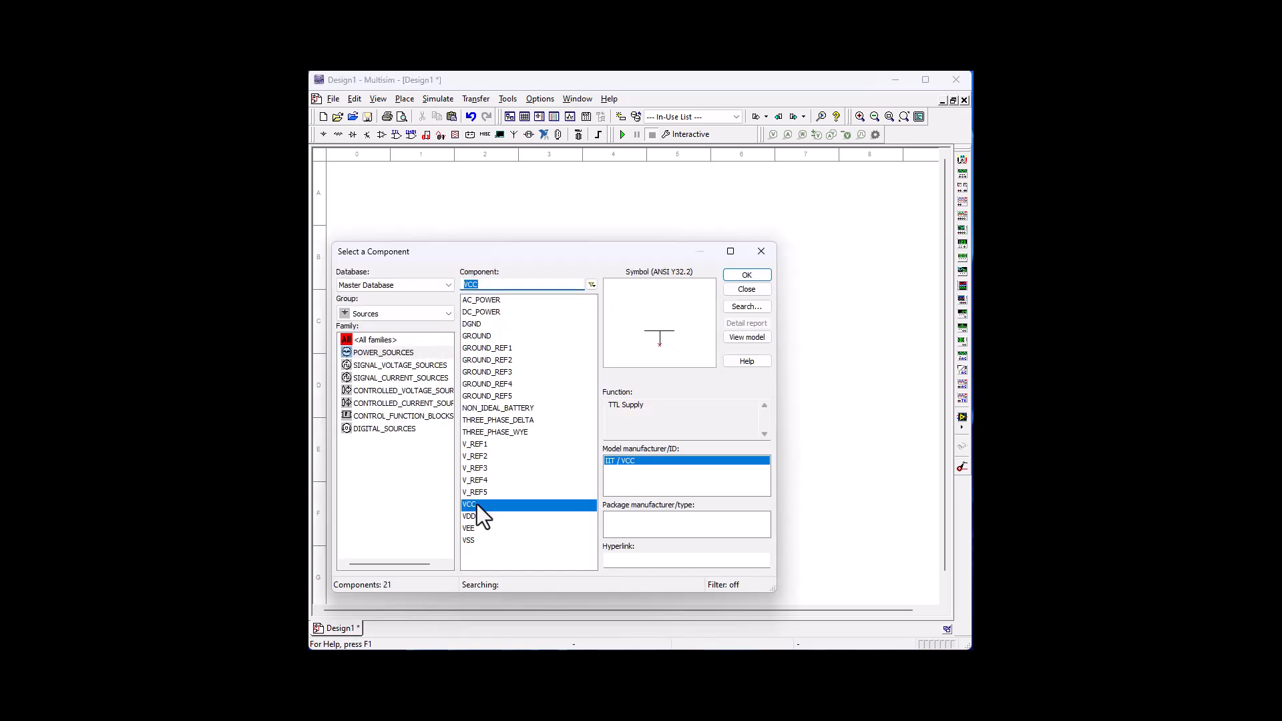
- Place a VEE power source directly above op-amp U1
{"action": "left_click", "coordinate": [482, 529]}
{"action": "left_click", "coordinate": [747, 275]}
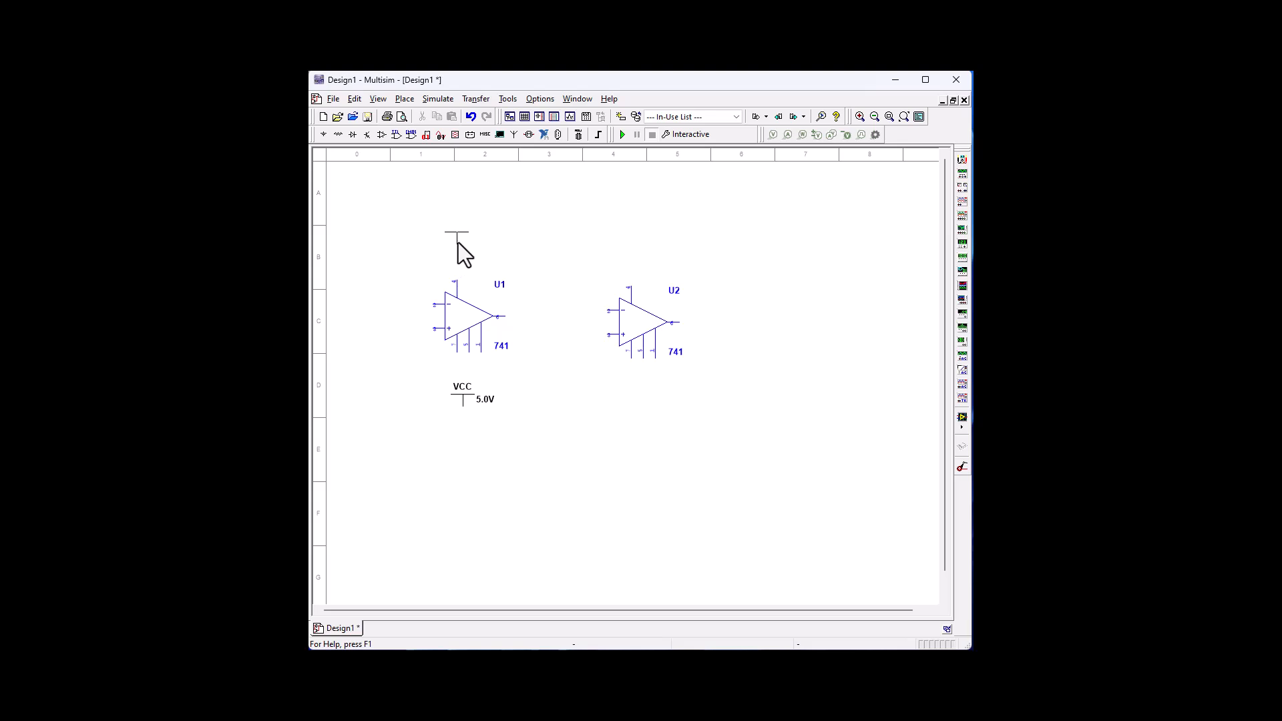
{"action": "left_click", "coordinate": [461, 243]}
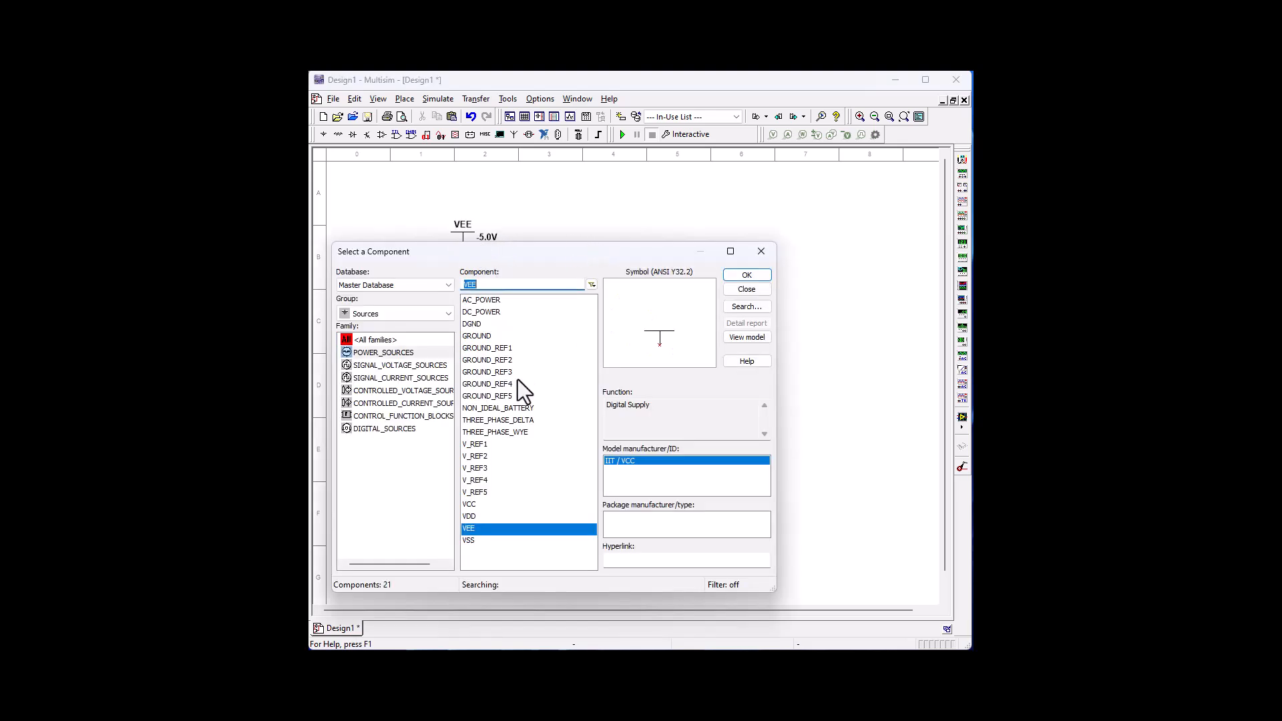
- Place a 4.7 kΩ resistor from the Basic group left of U1, level with its upper input
{"action": "left_click", "coordinate": [381, 316]}
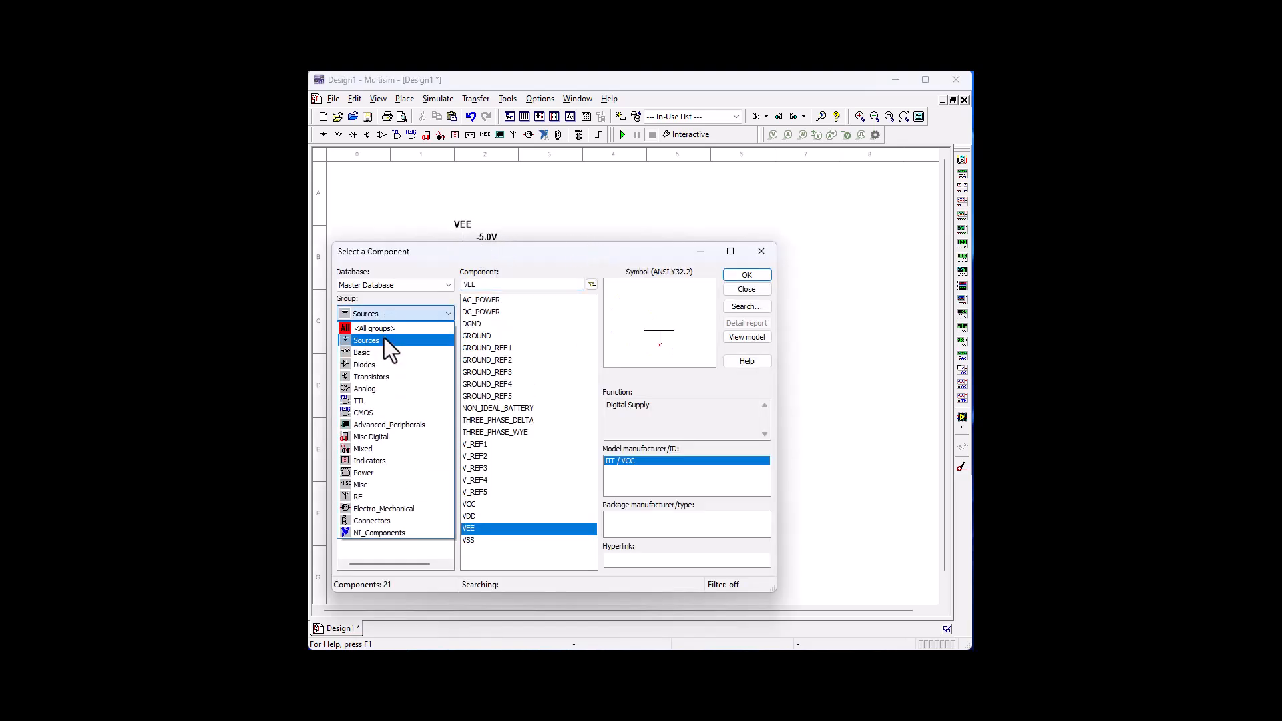
{"action": "left_click", "coordinate": [381, 352]}
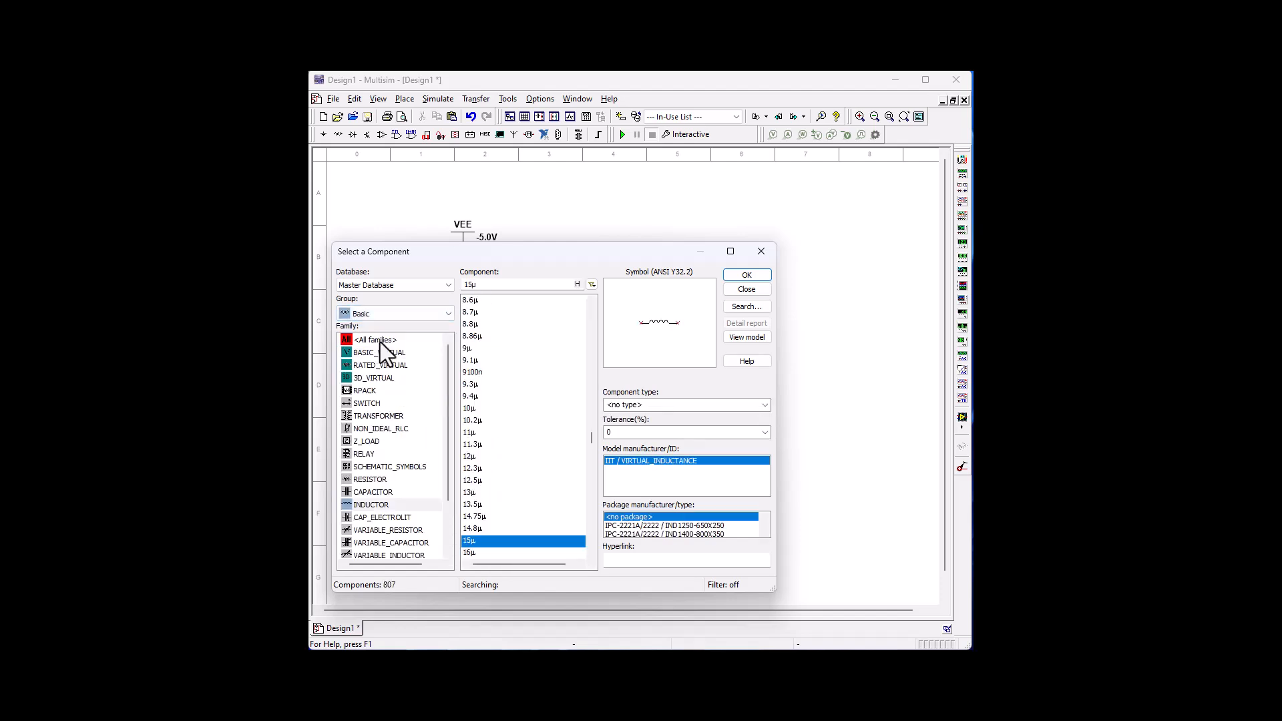
{"action": "left_click", "coordinate": [375, 477]}
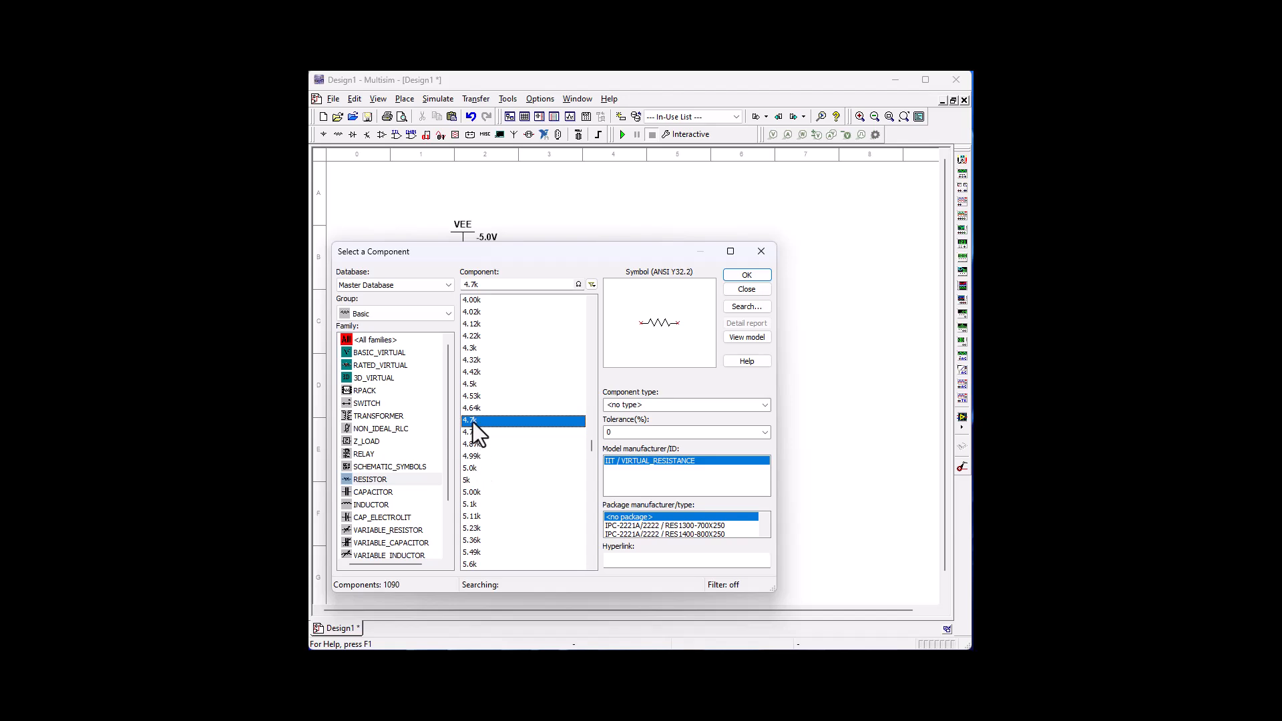
{"action": "left_click", "coordinate": [760, 275]}
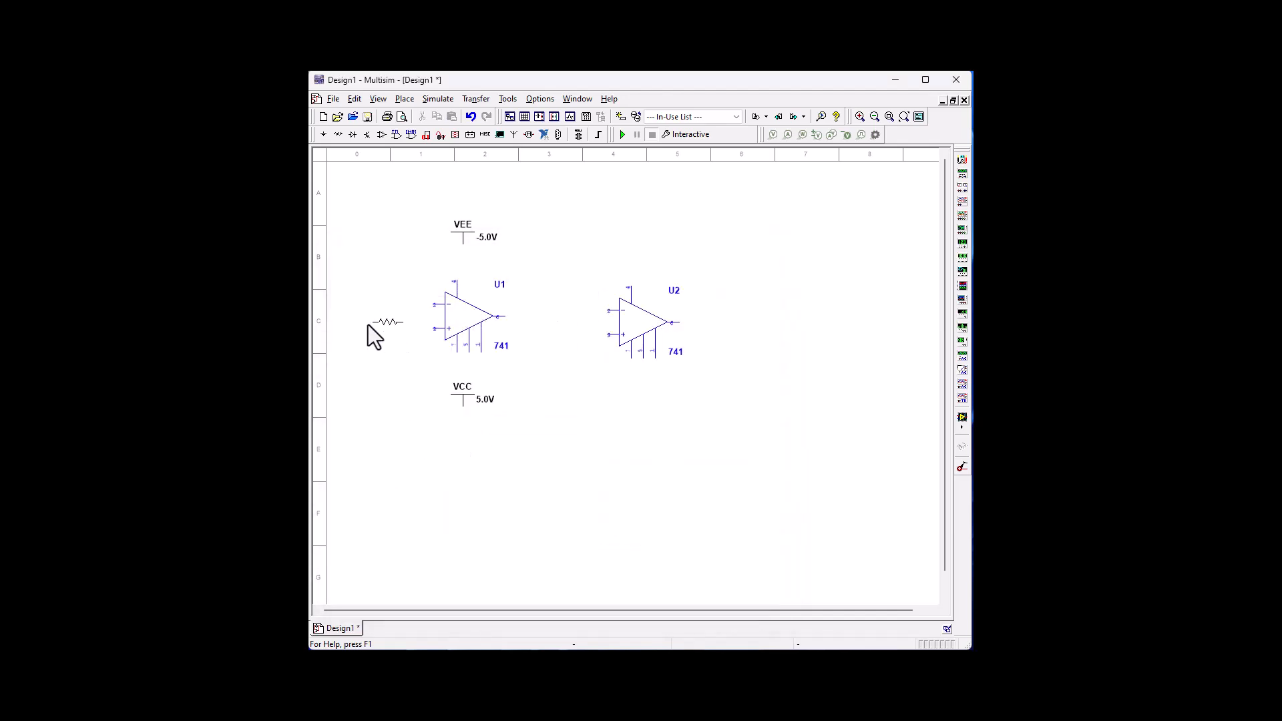
{"action": "left_click", "coordinate": [361, 309]}
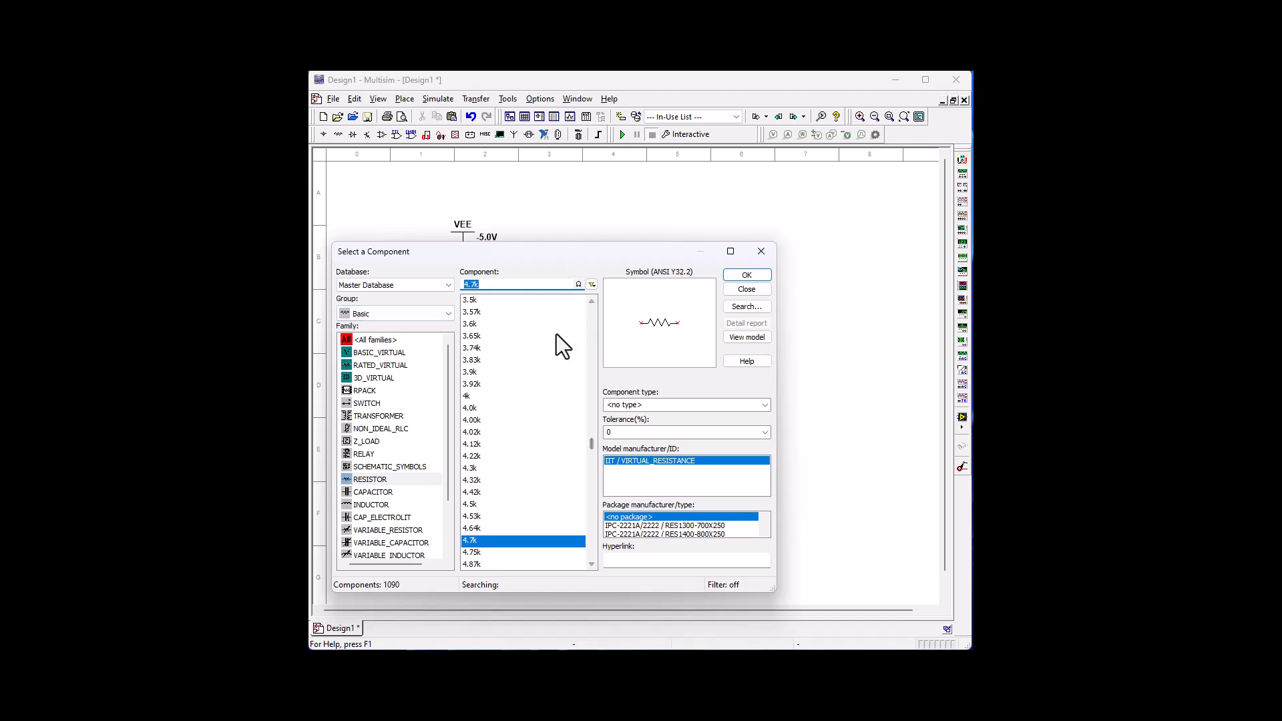
- Place a 100 kΩ resistor just below the 4.7 kΩ resistor R1
{"action": "scroll", "coordinate": [557, 347], "scroll_direction": "down", "scroll_amount": 20}
{"action": "scroll", "coordinate": [548, 376], "scroll_direction": "down", "scroll_amount": 20}
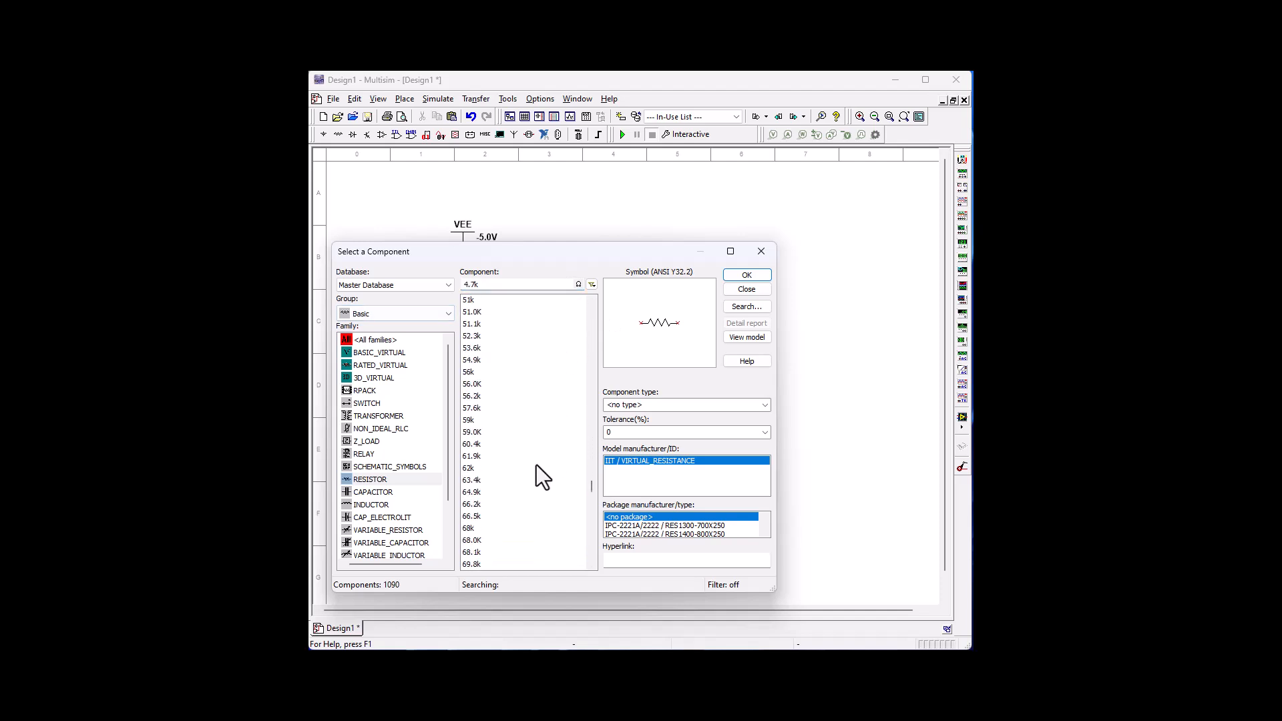
{"action": "scroll", "coordinate": [536, 465], "scroll_direction": "up", "scroll_amount": 13}
{"action": "scroll", "coordinate": [508, 508], "scroll_direction": "down", "scroll_amount": 3}
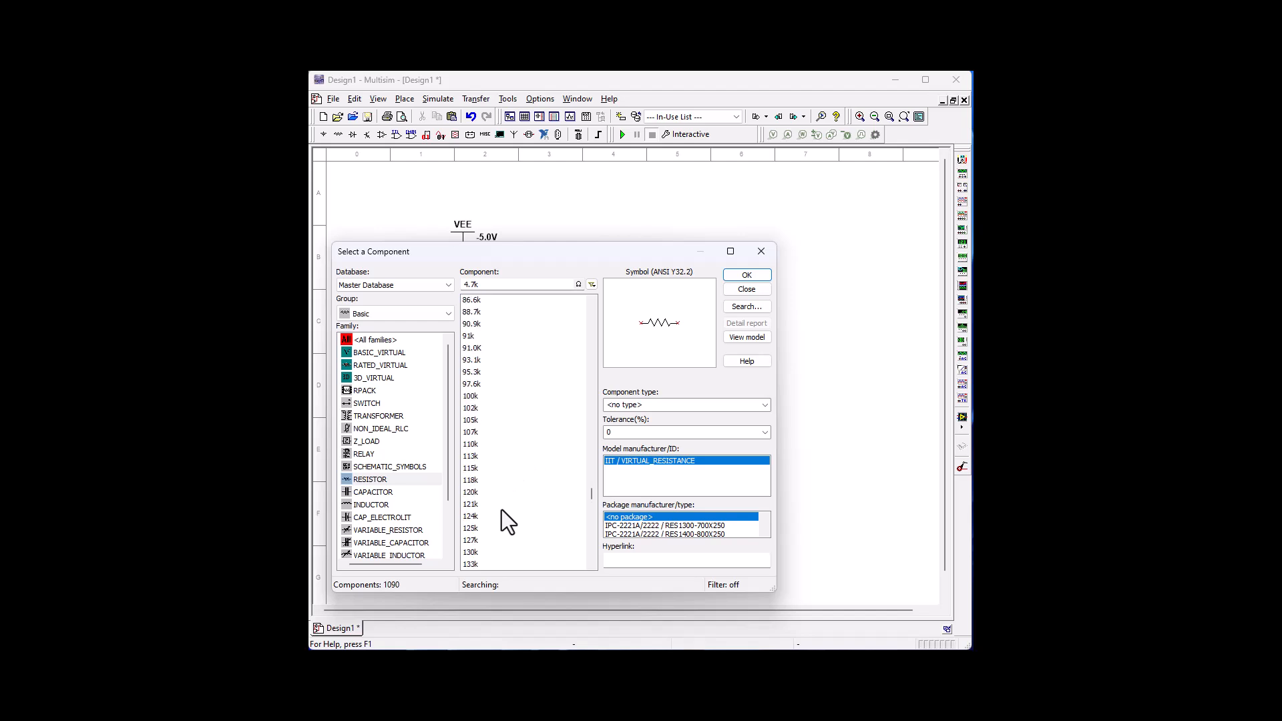
{"action": "scroll", "coordinate": [502, 509], "scroll_direction": "up", "scroll_amount": 2}
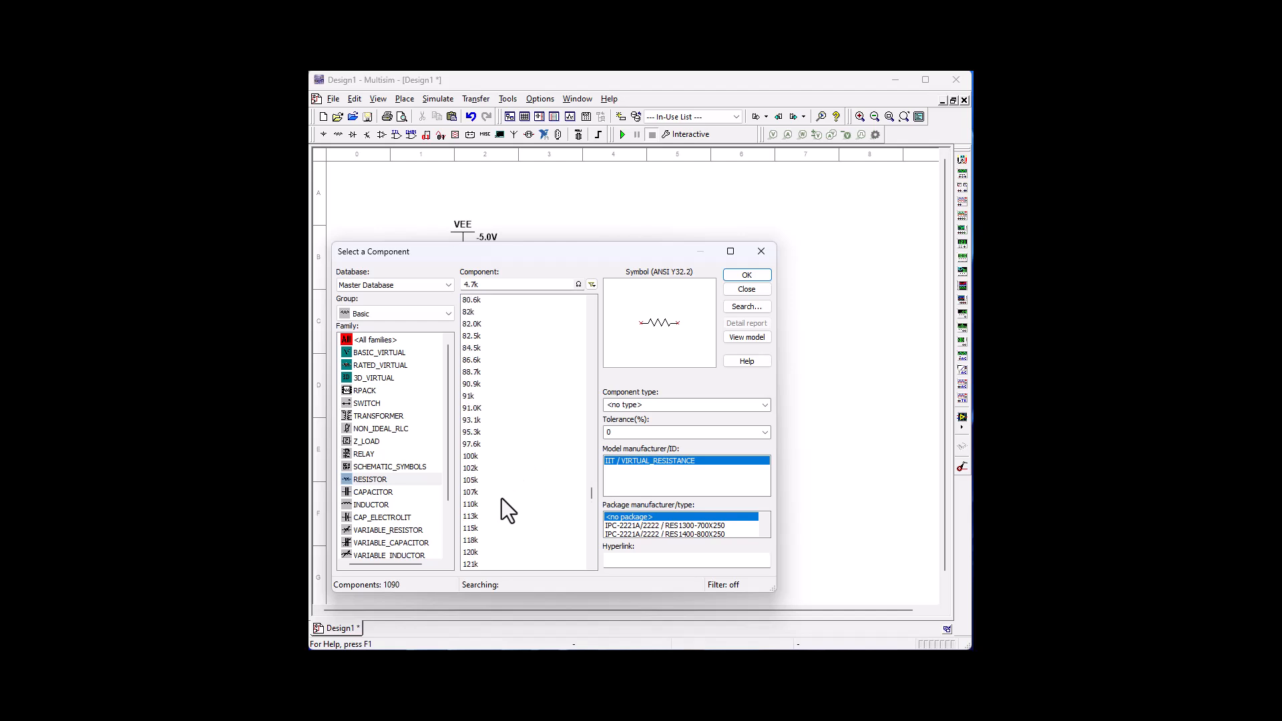
{"action": "left_click", "coordinate": [470, 457]}
{"action": "left_click", "coordinate": [746, 275]}
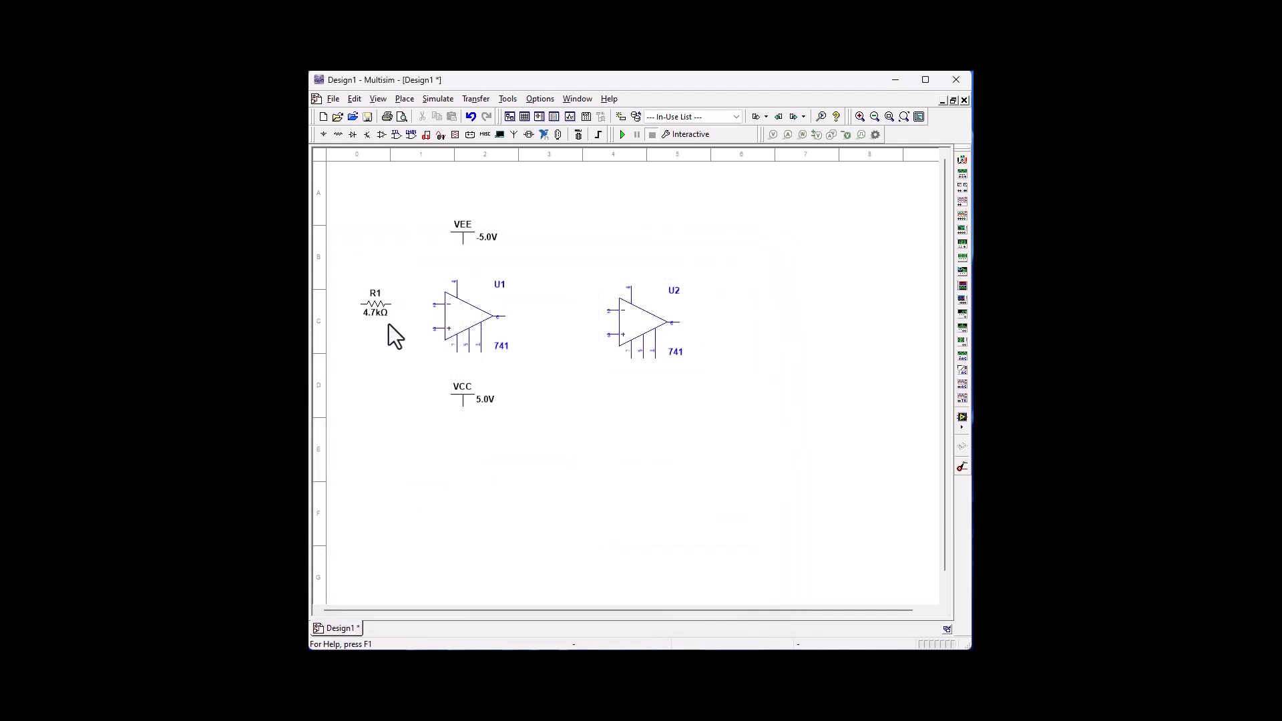
{"action": "left_click", "coordinate": [350, 335]}
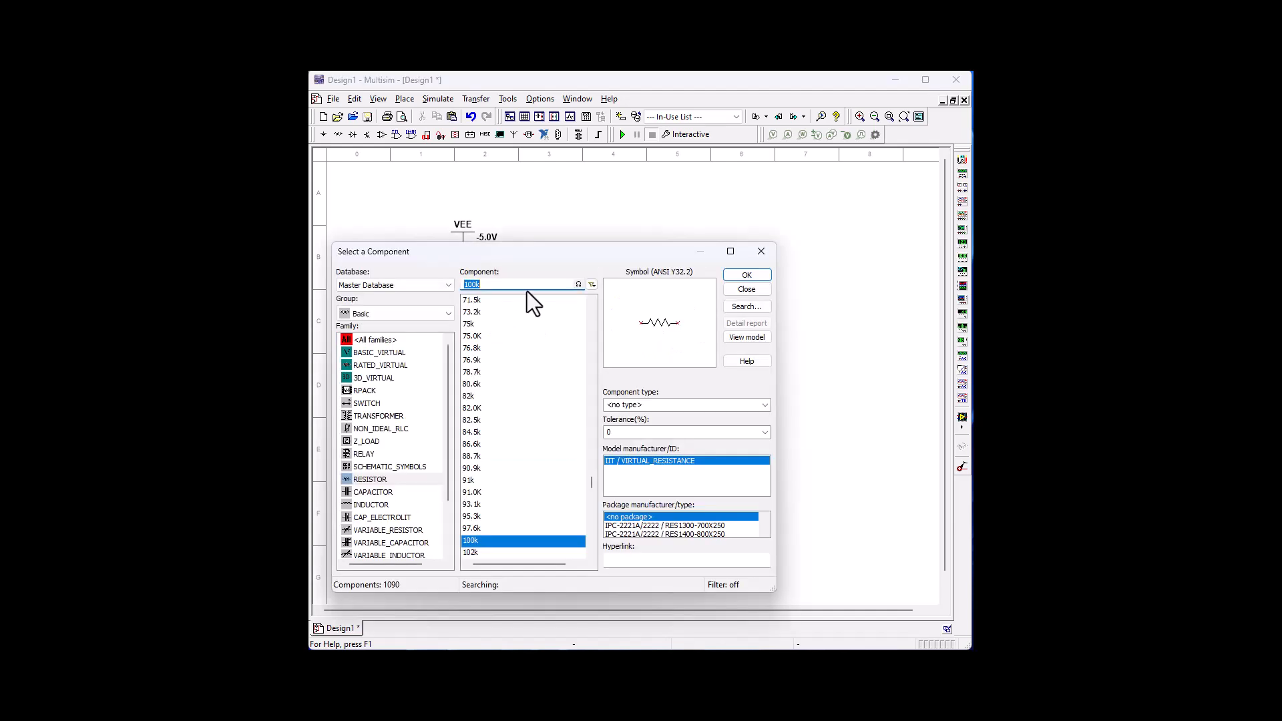
- Place a 12 kΩ resistor below the 100 kΩ resistor R2
{"action": "scroll", "coordinate": [543, 402], "scroll_direction": "up", "scroll_amount": 20}
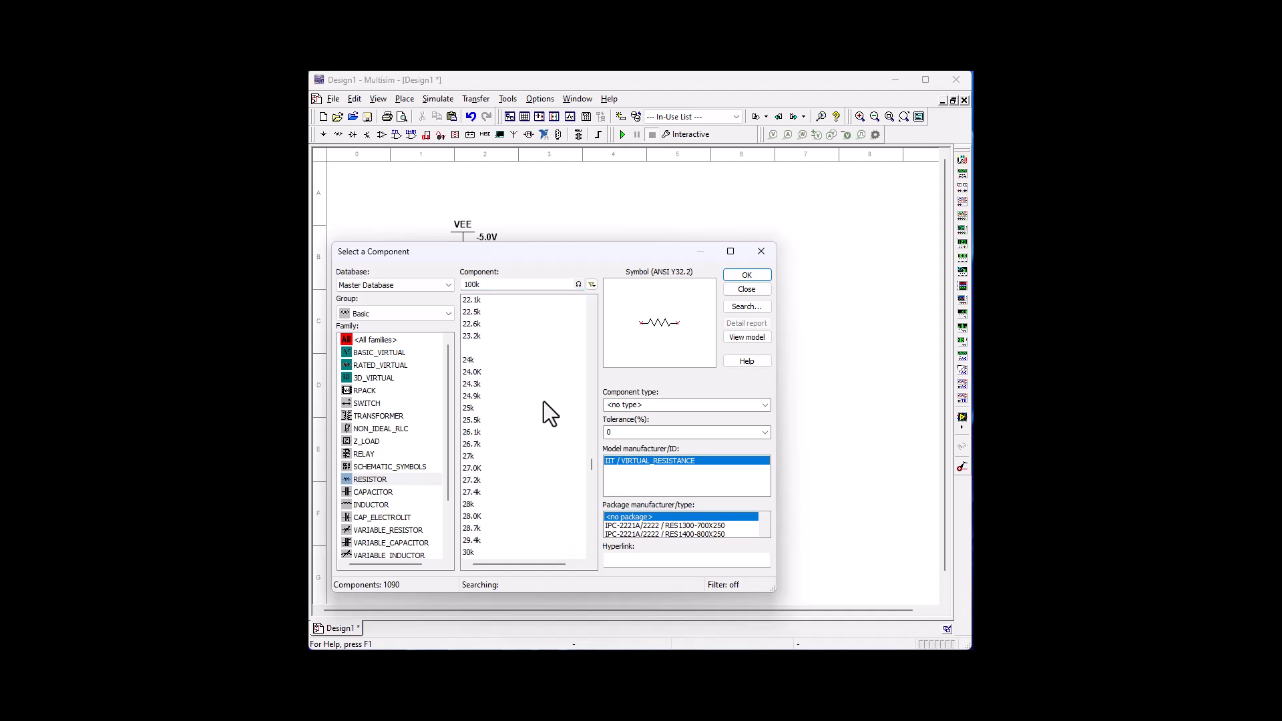
{"action": "scroll", "coordinate": [544, 403], "scroll_direction": "up", "scroll_amount": 10}
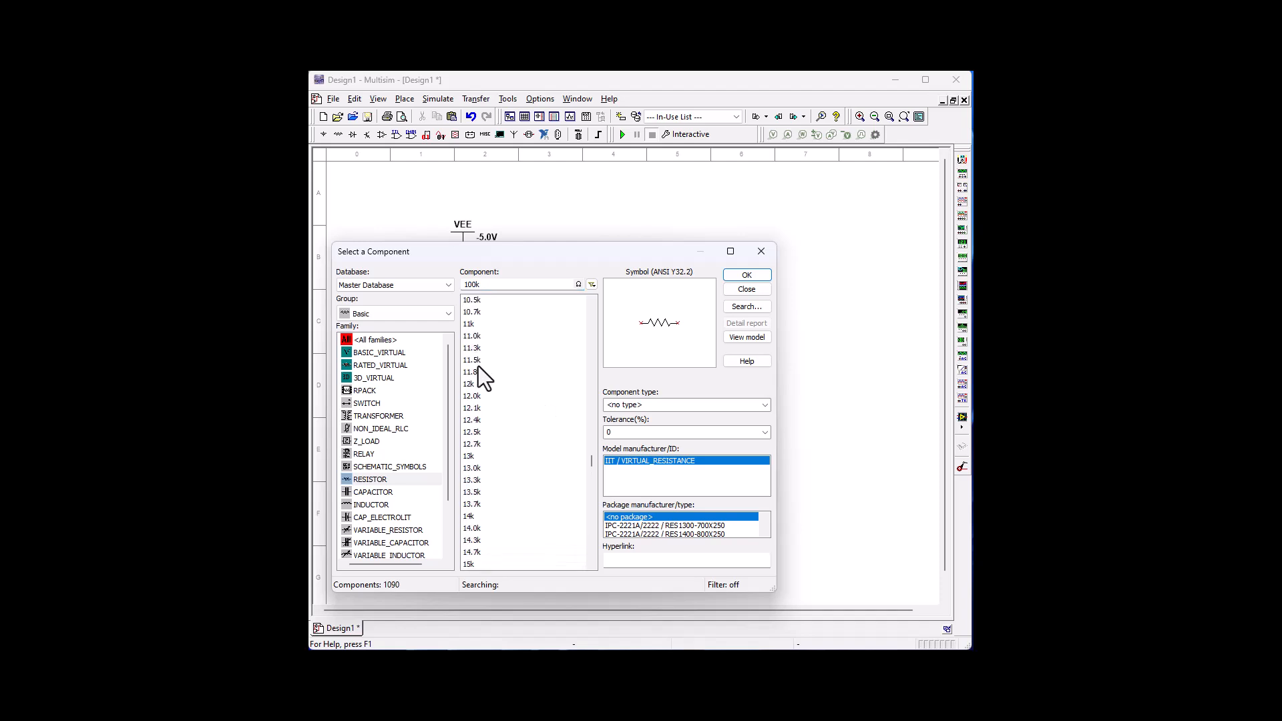
{"action": "left_click", "coordinate": [475, 384]}
{"action": "left_click", "coordinate": [747, 276]}
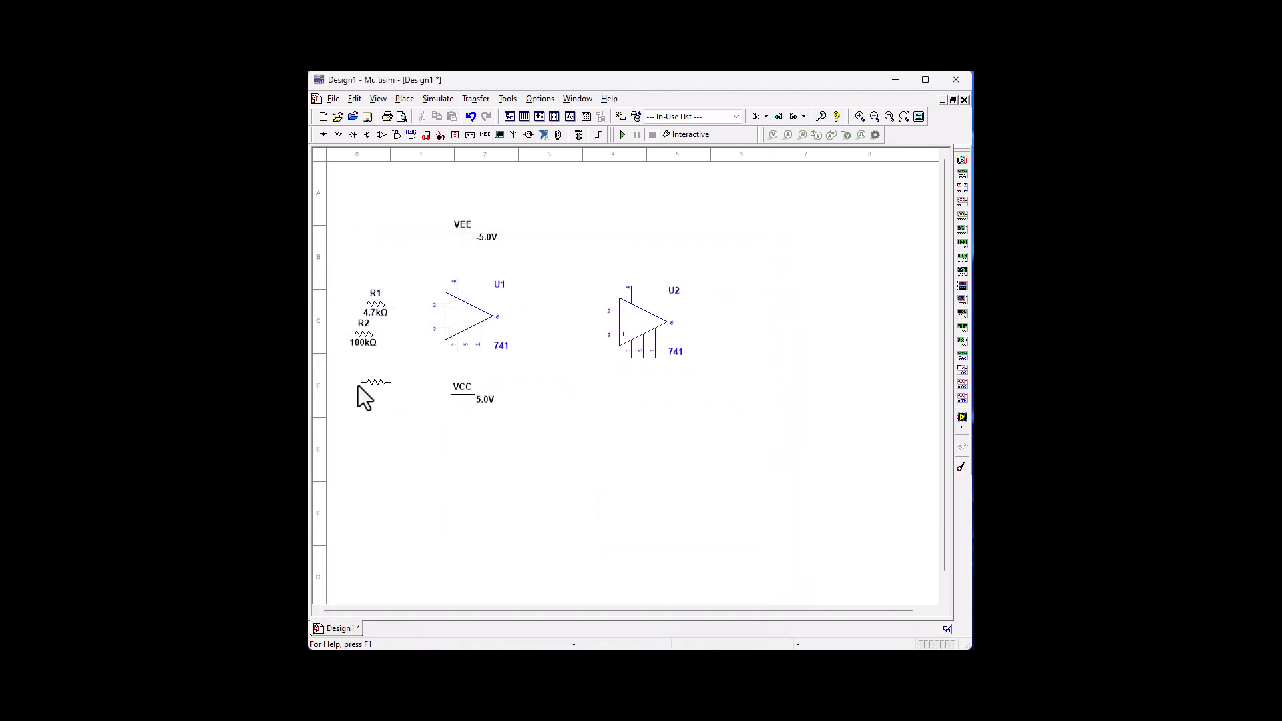
{"action": "left_click", "coordinate": [358, 386]}
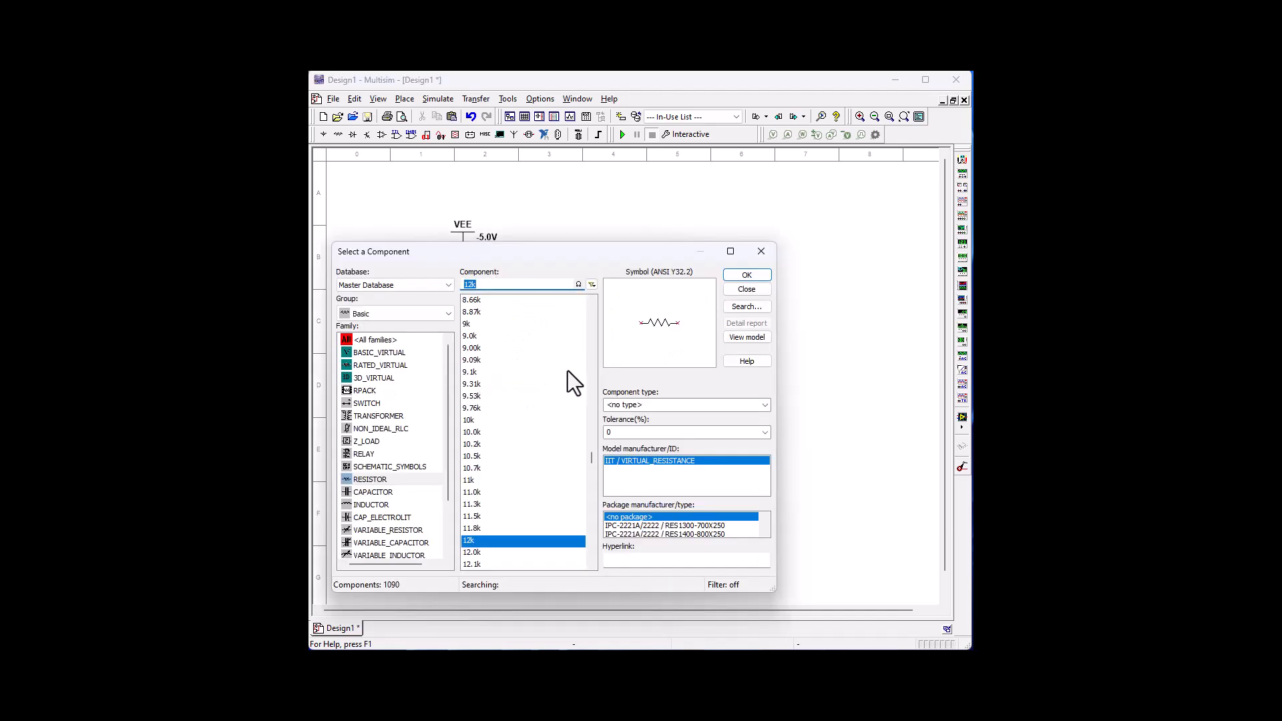
- Place a 9.1 kΩ resistor below and between the two op-amps
{"action": "left_click", "coordinate": [472, 372]}
{"action": "left_click", "coordinate": [734, 275]}
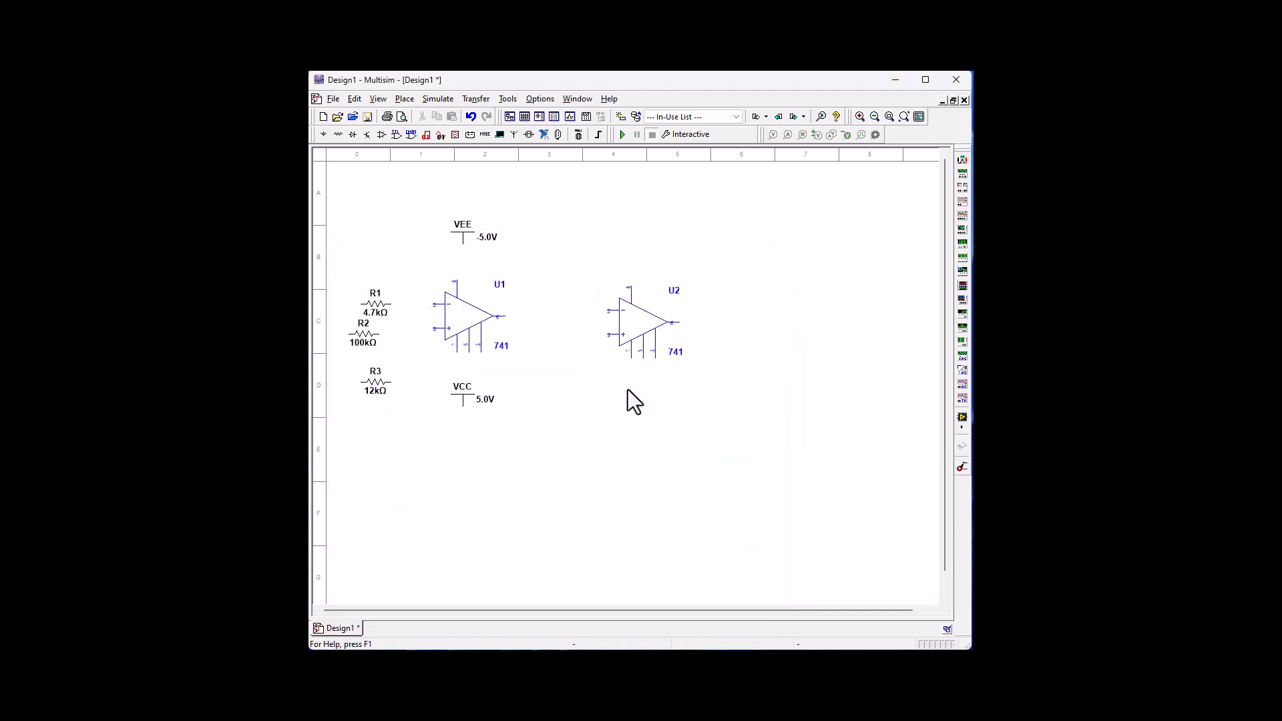
{"action": "left_click", "coordinate": [559, 433]}
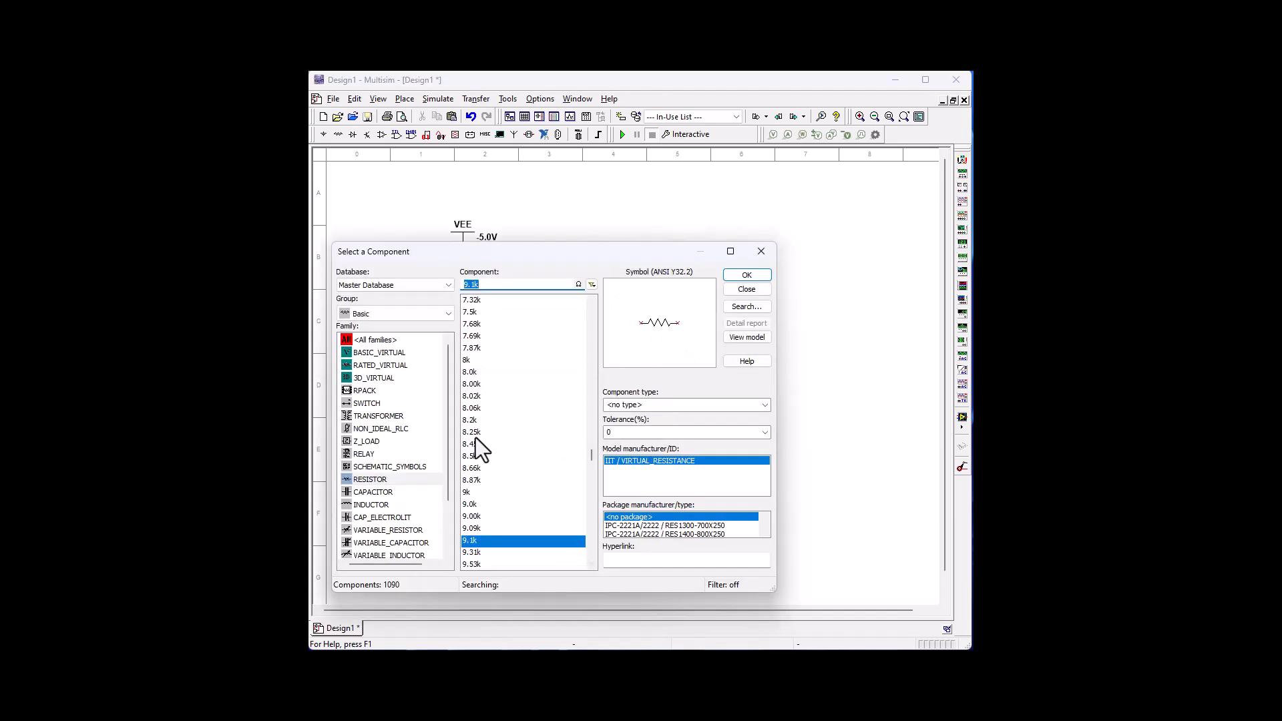
- Place a 1.2 kΩ resistor above R1, to the left of the VEE supply
{"action": "scroll", "coordinate": [479, 448], "scroll_direction": "up", "scroll_amount": 20}
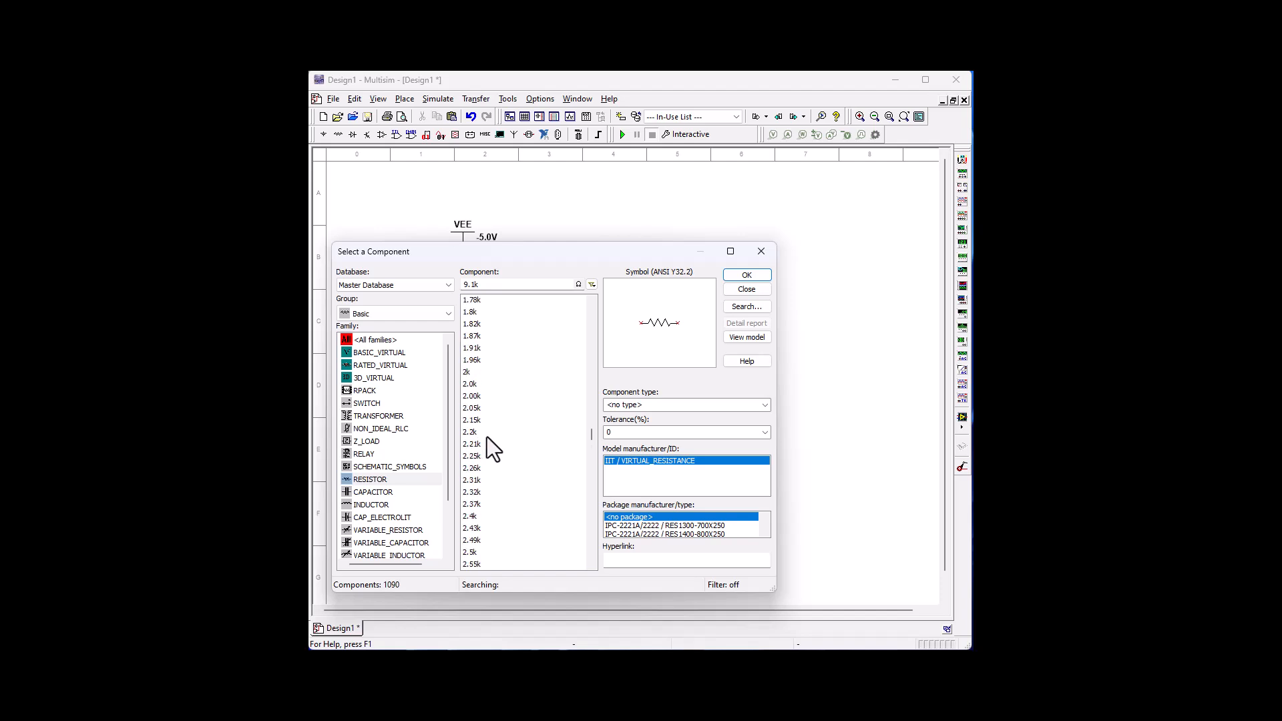
{"action": "scroll", "coordinate": [491, 438], "scroll_direction": "up", "scroll_amount": 8}
{"action": "left_click", "coordinate": [474, 372]}
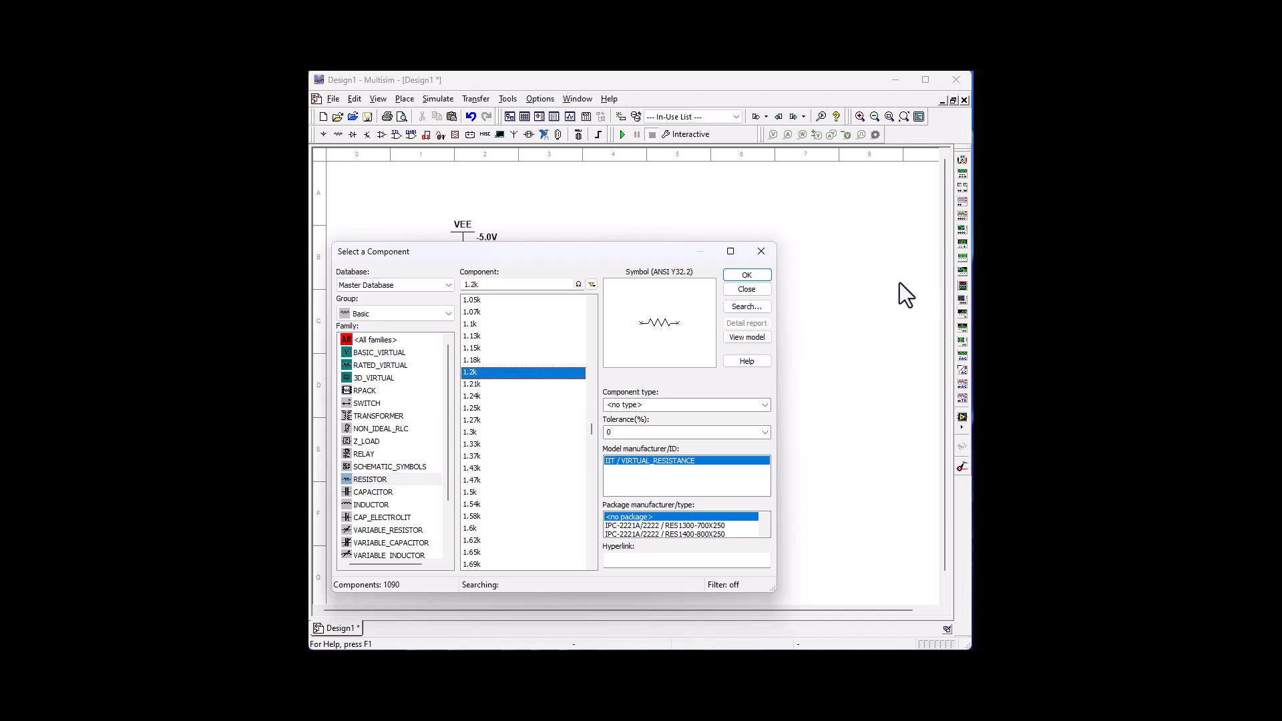
{"action": "left_click", "coordinate": [746, 275]}
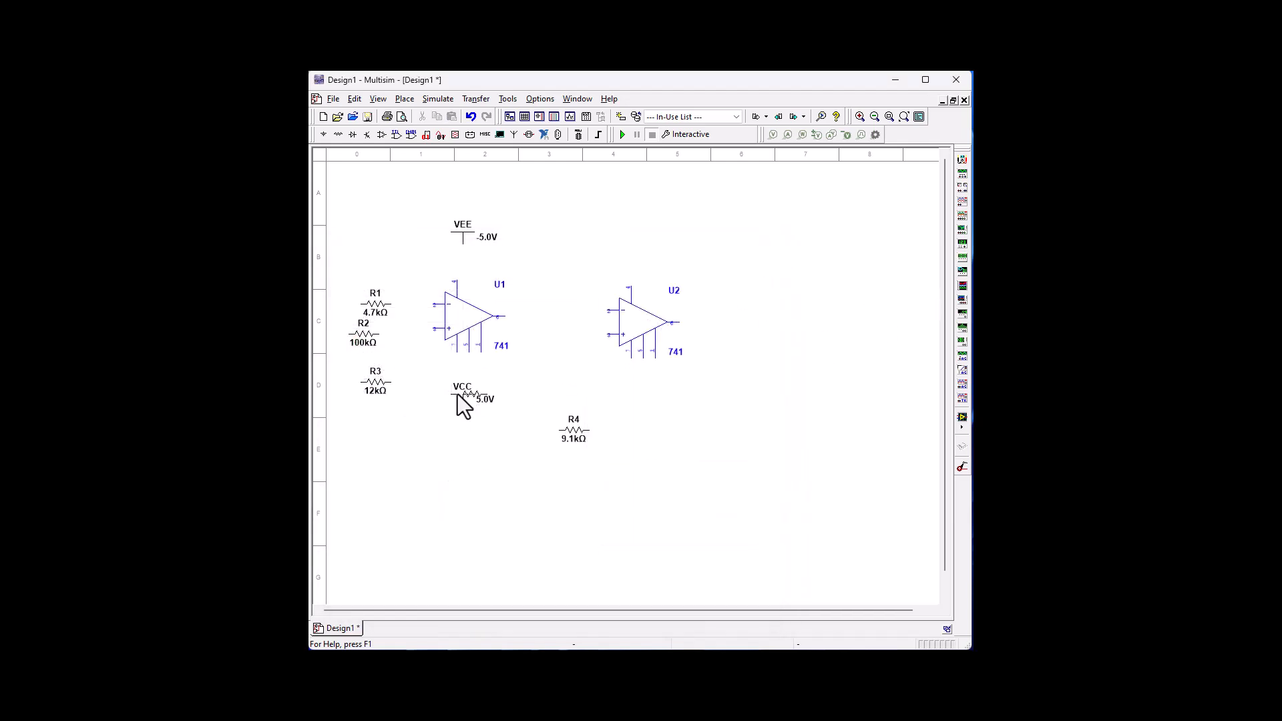
{"action": "left_click", "coordinate": [398, 262]}
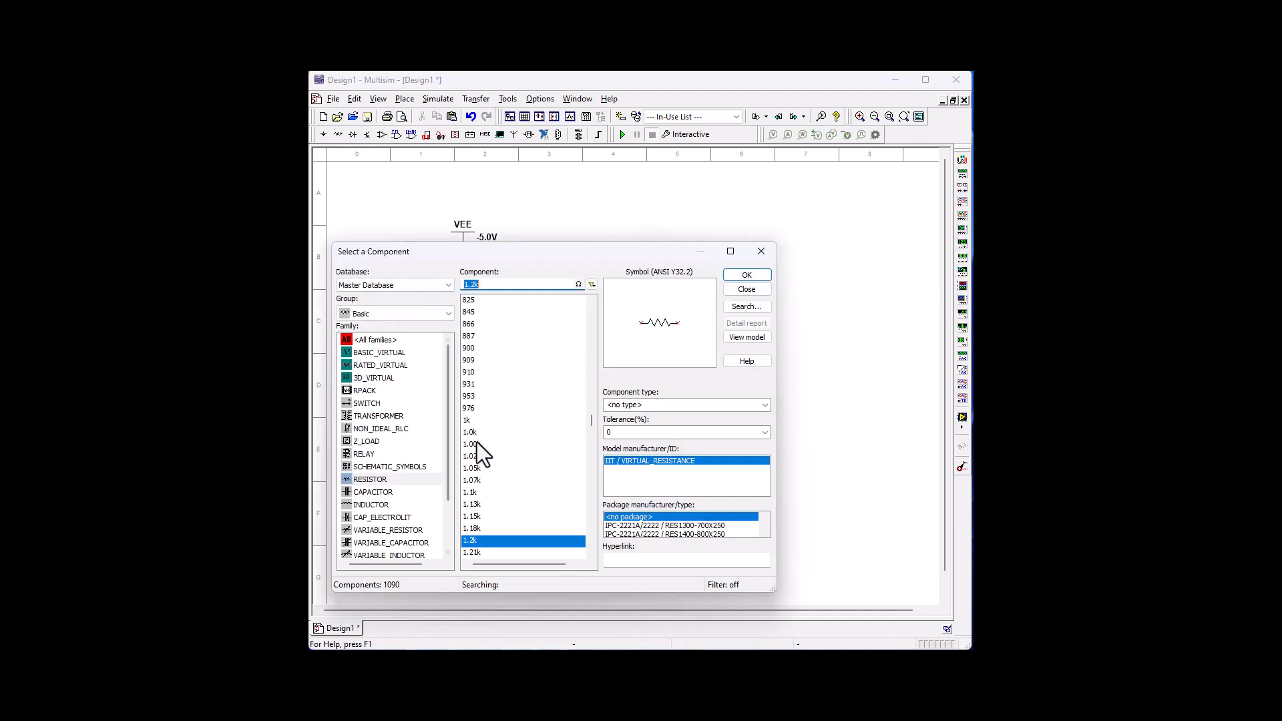
- Place a 33 kΩ resistor between the two op-amps, slightly above their level
{"action": "scroll", "coordinate": [487, 469], "scroll_direction": "down", "scroll_amount": 8}
{"action": "scroll", "coordinate": [487, 469], "scroll_direction": "down", "scroll_amount": 20}
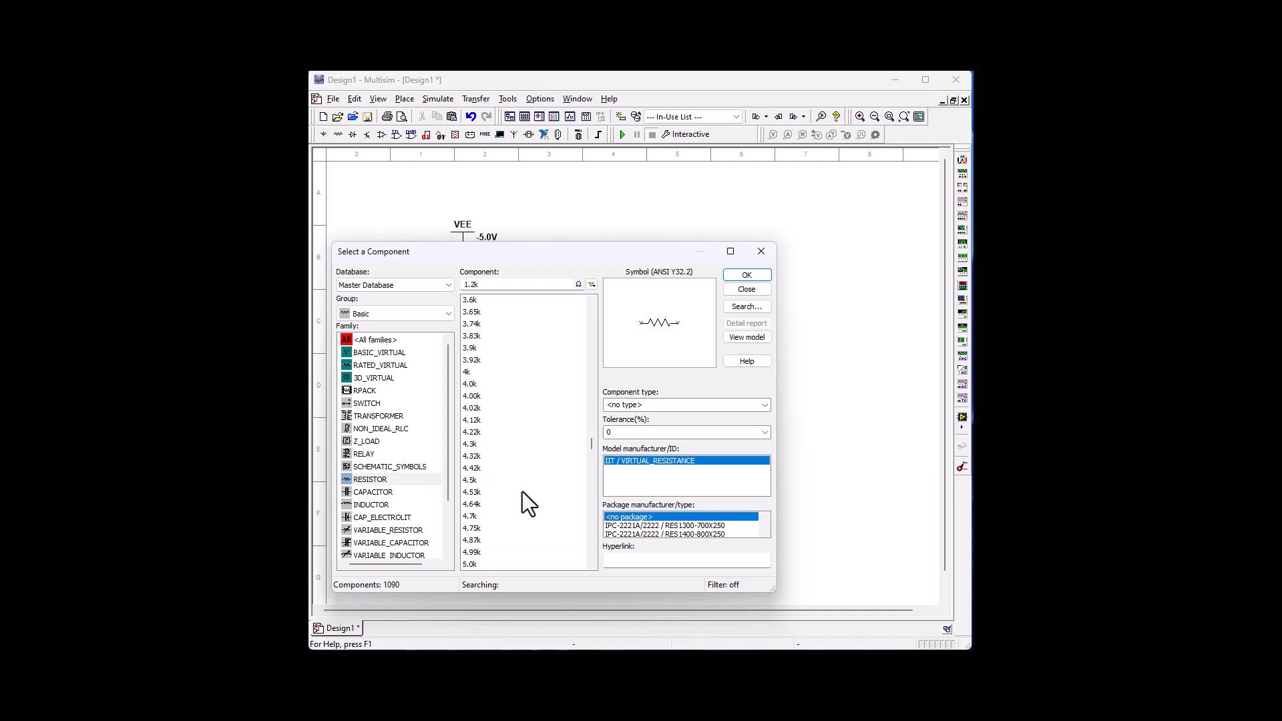
{"action": "scroll", "coordinate": [519, 491], "scroll_direction": "down", "scroll_amount": 20}
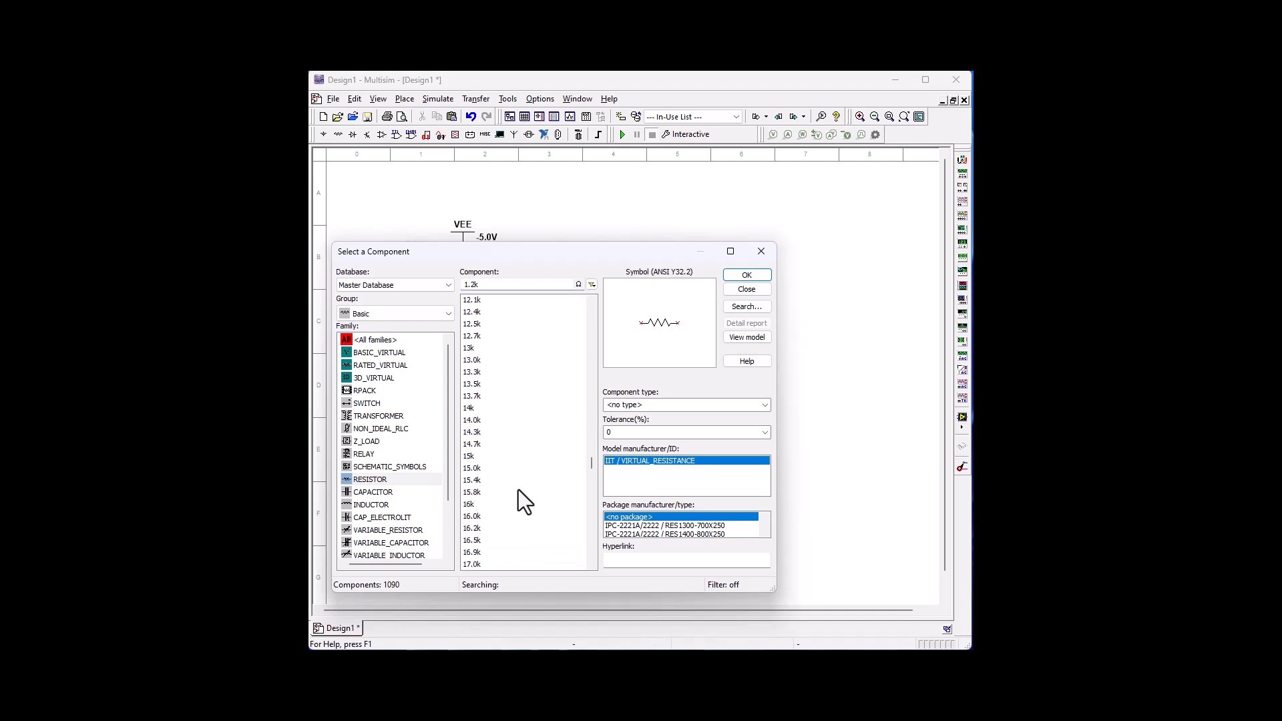
{"action": "scroll", "coordinate": [518, 488], "scroll_direction": "down", "scroll_amount": 10}
{"action": "left_click", "coordinate": [506, 396]}
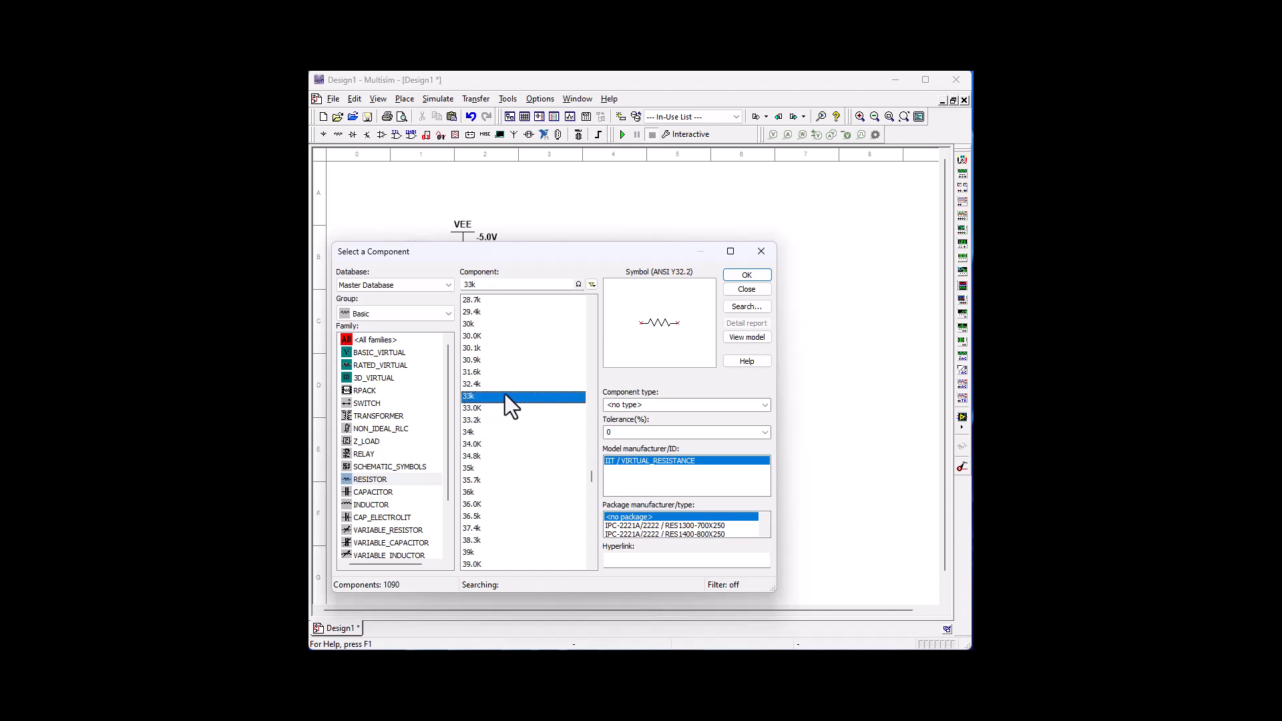
{"action": "left_click", "coordinate": [755, 275]}
{"action": "left_click", "coordinate": [543, 275]}
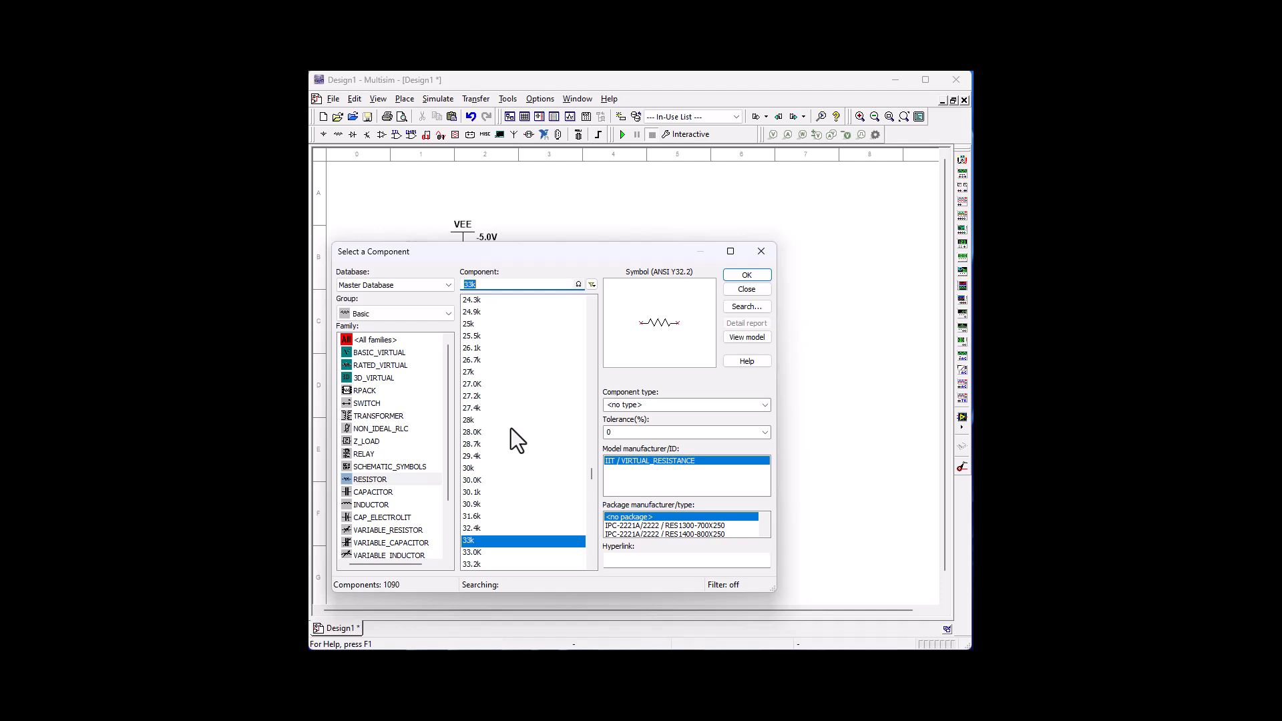
- Place an 18.2 kΩ resistor directly above the 33 kΩ resistor R6
{"action": "scroll", "coordinate": [551, 491], "scroll_direction": "up", "scroll_amount": 12}
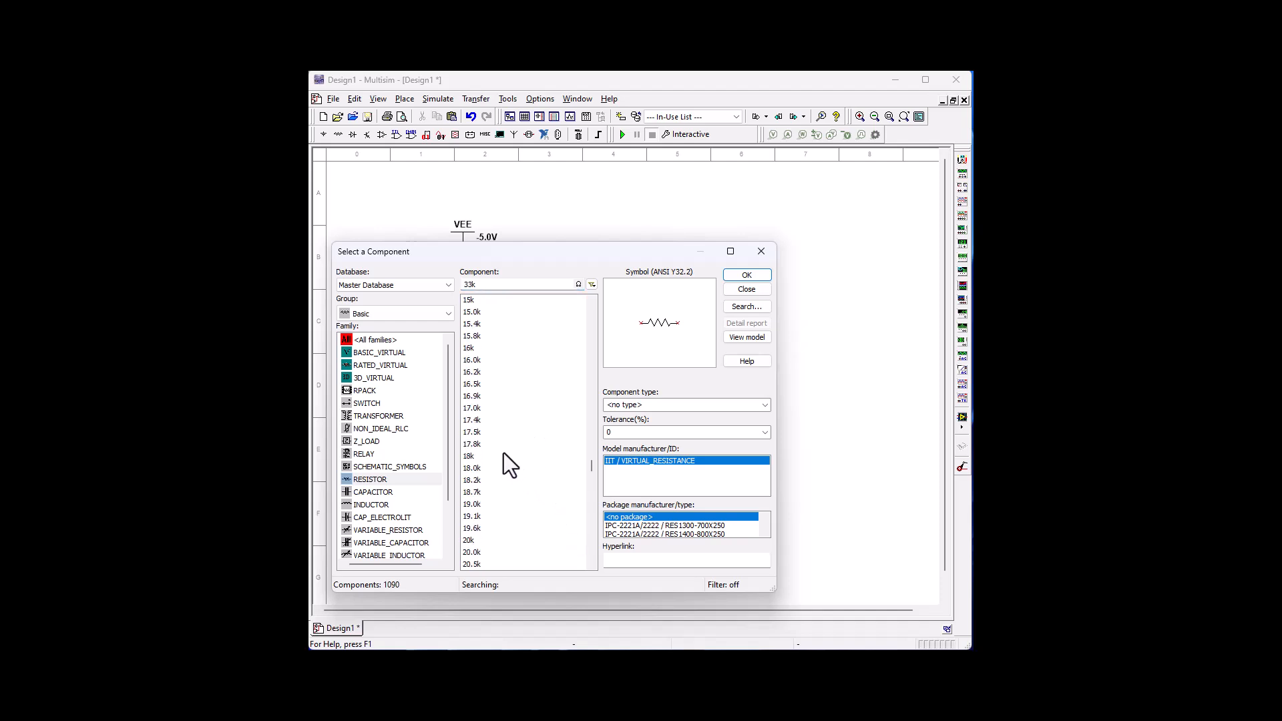
{"action": "left_click", "coordinate": [473, 481]}
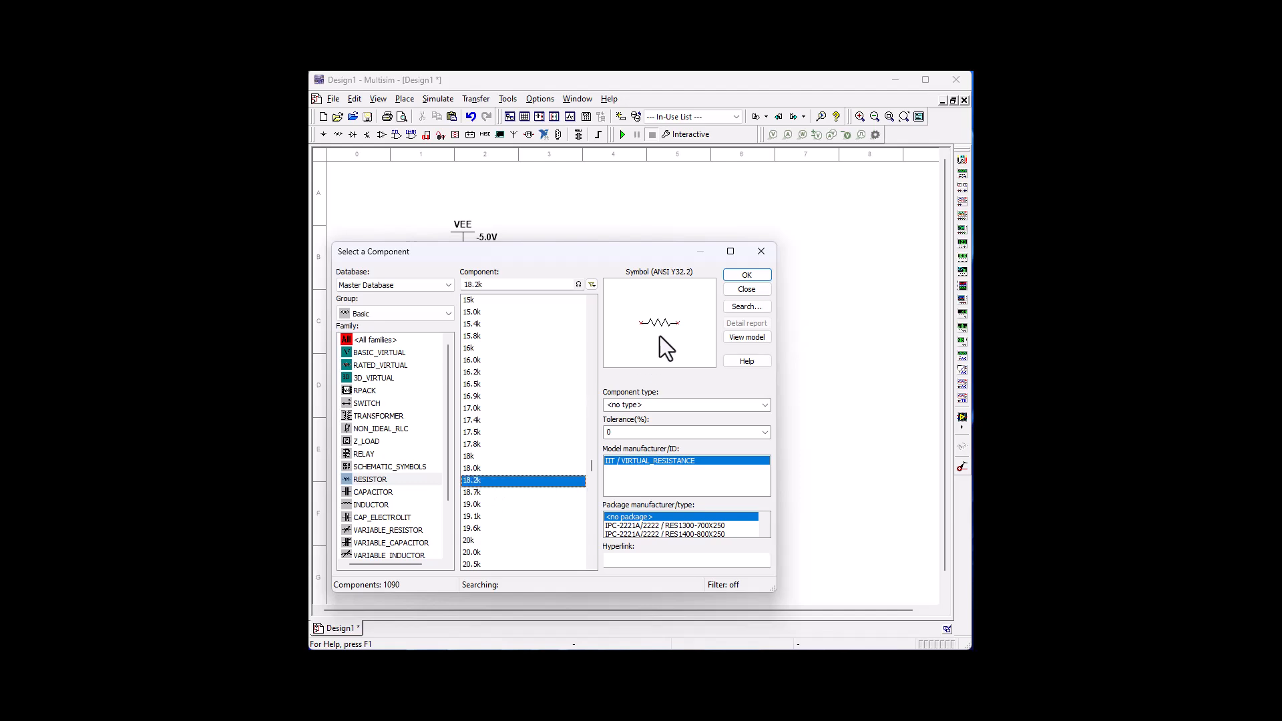
{"action": "left_click", "coordinate": [733, 275]}
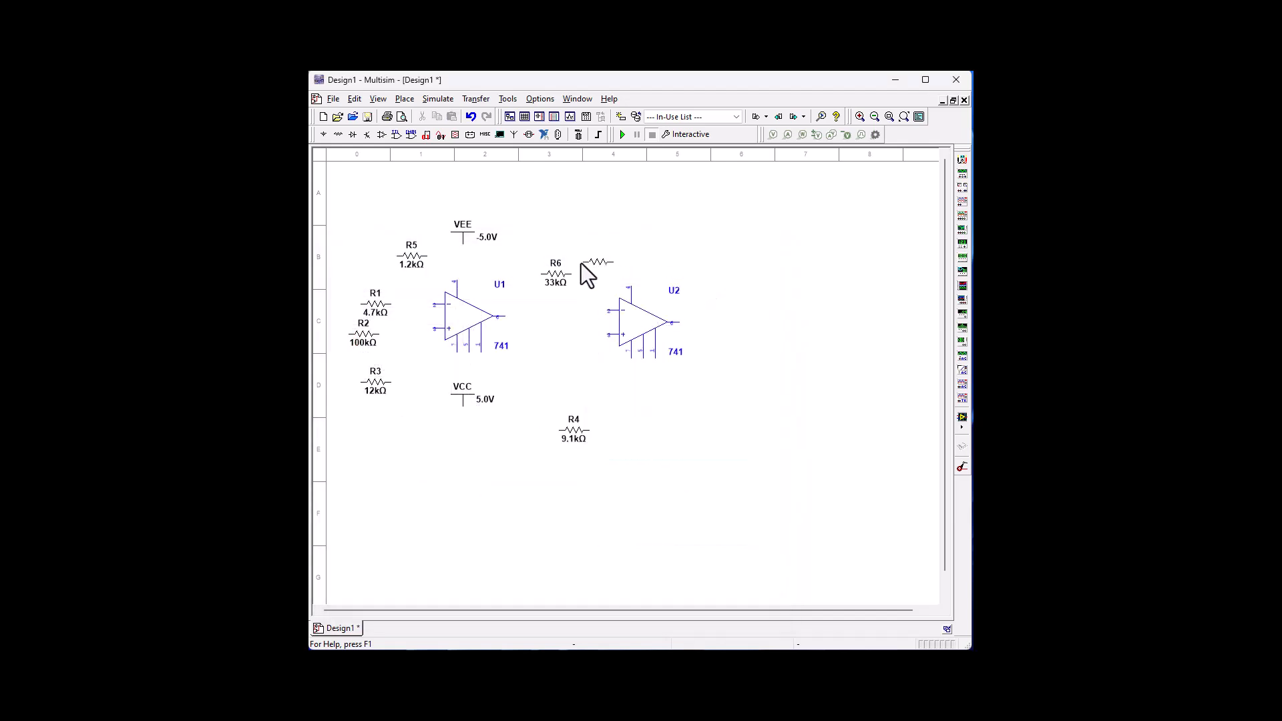
{"action": "left_click", "coordinate": [539, 222]}
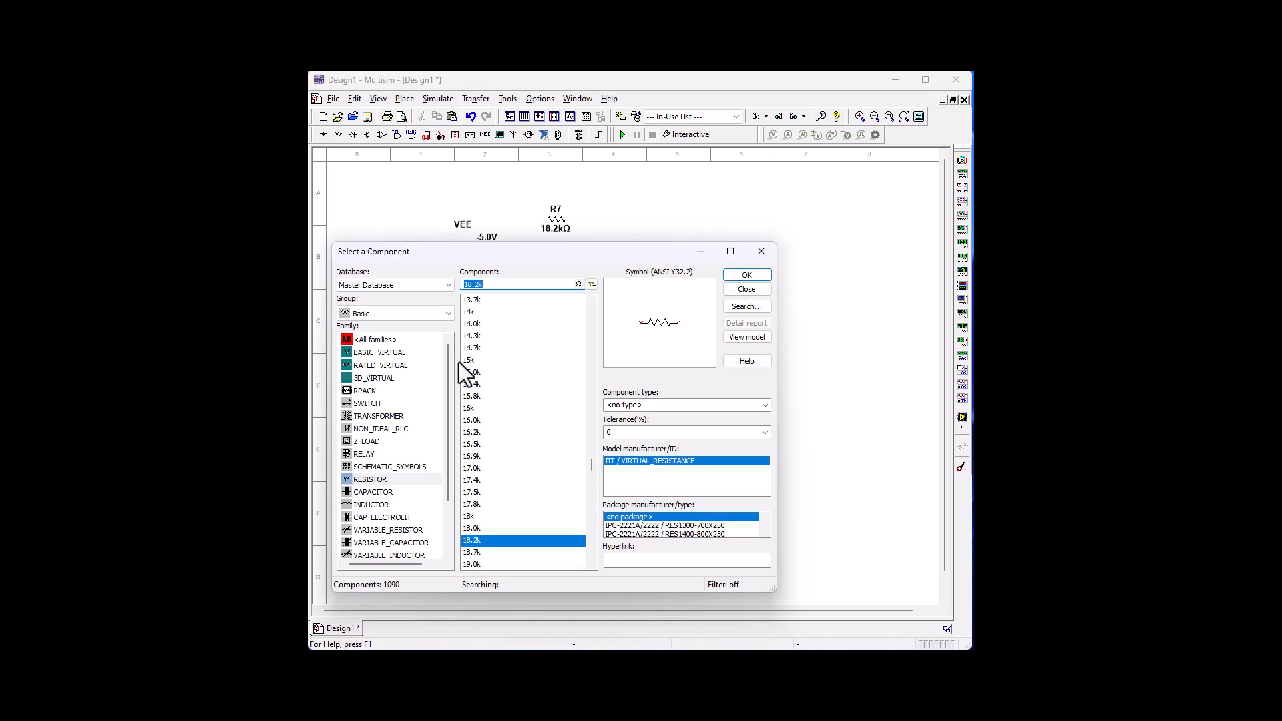
- Place two 2.2 nF capacitors from the Basic group below the VCC supply, the second one just above the first
{"action": "left_click", "coordinate": [373, 495]}
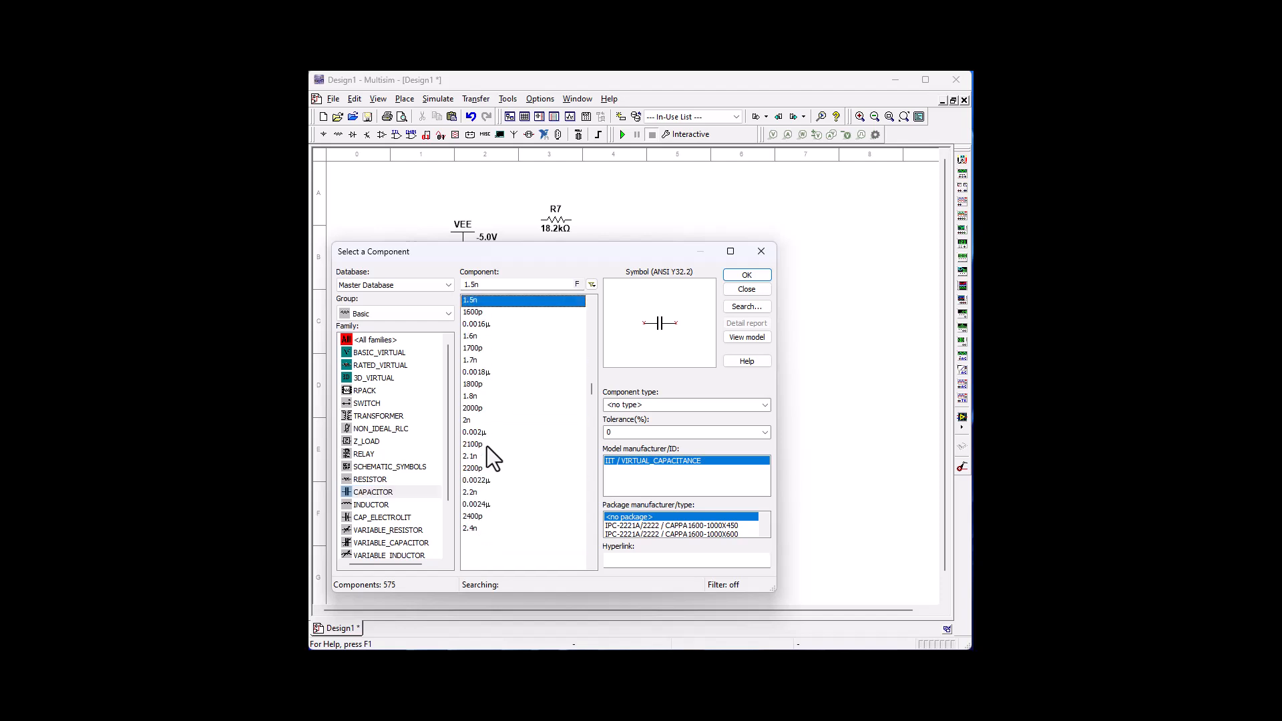
{"action": "scroll", "coordinate": [519, 405], "scroll_direction": "down", "scroll_amount": 2}
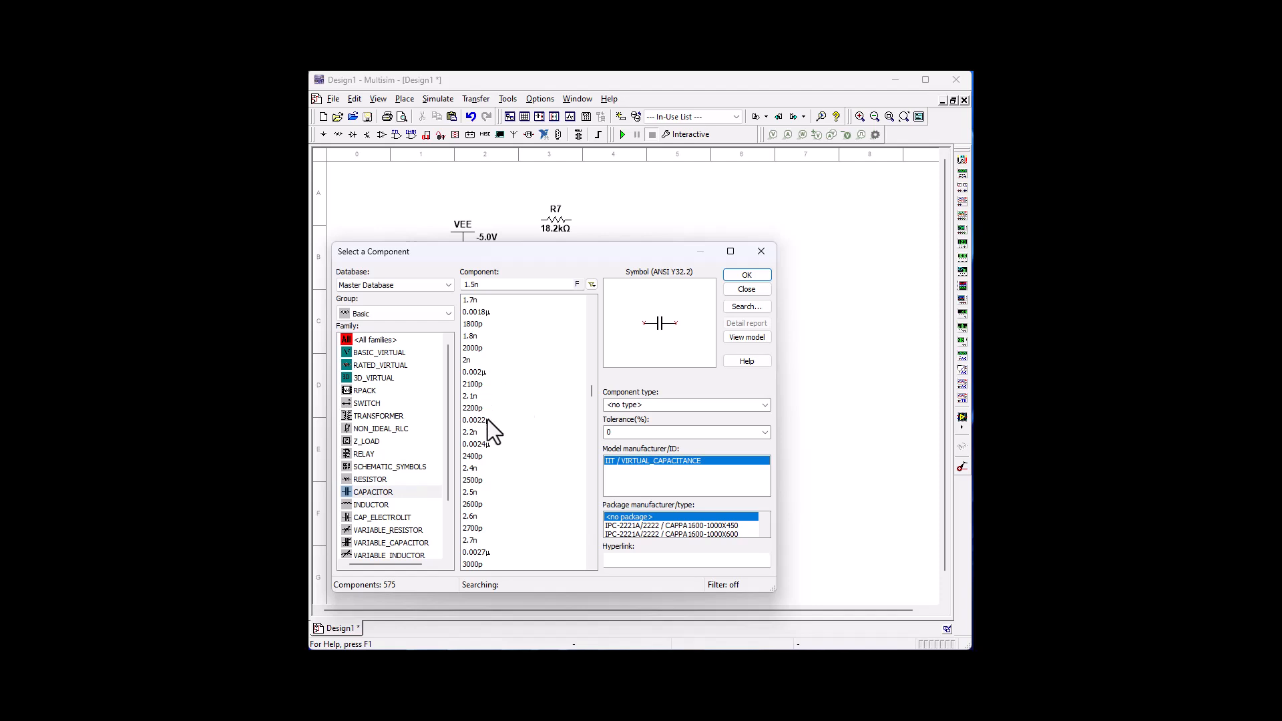
{"action": "left_click", "coordinate": [472, 432]}
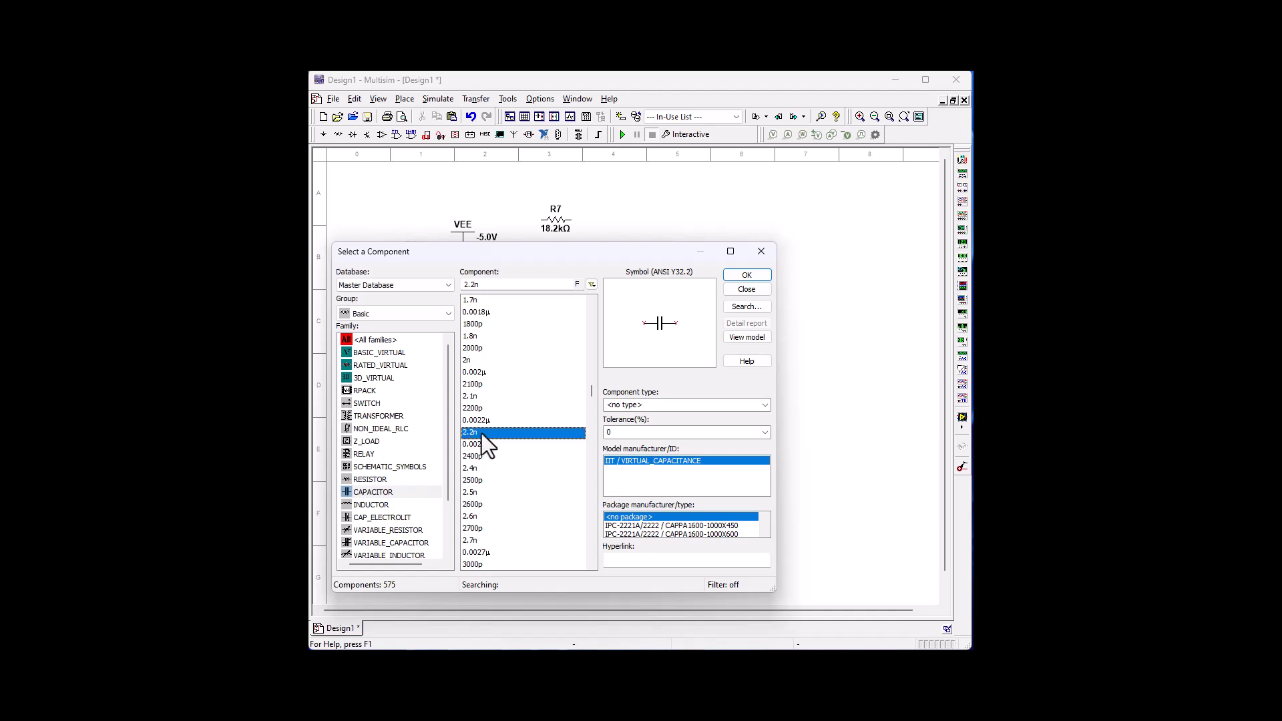
{"action": "left_click", "coordinate": [760, 251]}
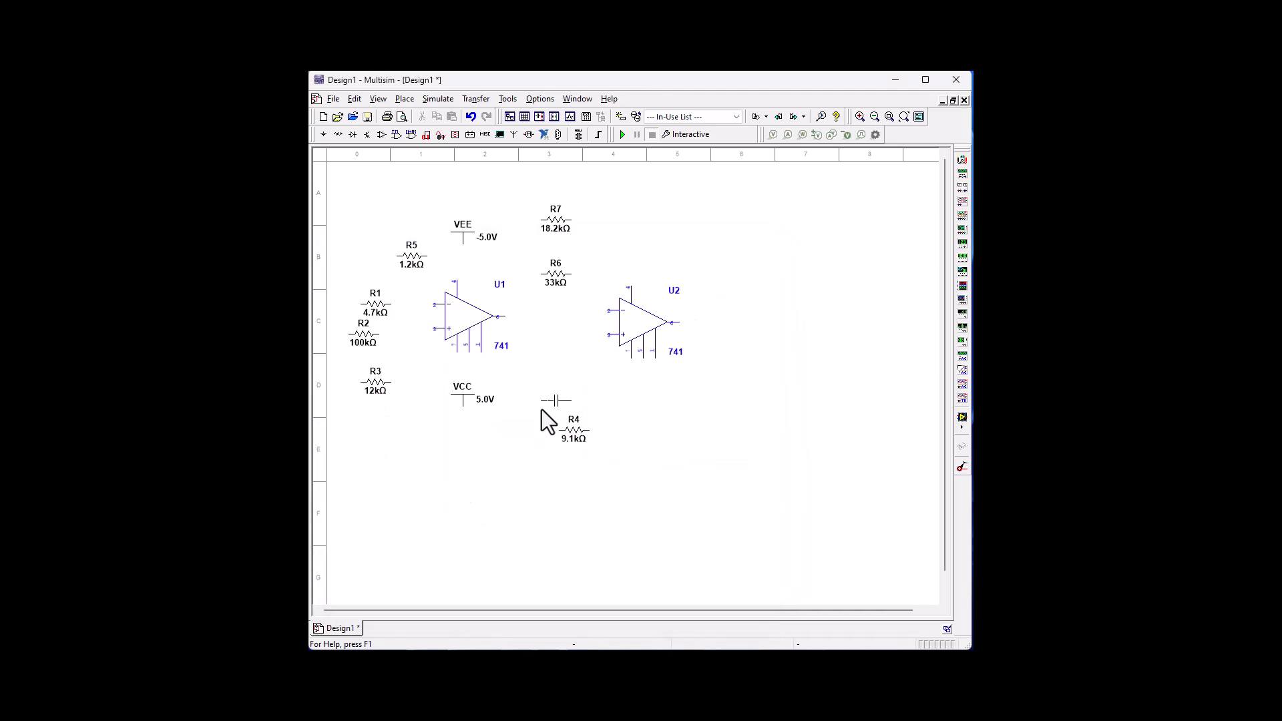
{"action": "left_click", "coordinate": [443, 479]}
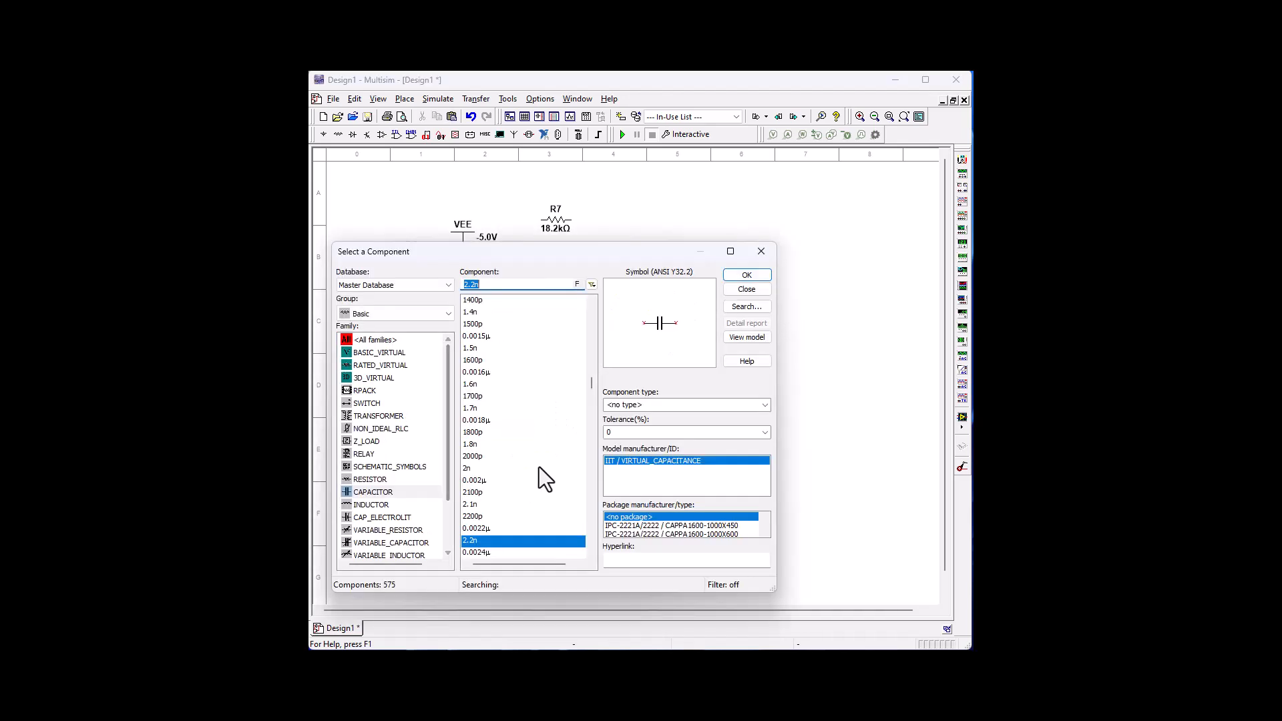
{"action": "left_click", "coordinate": [739, 274]}
{"action": "left_click", "coordinate": [447, 439]}
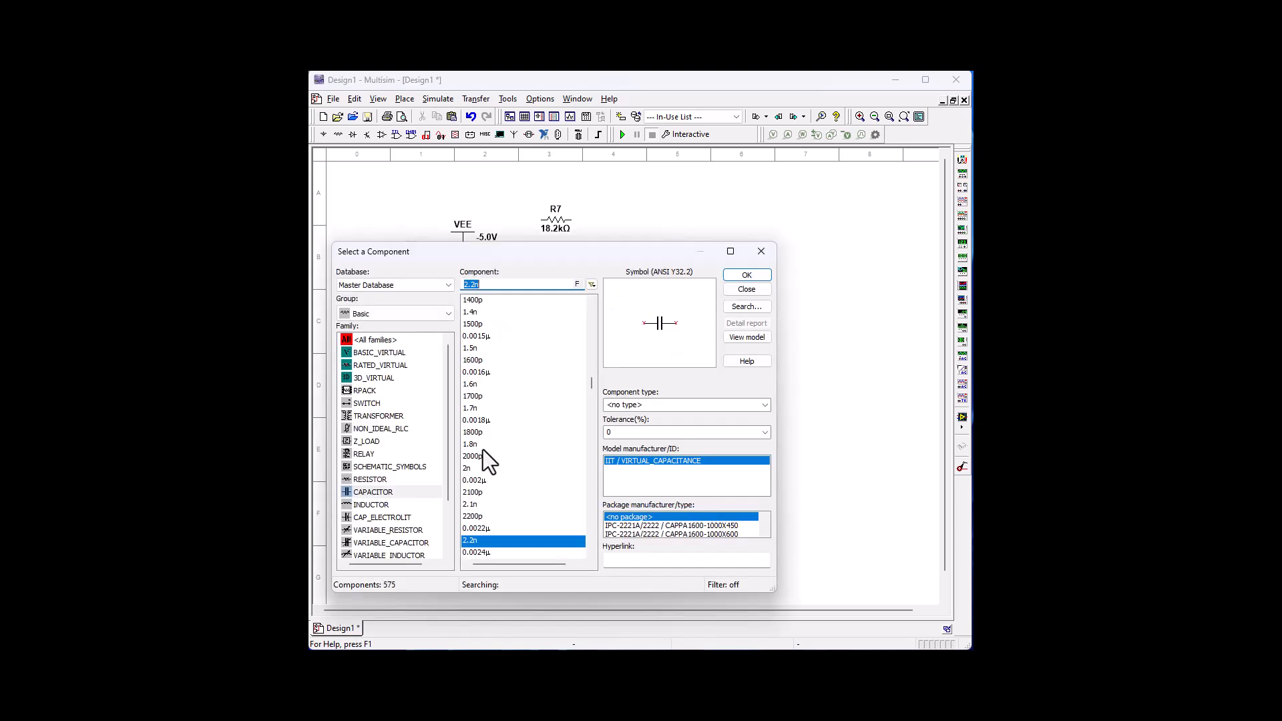
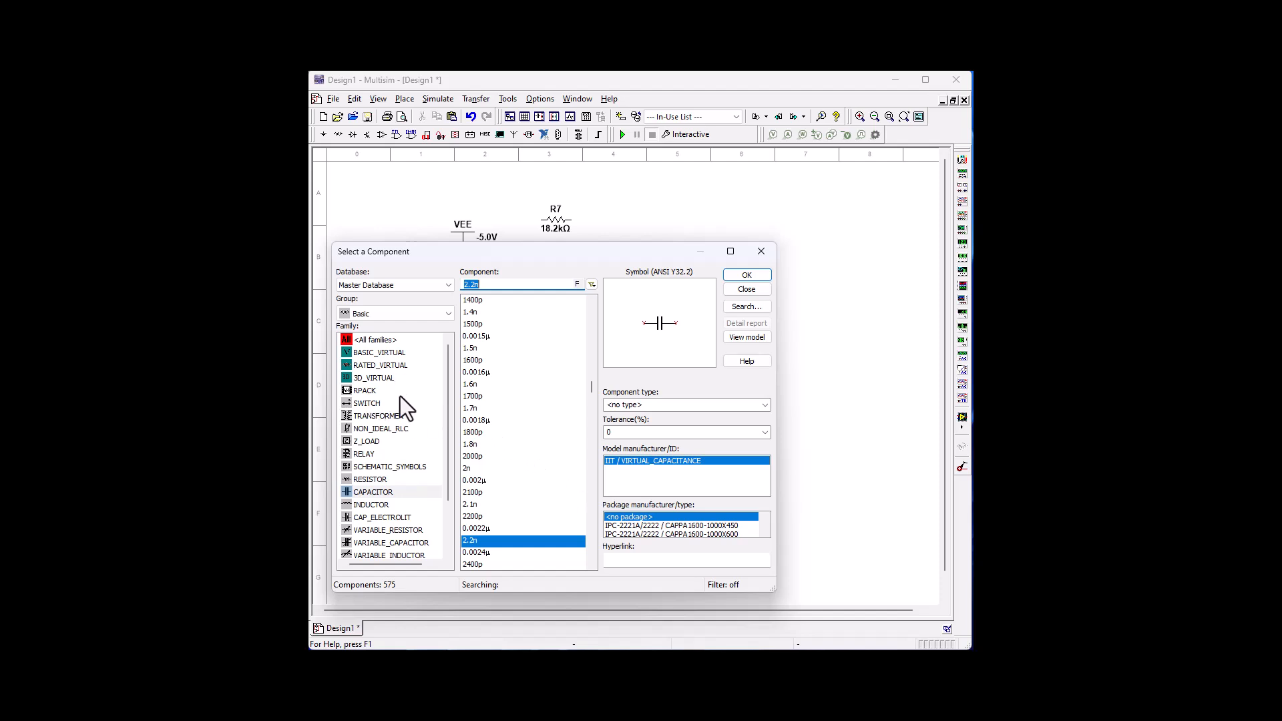
- Place an AC_VOLTAGE source from the Sources group's signal voltage sources below and left of the 12 kΩ resistor R3
{"action": "scroll", "coordinate": [407, 443], "scroll_direction": "down", "scroll_amount": 2}
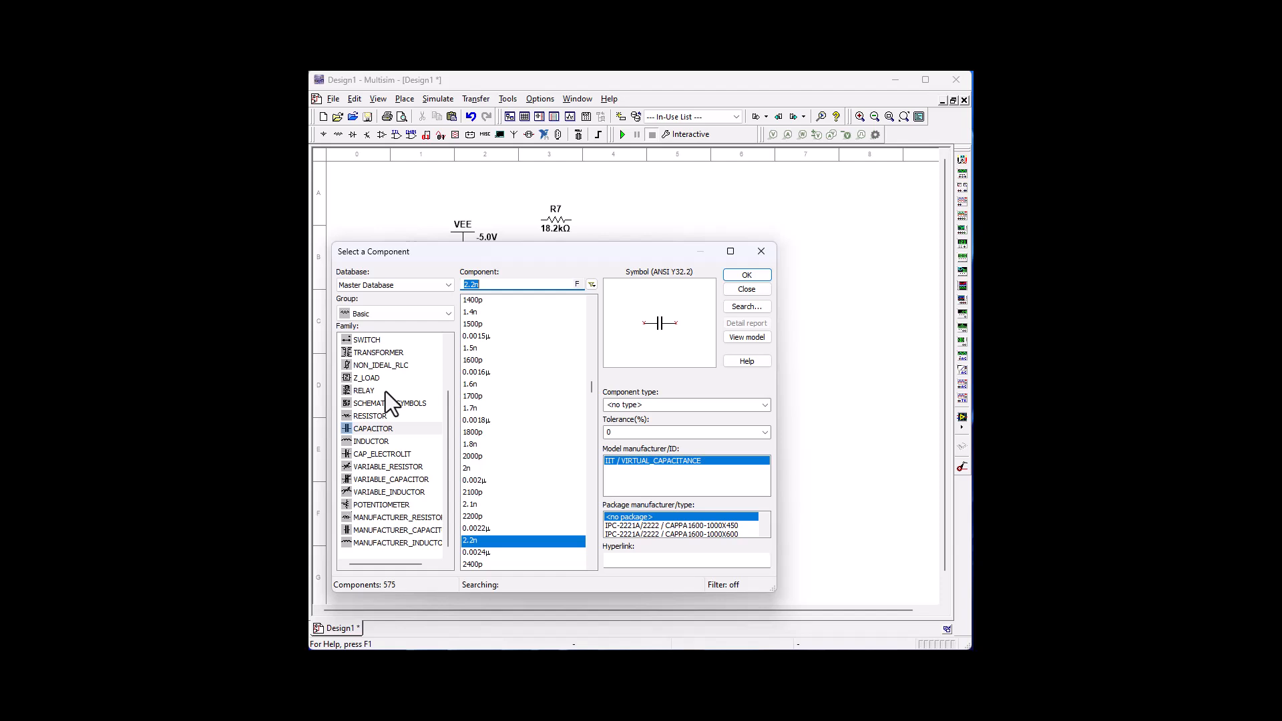
{"action": "scroll", "coordinate": [386, 393], "scroll_direction": "up", "scroll_amount": 2}
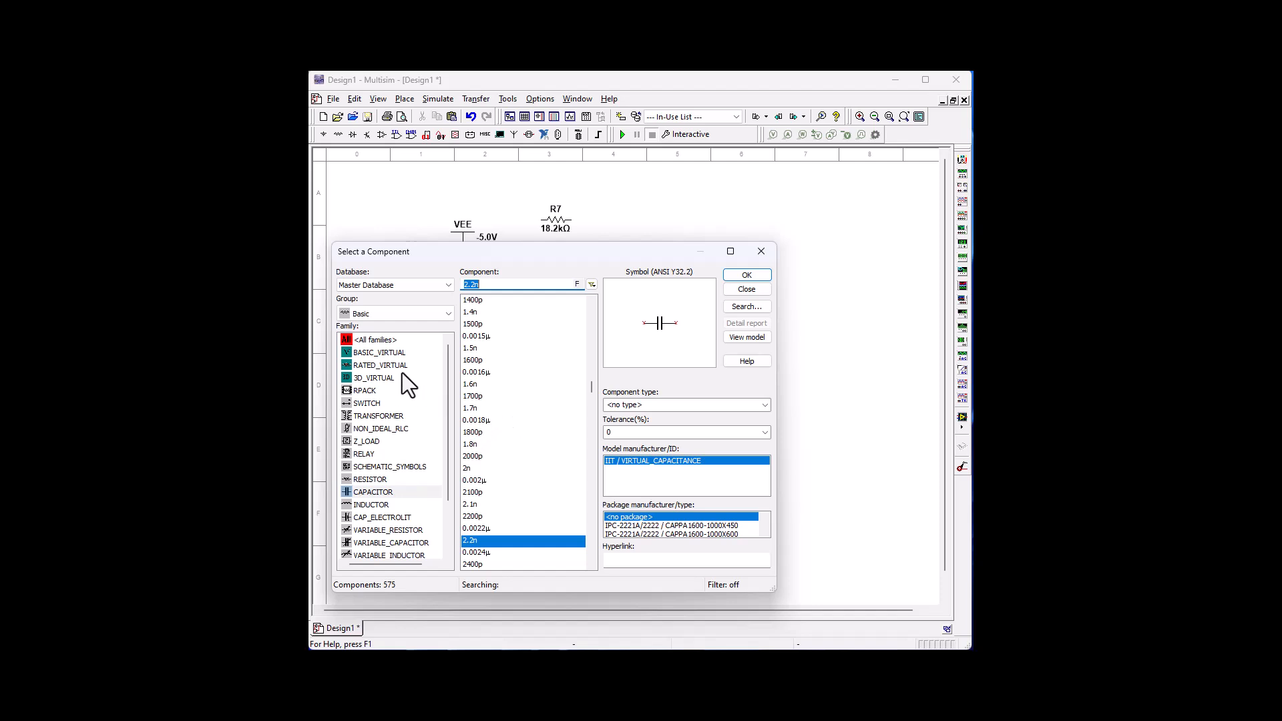
{"action": "left_click", "coordinate": [358, 318]}
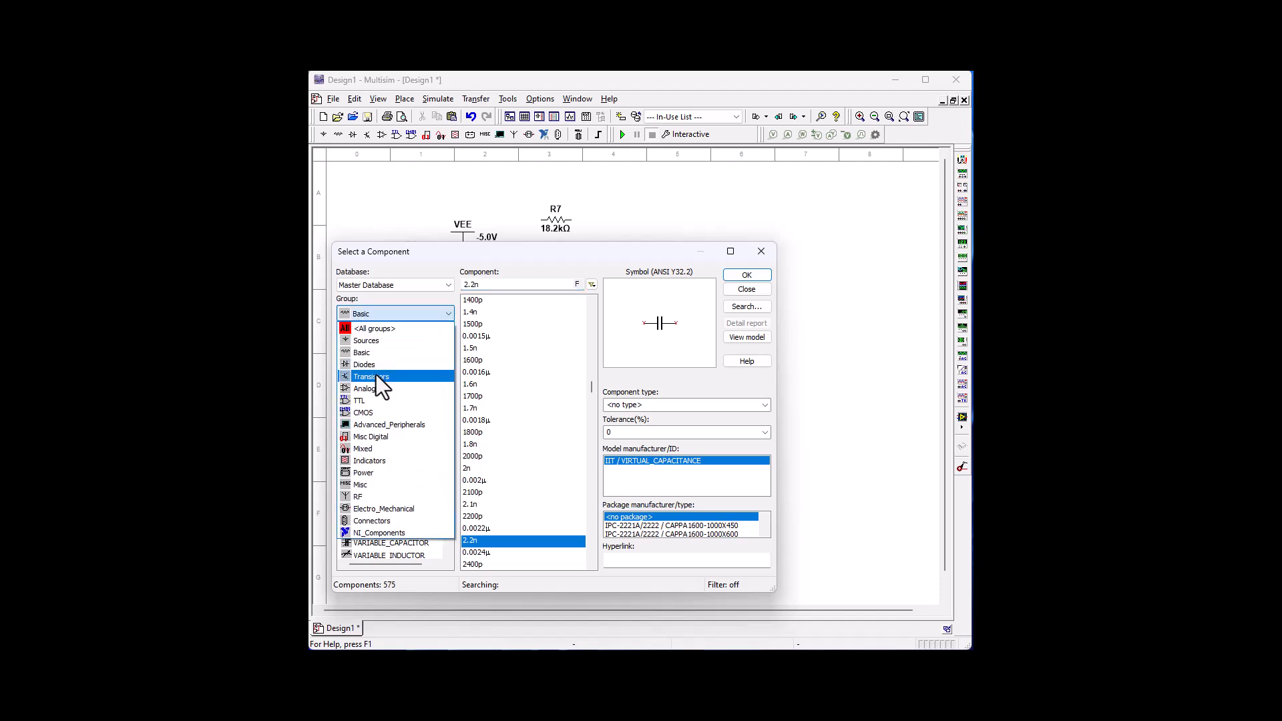
{"action": "left_click", "coordinate": [376, 340]}
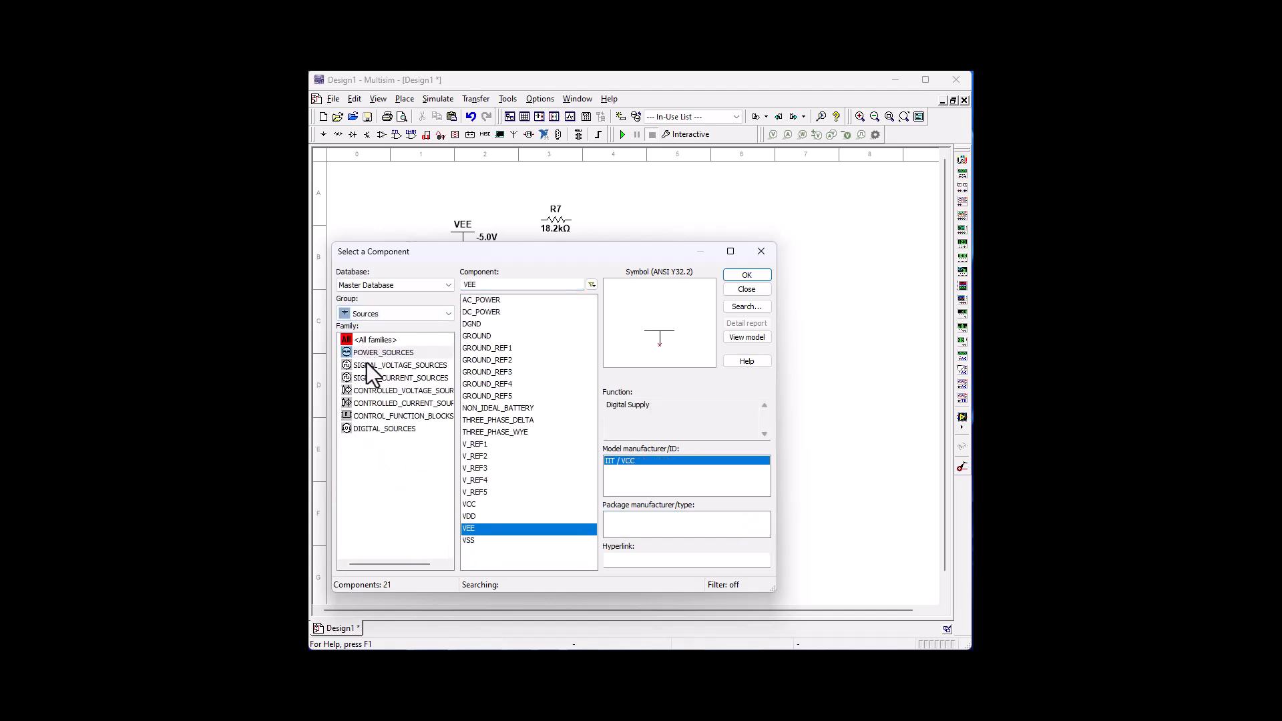
{"action": "left_click", "coordinate": [367, 364]}
{"action": "left_click", "coordinate": [546, 312]}
{"action": "left_click", "coordinate": [512, 300]}
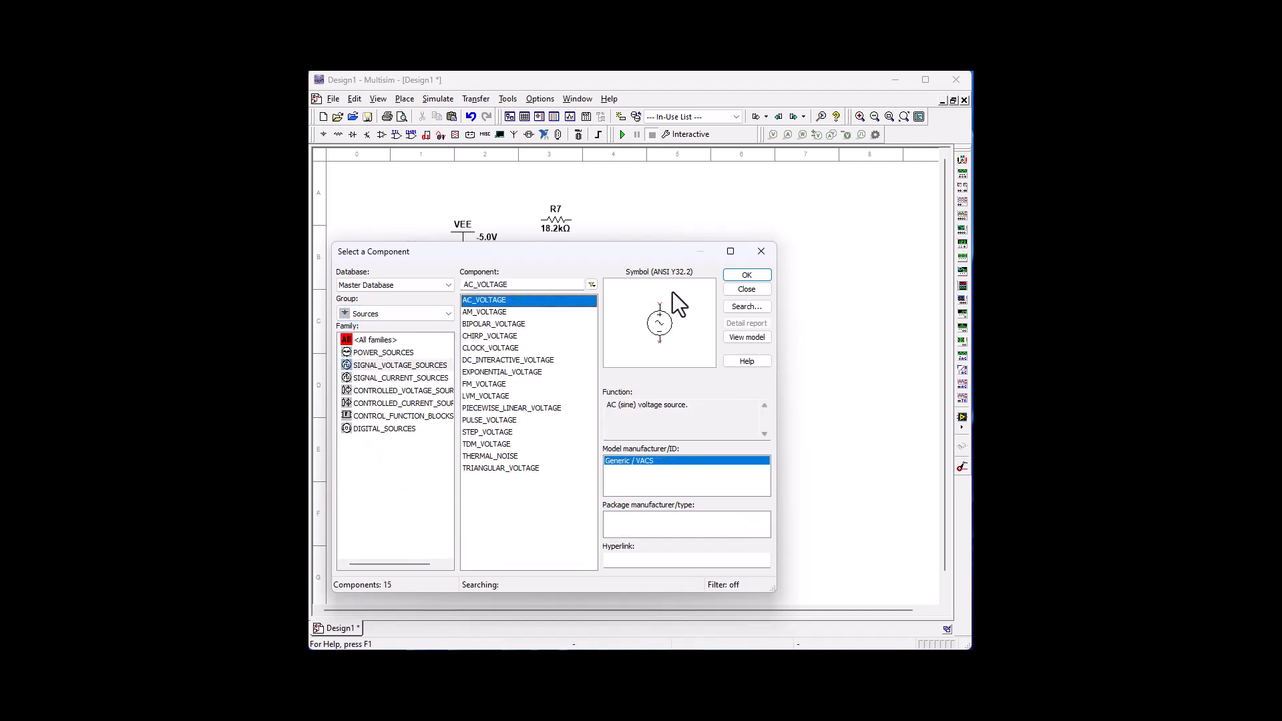
{"action": "left_click", "coordinate": [746, 275]}
{"action": "left_click", "coordinate": [352, 471]}
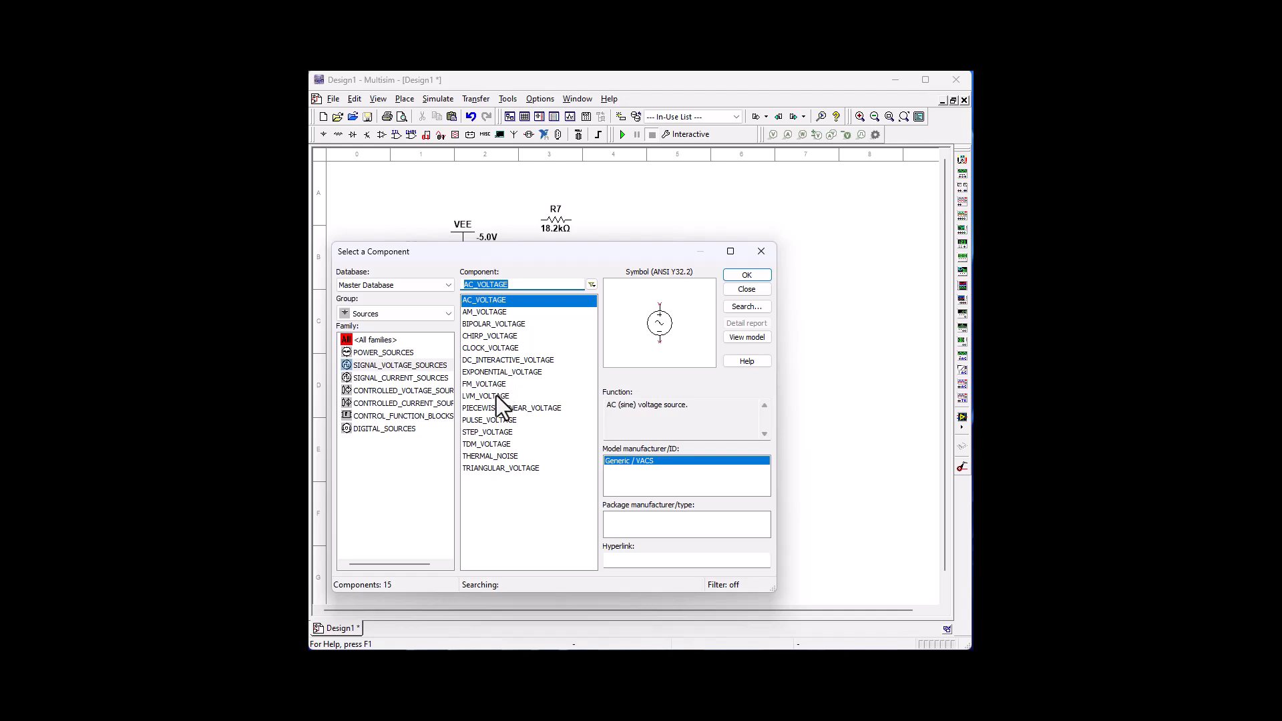
- Place a PULSE_VOLTAGE source to the right of the lower 2.2 nF capacitor C1
{"action": "left_click", "coordinate": [492, 420]}
{"action": "left_click", "coordinate": [747, 275]}
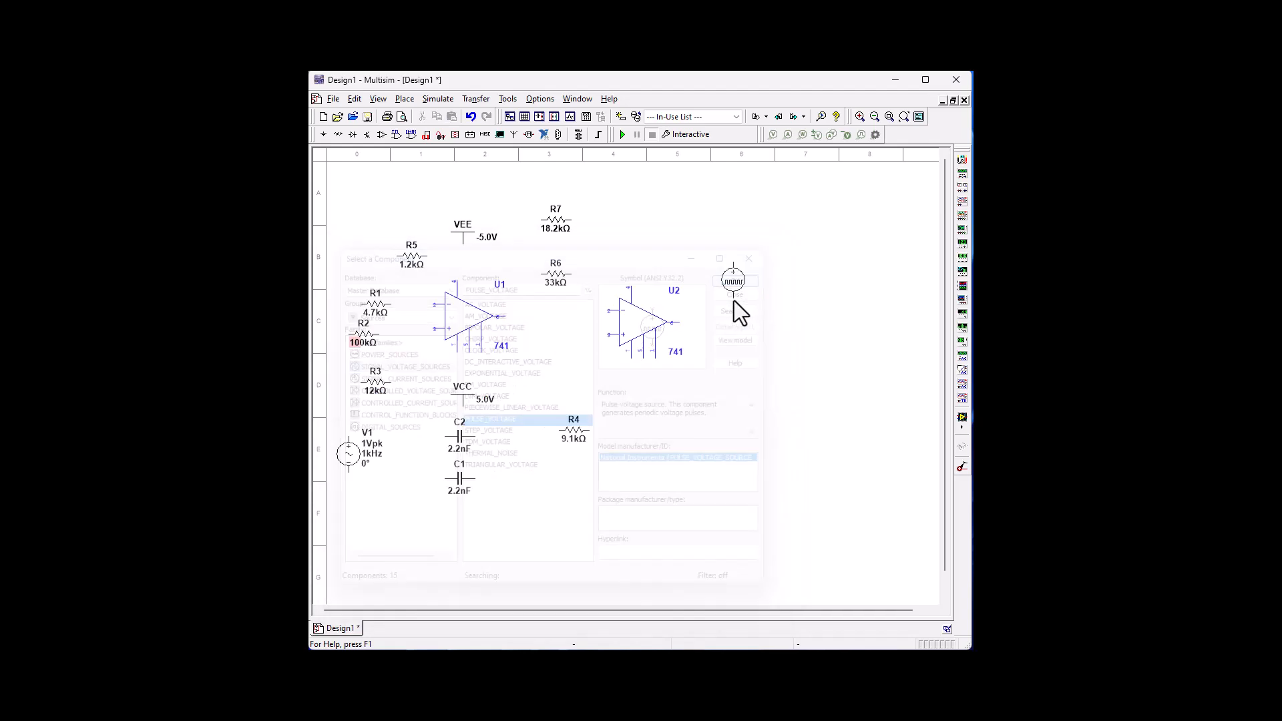
{"action": "left_click", "coordinate": [516, 477]}
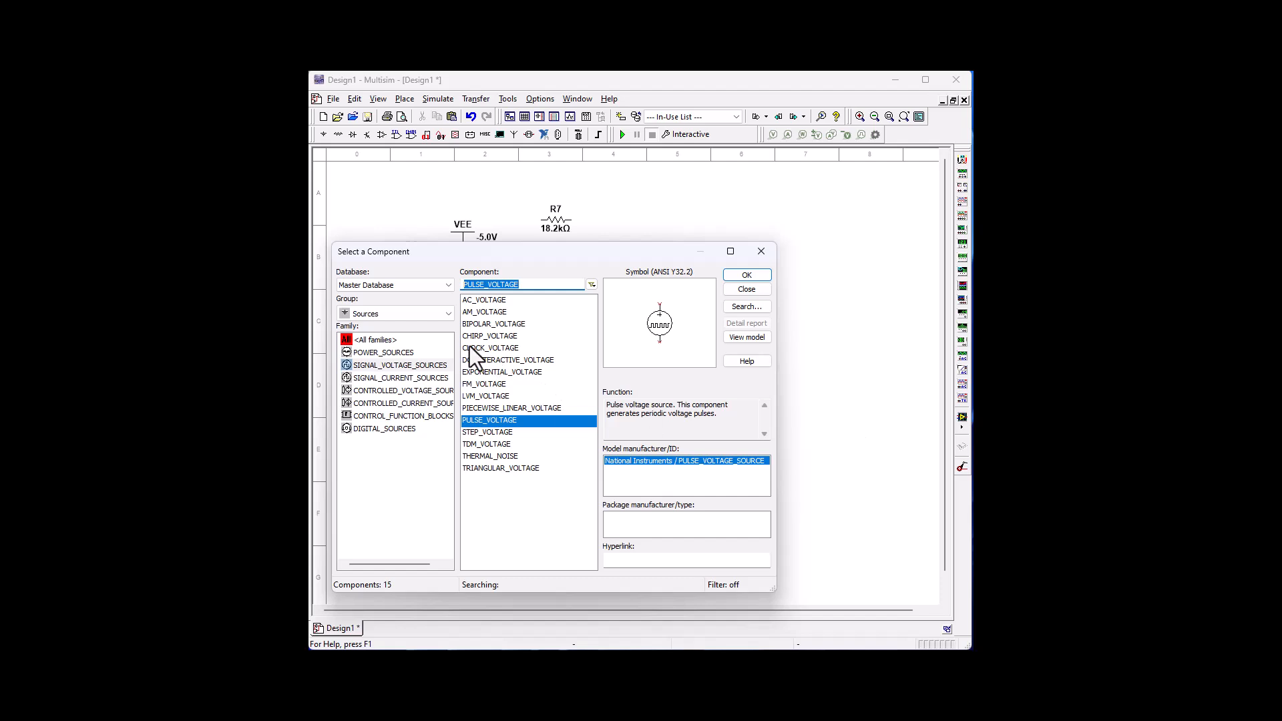
- Place a 2N2222A transistor from the Transistors group's BJT_NPN family just above the 9.1 kΩ resistor R4
{"action": "left_click", "coordinate": [400, 318]}
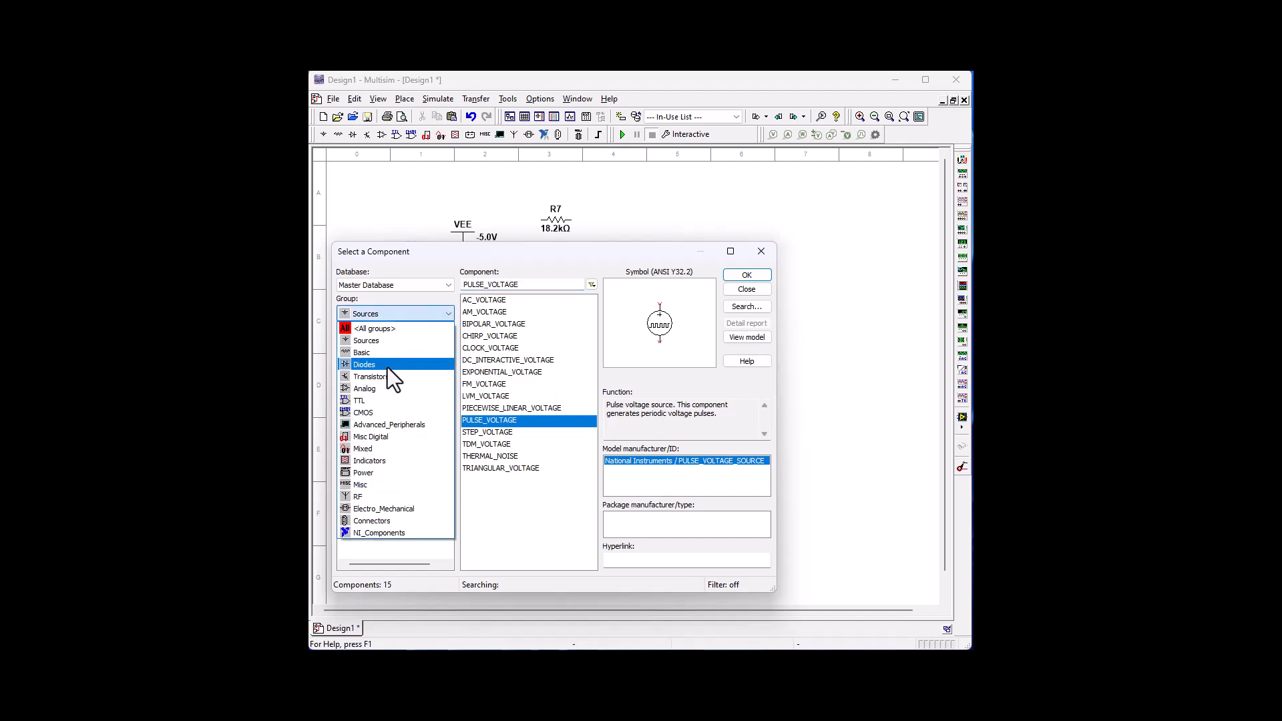
{"action": "left_click", "coordinate": [389, 374]}
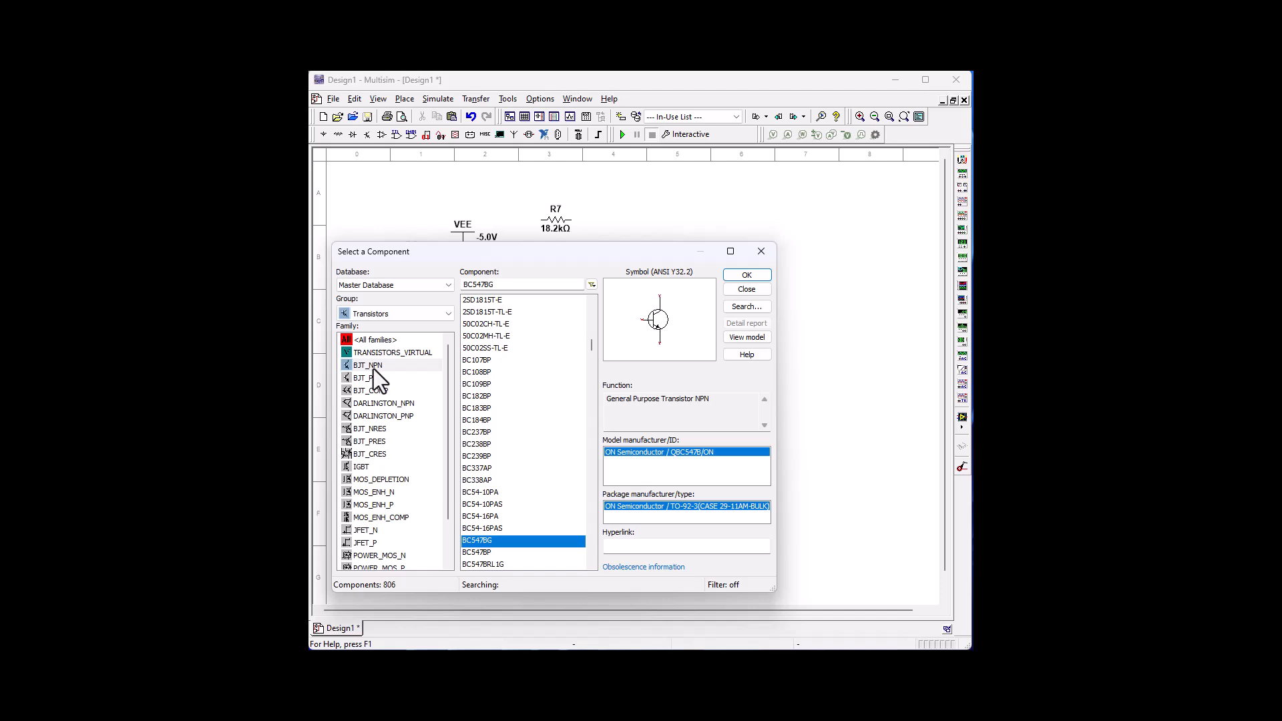
{"action": "left_click", "coordinate": [374, 367]}
{"action": "scroll", "coordinate": [513, 441], "scroll_direction": "up", "scroll_amount": 15}
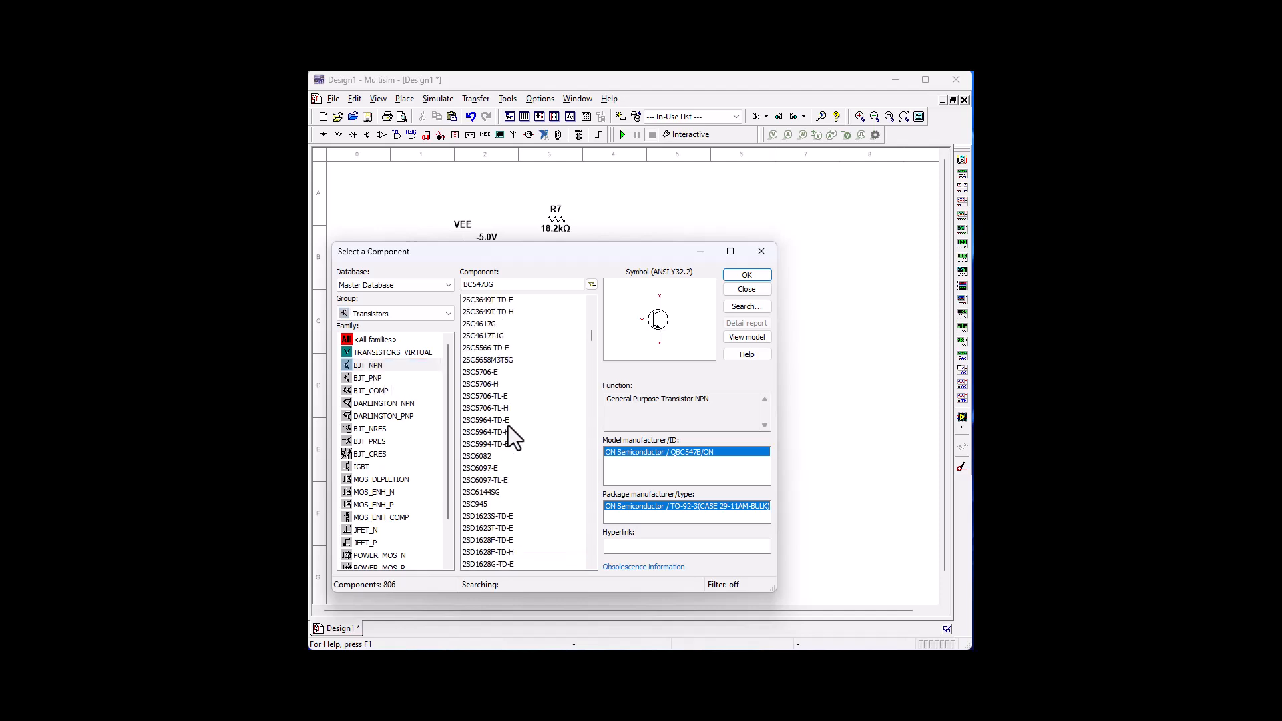
{"action": "scroll", "coordinate": [507, 426], "scroll_direction": "up", "scroll_amount": 10}
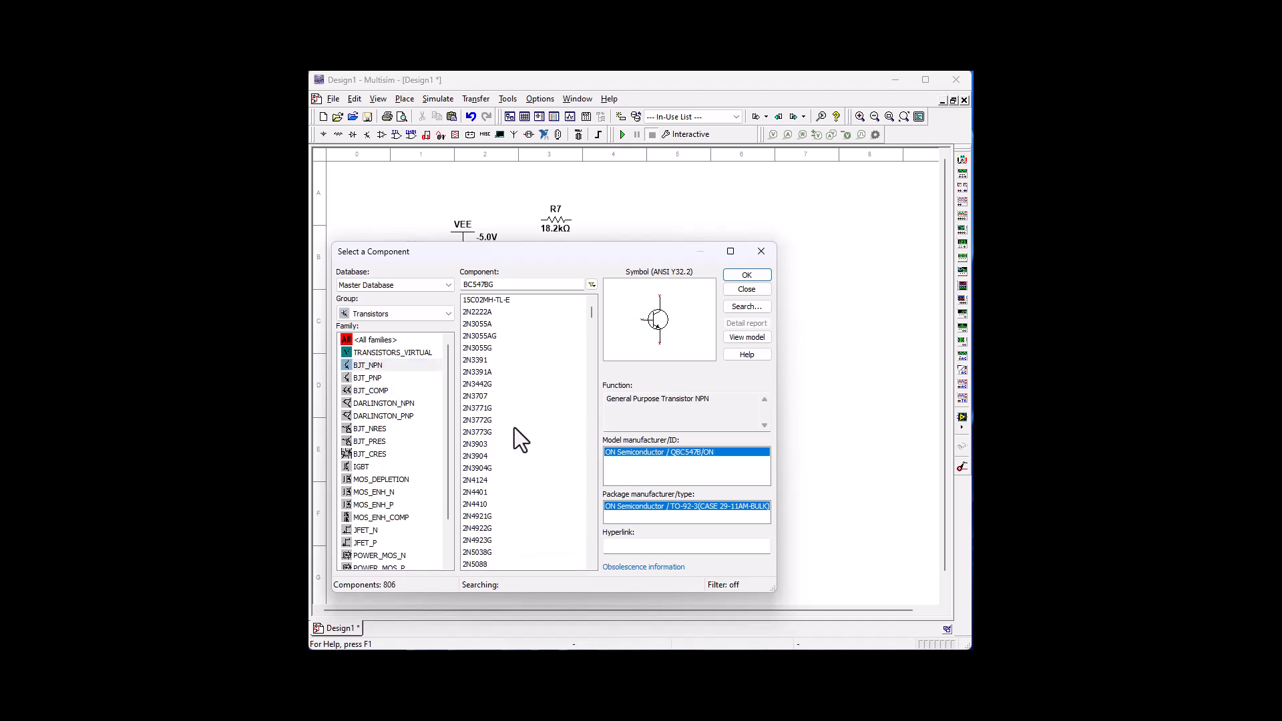
{"action": "scroll", "coordinate": [527, 394], "scroll_direction": "down", "scroll_amount": 18}
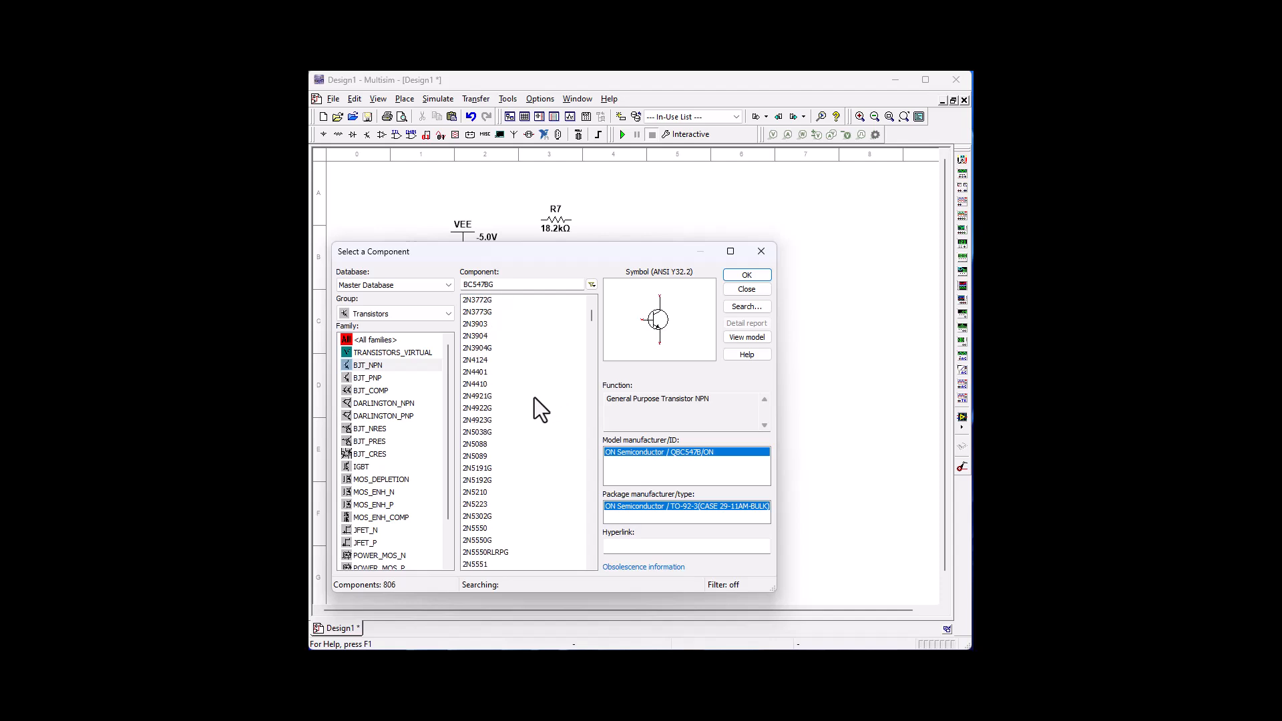
{"action": "scroll", "coordinate": [534, 427], "scroll_direction": "up", "scroll_amount": 2}
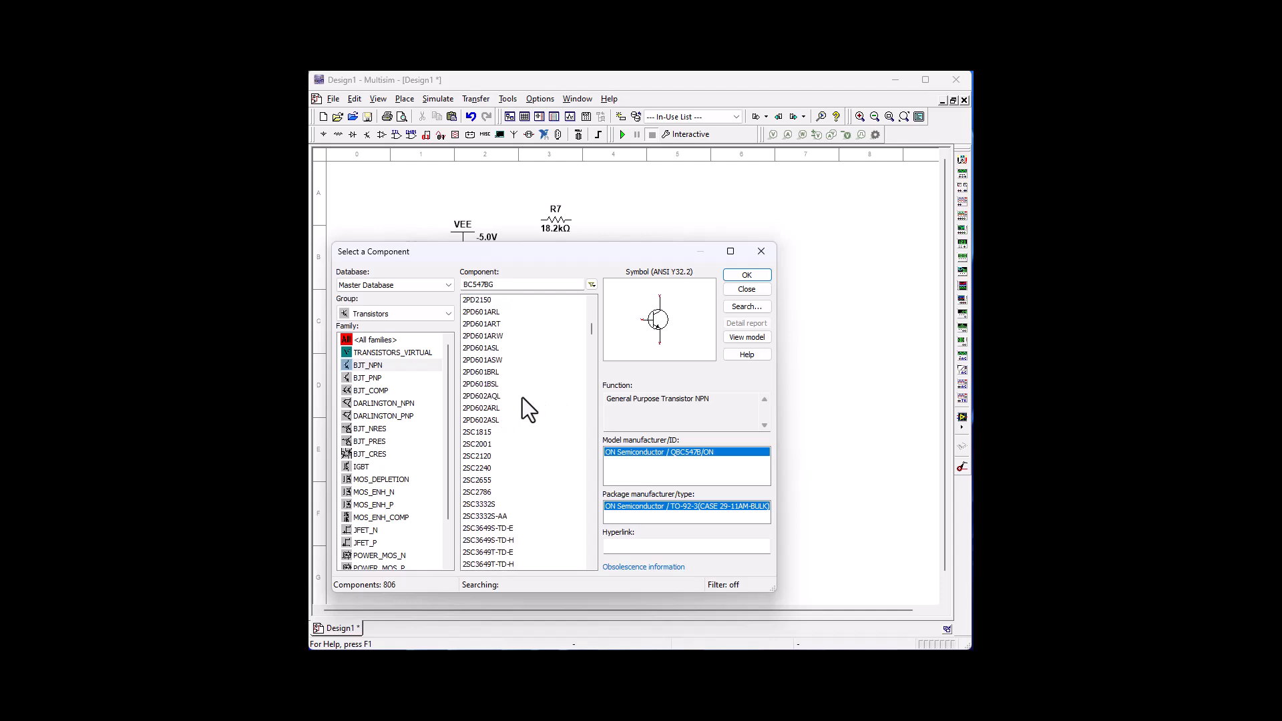
{"action": "scroll", "coordinate": [524, 395], "scroll_direction": "up", "scroll_amount": 12}
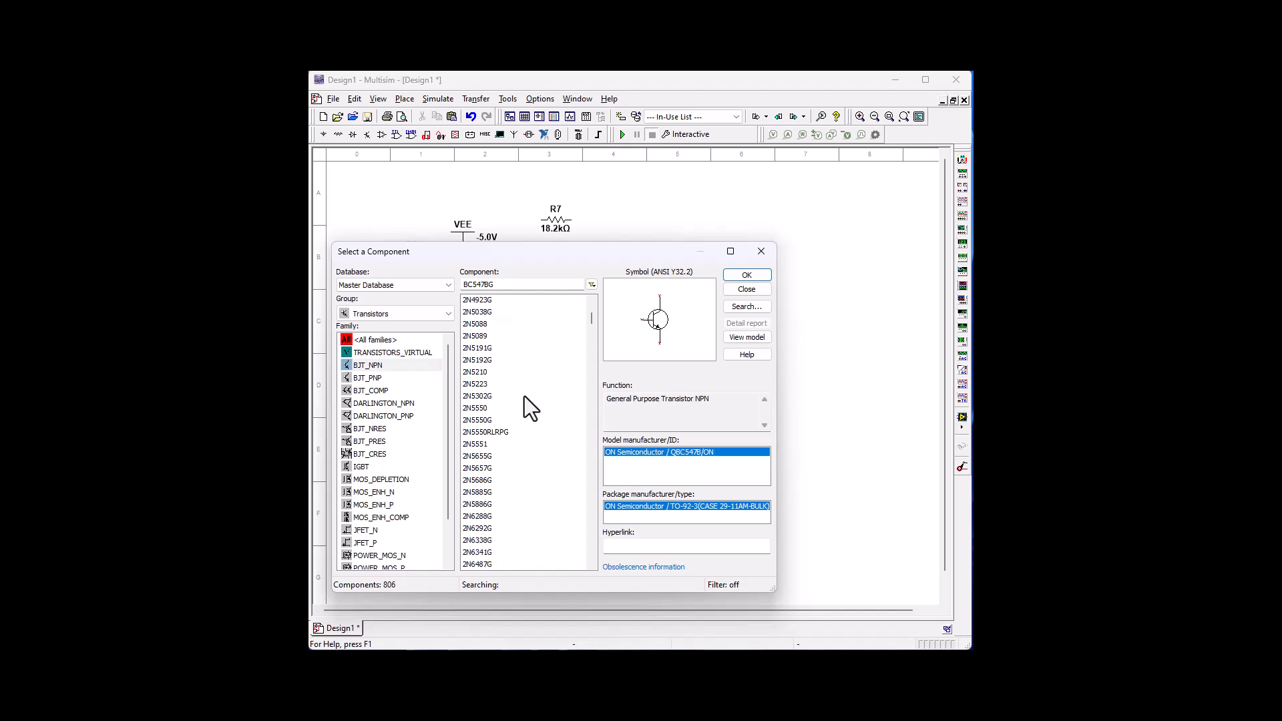
{"action": "scroll", "coordinate": [524, 393], "scroll_direction": "up", "scroll_amount": 7}
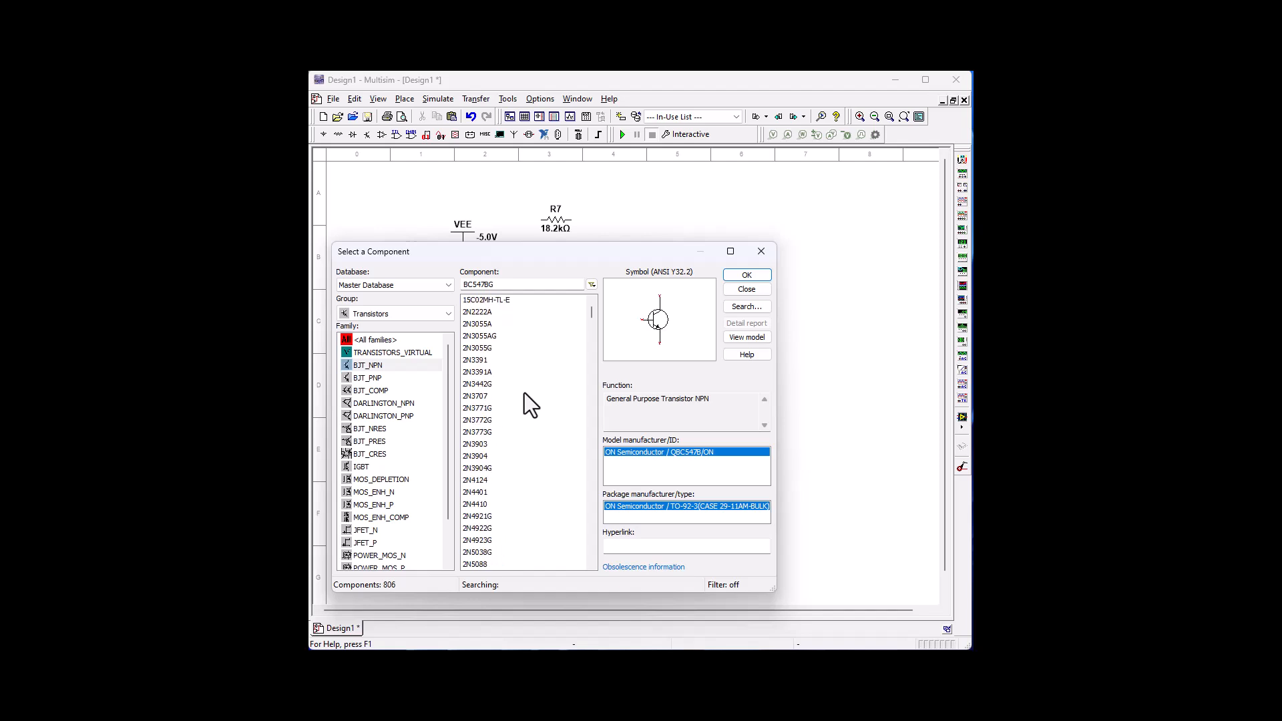
{"action": "left_click", "coordinate": [478, 312]}
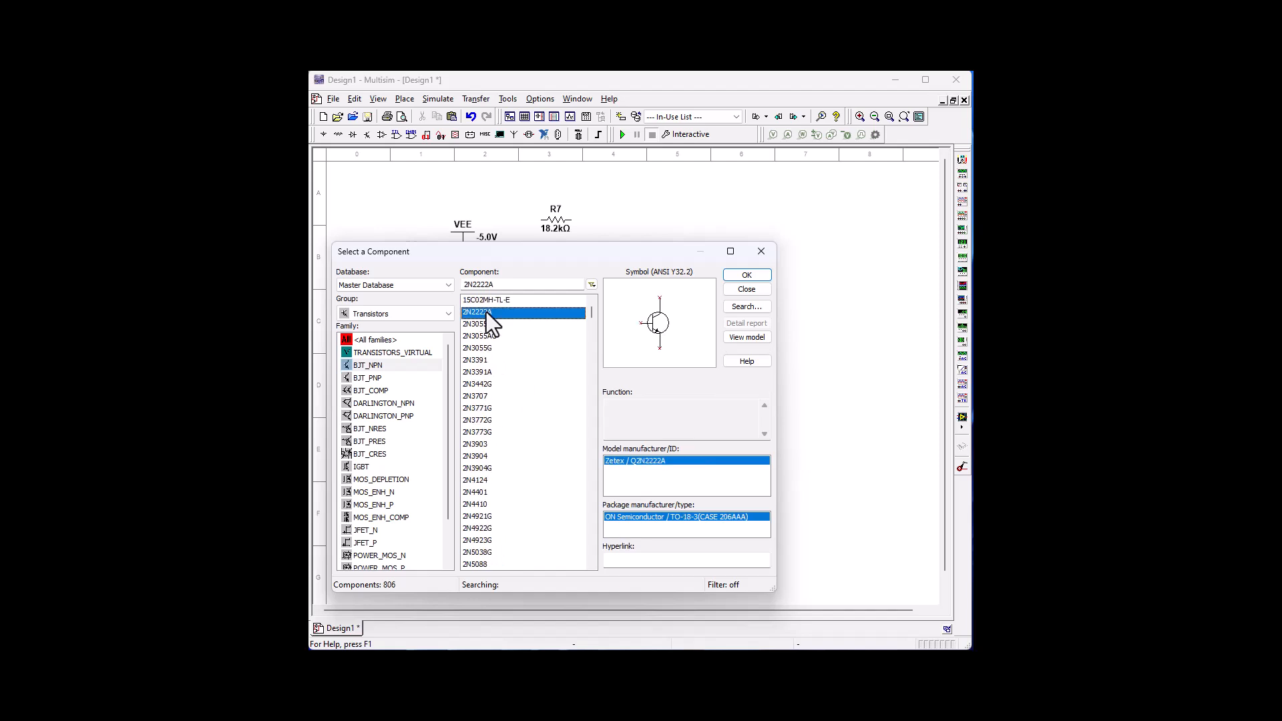
{"action": "left_click", "coordinate": [746, 275]}
{"action": "left_click", "coordinate": [547, 387]}
- Place a 1N4148 diode from the Diodes group's SWITCHING_DIODE family below the 2.2 nF capacitor C1, and finish placing components
{"action": "left_click", "coordinate": [373, 313]}
{"action": "left_click", "coordinate": [402, 187]}
{"action": "left_click", "coordinate": [354, 135]}
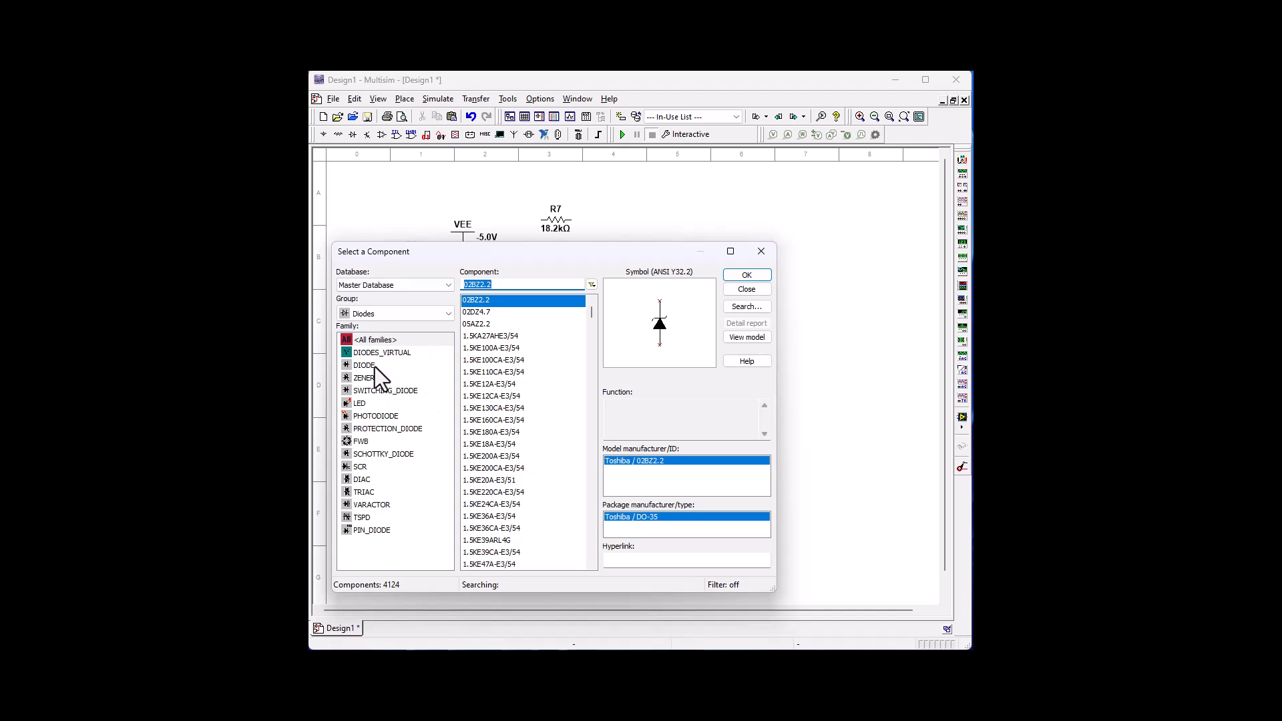
{"action": "left_click", "coordinate": [377, 391]}
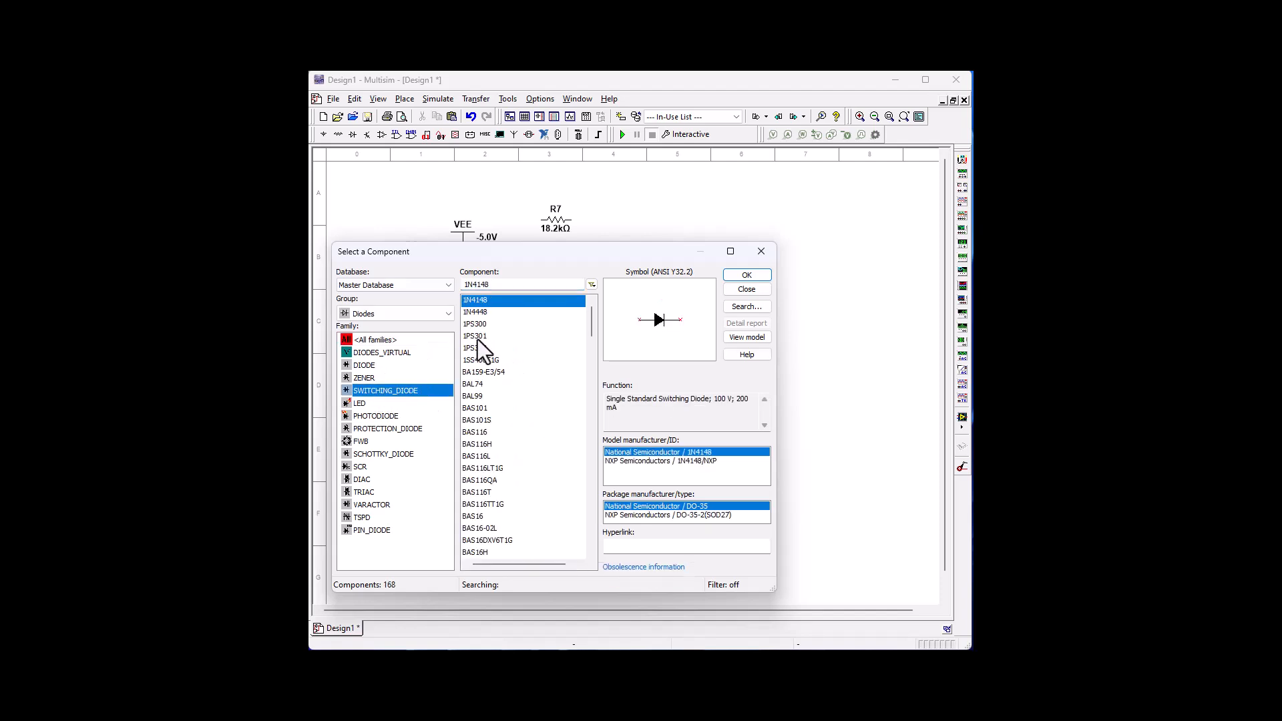
{"action": "left_click", "coordinate": [753, 276]}
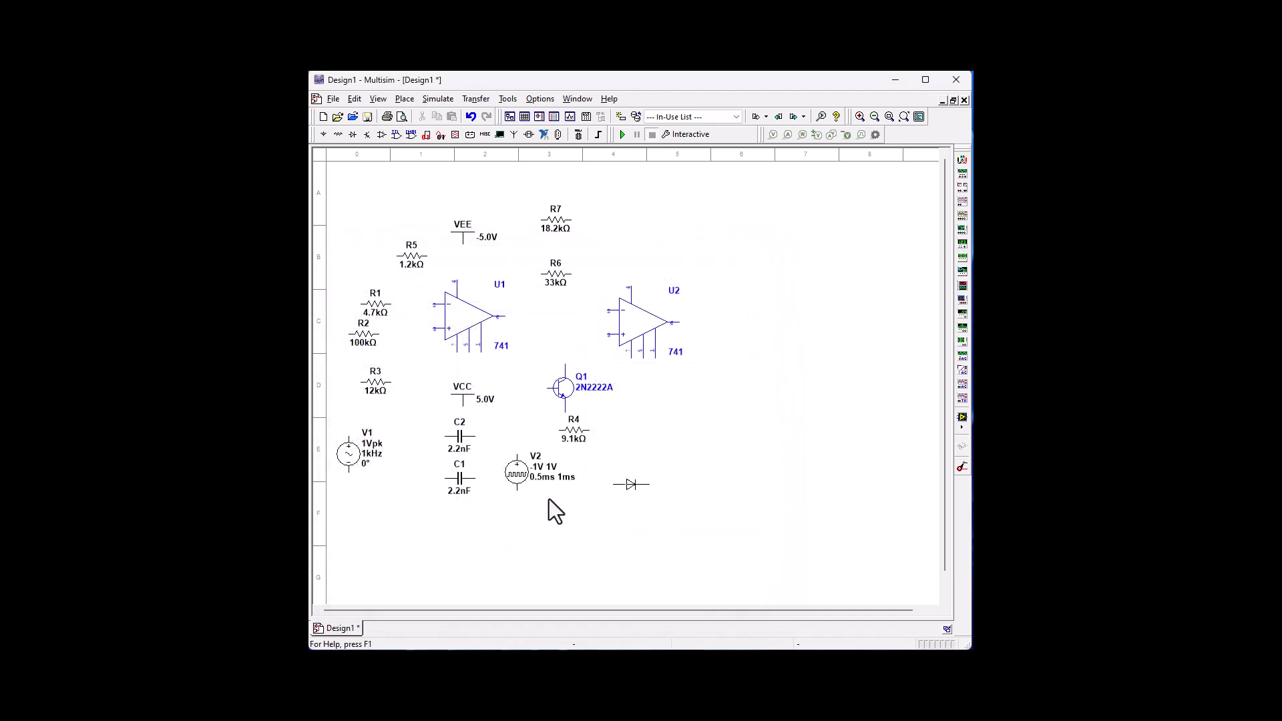
{"action": "left_click", "coordinate": [442, 527]}
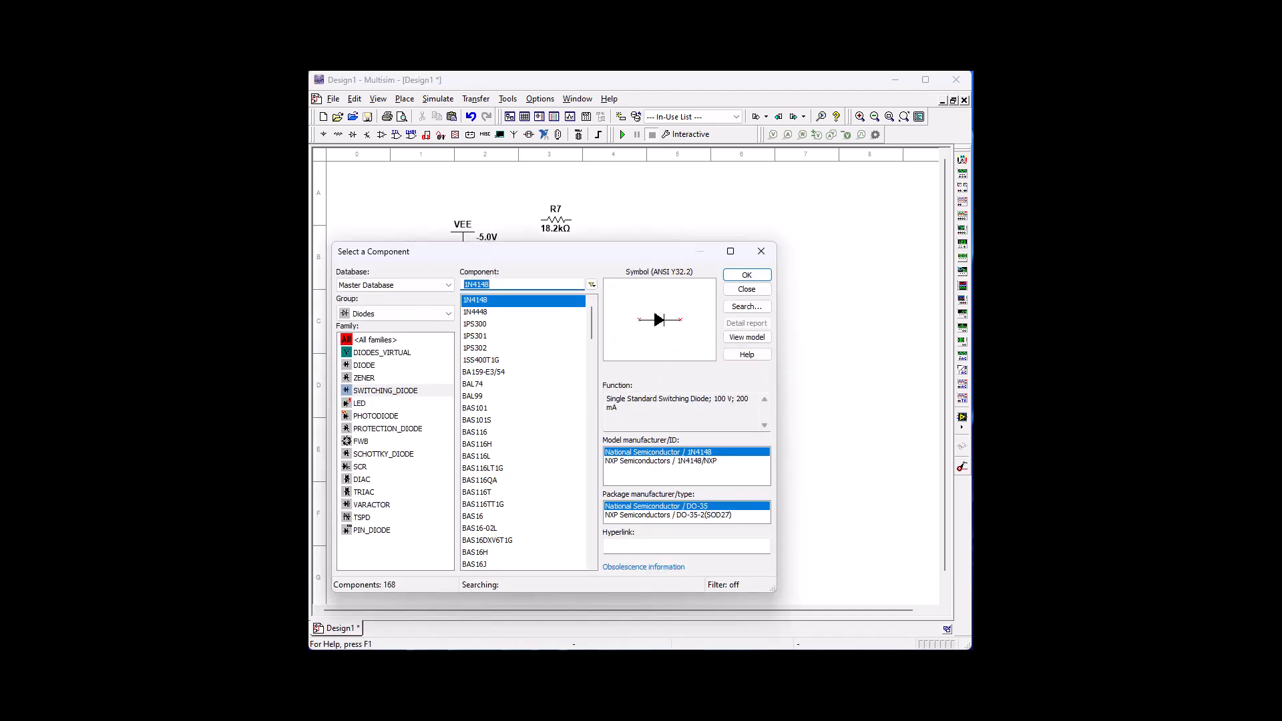
{"action": "left_click", "coordinate": [754, 252]}
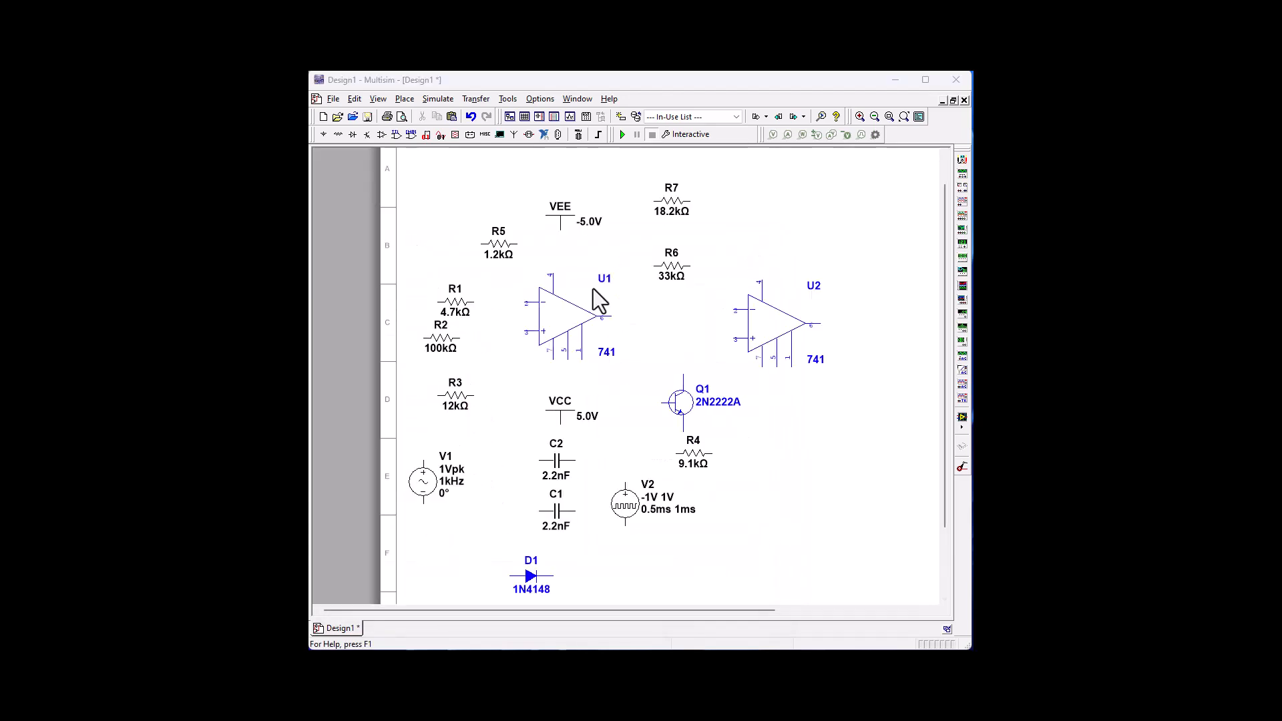
- Connect the VEE supply to pin 4 of op-amp U1 and set its voltage to -15 V
{"action": "mouse_move", "coordinate": [557, 220]}
{"action": "left_mouse_down"}
{"action": "mouse_move", "coordinate": [559, 267]}
{"action": "mouse_move", "coordinate": [560, 215]}
{"action": "left_mouse_up"}
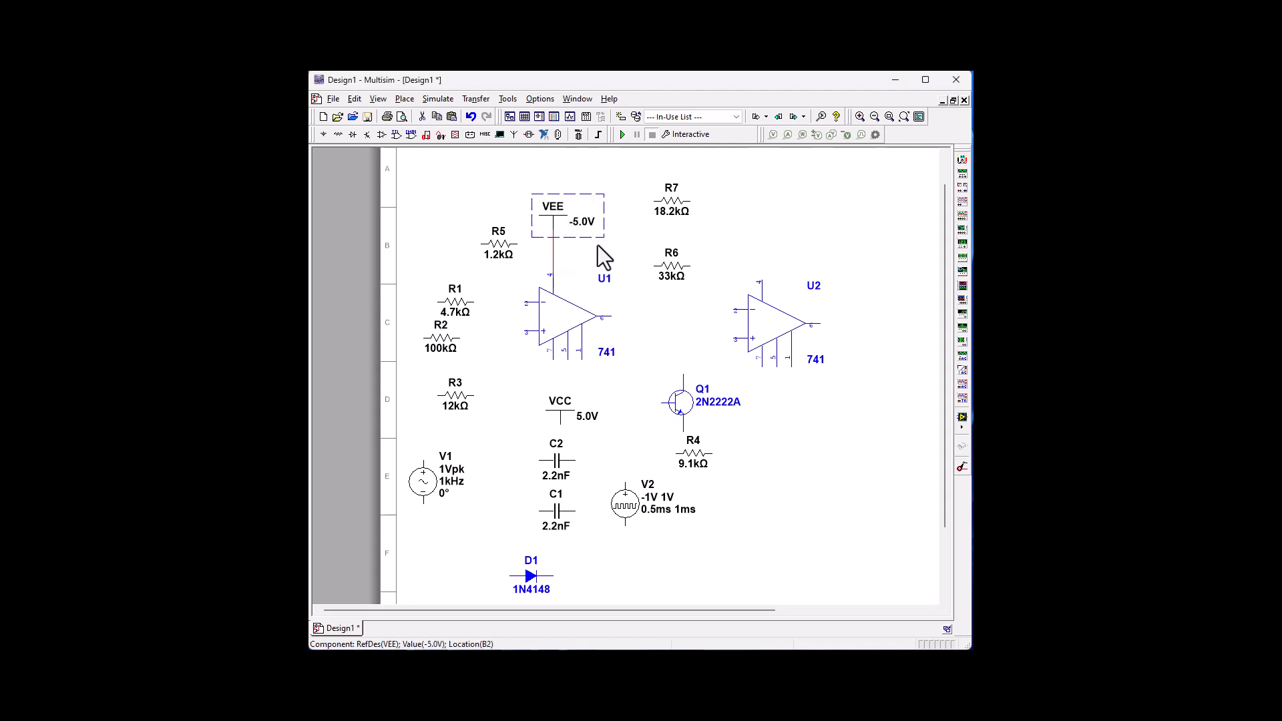
{"action": "double_click", "coordinate": [549, 215]}
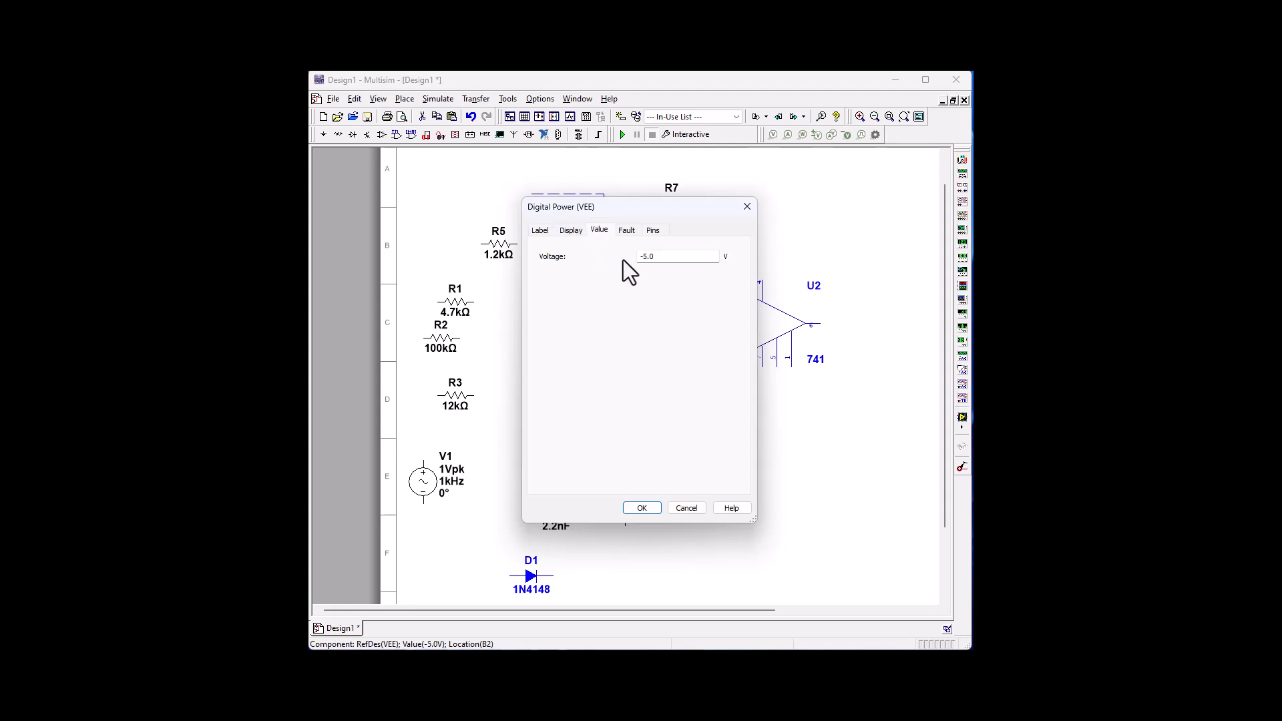
{"action": "left_click", "coordinate": [642, 257]}
{"action": "type", "text": "1"}
{"action": "left_click", "coordinate": [652, 508]}
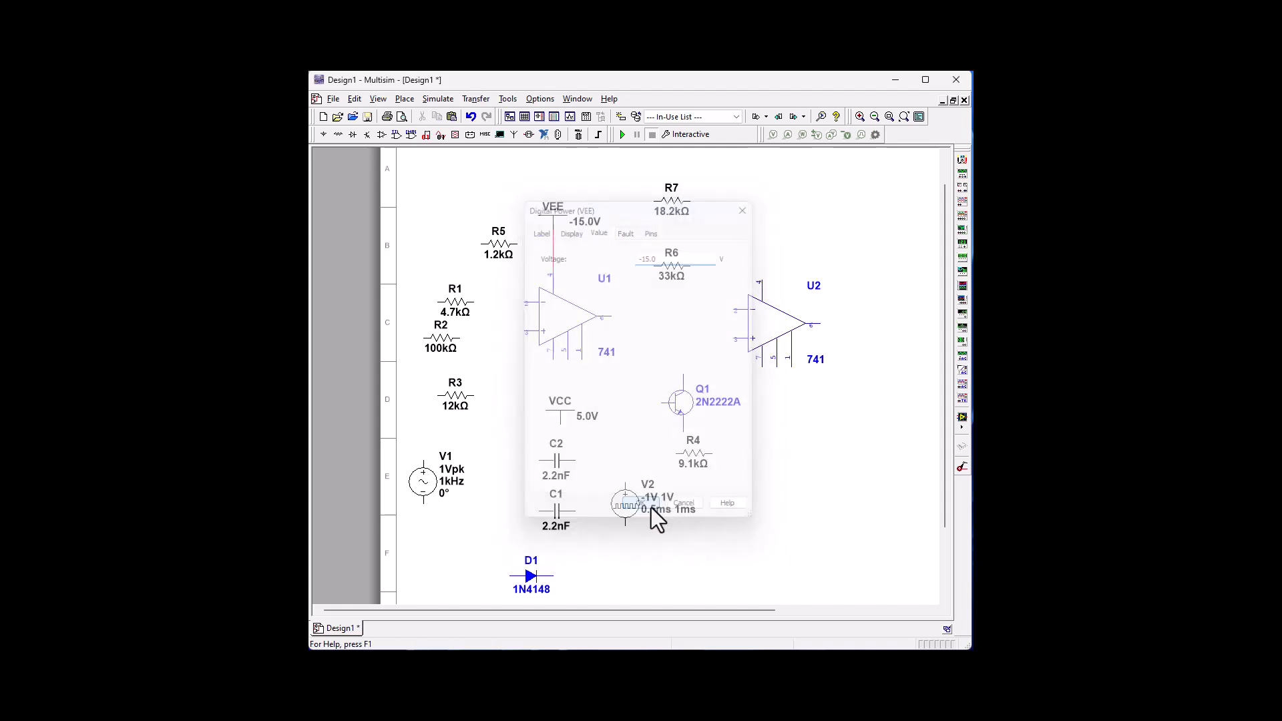
- Copy the -15 V VEE supply and connect the copy above op-amp U2 to its pin 4
{"action": "left_click", "coordinate": [542, 224]}
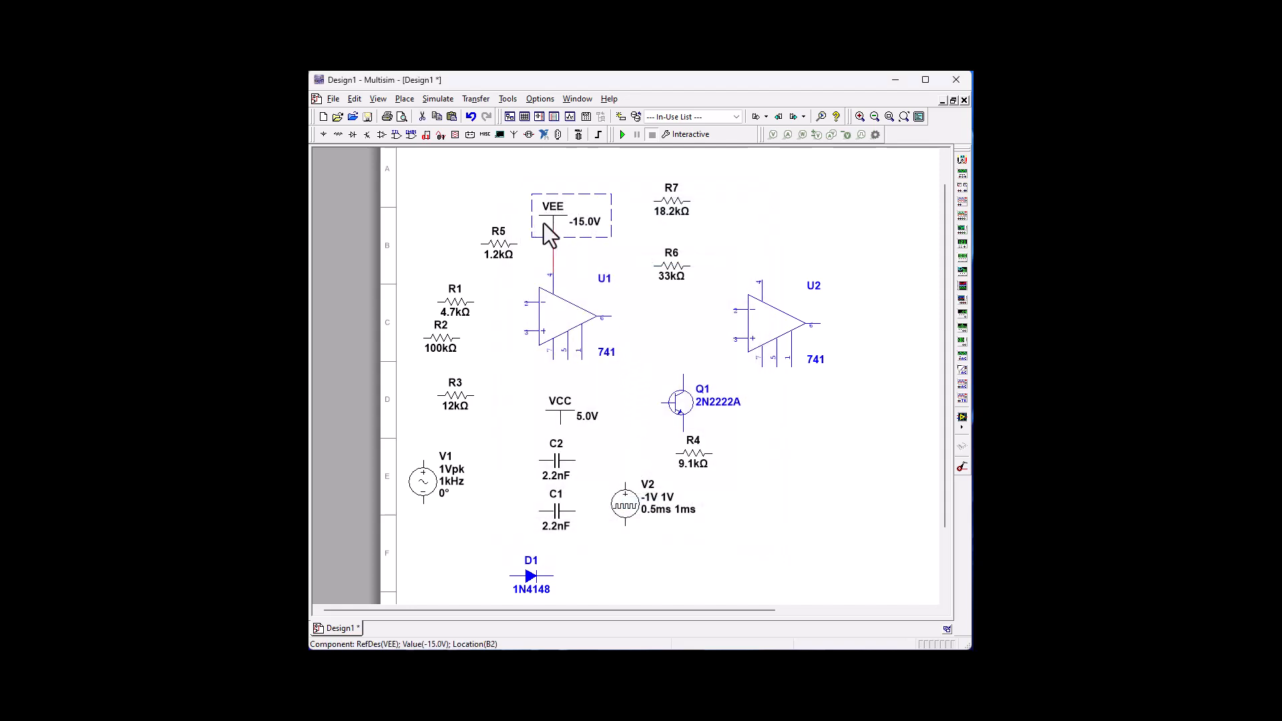
{"action": "right_click", "coordinate": [544, 224]}
{"action": "left_click", "coordinate": [560, 248]}
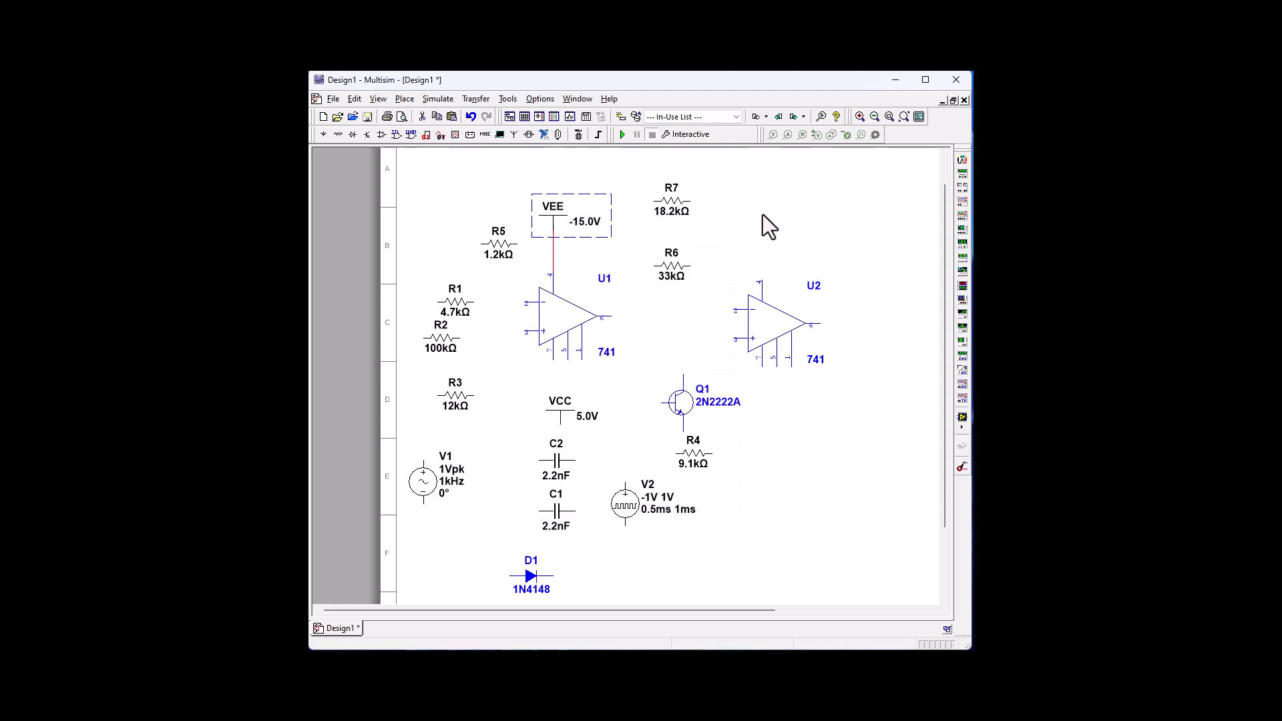
{"action": "right_click", "coordinate": [768, 217]}
{"action": "left_click", "coordinate": [801, 339]}
{"action": "left_click", "coordinate": [766, 286]}
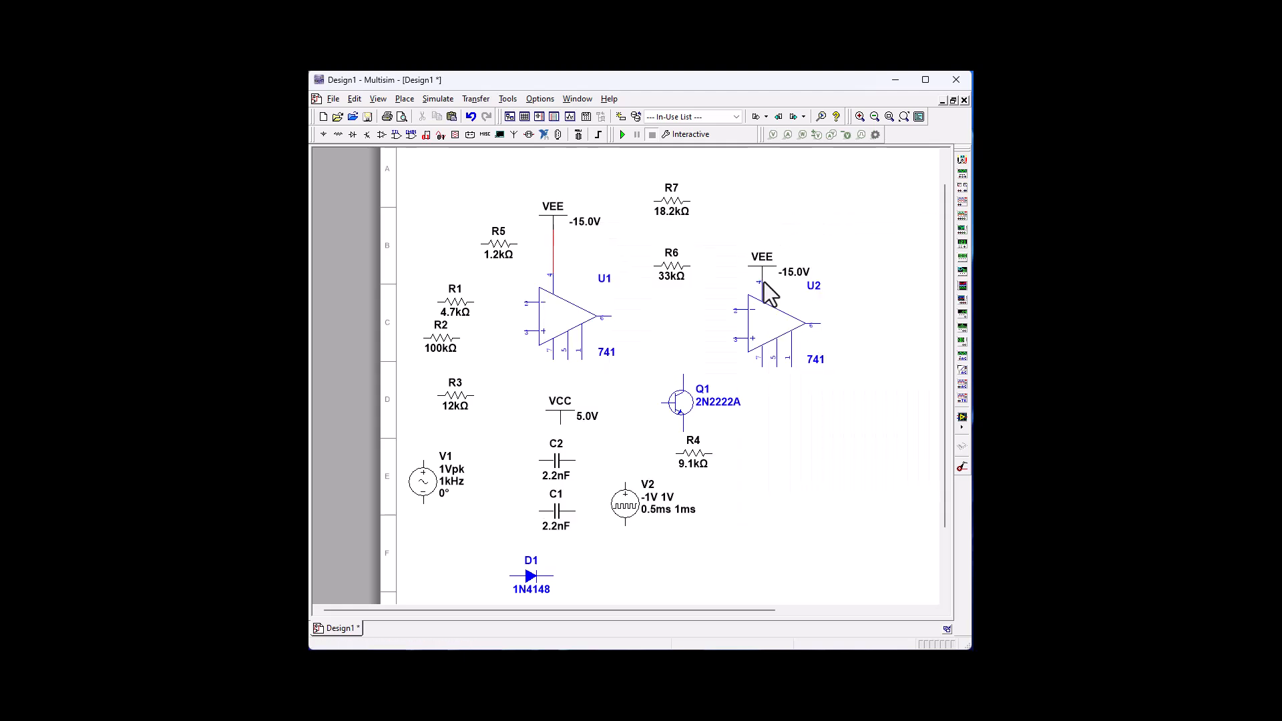
{"action": "left_click_drag", "start_coordinate": [760, 249], "coordinate": [767, 220]}
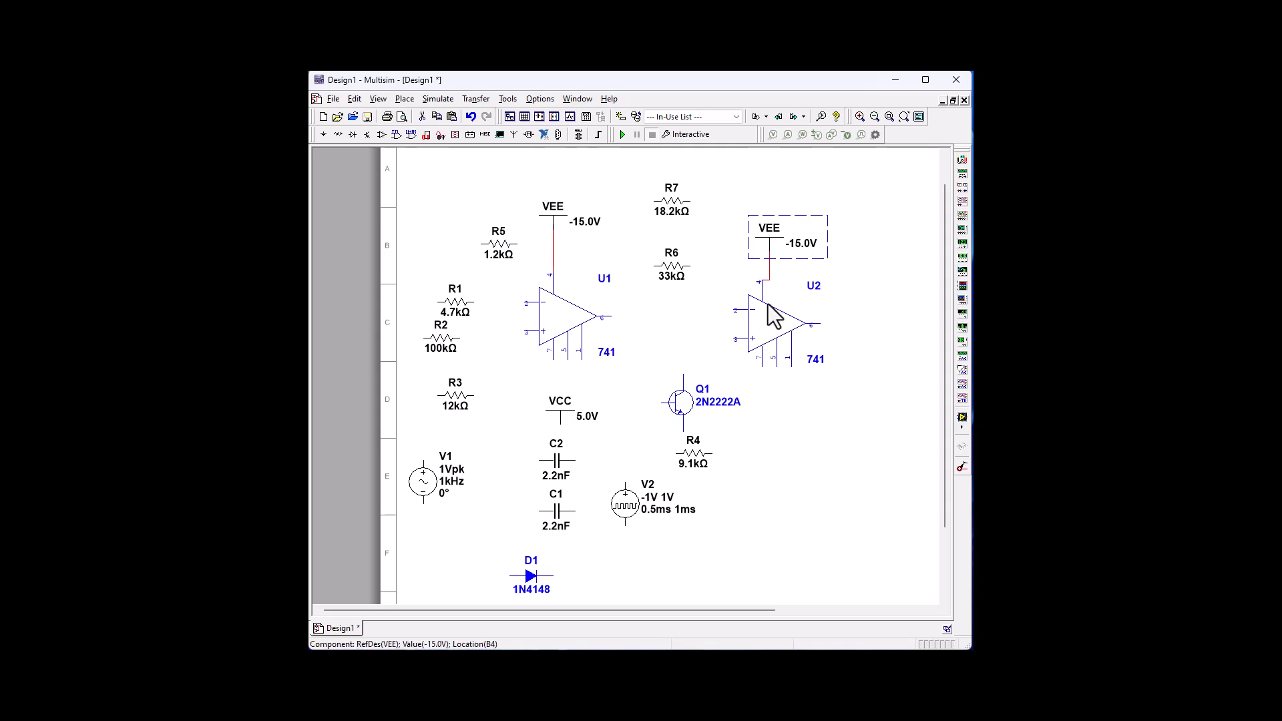
{"action": "left_click", "coordinate": [760, 236]}
{"action": "left_click", "coordinate": [788, 447]}
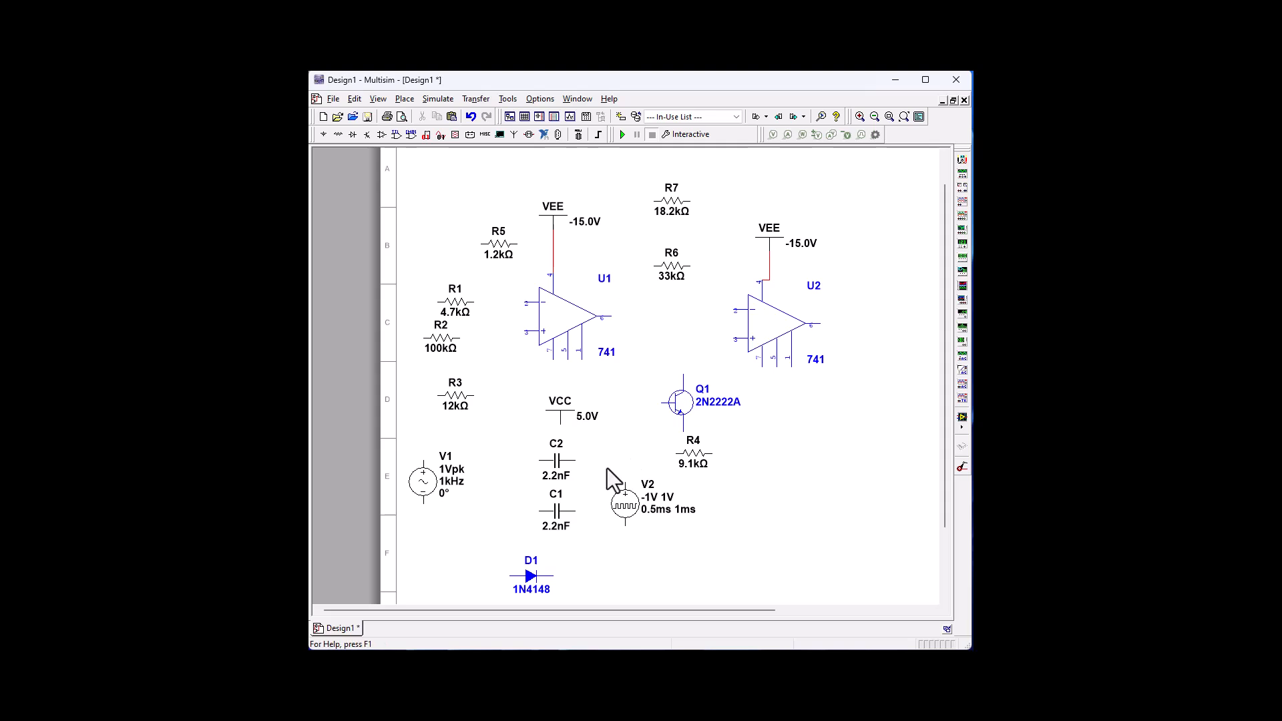
- Flip the VCC supply below op-amp U1 vertically so that its terminal points up
{"action": "left_click", "coordinate": [556, 419]}
{"action": "right_click", "coordinate": [555, 419]}
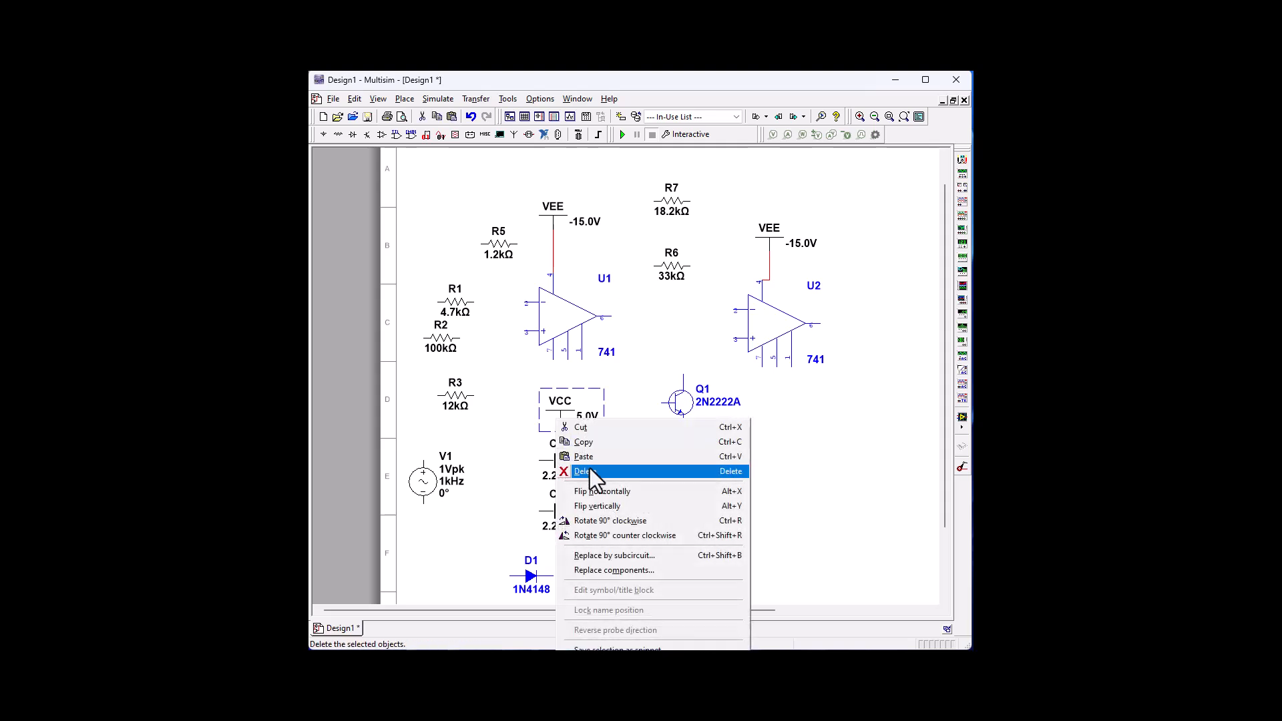
{"action": "left_click", "coordinate": [589, 502]}
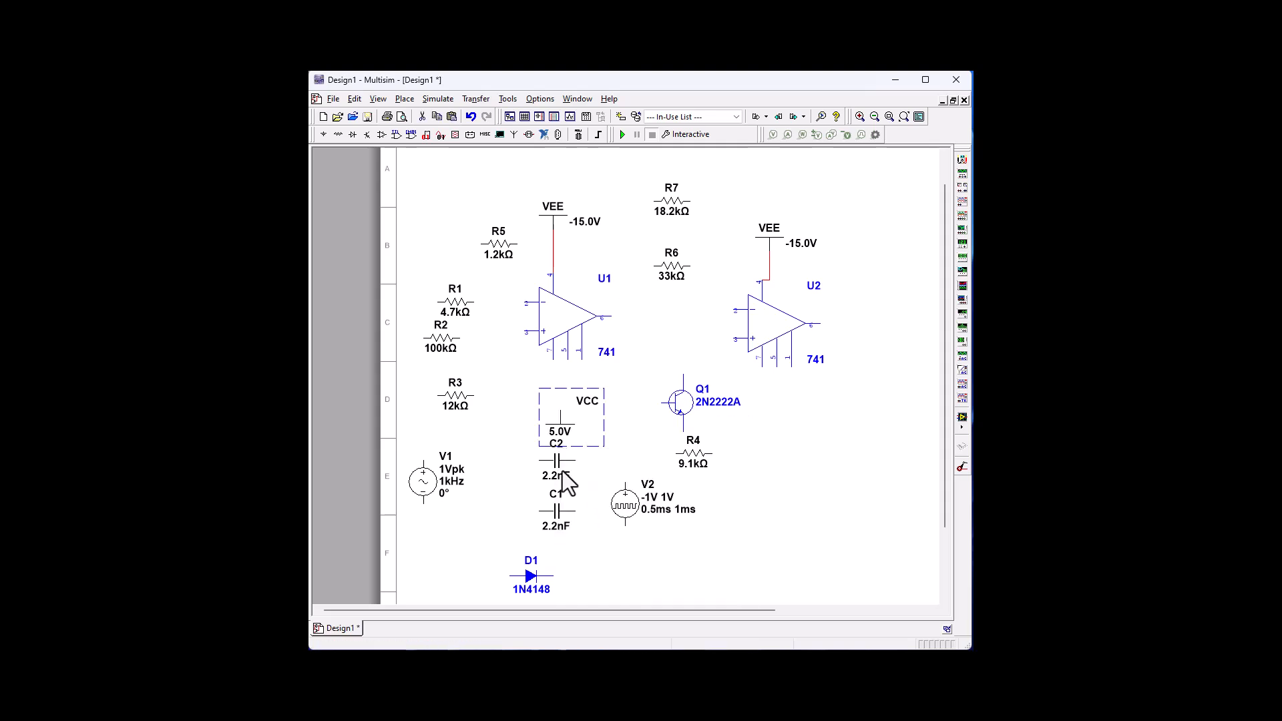
{"action": "left_click", "coordinate": [578, 482]}
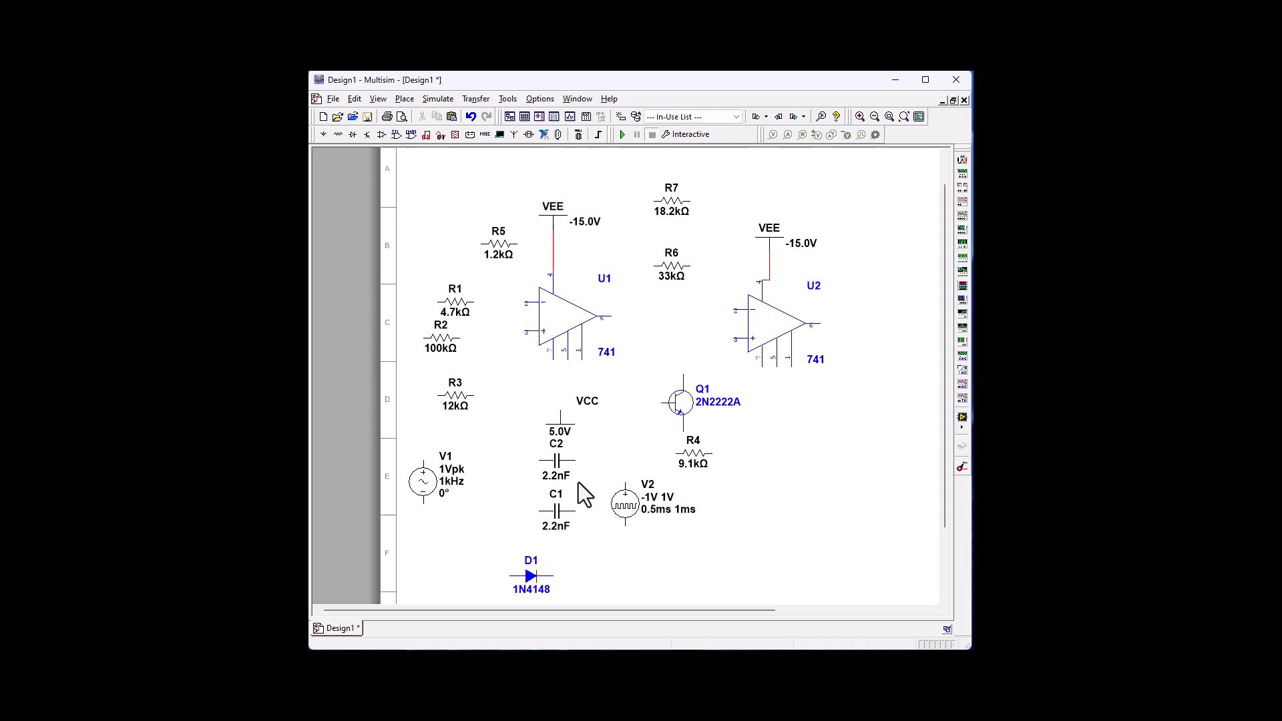
- Set the flipped VCC supply's voltage to 15 V and move its value label up, clear of capacitor C2
{"action": "double_click", "coordinate": [562, 429]}
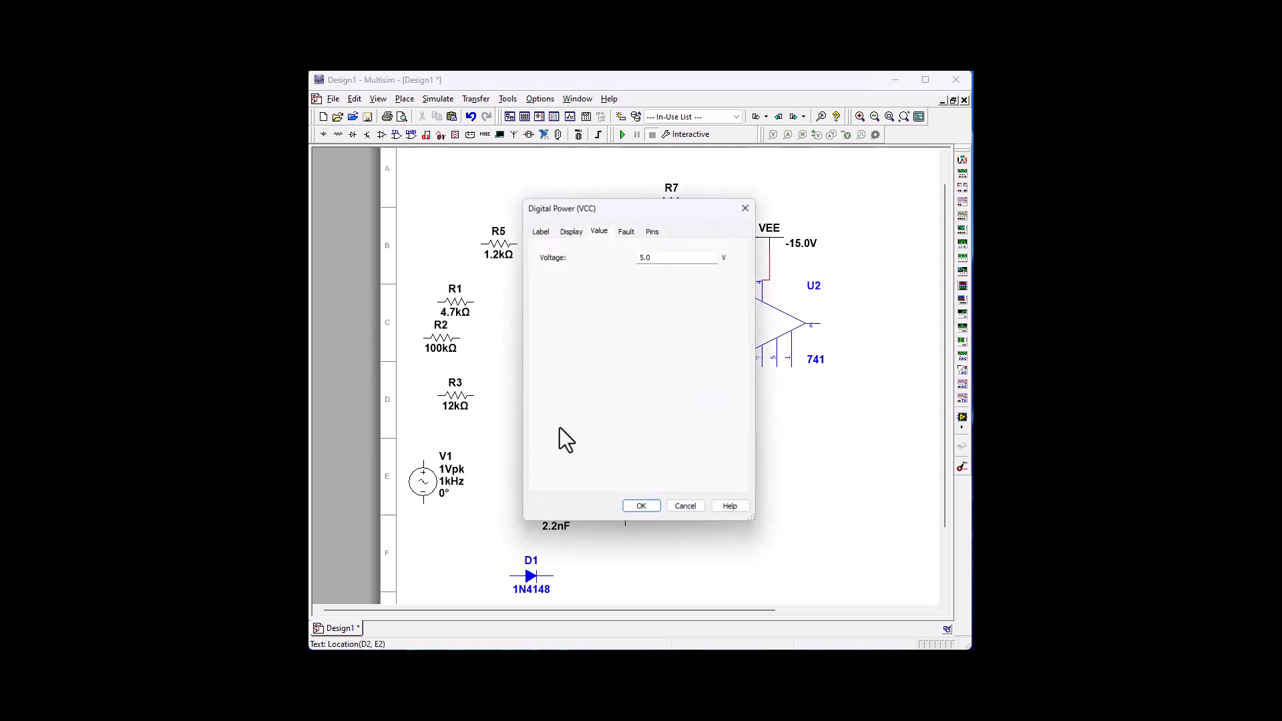
{"action": "left_click", "coordinate": [643, 258]}
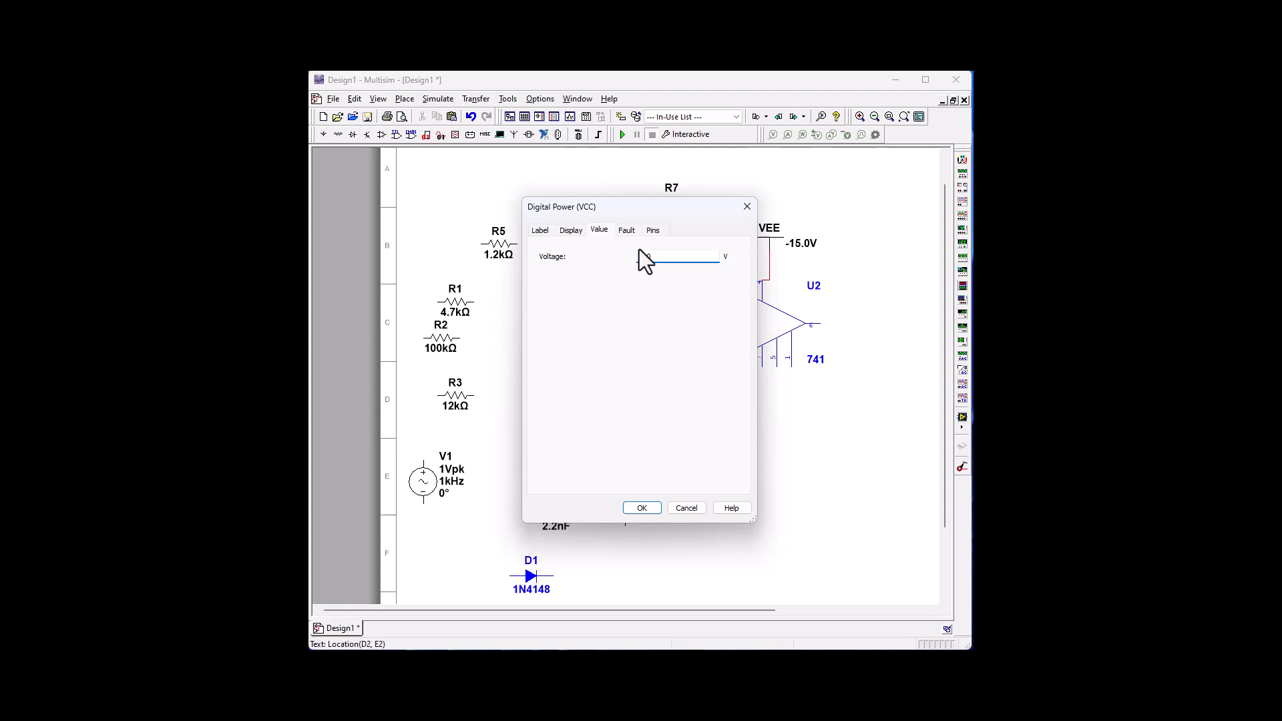
{"action": "type", "text": "1"}
{"action": "left_click", "coordinate": [641, 508]}
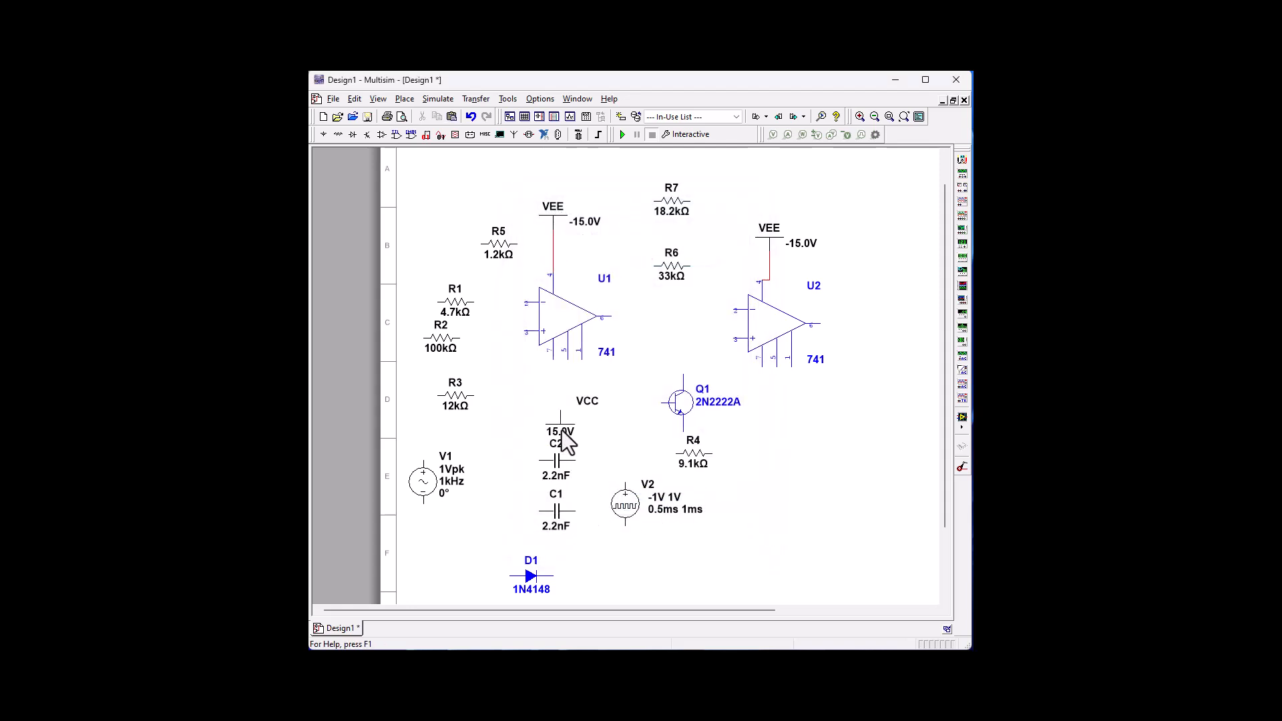
{"action": "right_click", "coordinate": [560, 434]}
{"action": "left_click", "coordinate": [512, 406]}
{"action": "left_click_drag", "start_coordinate": [556, 434], "coordinate": [556, 426]}
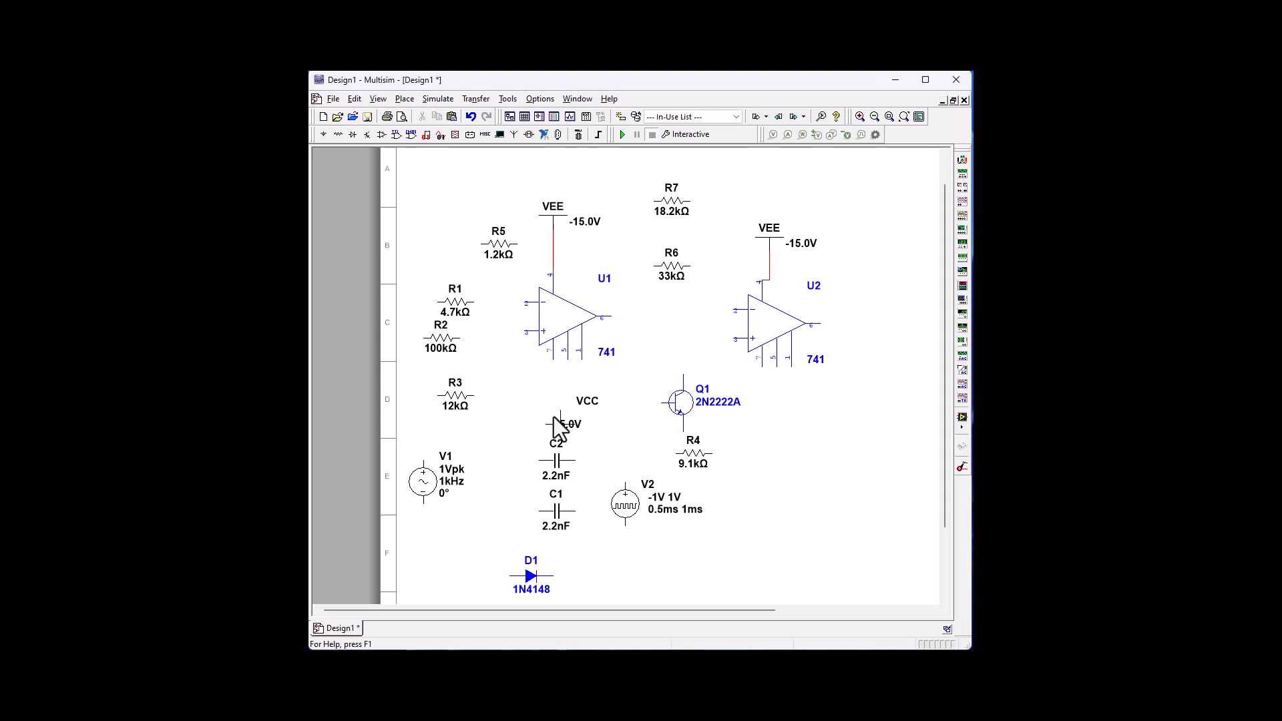
- Copy the 15 V VCC supply, connect the copy to pin 7 of op-amp U2, and move it farther below the op-amp
{"action": "right_click", "coordinate": [551, 411]}
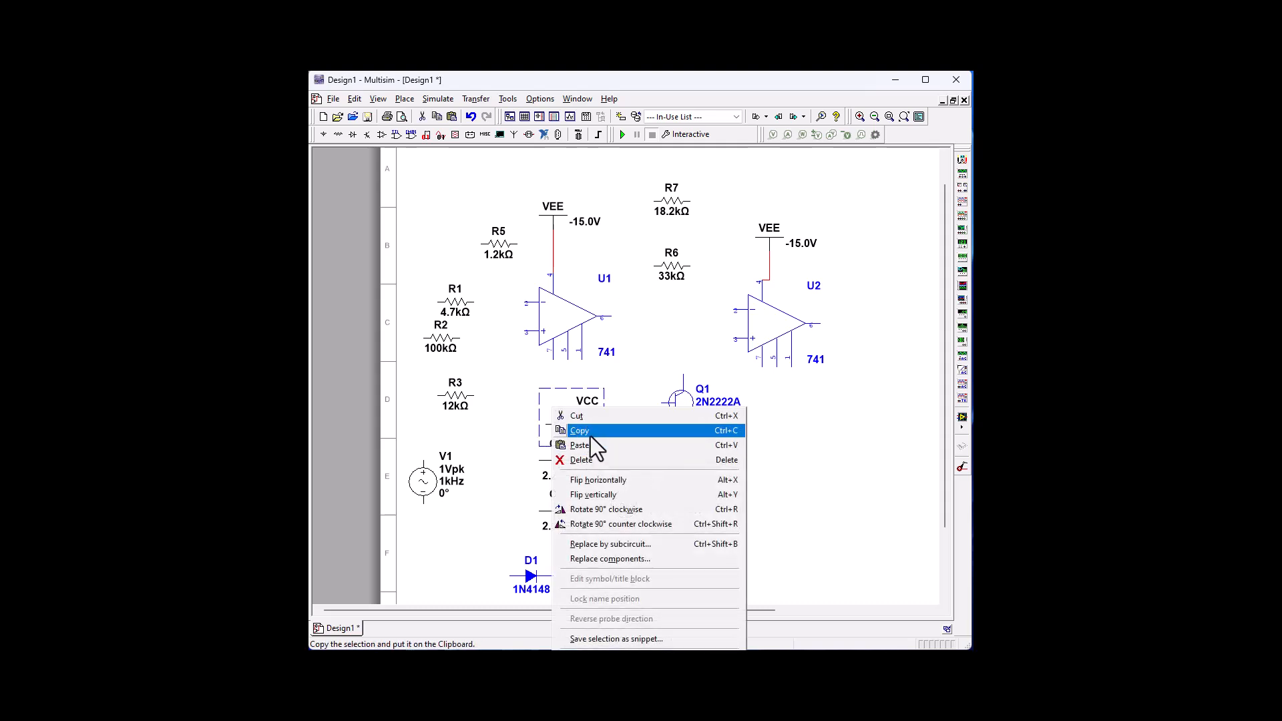
{"action": "left_click", "coordinate": [589, 431]}
{"action": "right_click", "coordinate": [767, 414]}
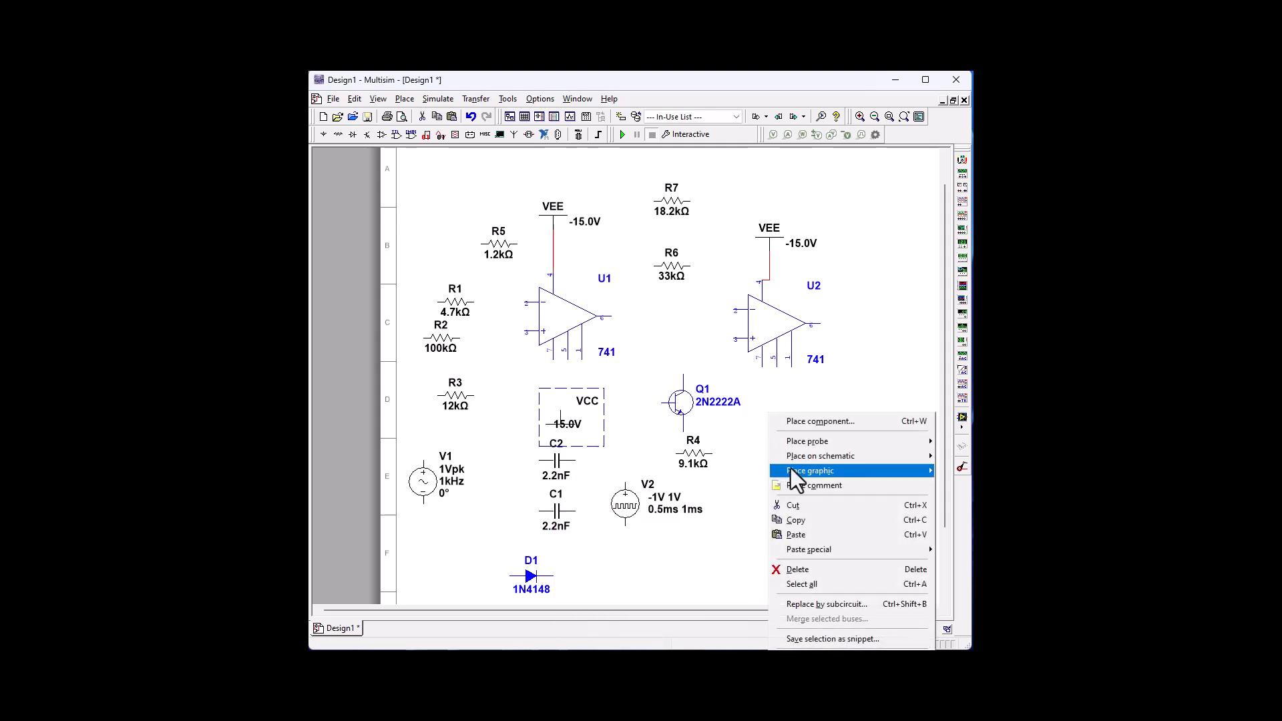
{"action": "left_click", "coordinate": [801, 534]}
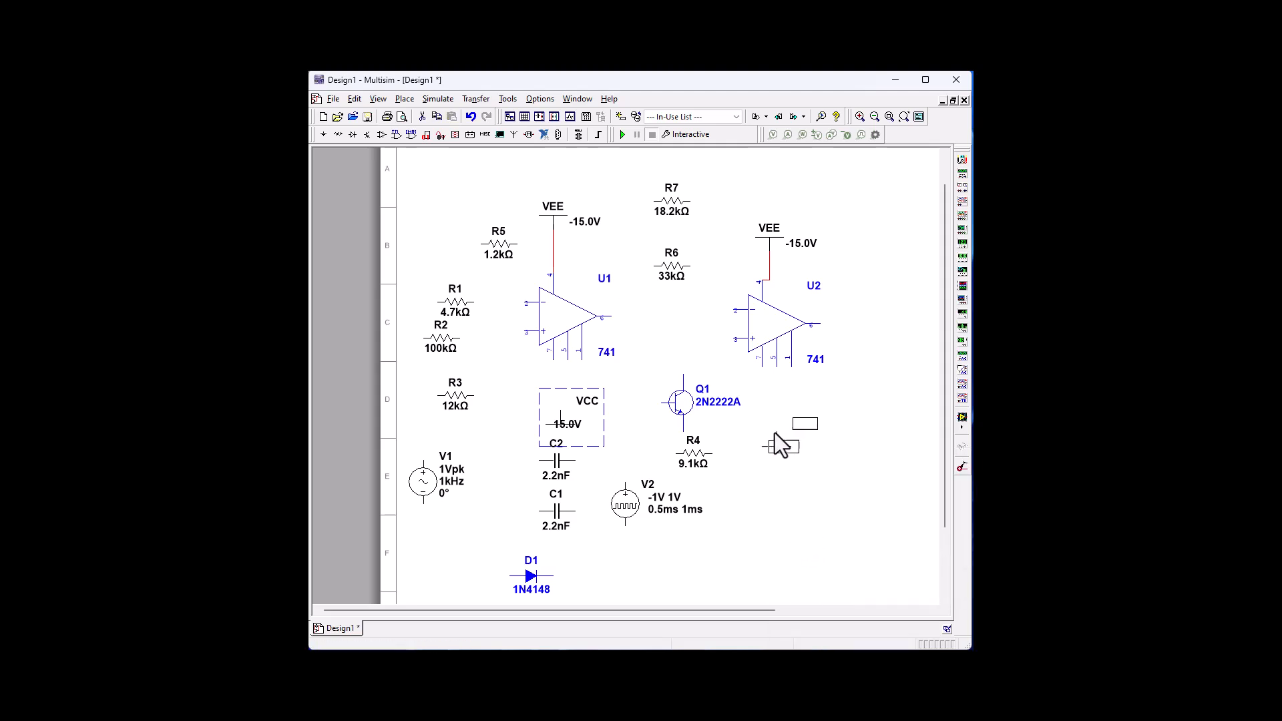
{"action": "left_click", "coordinate": [762, 379]}
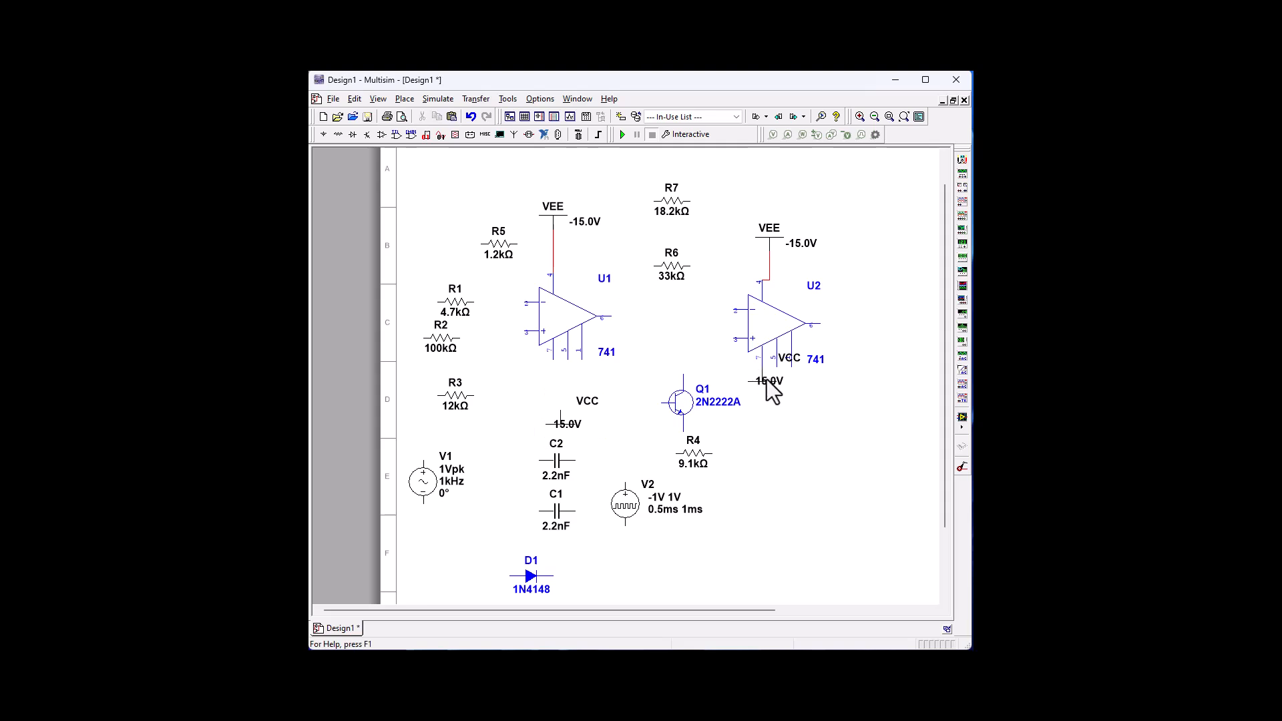
{"action": "left_click", "coordinate": [788, 458]}
{"action": "mouse_move", "coordinate": [766, 411]}
{"action": "left_mouse_down"}
{"action": "mouse_move", "coordinate": [787, 410]}
{"action": "mouse_move", "coordinate": [767, 427]}
{"action": "left_mouse_up"}
{"action": "left_click", "coordinate": [776, 444]}
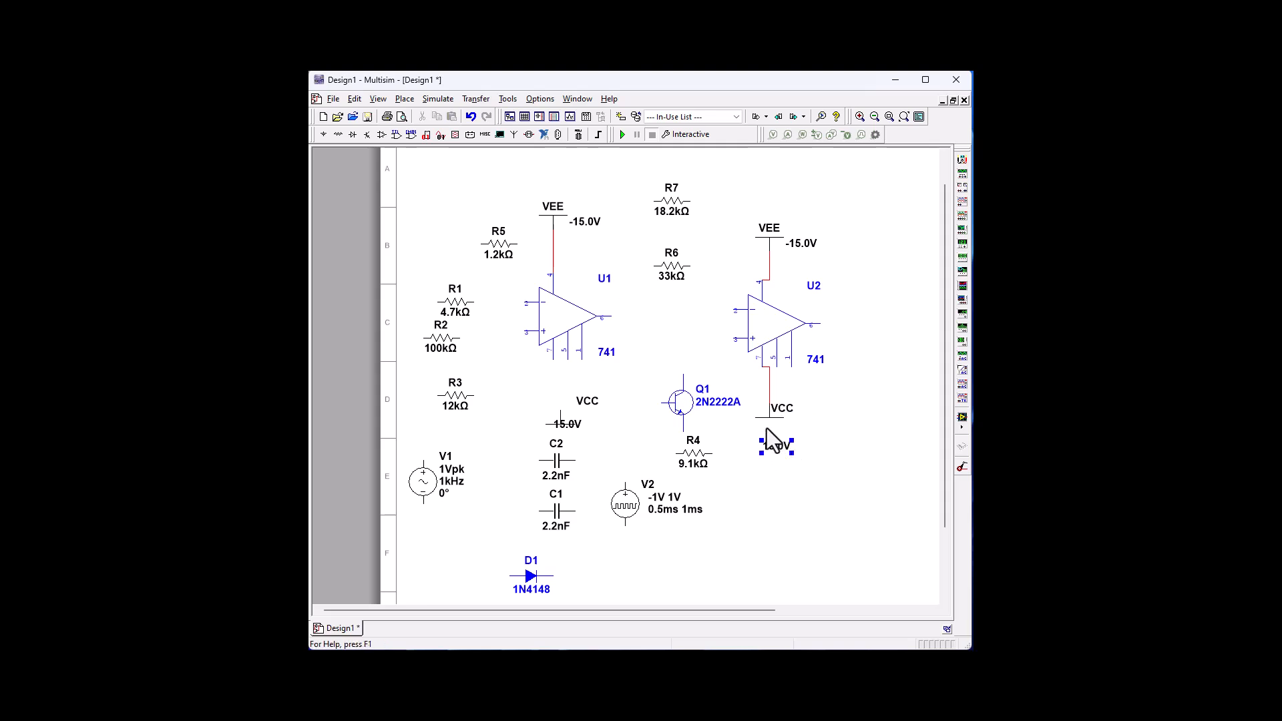
{"action": "left_click", "coordinate": [797, 486]}
- Move the 2.2 nF capacitor C2 to above the VEE supply of op-amp U2
{"action": "left_click_drag", "start_coordinate": [560, 468], "coordinate": [776, 249]}
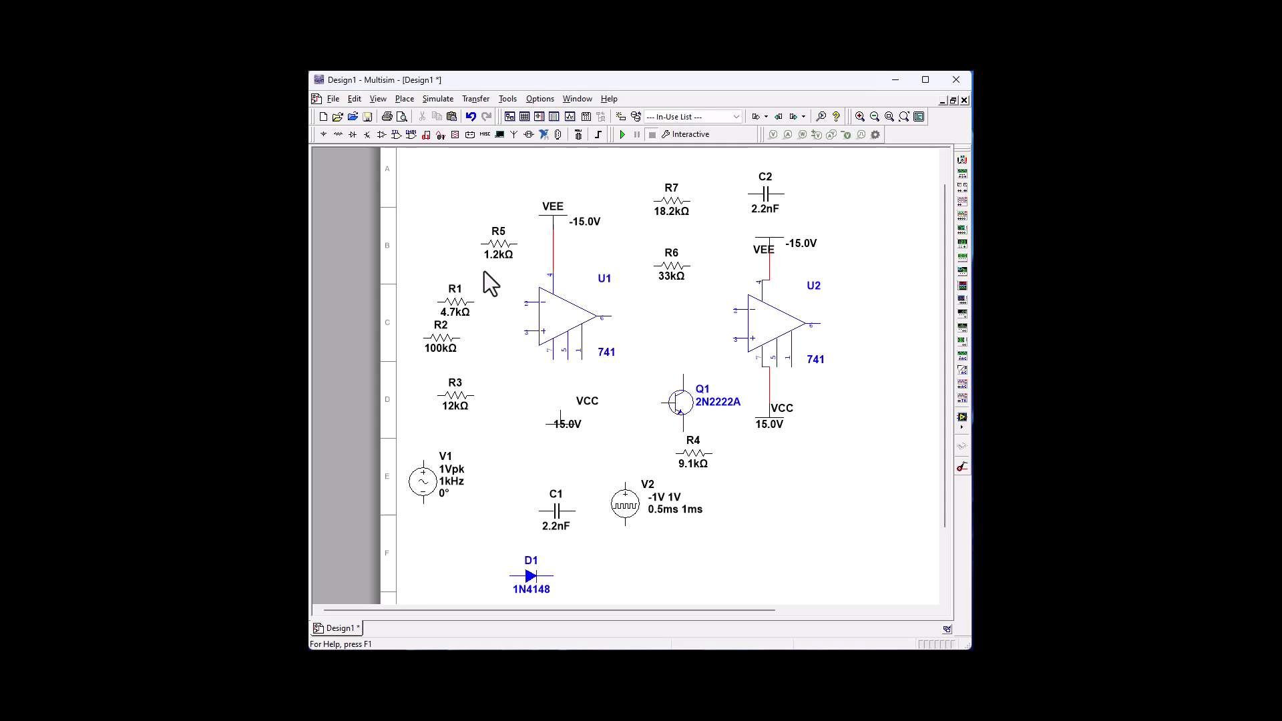
- Rearrange the parts around op-amp U1: R5 to the sheet's edge, VEE closer to pin 4, R6 above VEE and R2 beside it
{"action": "left_click_drag", "start_coordinate": [501, 250], "coordinate": [407, 229]}
{"action": "left_click_drag", "start_coordinate": [551, 217], "coordinate": [554, 248]}
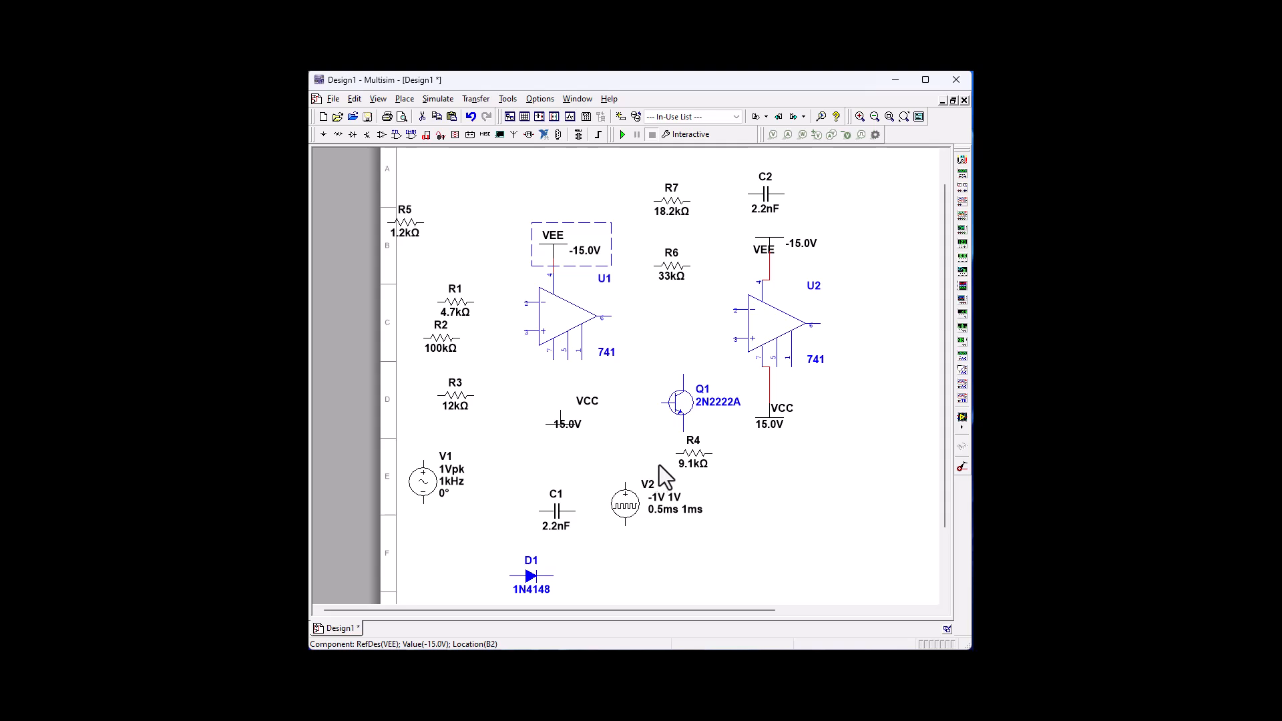
{"action": "left_click_drag", "start_coordinate": [660, 265], "coordinate": [544, 189]}
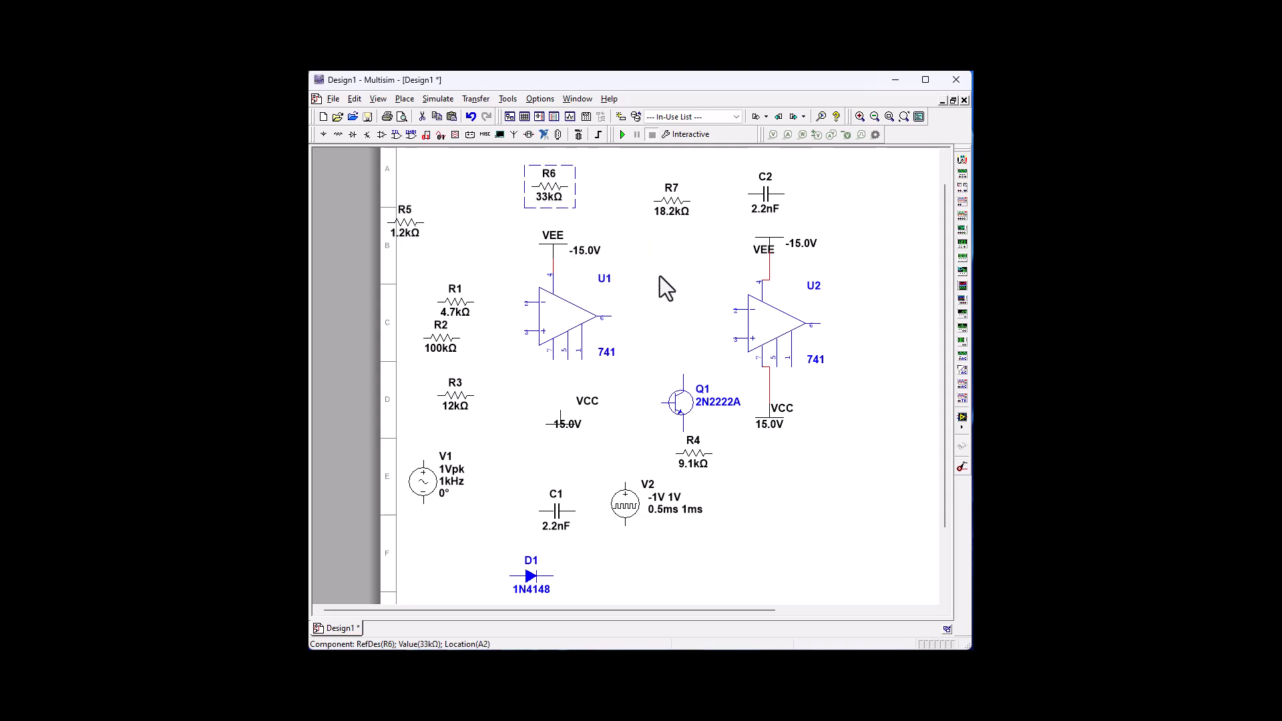
{"action": "left_click_drag", "start_coordinate": [447, 348], "coordinate": [494, 259]}
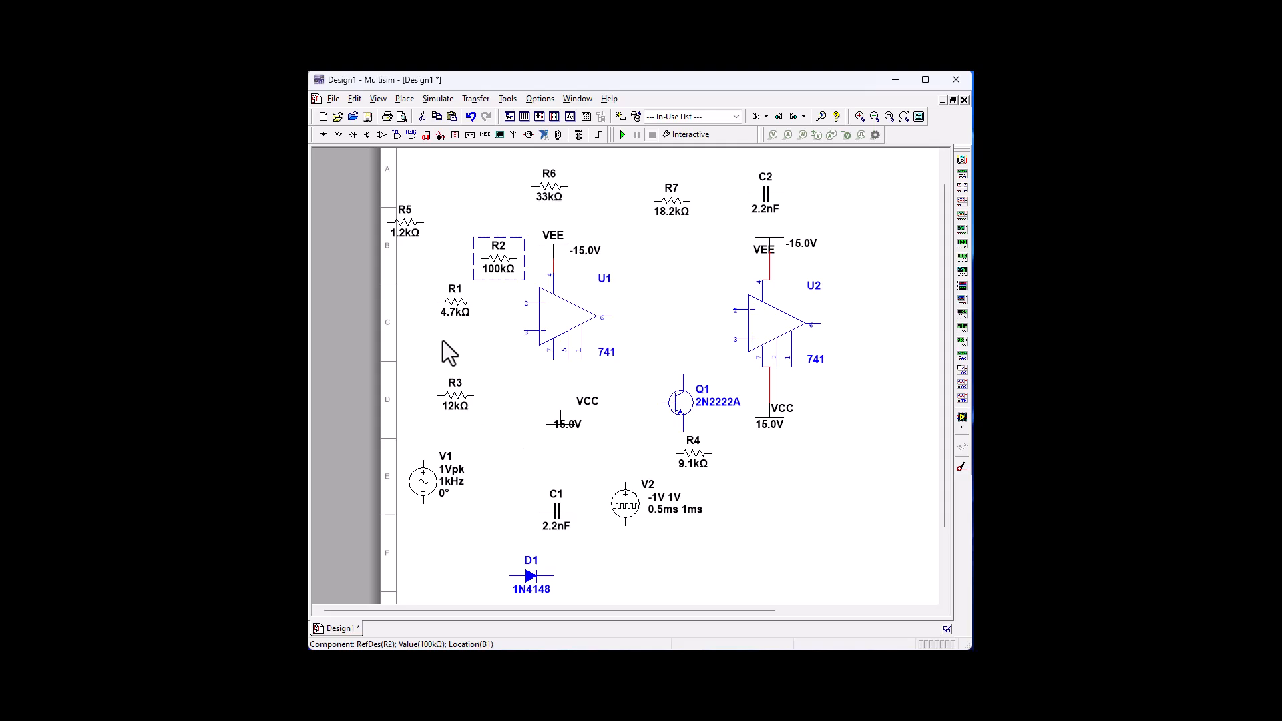
- Rotate resistor R1 90° clockwise so it stands vertically and shift it slightly away from op-amp U1
{"action": "left_click", "coordinate": [437, 311]}
{"action": "right_click", "coordinate": [455, 346]}
{"action": "left_click", "coordinate": [448, 298]}
{"action": "left_click_drag", "start_coordinate": [452, 308], "coordinate": [445, 308]}
{"action": "right_click", "coordinate": [455, 304]}
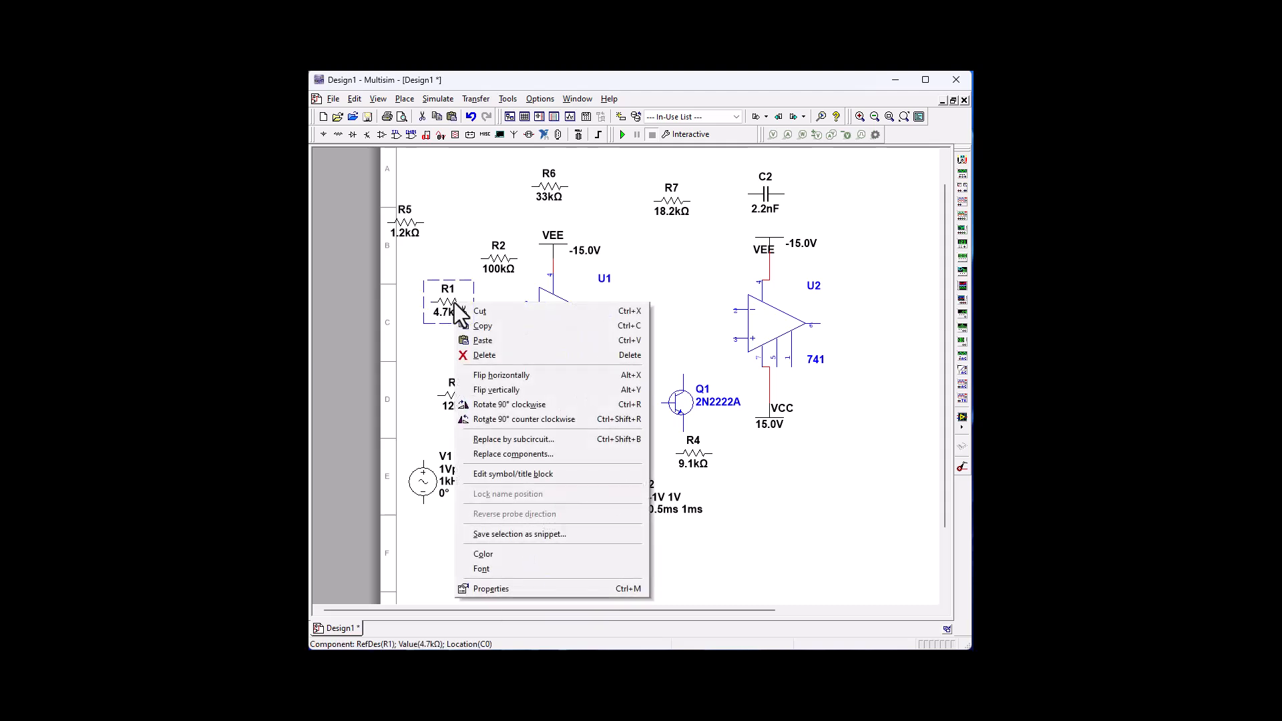
{"action": "left_click", "coordinate": [476, 405]}
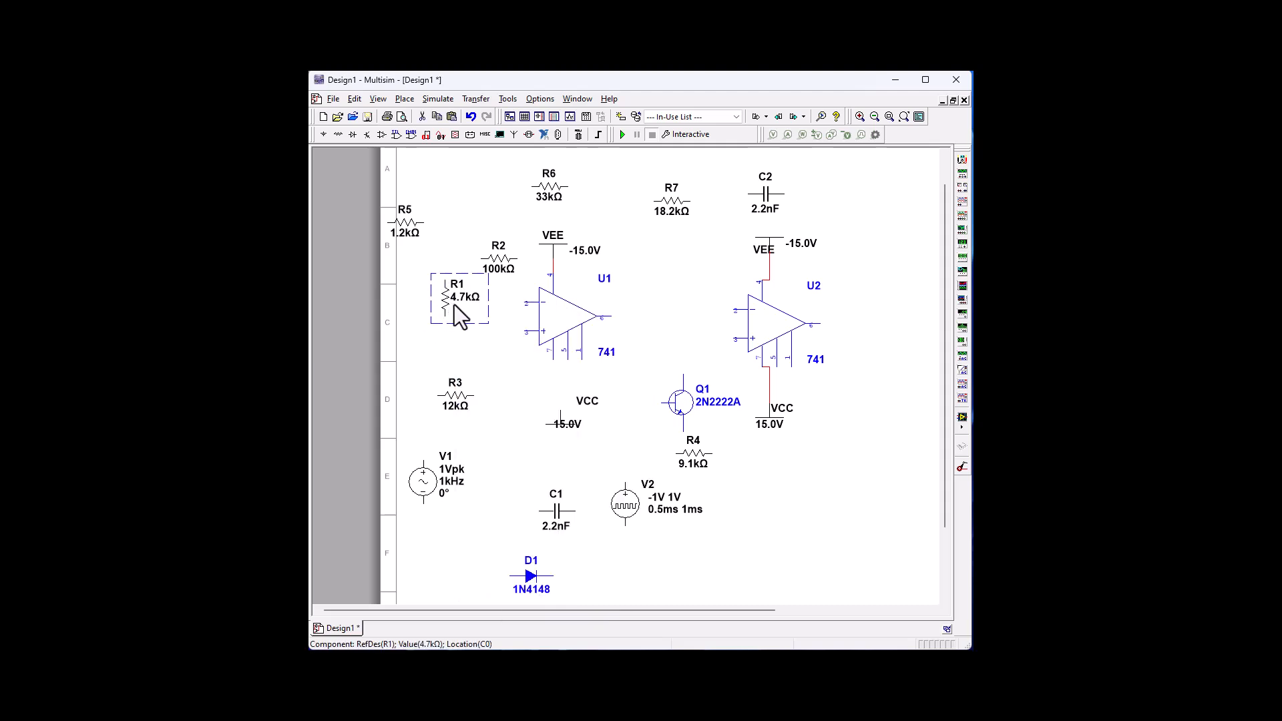
{"action": "left_click_drag", "start_coordinate": [451, 305], "coordinate": [444, 305]}
- Set the resistance of R1 to 4.9 kΩ
{"action": "double_click", "coordinate": [435, 306]}
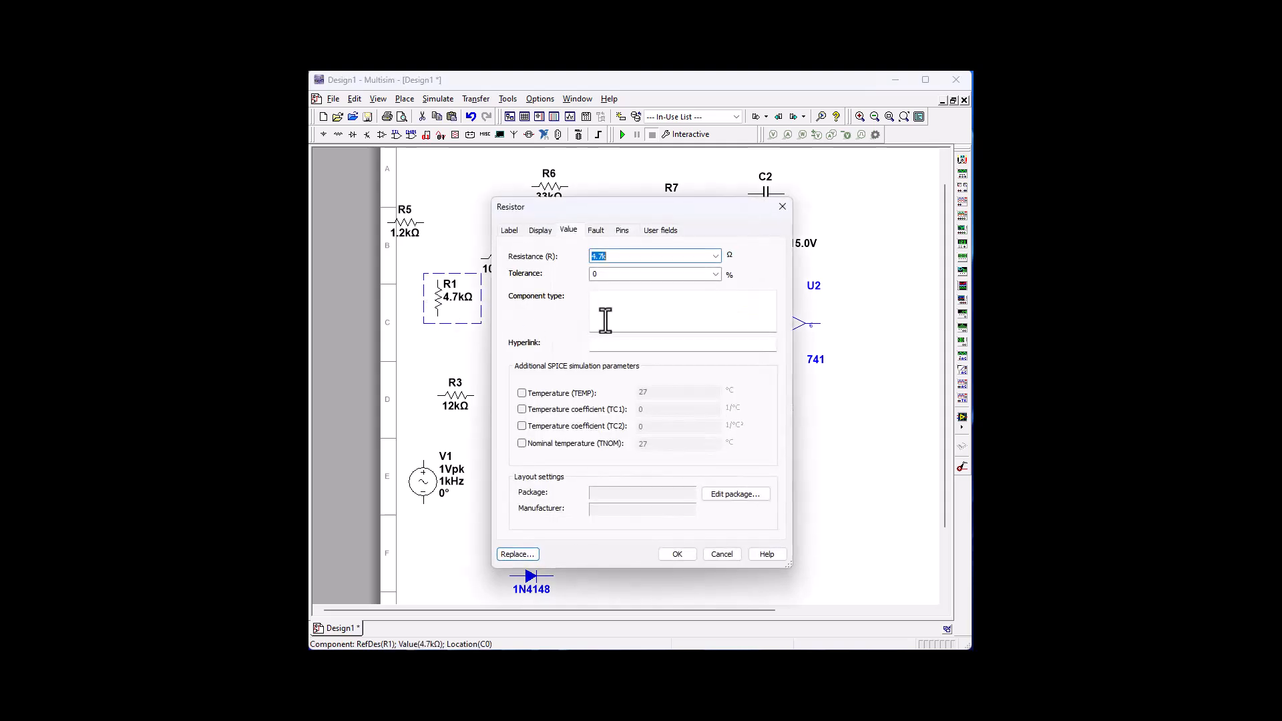
{"action": "left_click", "coordinate": [598, 258]}
{"action": "key", "text": "Delete"}
{"action": "left_click", "coordinate": [679, 554]}
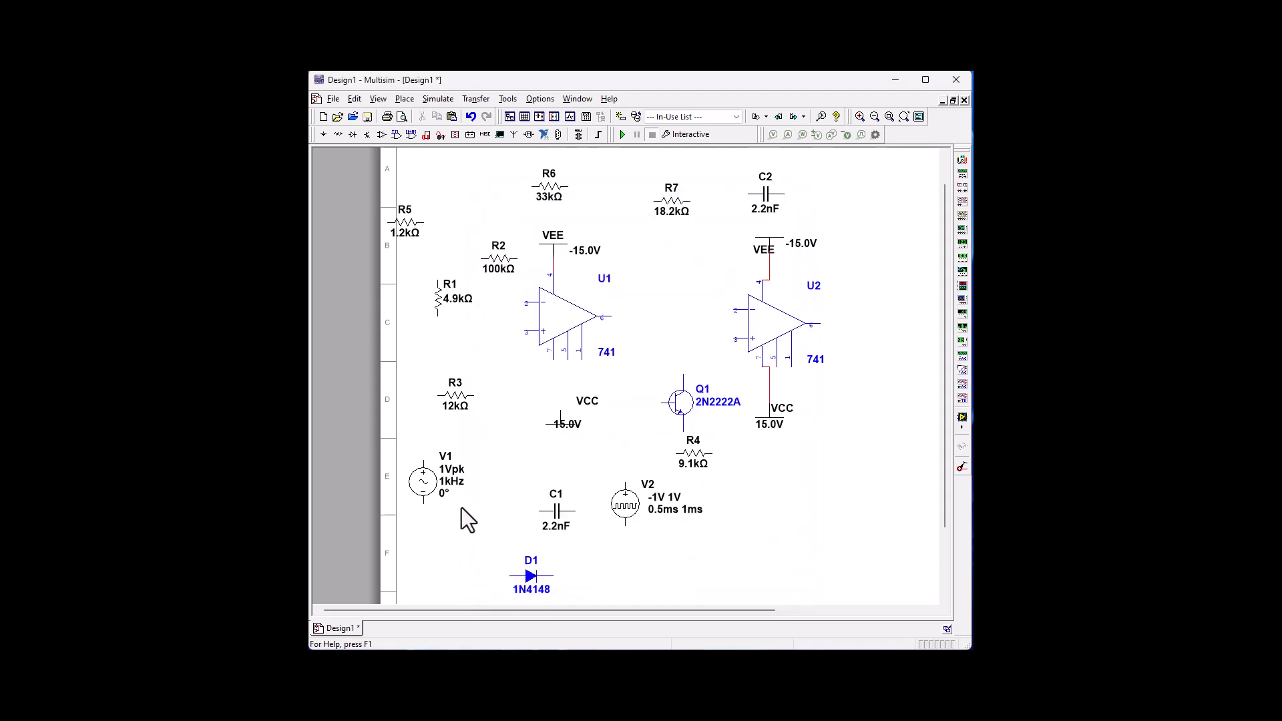
- Move R3 to below op-amp U1's inputs, and place R1 above source V1 with its lower end wired to V1's positive terminal
{"action": "left_click", "coordinate": [457, 400]}
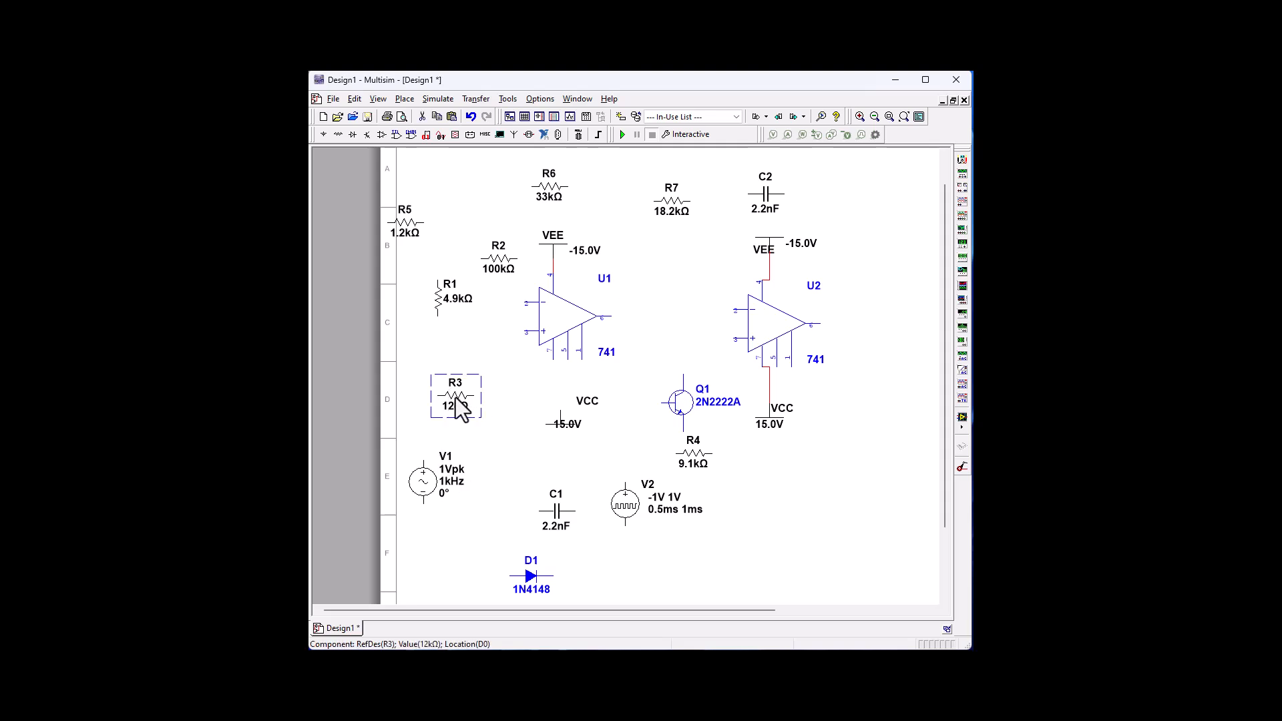
{"action": "left_click_drag", "start_coordinate": [459, 407], "coordinate": [517, 400]}
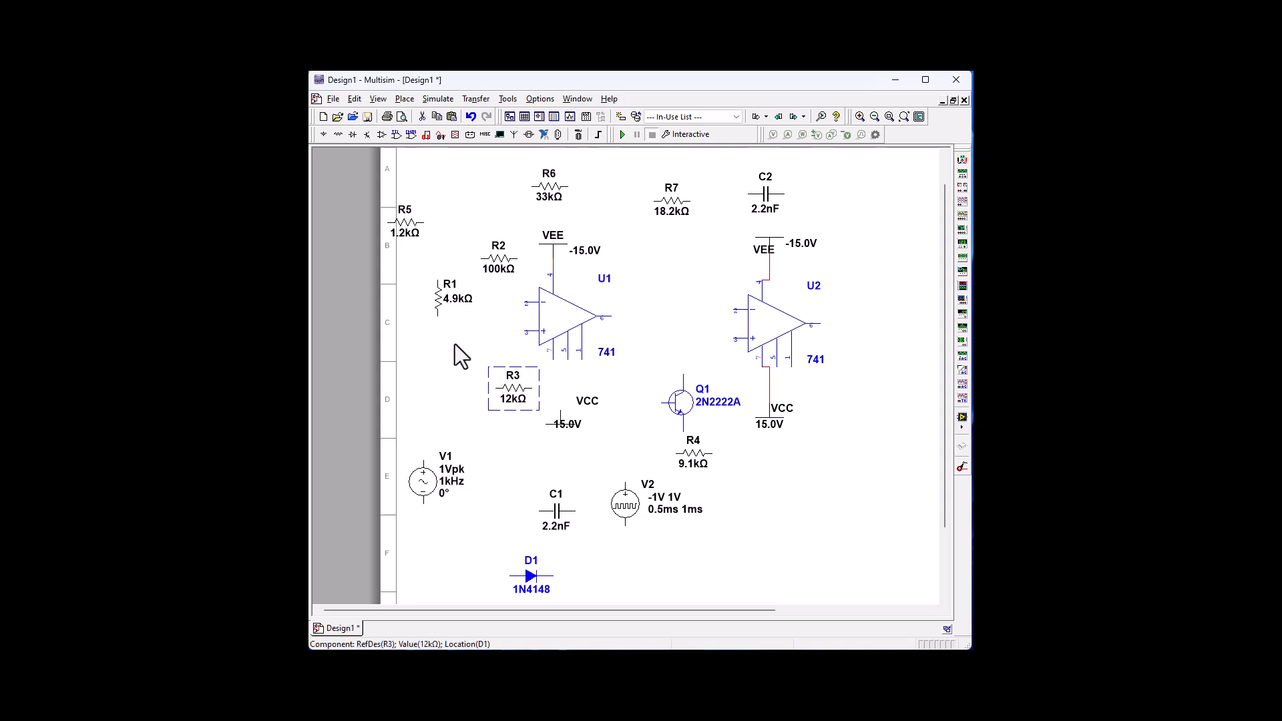
{"action": "left_click", "coordinate": [442, 304]}
{"action": "left_click_drag", "start_coordinate": [426, 450], "coordinate": [422, 362]}
{"action": "left_click", "coordinate": [462, 434]}
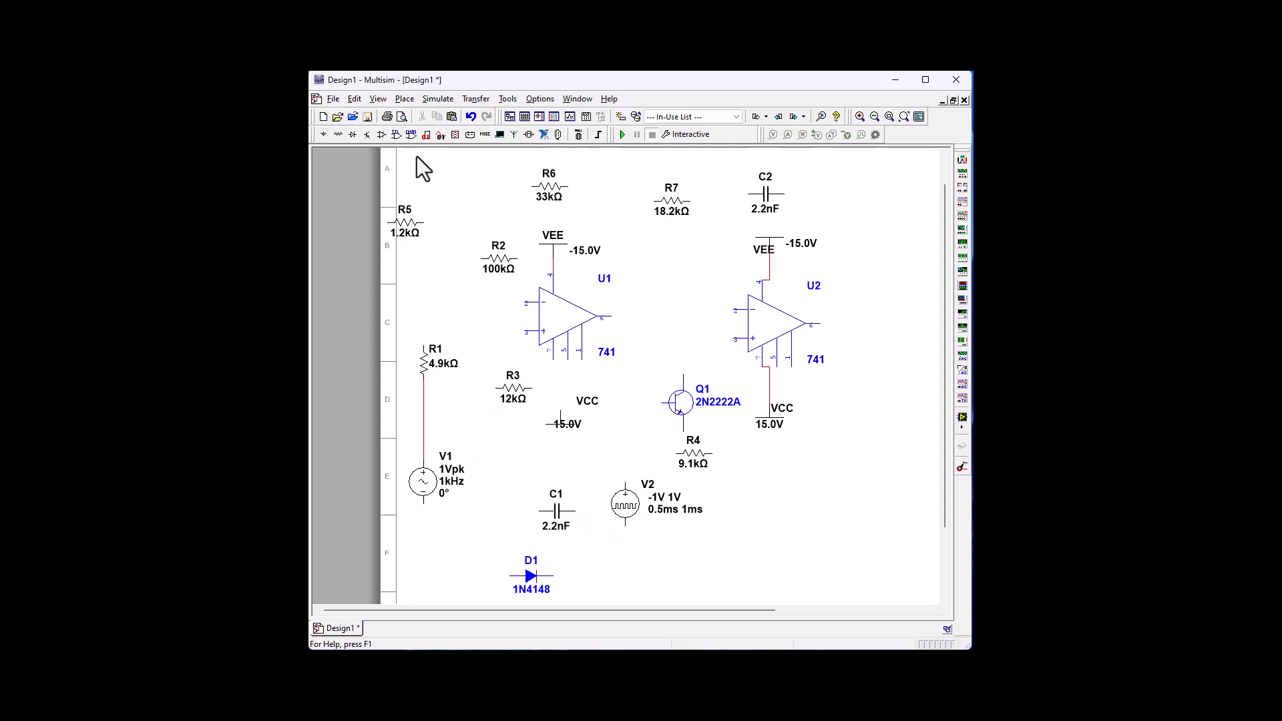
- Place two GROUND symbols from the POWER_SOURCES family, one near U1's non-inverting input and one below source V1
{"action": "left_click", "coordinate": [324, 134]}
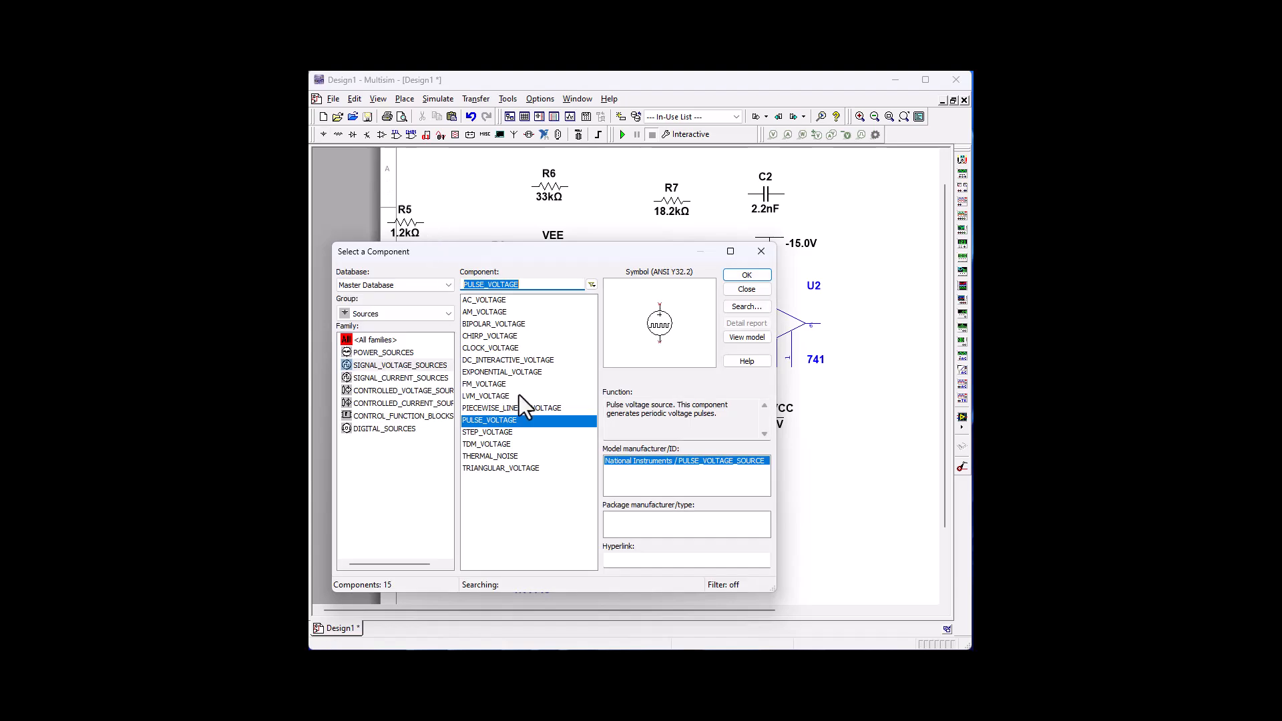
{"action": "left_click", "coordinate": [408, 353]}
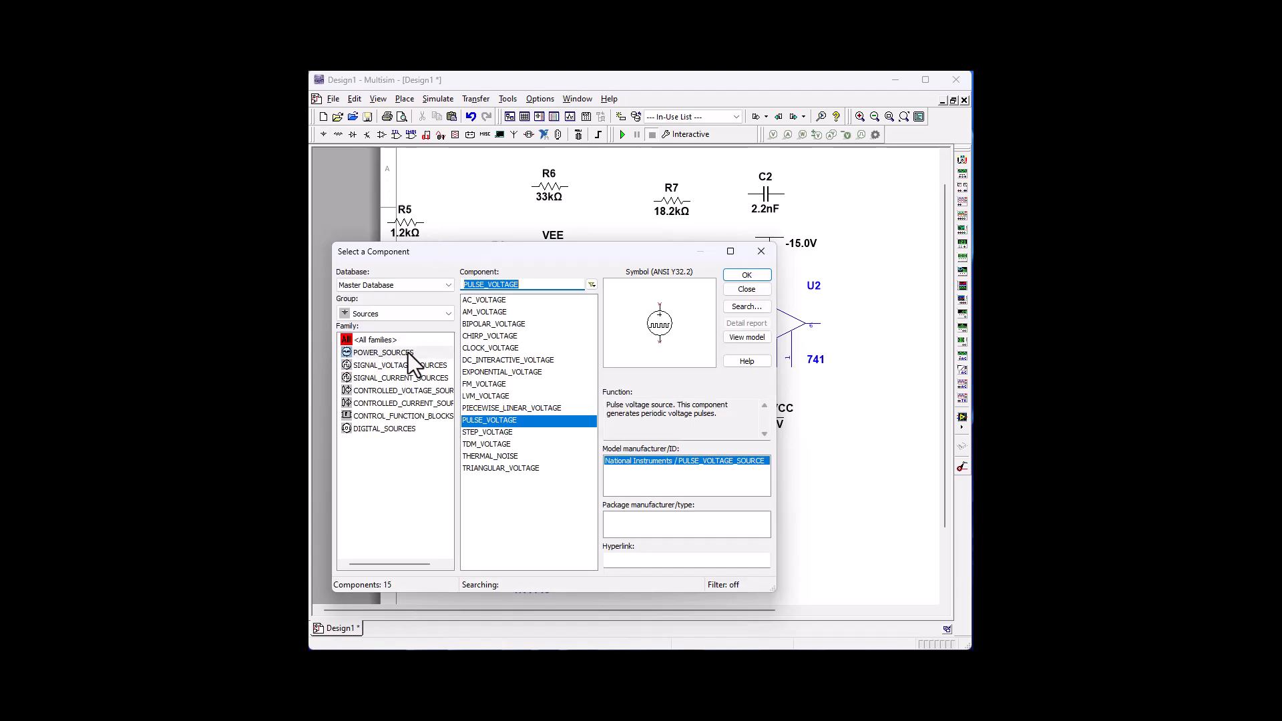
{"action": "left_click", "coordinate": [476, 338]}
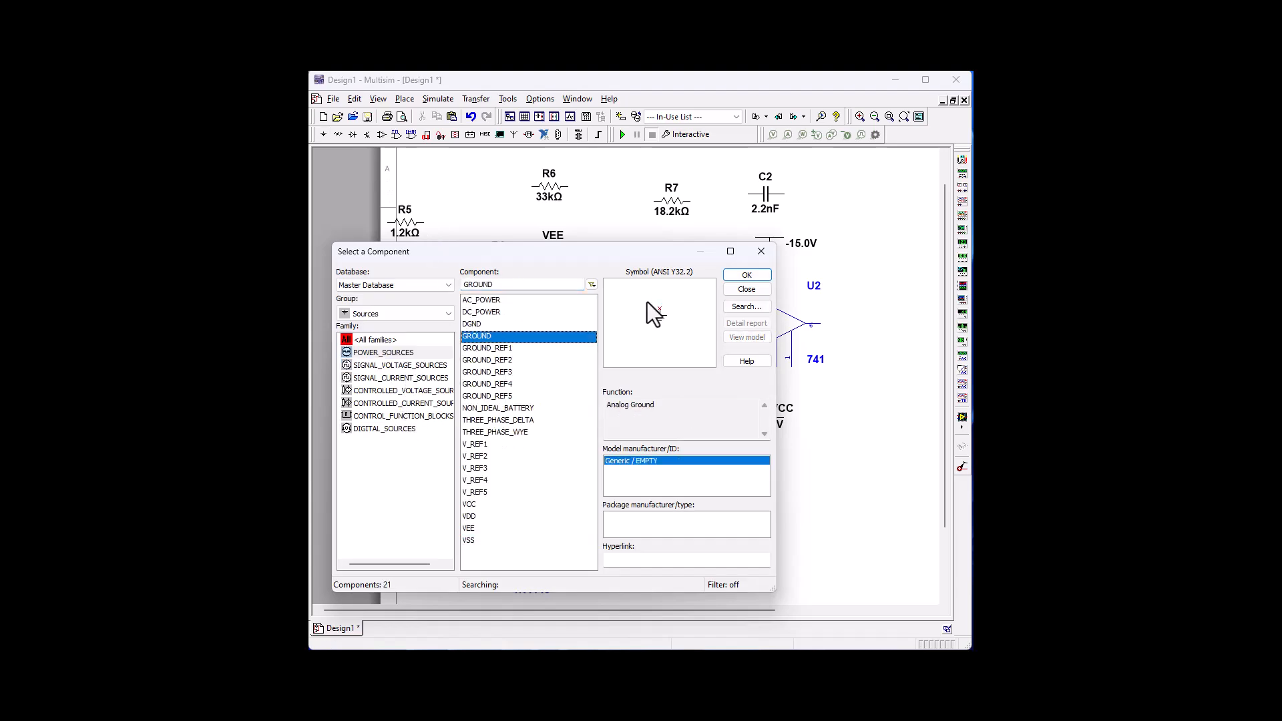
{"action": "left_click", "coordinate": [742, 278]}
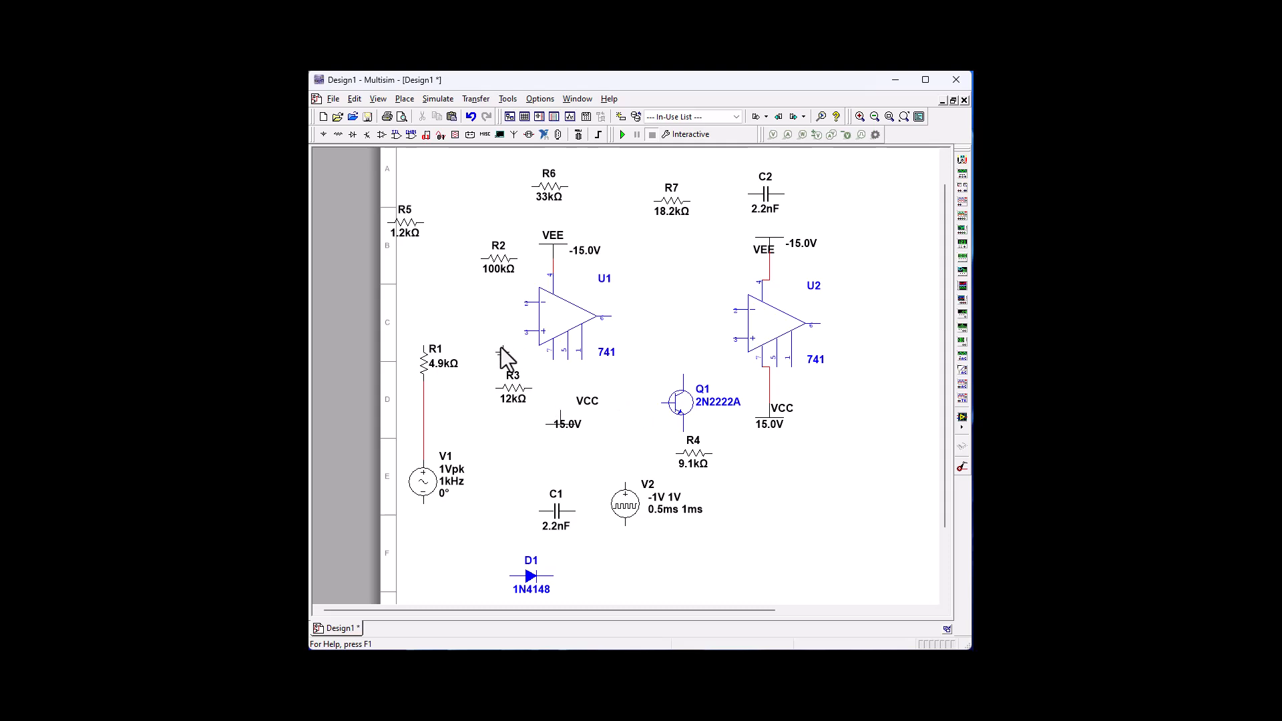
{"action": "left_click", "coordinate": [503, 351]}
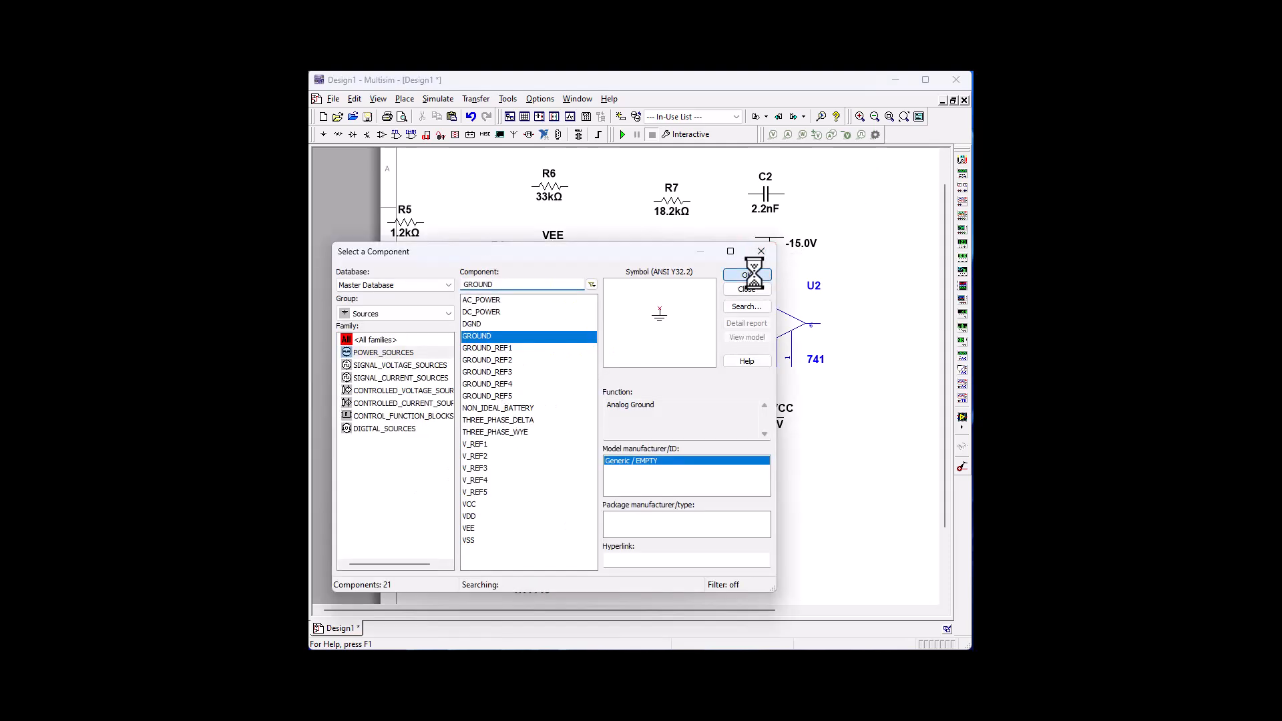
{"action": "left_click", "coordinate": [762, 251]}
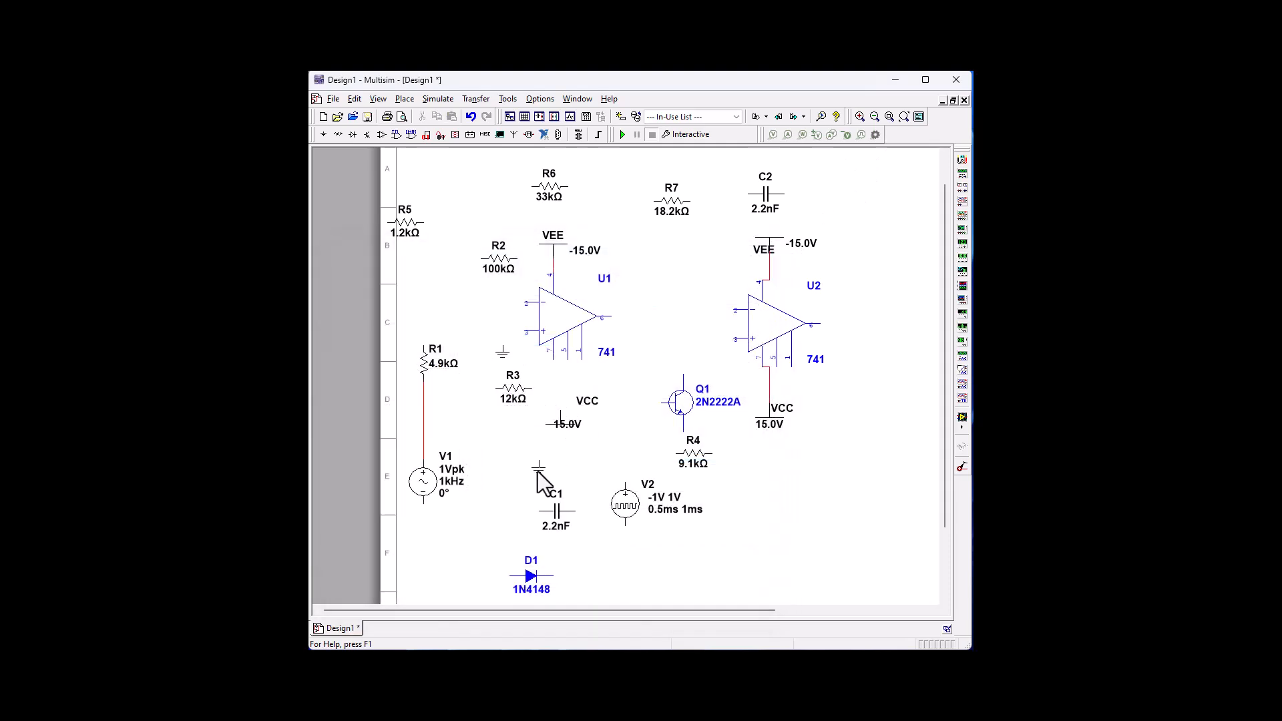
{"action": "left_click", "coordinate": [423, 530]}
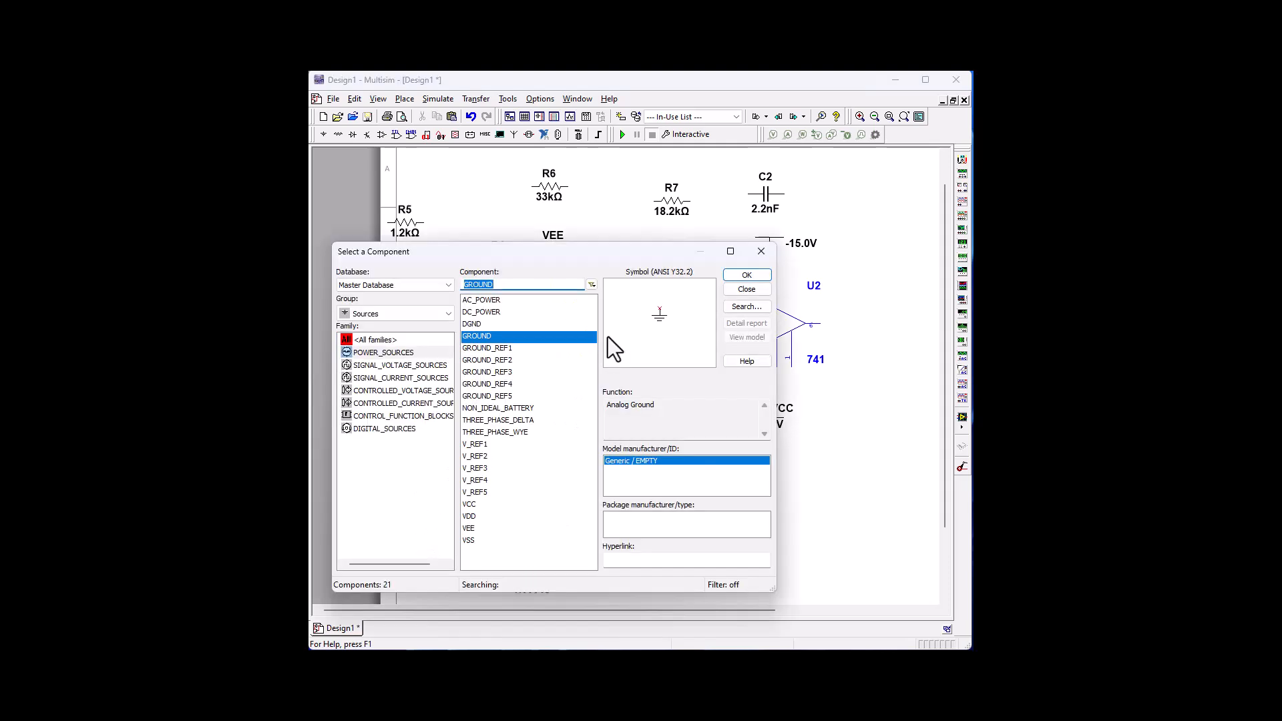
{"action": "left_click", "coordinate": [761, 251]}
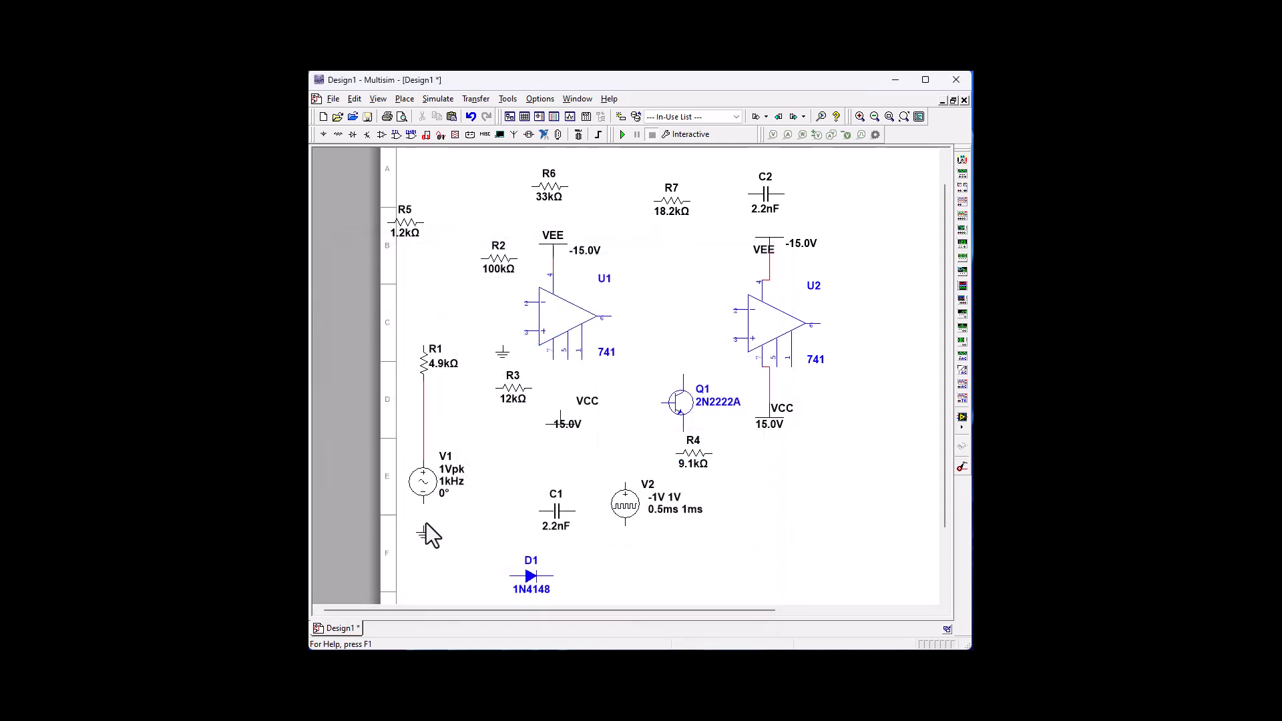
- Wire V1's negative terminal to the ground below it and U1's non-inverting input to the other ground
{"action": "left_click_drag", "start_coordinate": [425, 513], "coordinate": [423, 497]}
{"action": "left_click_drag", "start_coordinate": [503, 347], "coordinate": [520, 328]}
- Wire the free end of R6 facing R1 to the upper terminal of R1 and straighten the wire's vertical run
{"action": "left_click_drag", "start_coordinate": [527, 187], "coordinate": [471, 203]}
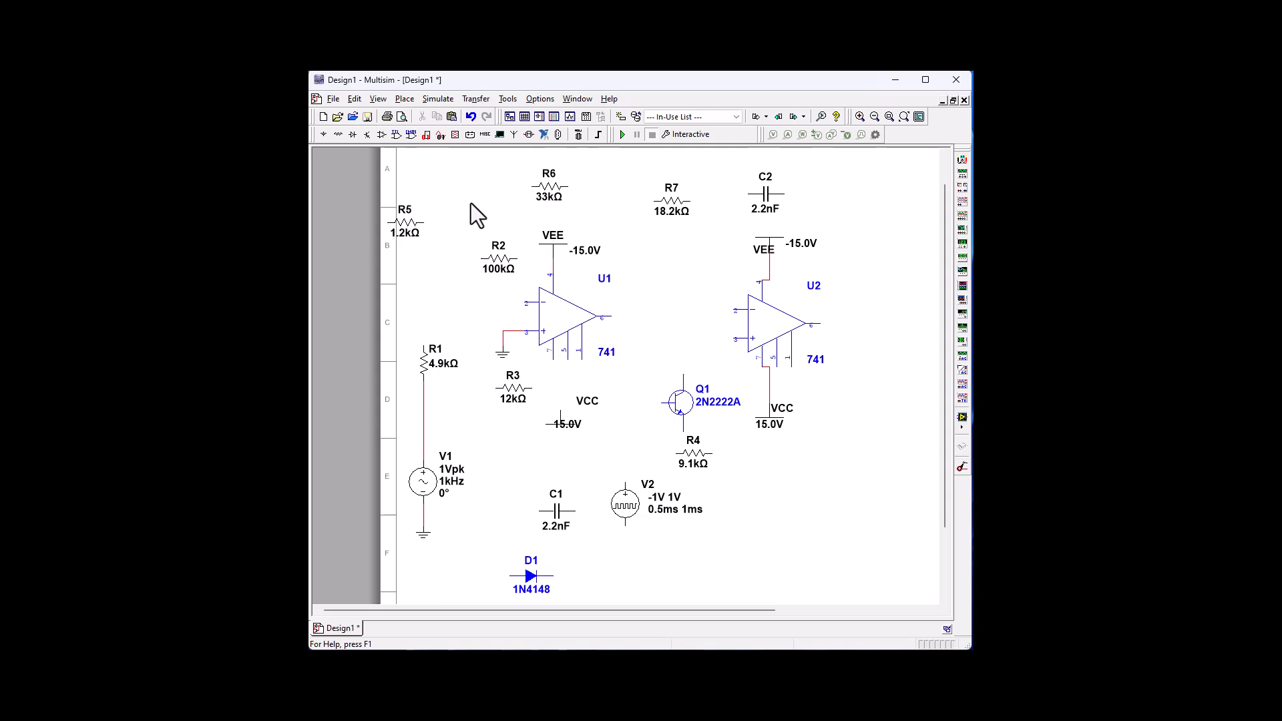
{"action": "left_click", "coordinate": [531, 187]}
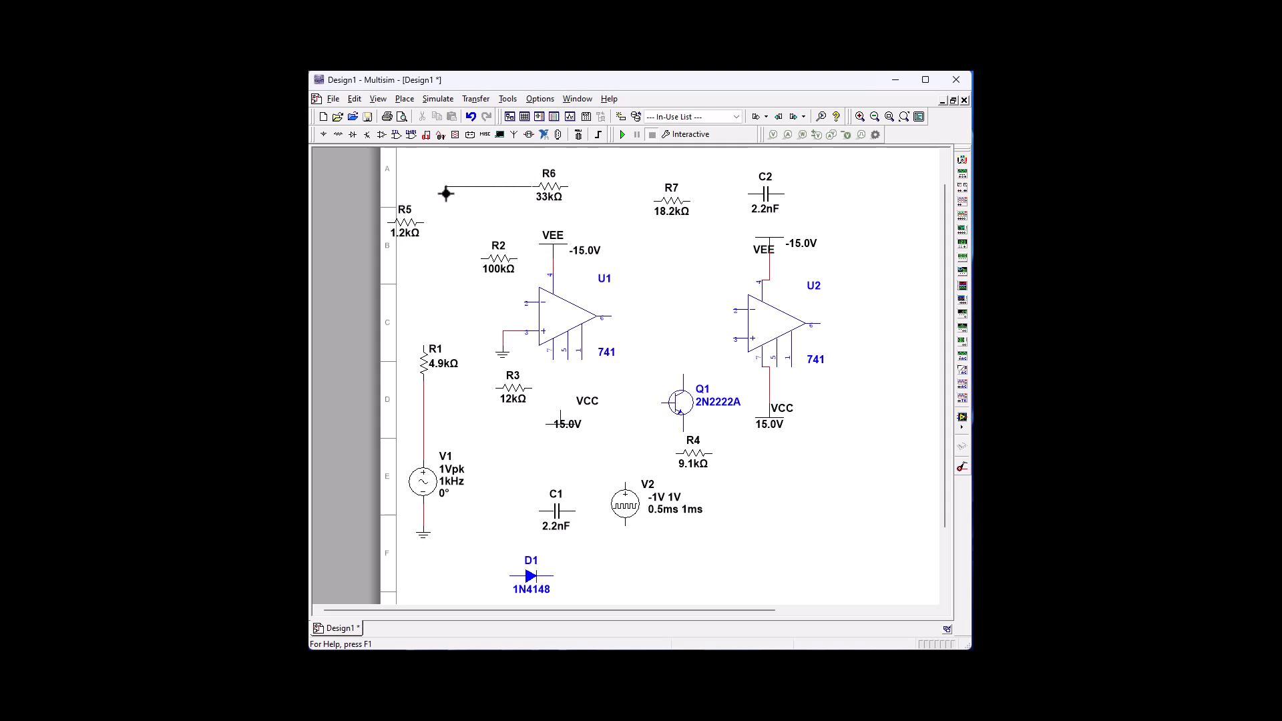
{"action": "left_click", "coordinate": [424, 346]}
{"action": "left_click", "coordinate": [429, 283]}
{"action": "left_click_drag", "start_coordinate": [427, 283], "coordinate": [423, 284]}
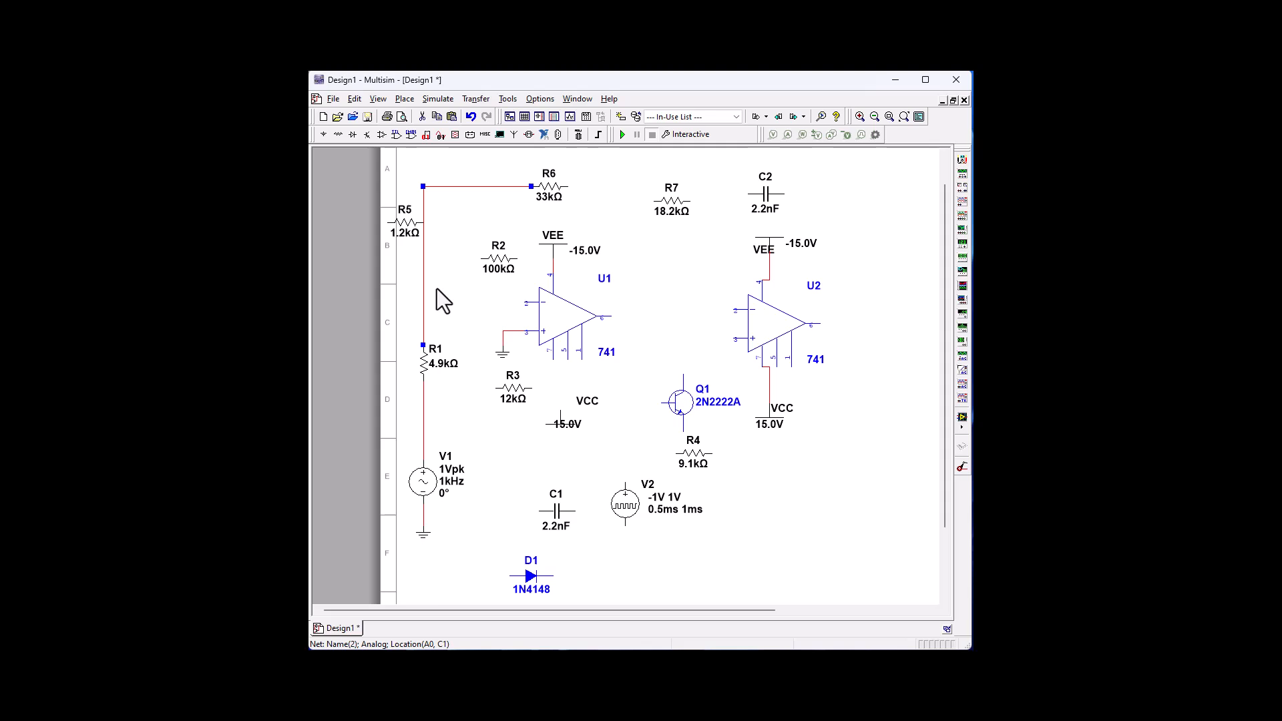
- Wire R2 between the VEE connection at U1's pin 4 and the R1–R6 wire, lowering R2 slightly to line up
{"action": "left_click", "coordinate": [520, 261]}
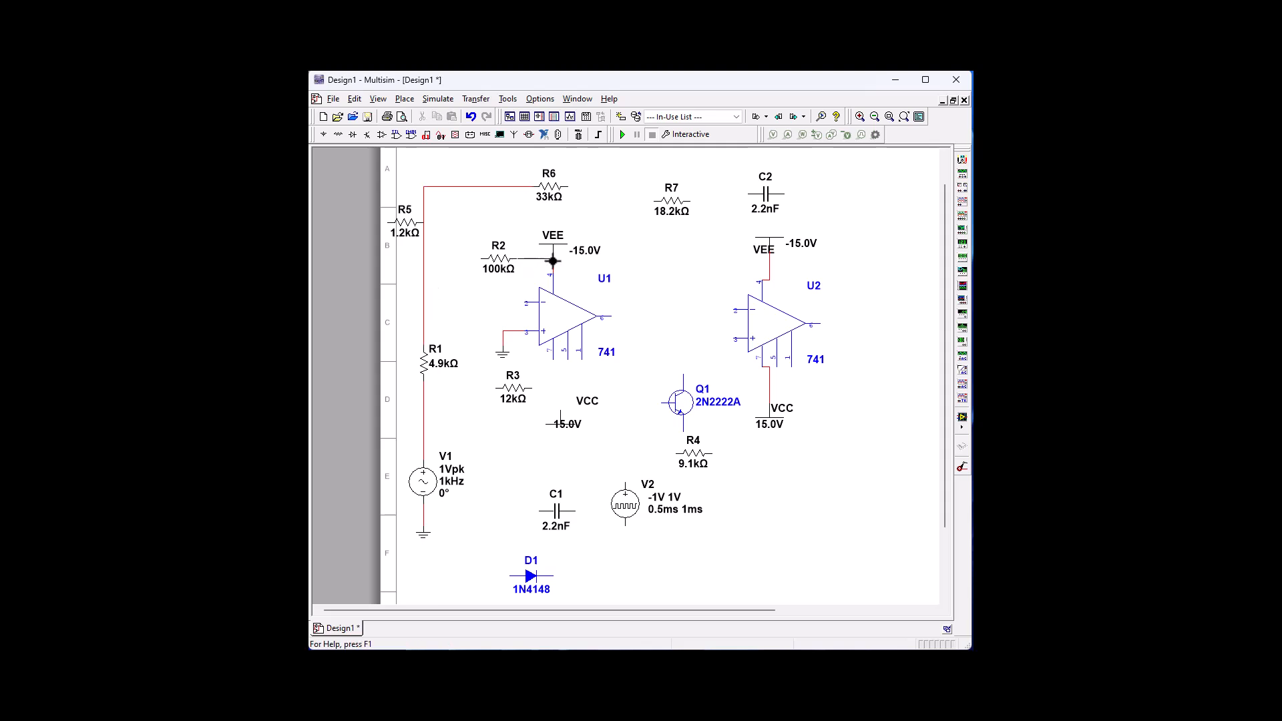
{"action": "left_click", "coordinate": [553, 265]}
{"action": "left_click_drag", "start_coordinate": [500, 261], "coordinate": [501, 269]}
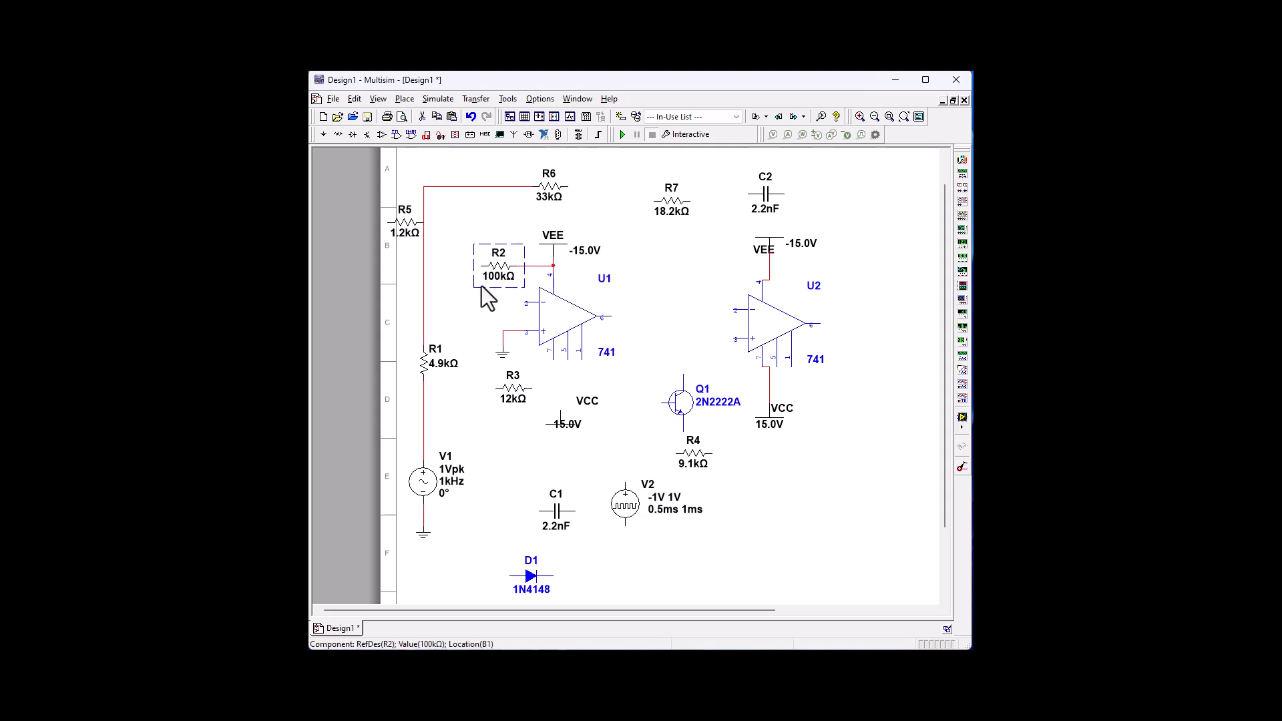
{"action": "left_click", "coordinate": [477, 268]}
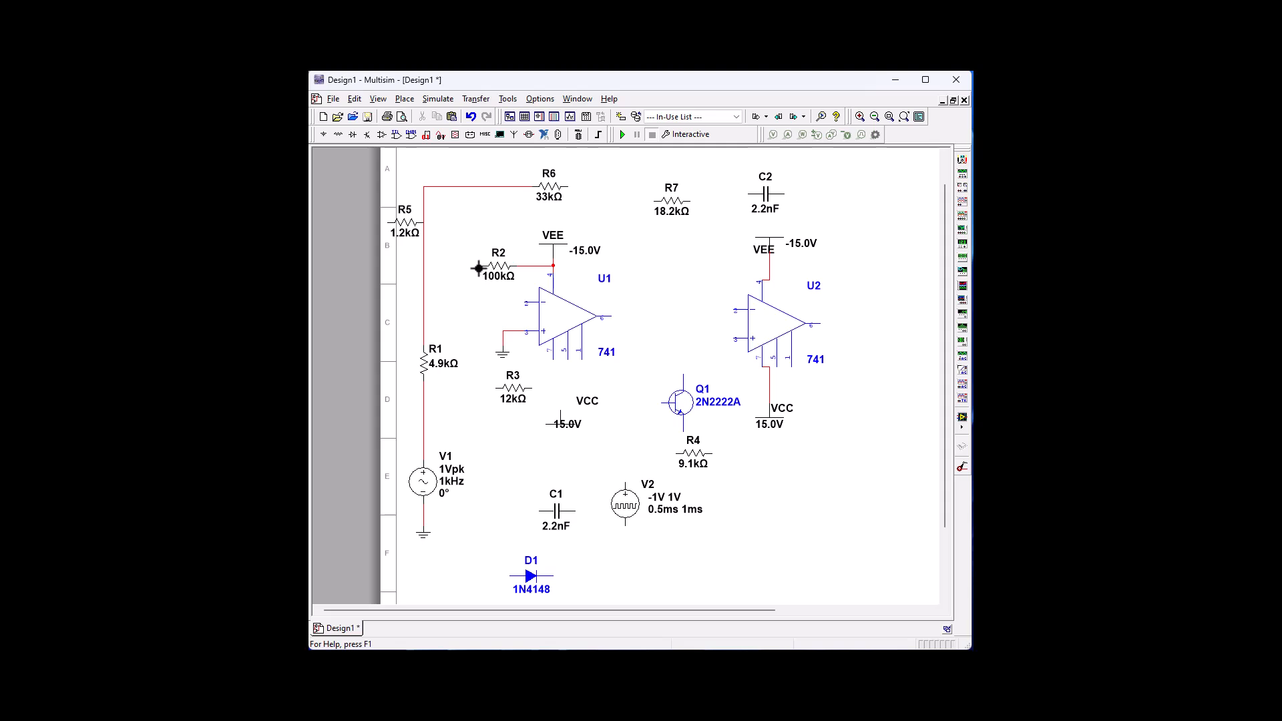
{"action": "left_click", "coordinate": [476, 268]}
{"action": "left_click", "coordinate": [473, 190]}
- Move R3 beside U1's VCC supply and R5 between the two op-amps, deleting the unwanted wire attached to R5
{"action": "left_click_drag", "start_coordinate": [521, 399], "coordinate": [506, 428]}
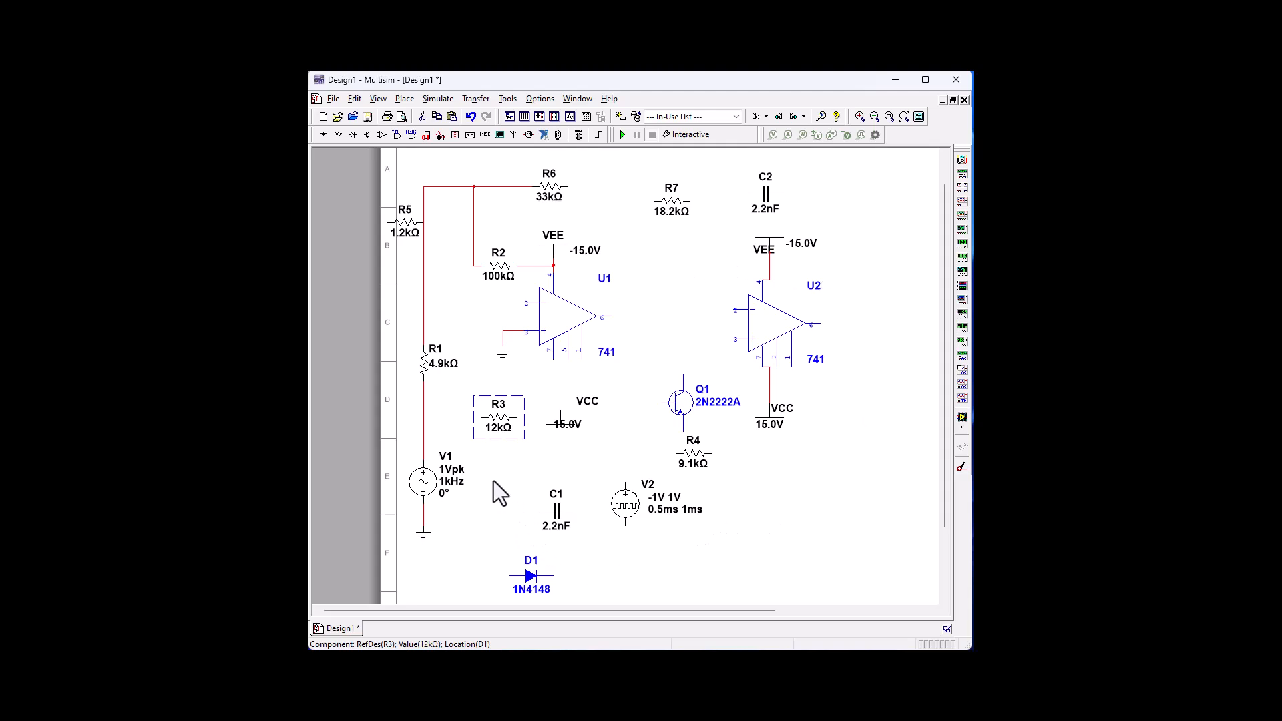
{"action": "left_click_drag", "start_coordinate": [403, 227], "coordinate": [648, 271]}
{"action": "left_click", "coordinate": [442, 215]}
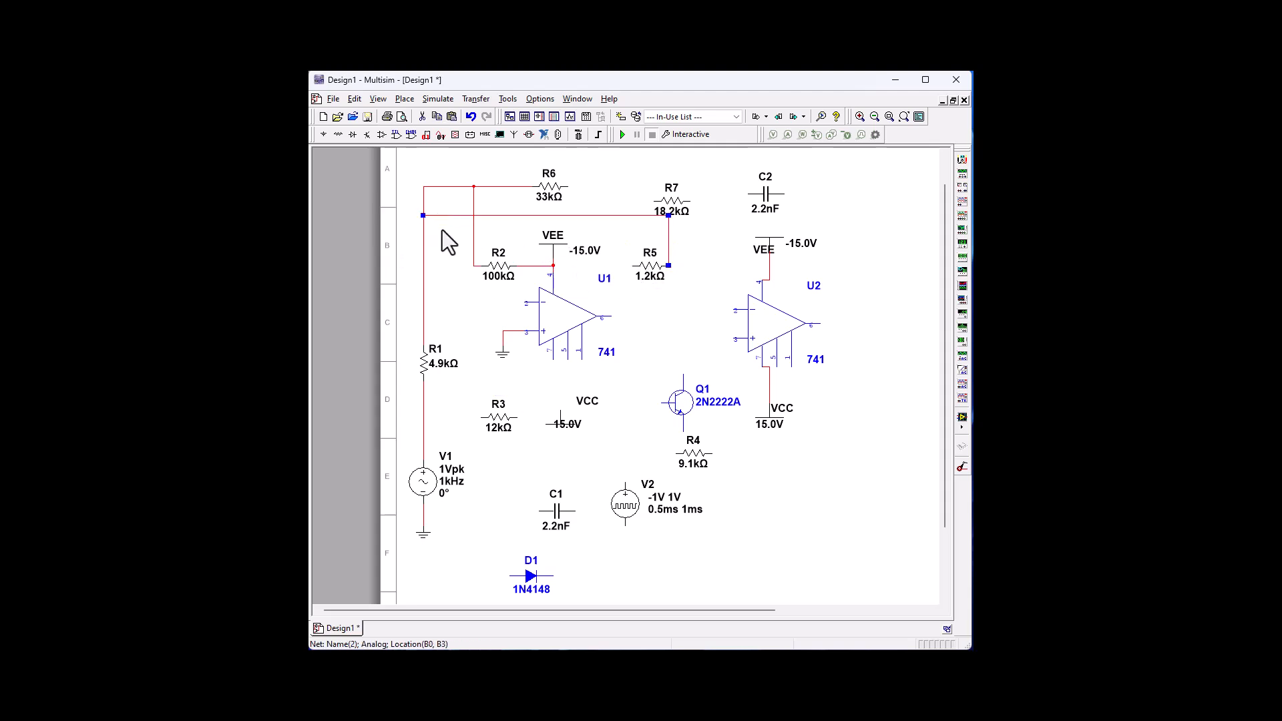
{"action": "key", "text": "Delete"}
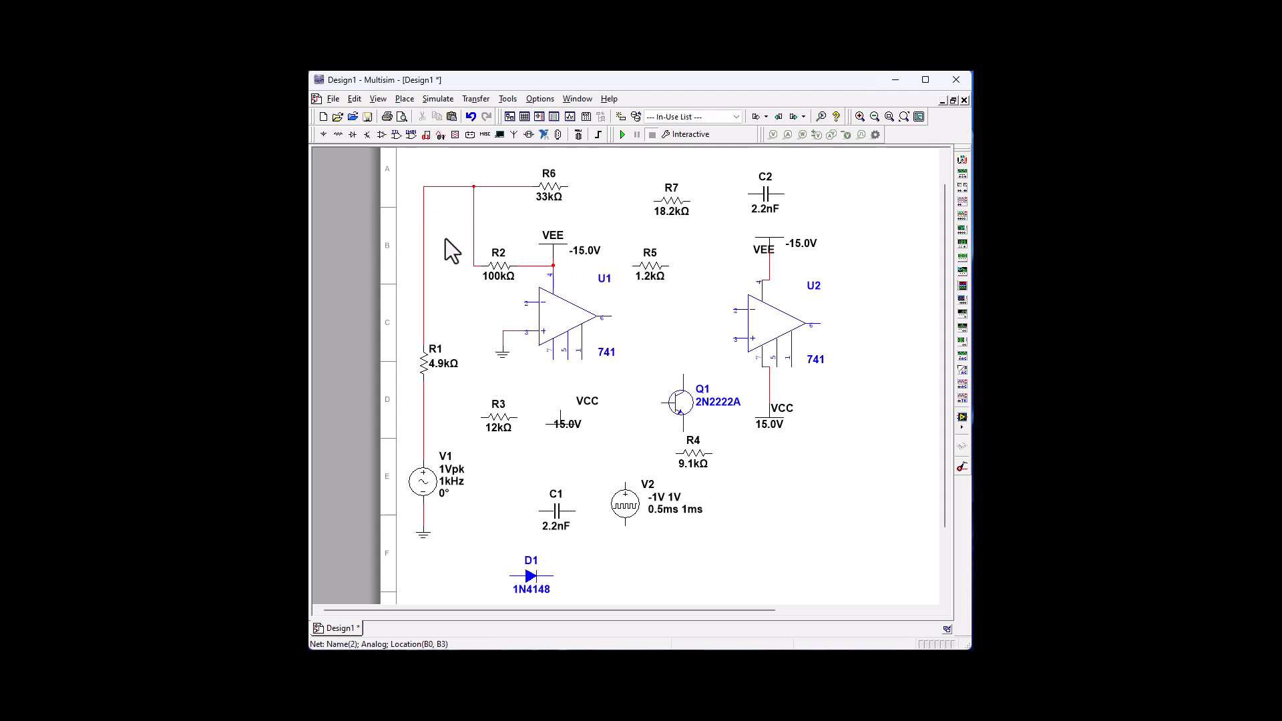
- Rotate R5 90° clockwise and move it beside the VCC supply below op-amp U1
{"action": "right_click", "coordinate": [655, 272]}
{"action": "left_click", "coordinate": [681, 370]}
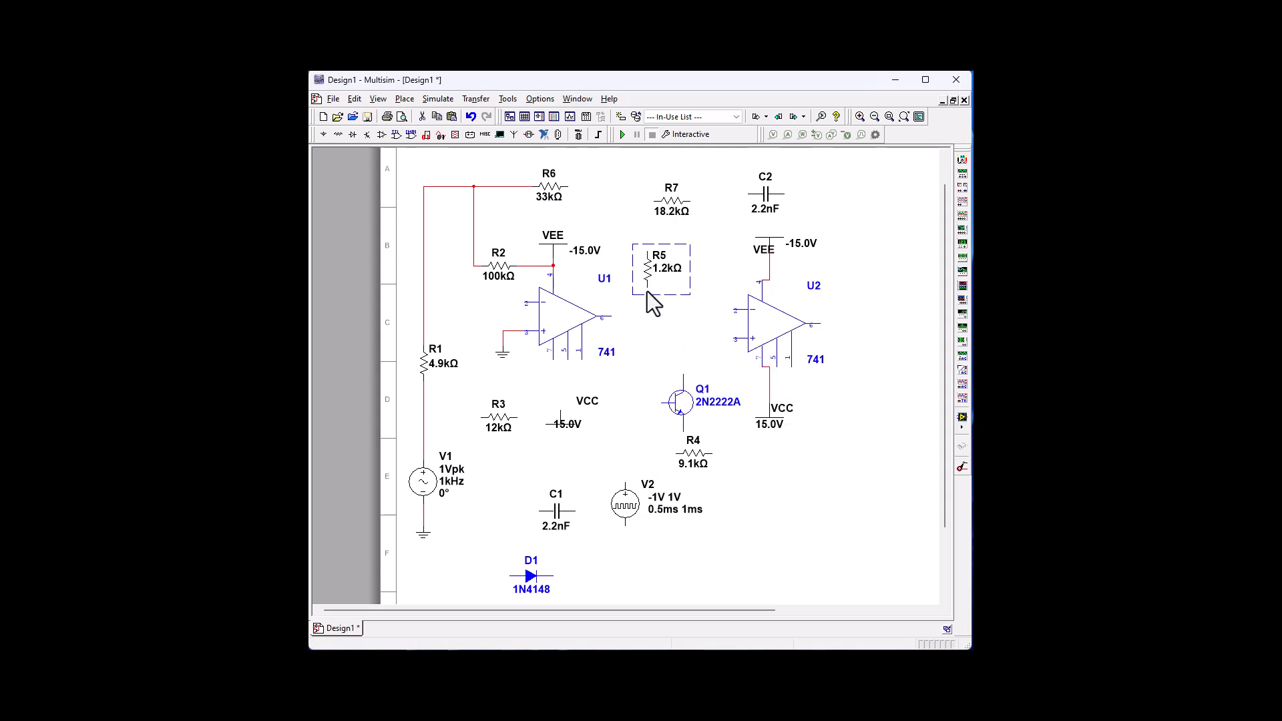
{"action": "left_click_drag", "start_coordinate": [647, 292], "coordinate": [621, 428]}
- Move source V2 below U2's VCC supply, and place transistor Q1 under R5 with its collector wired to R5
{"action": "left_click", "coordinate": [643, 512]}
{"action": "left_click_drag", "start_coordinate": [633, 509], "coordinate": [768, 544]}
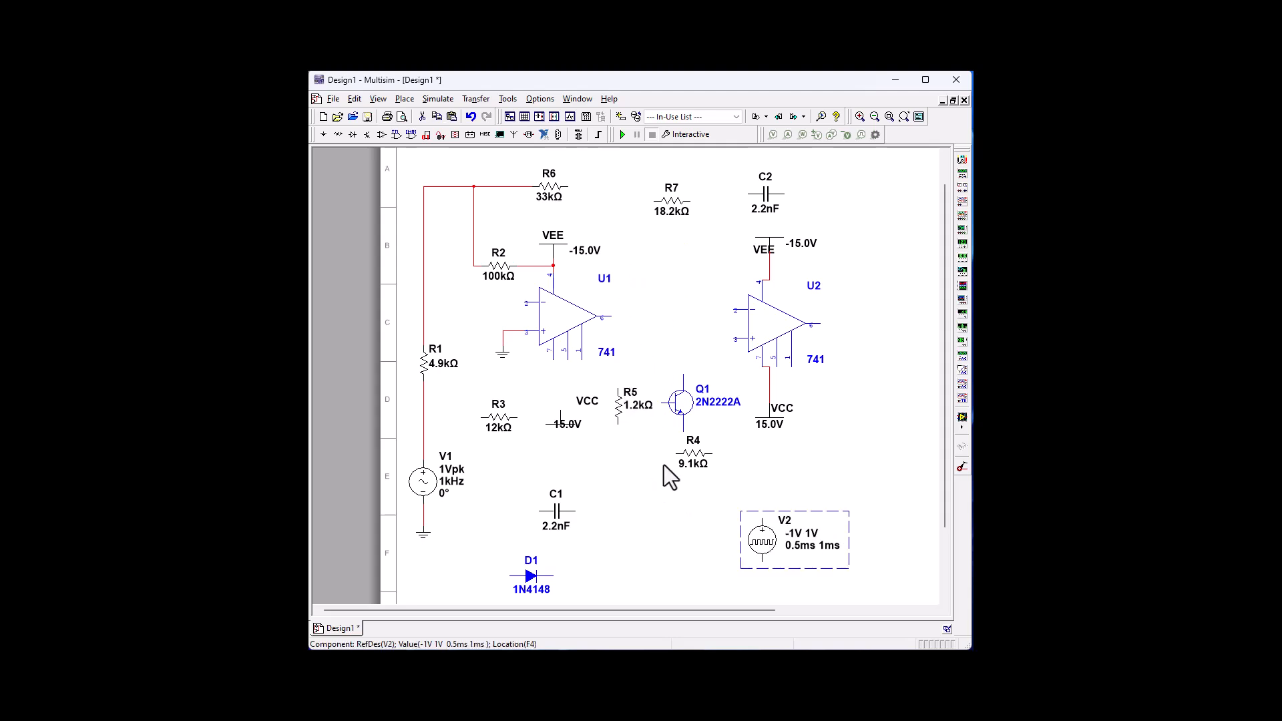
{"action": "left_click", "coordinate": [688, 406]}
{"action": "left_click_drag", "start_coordinate": [690, 402], "coordinate": [626, 473]}
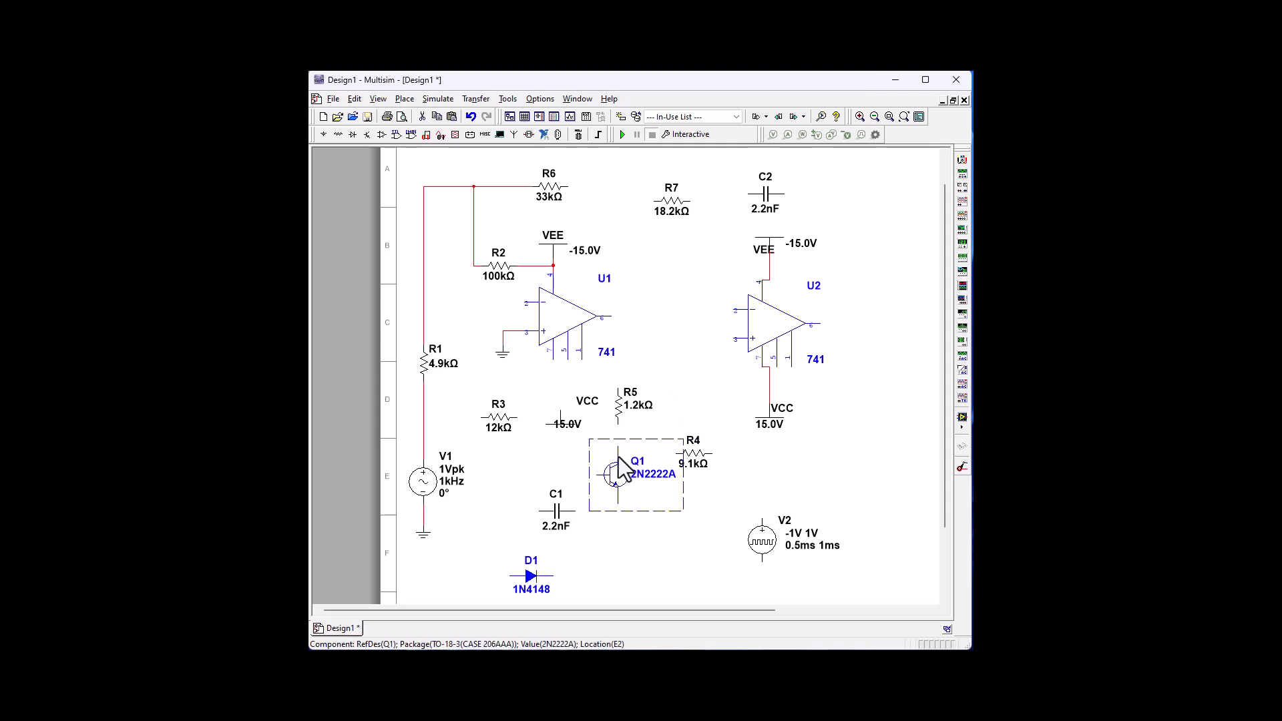
{"action": "left_click", "coordinate": [663, 401]}
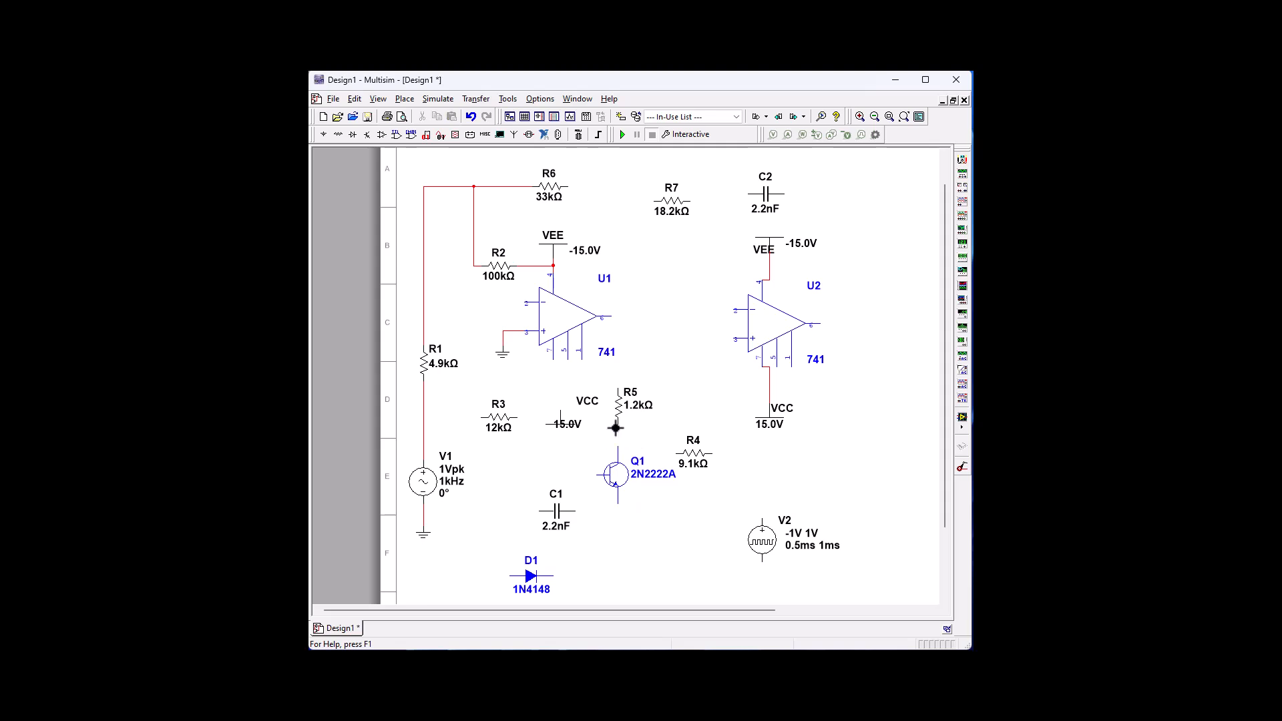
{"action": "left_click", "coordinate": [615, 428]}
- Copy the ground under V1 and attach the copy below Q1's emitter, then move C1 between the two op-amps
{"action": "left_click", "coordinate": [426, 534]}
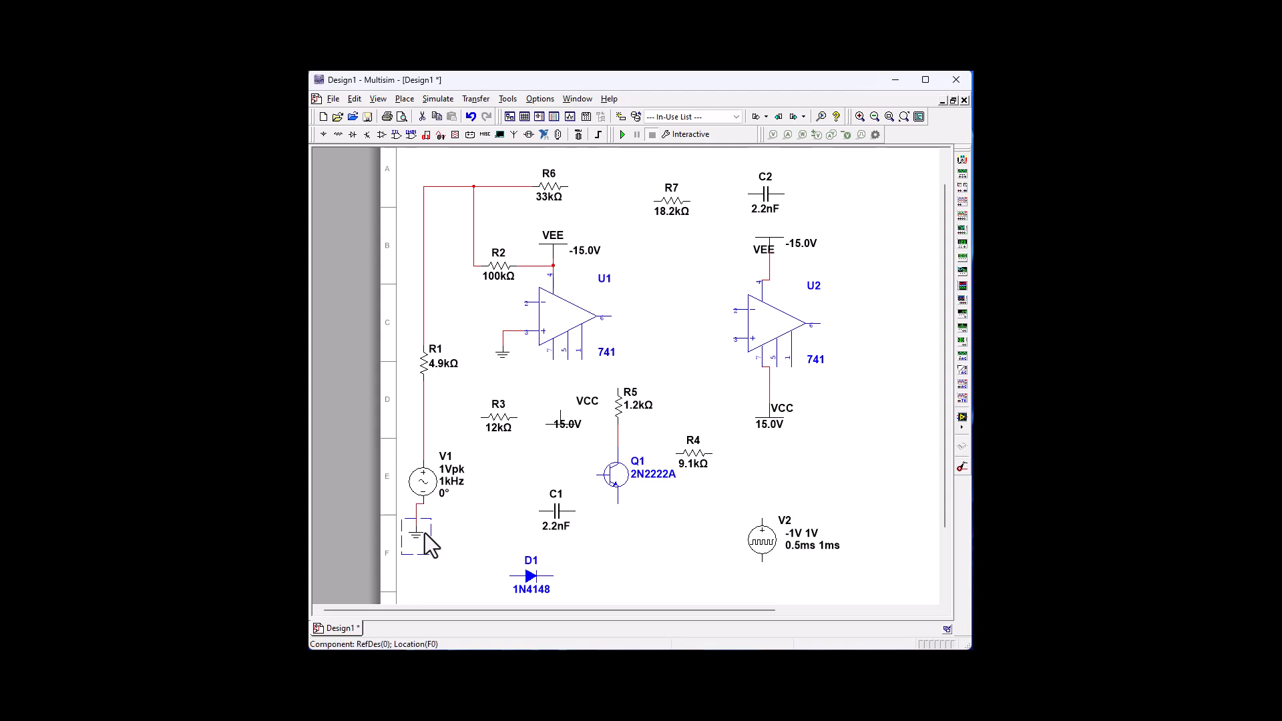
{"action": "right_click", "coordinate": [426, 535]}
{"action": "left_click", "coordinate": [439, 559]}
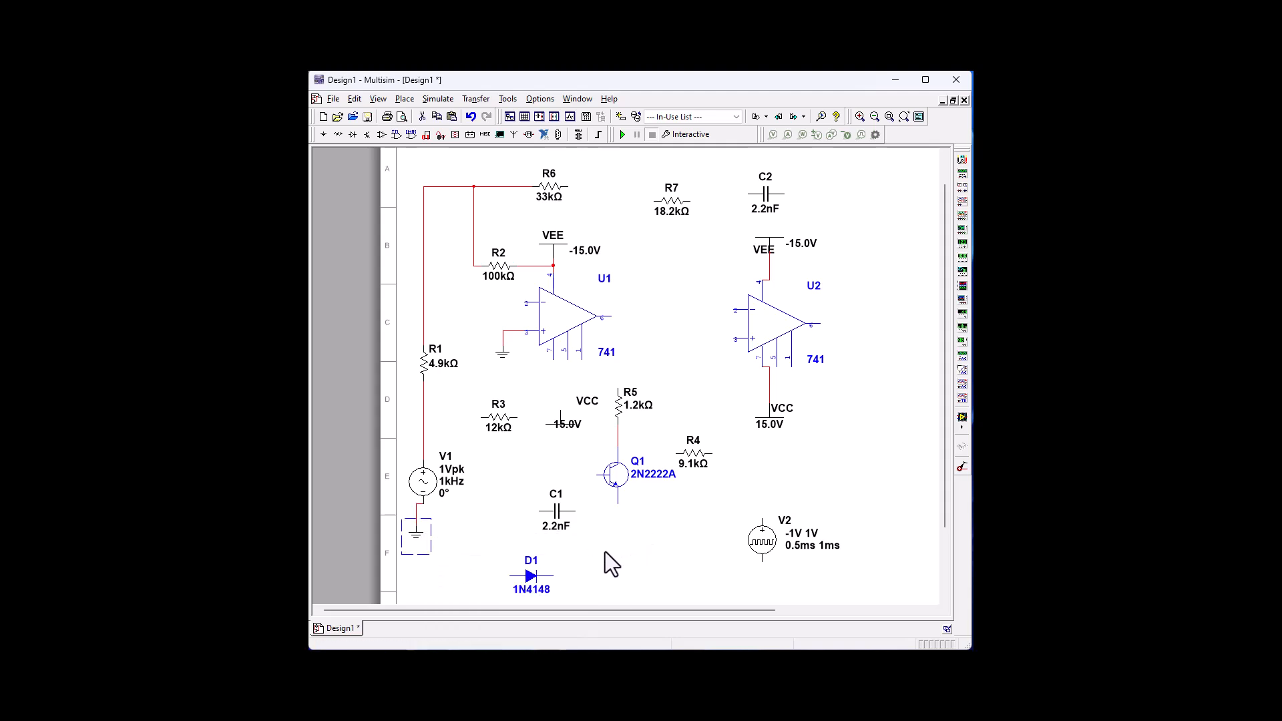
{"action": "right_click", "coordinate": [605, 550]}
{"action": "left_click", "coordinate": [654, 671]}
{"action": "scroll", "coordinate": [642, 581], "scroll_direction": "down", "scroll_amount": 1}
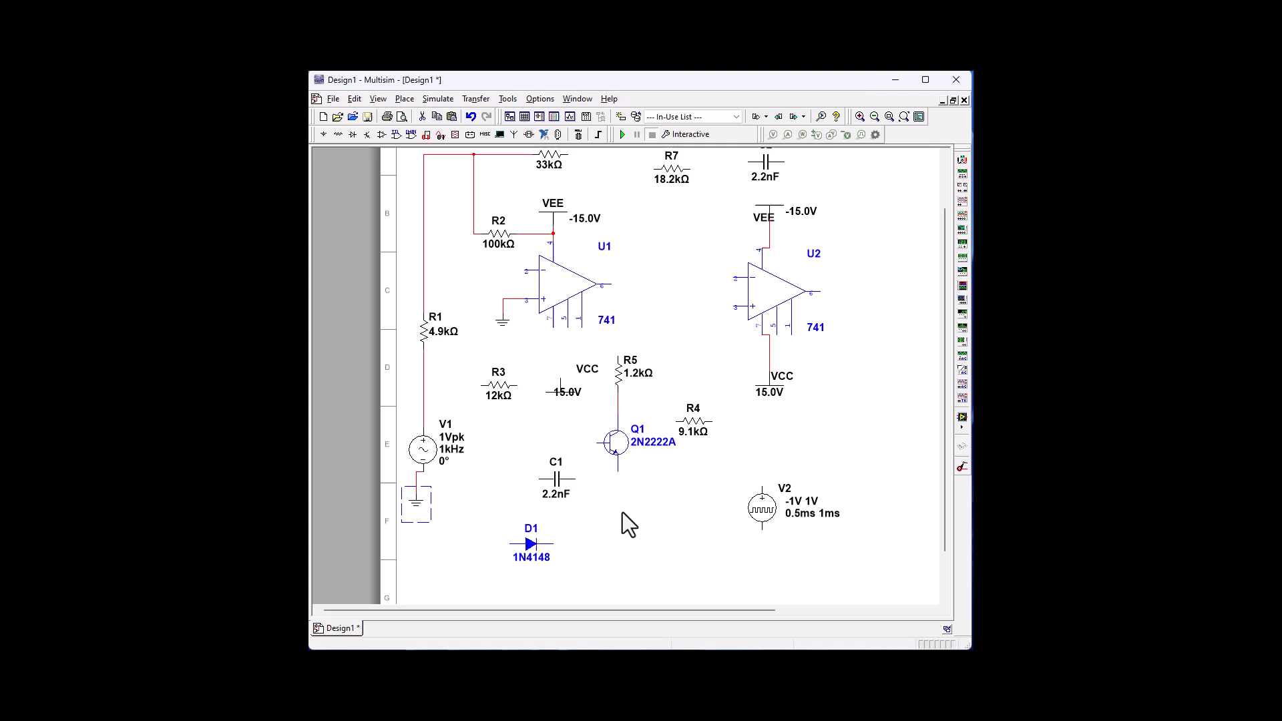
{"action": "right_click", "coordinate": [423, 504]}
{"action": "left_click", "coordinate": [436, 526]}
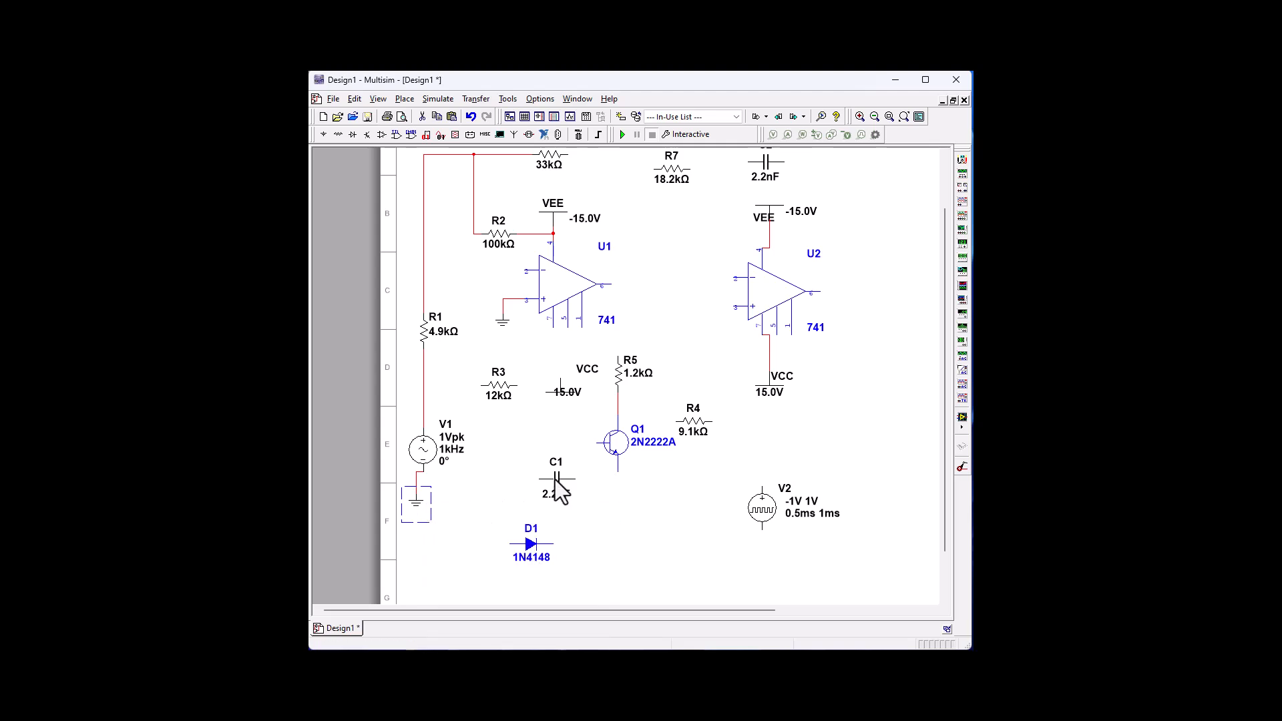
{"action": "right_click", "coordinate": [629, 504]}
{"action": "left_click", "coordinate": [668, 621]}
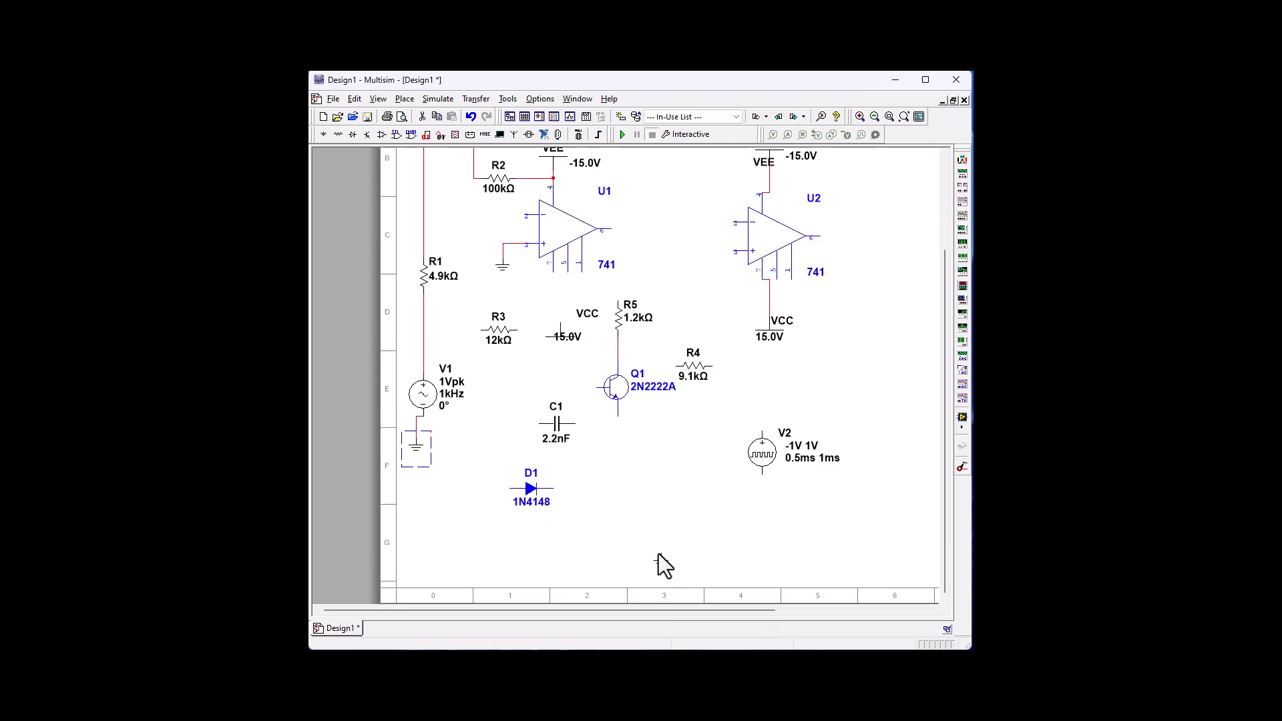
{"action": "left_click", "coordinate": [618, 443]}
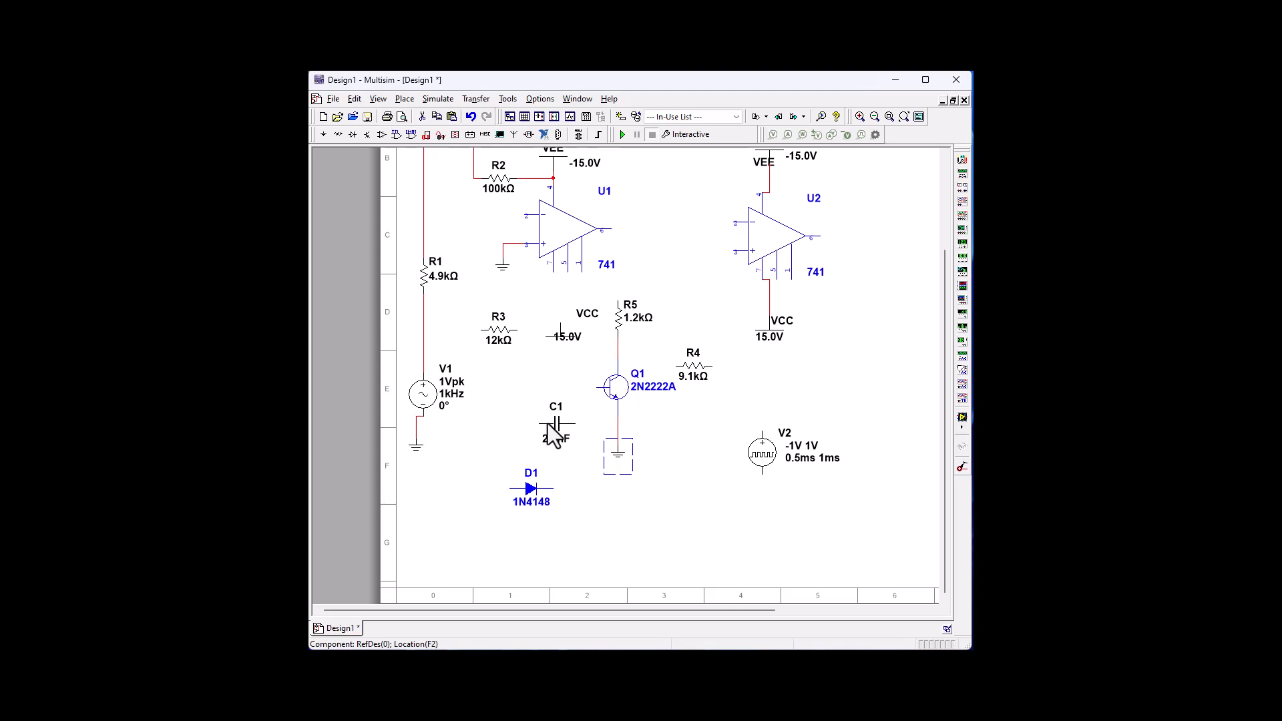
{"action": "left_click_drag", "start_coordinate": [552, 437], "coordinate": [676, 228]}
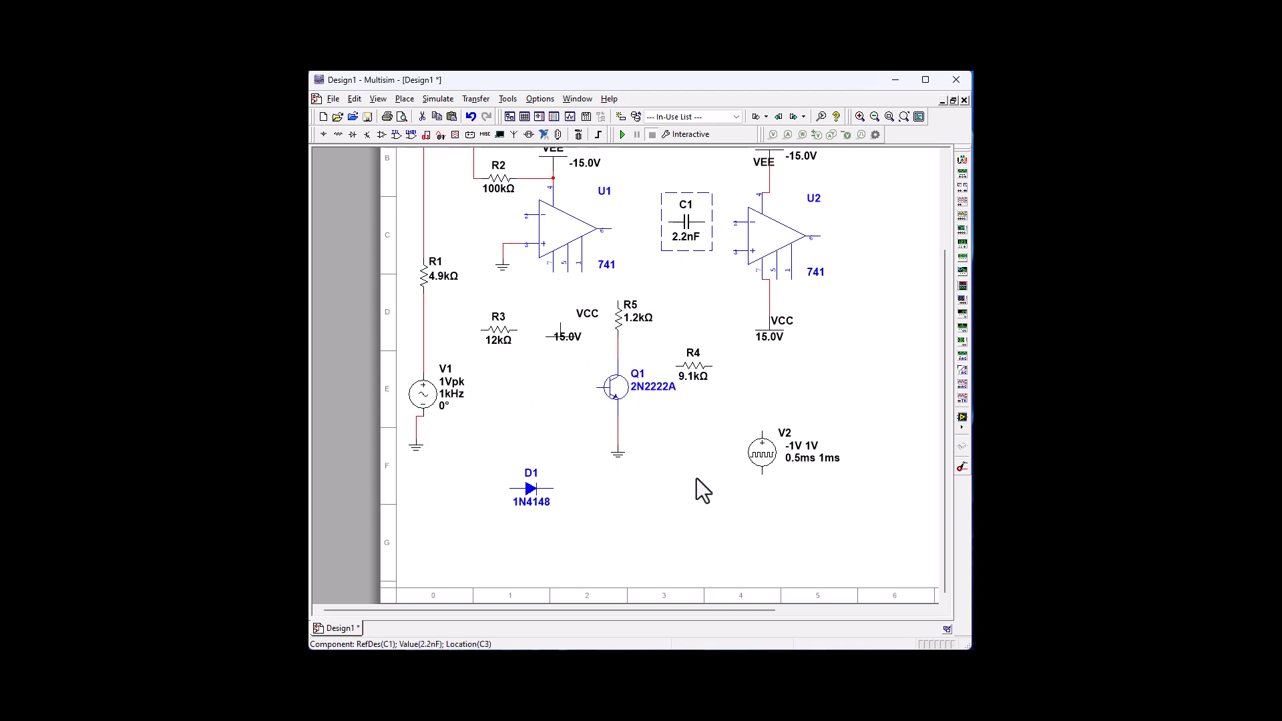
- Rotate diode D1 90° clockwise, flip it vertically and move it beside Q1's emitter ground
{"action": "left_click", "coordinate": [531, 488]}
{"action": "right_click", "coordinate": [531, 487]}
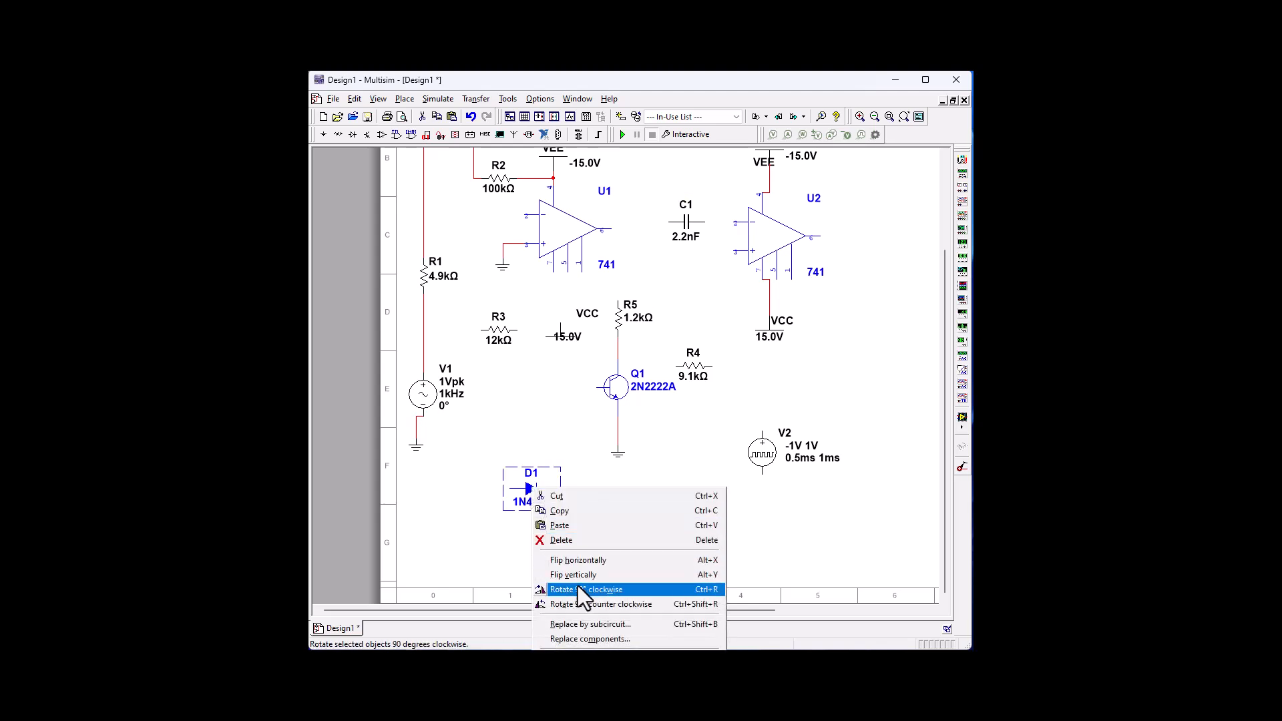
{"action": "left_click", "coordinate": [578, 586]}
{"action": "right_click", "coordinate": [540, 492]}
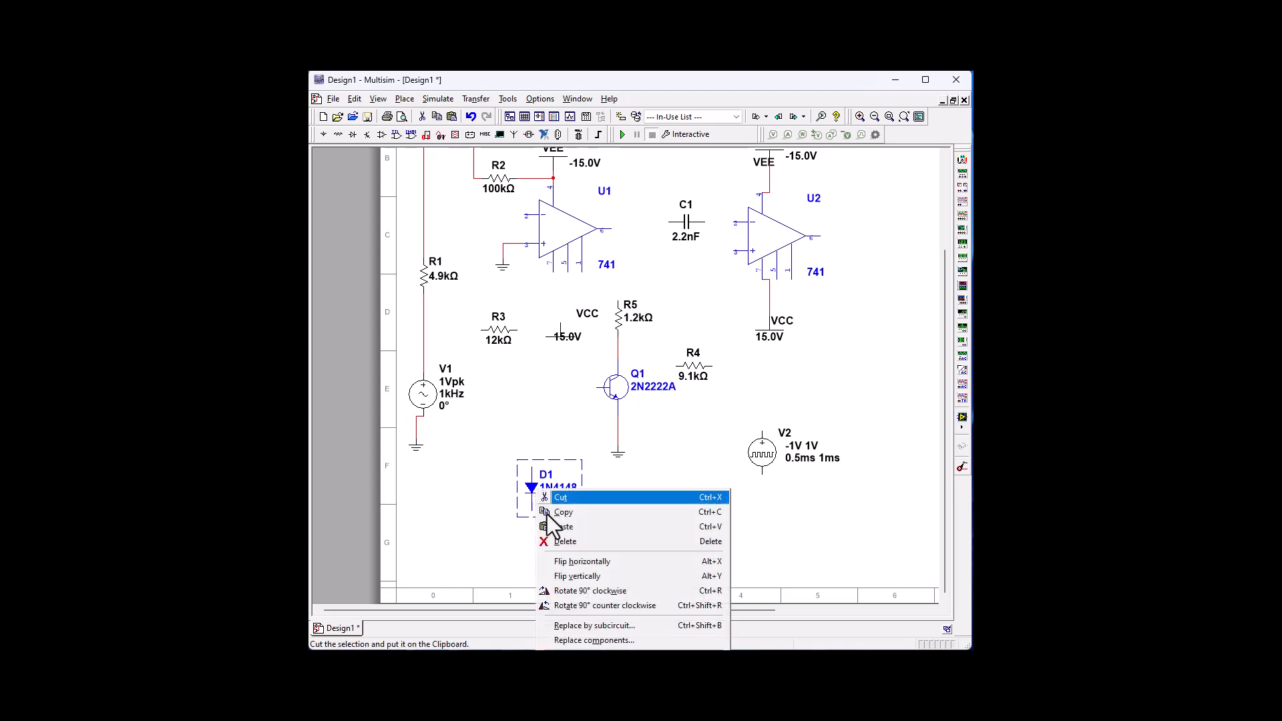
{"action": "left_click", "coordinate": [575, 577]}
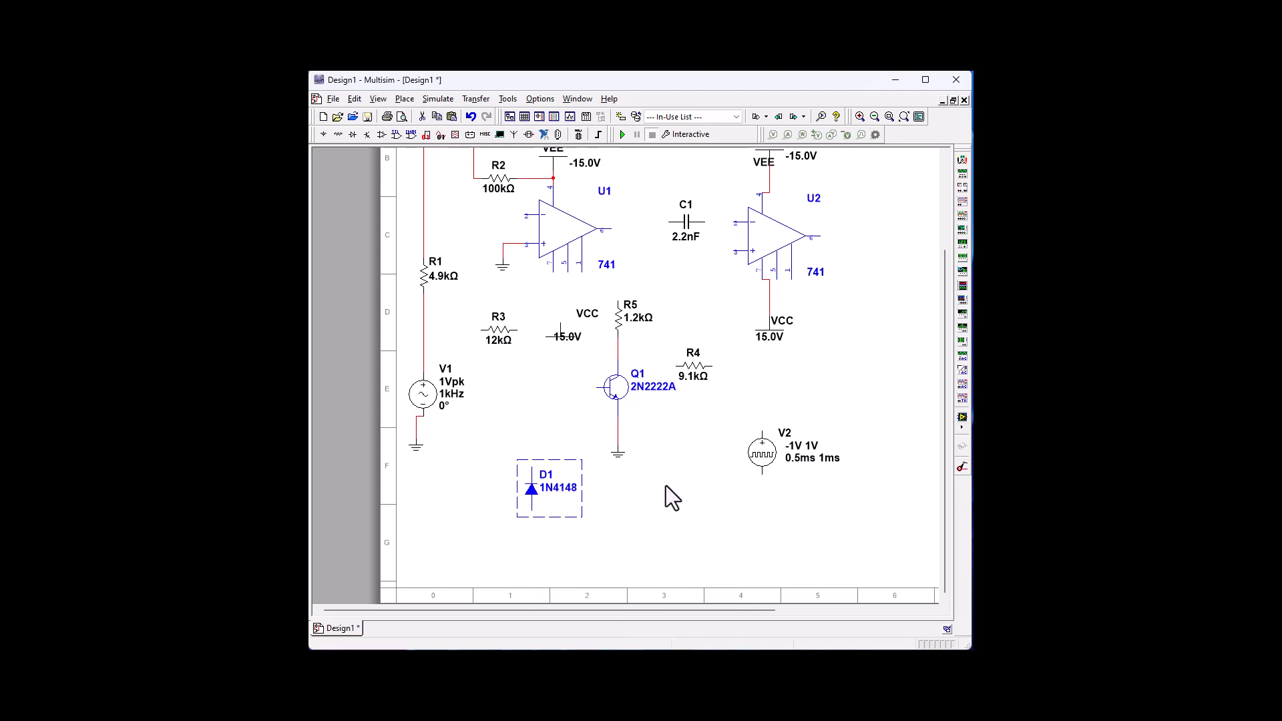
{"action": "left_click", "coordinate": [527, 488]}
{"action": "left_click_drag", "start_coordinate": [553, 432], "coordinate": [553, 432]}
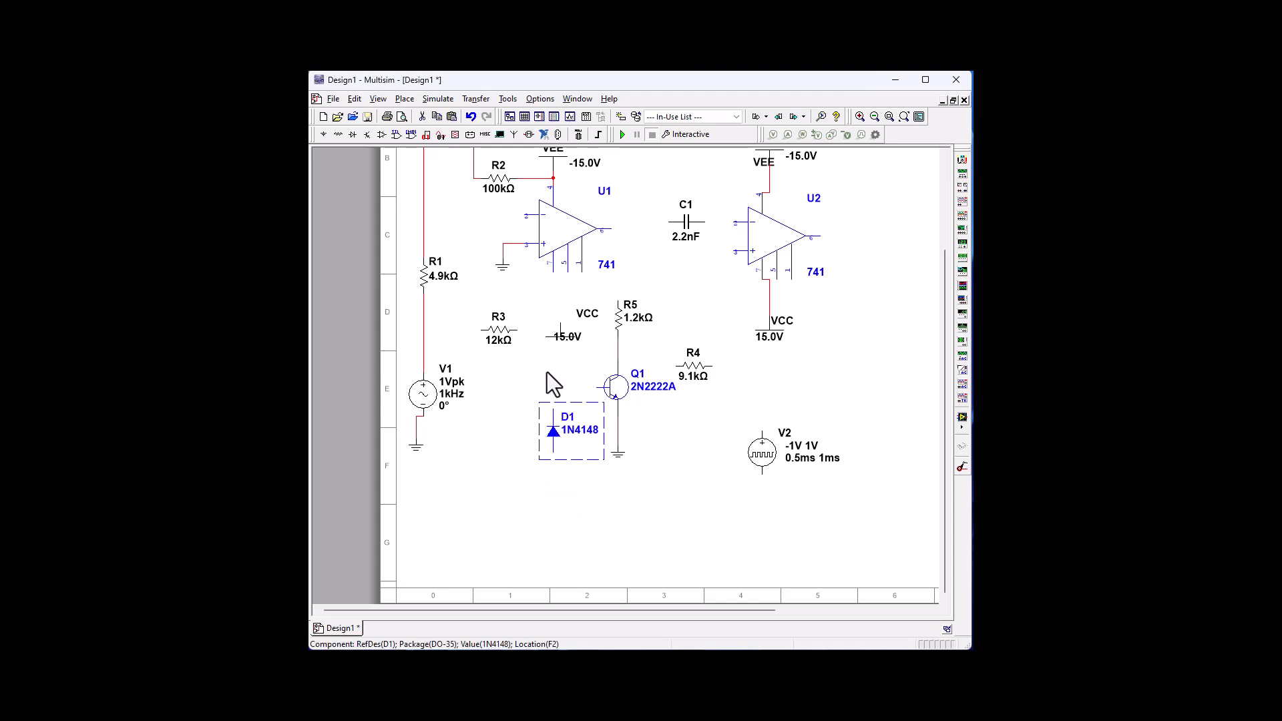
- Move R3 level with Q1's base and wire its near end to the base
{"action": "mouse_move", "coordinate": [495, 323]}
{"action": "left_mouse_down"}
{"action": "mouse_move", "coordinate": [509, 367]}
{"action": "mouse_move", "coordinate": [491, 323]}
{"action": "left_mouse_up"}
{"action": "left_click", "coordinate": [500, 386]}
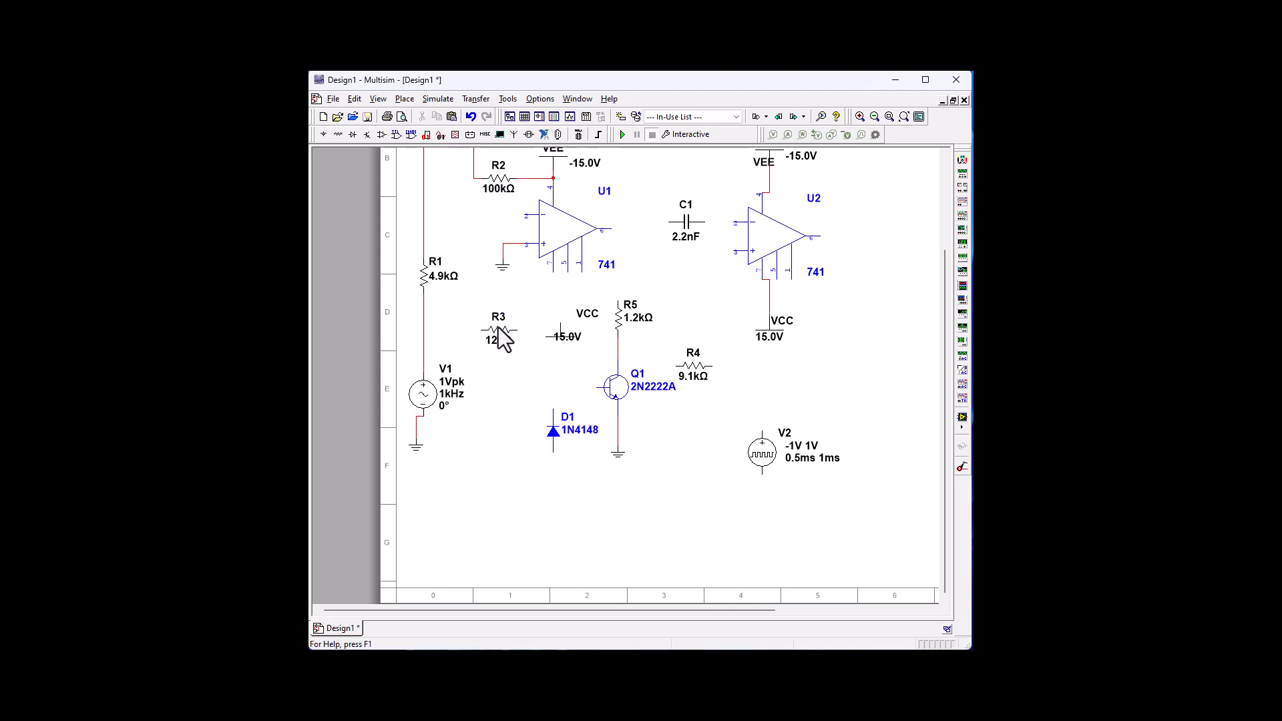
{"action": "left_click_drag", "start_coordinate": [498, 328], "coordinate": [529, 393]}
{"action": "left_click", "coordinate": [549, 386]}
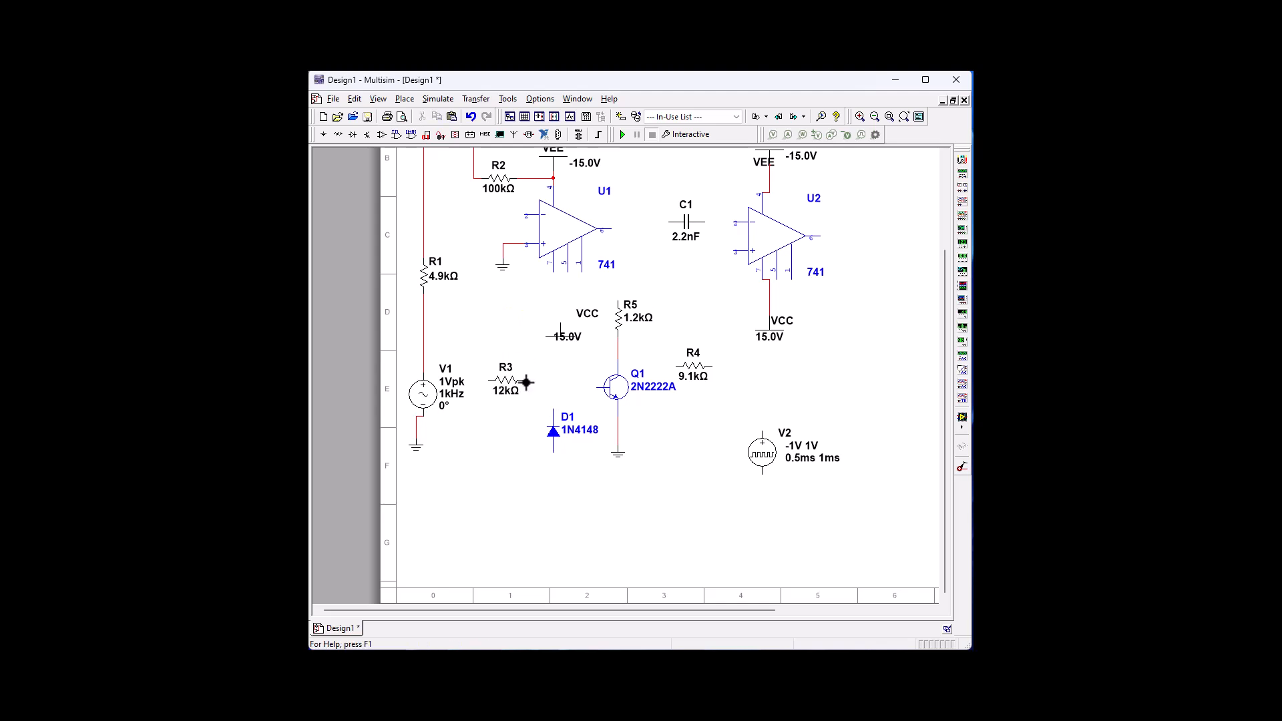
{"action": "left_click", "coordinate": [527, 382]}
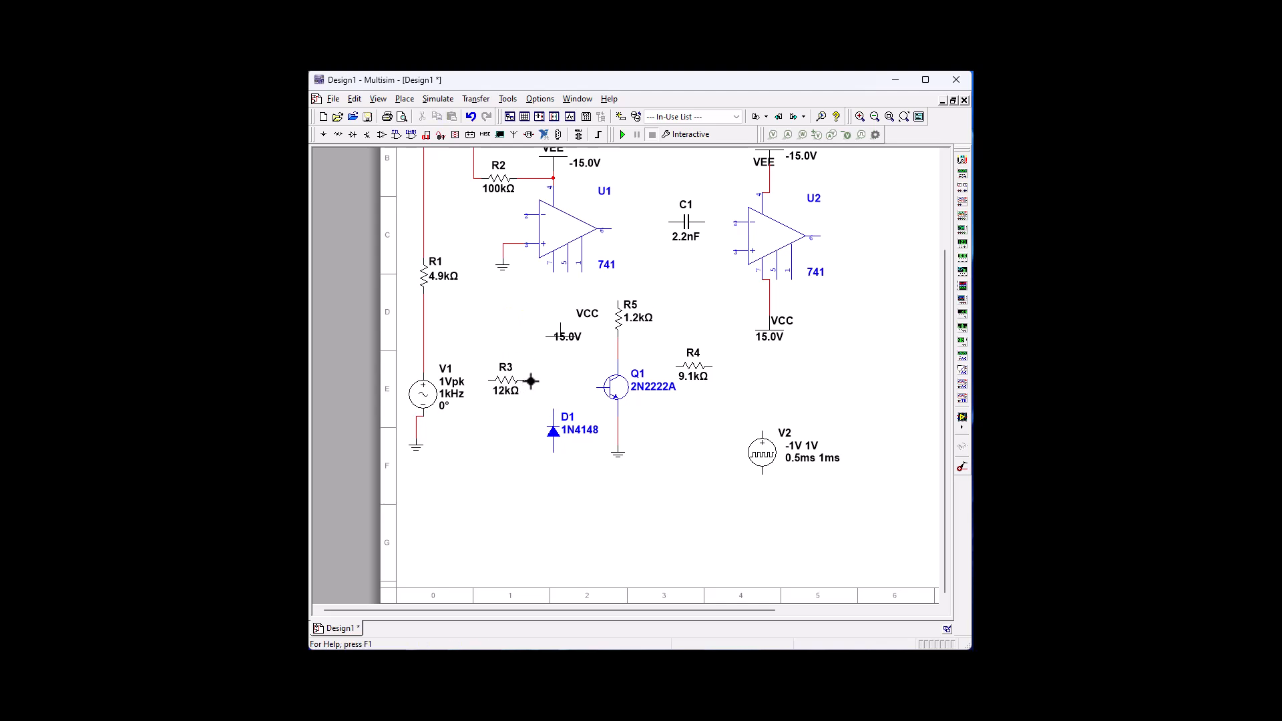
{"action": "left_click", "coordinate": [593, 388]}
{"action": "left_click", "coordinate": [516, 388]}
{"action": "left_click_drag", "start_coordinate": [518, 391], "coordinate": [538, 398]}
- Shift D1 closer to Q1 and wire its cathode to the wire between R3 and Q1's base
{"action": "left_click", "coordinate": [576, 432]}
{"action": "key", "text": "ctrl+r"}
{"action": "left_click", "coordinate": [561, 515]}
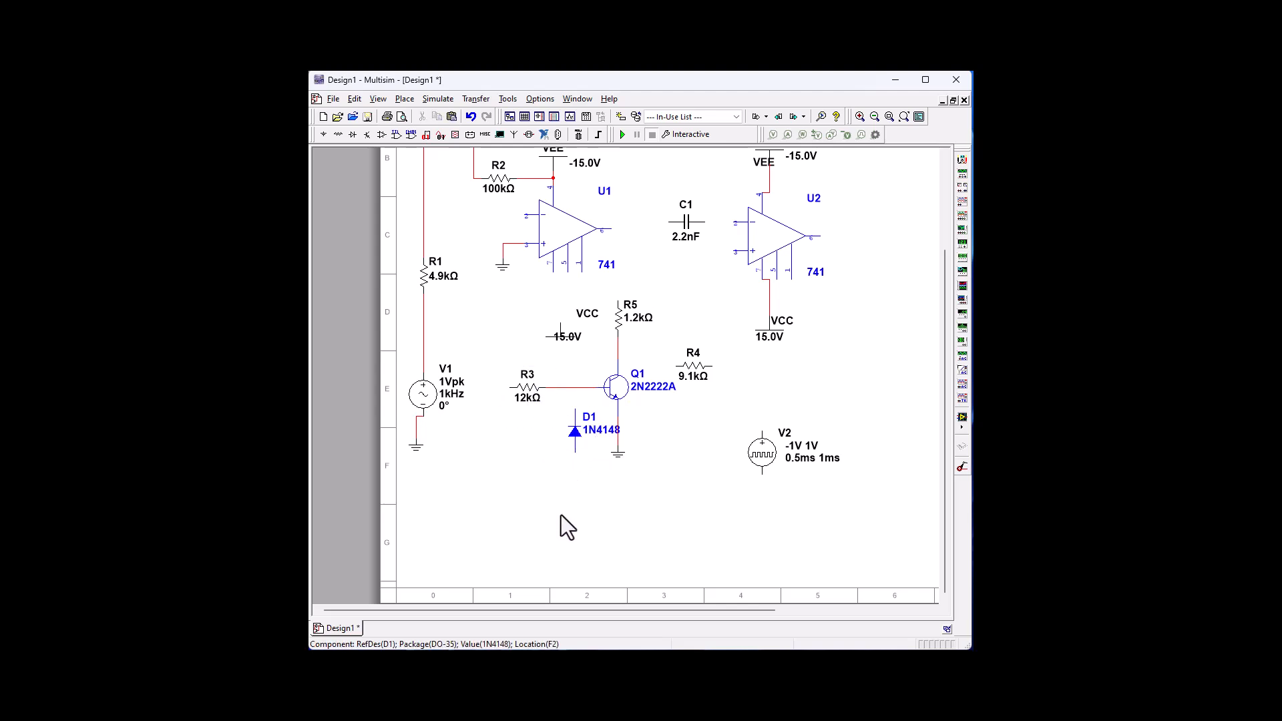
{"action": "left_click", "coordinate": [575, 407]}
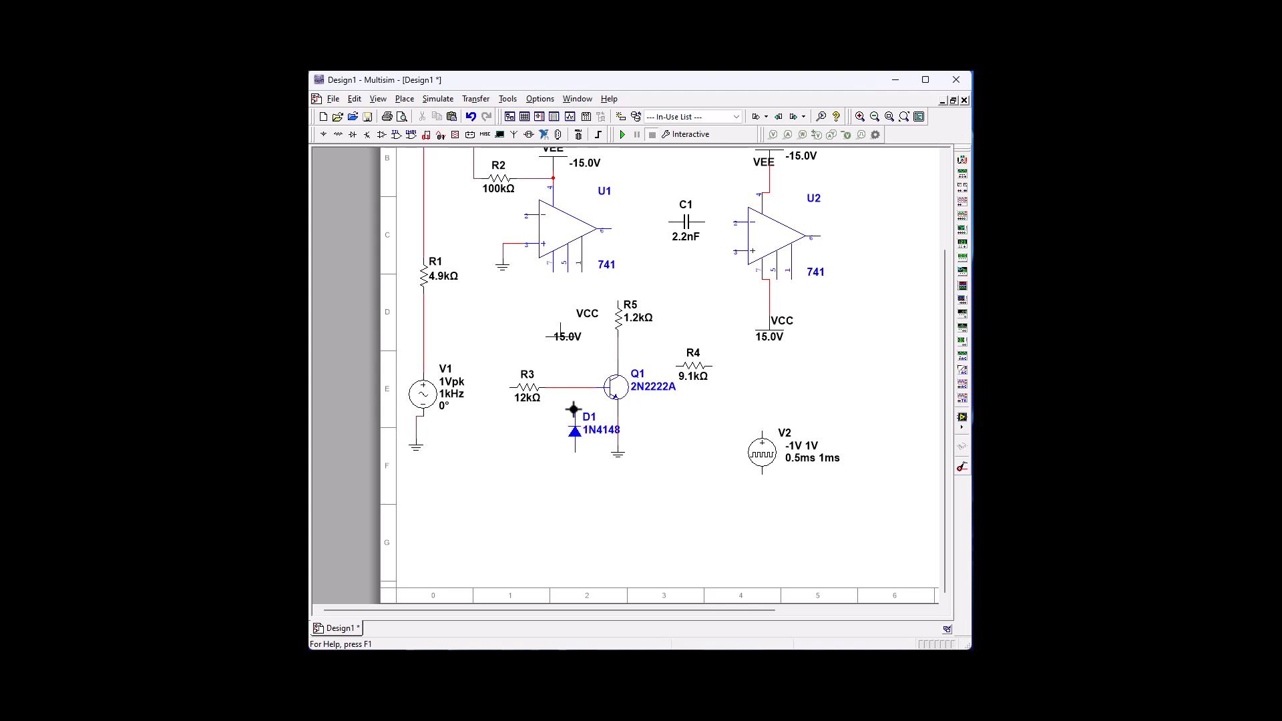
{"action": "left_click", "coordinate": [575, 388]}
- Copy the ground under Q1 and attach the copy to D1's anode
{"action": "right_click", "coordinate": [619, 458]}
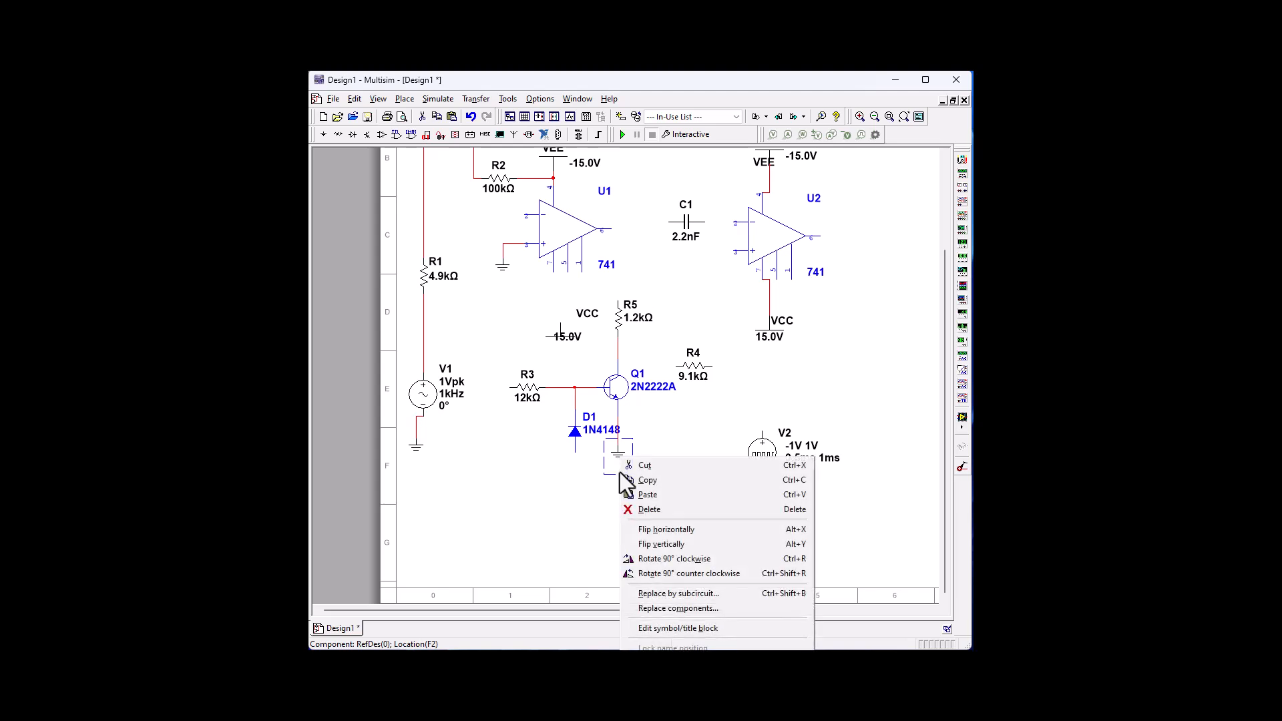
{"action": "left_click", "coordinate": [631, 482]}
{"action": "right_click", "coordinate": [564, 498]}
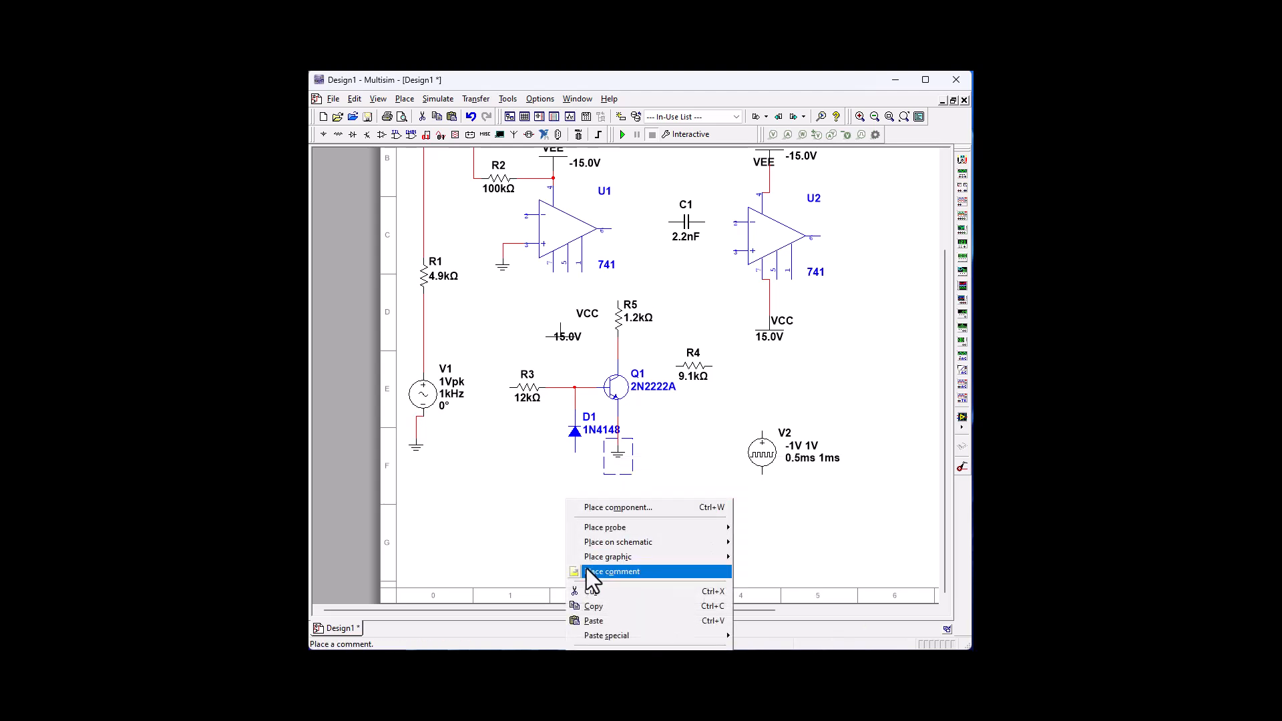
{"action": "left_click", "coordinate": [596, 607]}
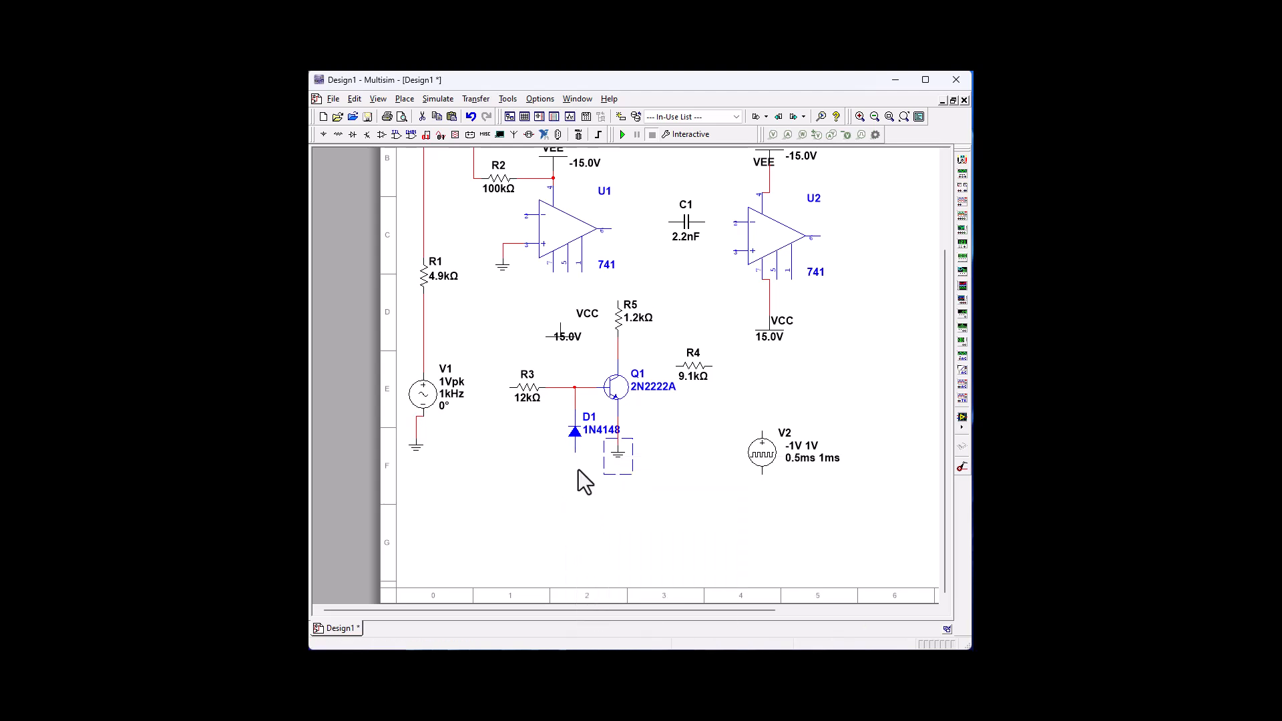
{"action": "right_click", "coordinate": [621, 466]}
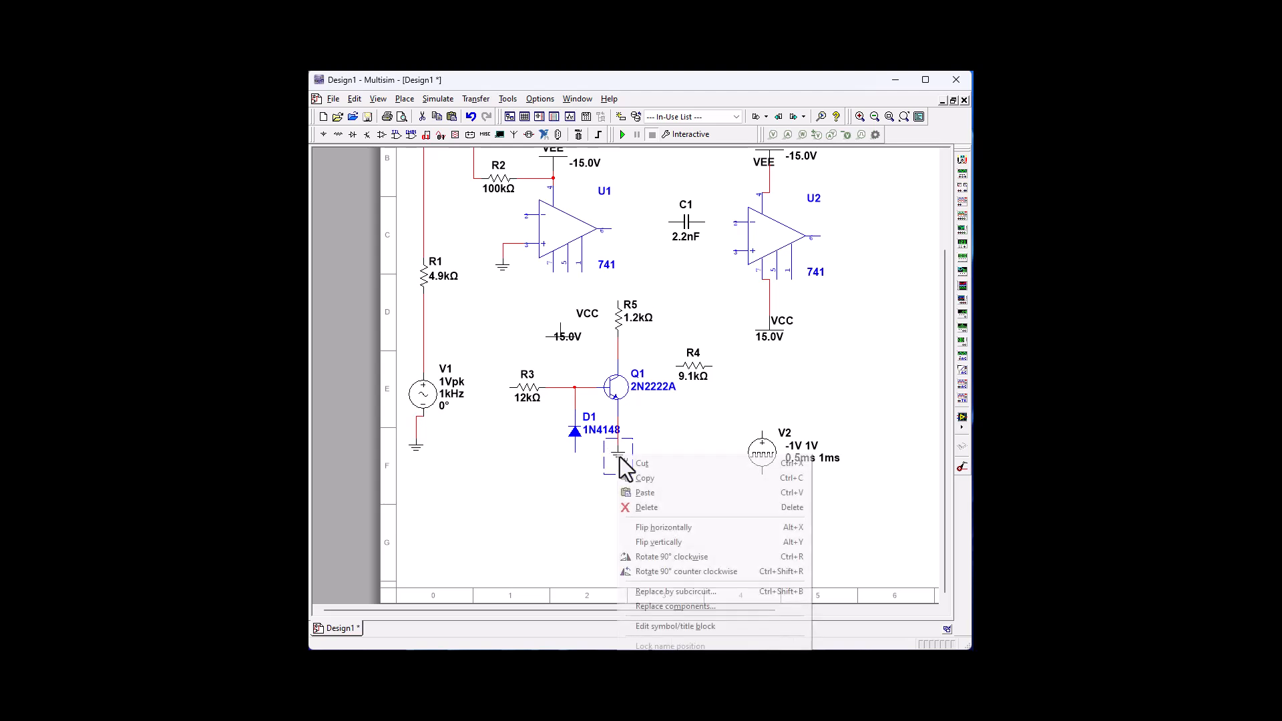
{"action": "left_click", "coordinate": [603, 486]}
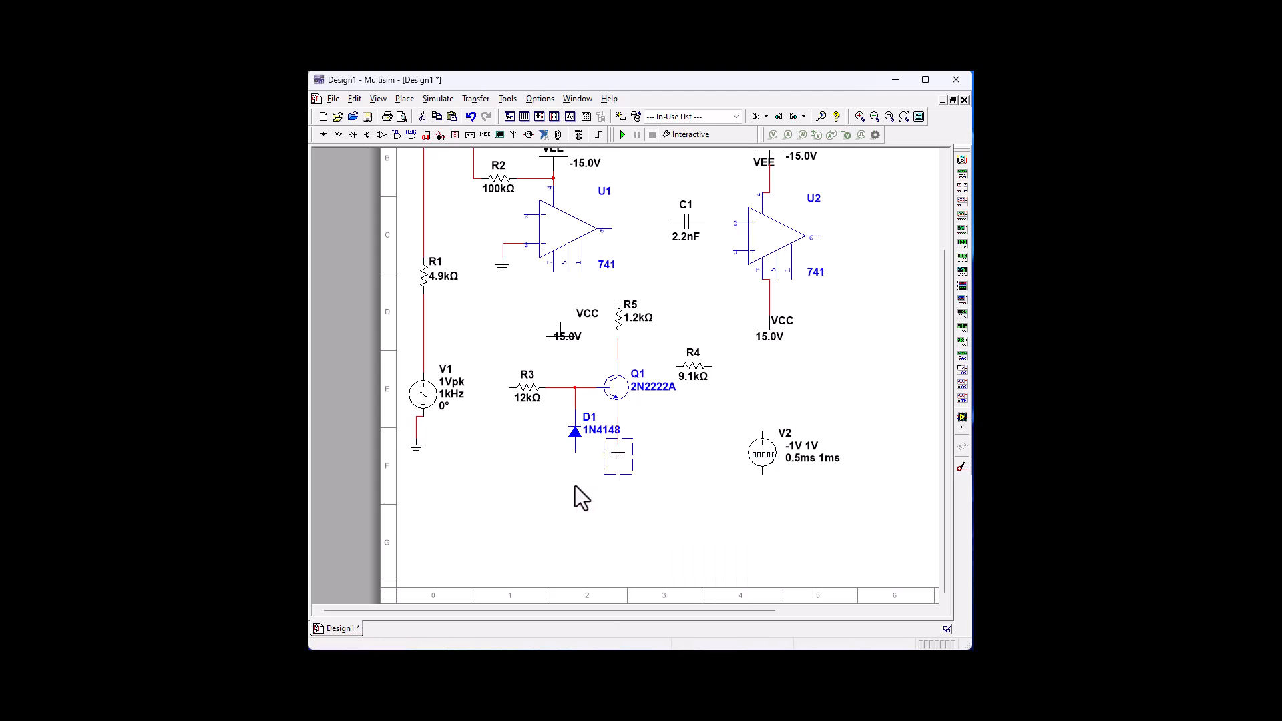
{"action": "right_click", "coordinate": [575, 486]}
{"action": "left_click", "coordinate": [603, 606]}
{"action": "left_click", "coordinate": [575, 470]}
- Move source V2 between V1 and D1 and wire its positive terminal to R3's free end
{"action": "left_click", "coordinate": [762, 464]}
{"action": "key", "text": "ctrl+c"}
{"action": "key", "text": "ctrl+v"}
{"action": "left_click", "coordinate": [493, 447]}
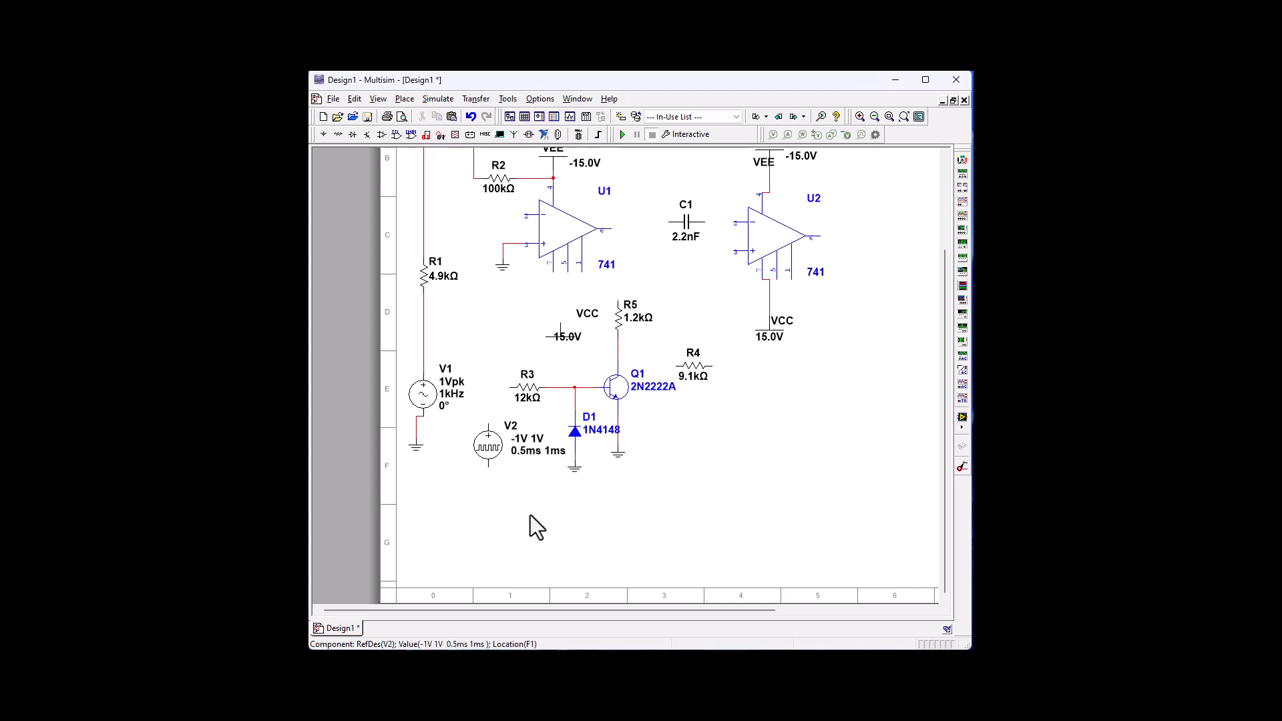
{"action": "left_click", "coordinate": [490, 412]}
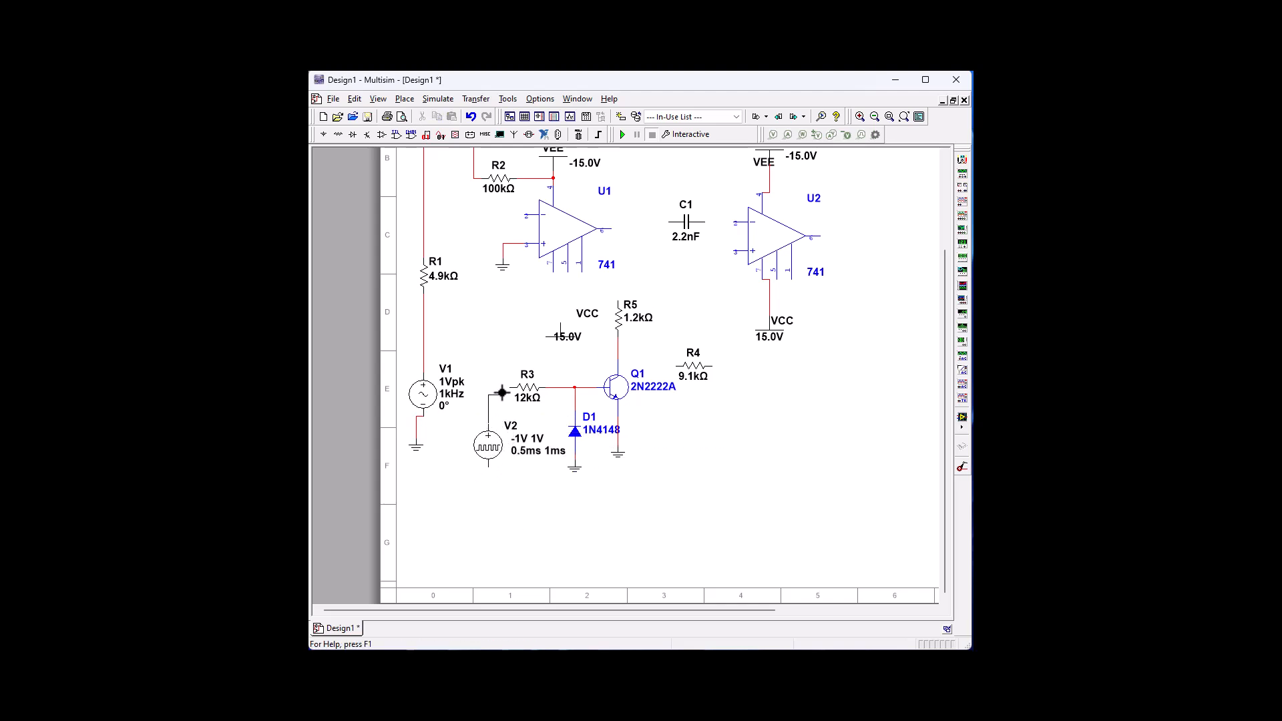
{"action": "left_click", "coordinate": [511, 387]}
- Copy the ground under V1 and attach the copy to V2's negative terminal
{"action": "left_click", "coordinate": [412, 452]}
{"action": "right_click", "coordinate": [411, 452]}
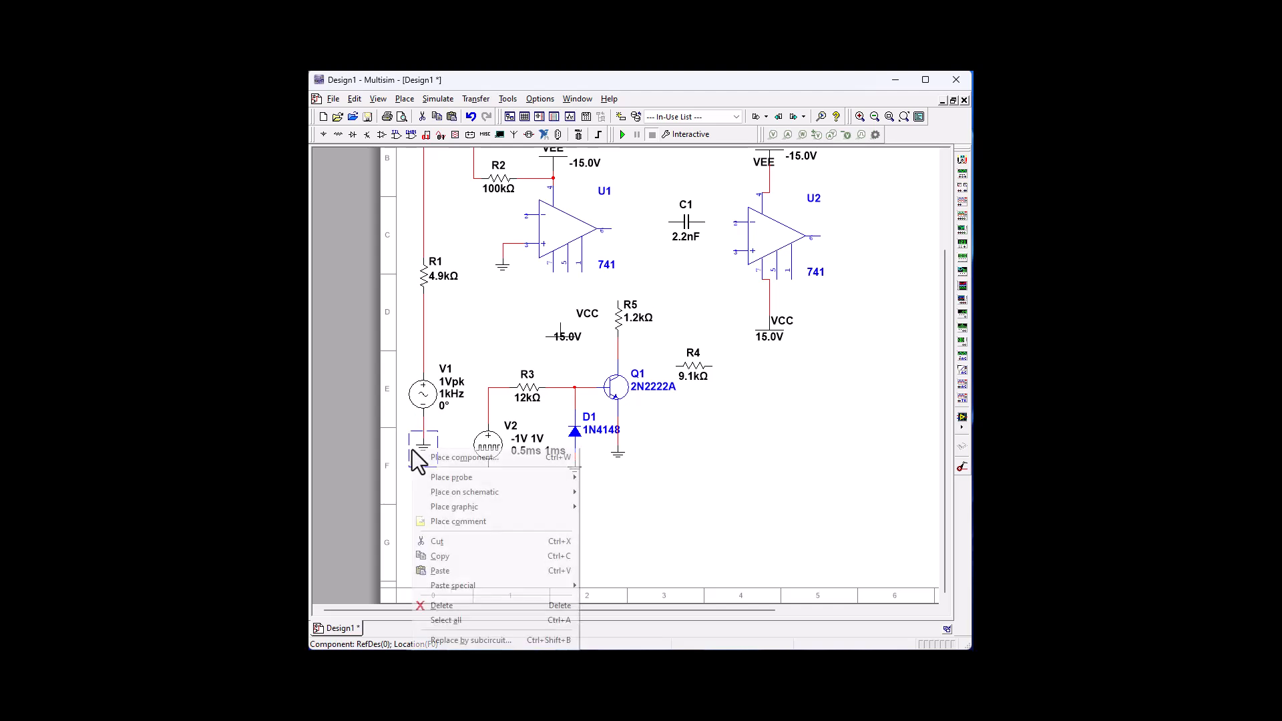
{"action": "left_click", "coordinate": [447, 559]}
{"action": "right_click", "coordinate": [488, 513]}
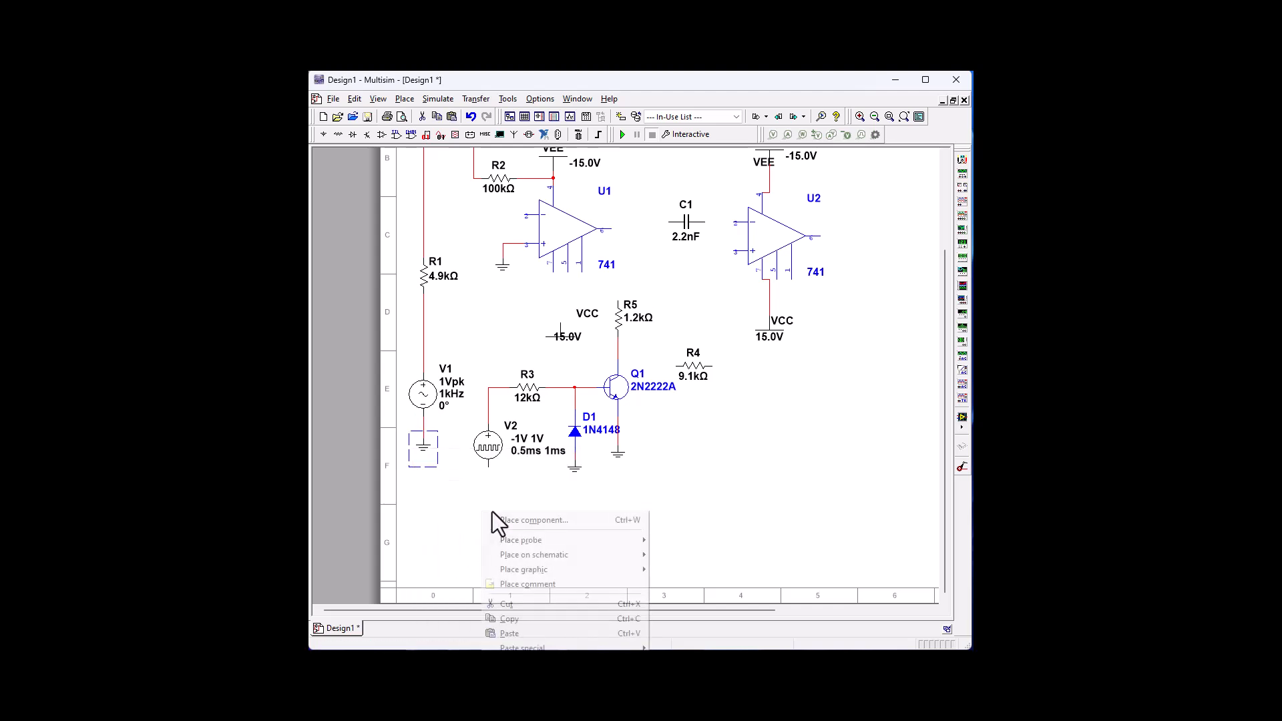
{"action": "left_click", "coordinate": [539, 619]}
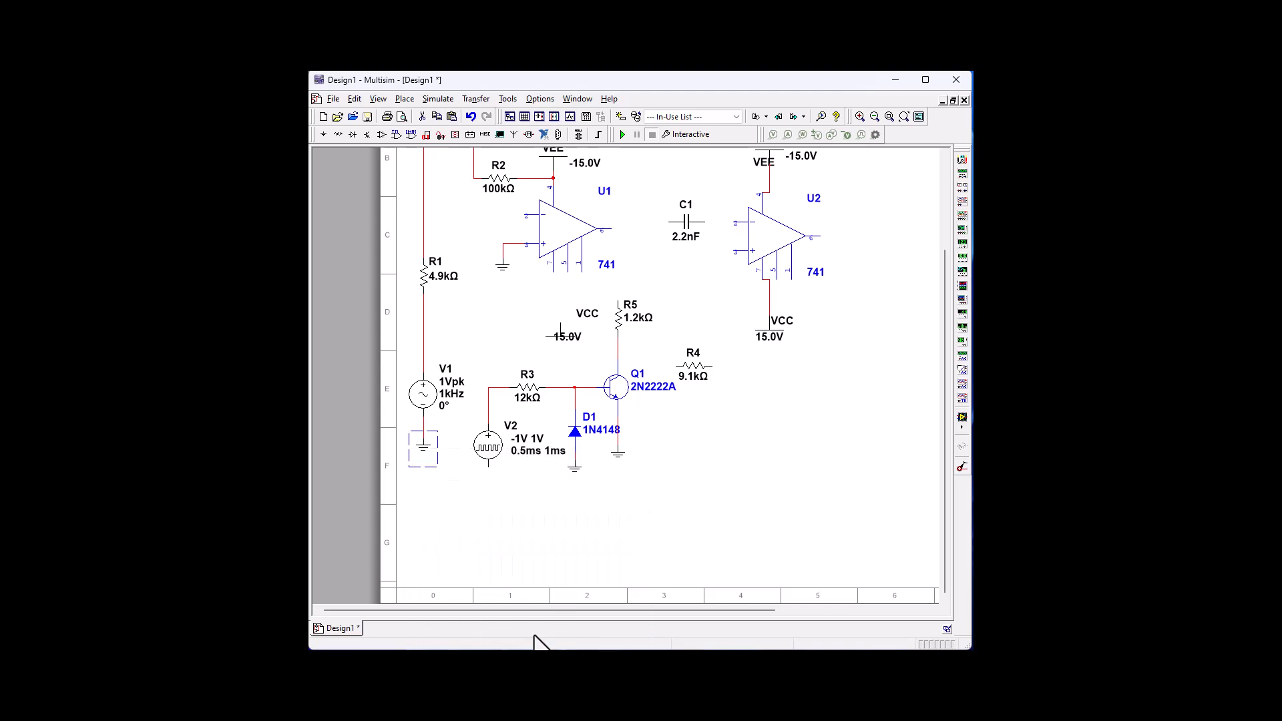
{"action": "left_click", "coordinate": [492, 484]}
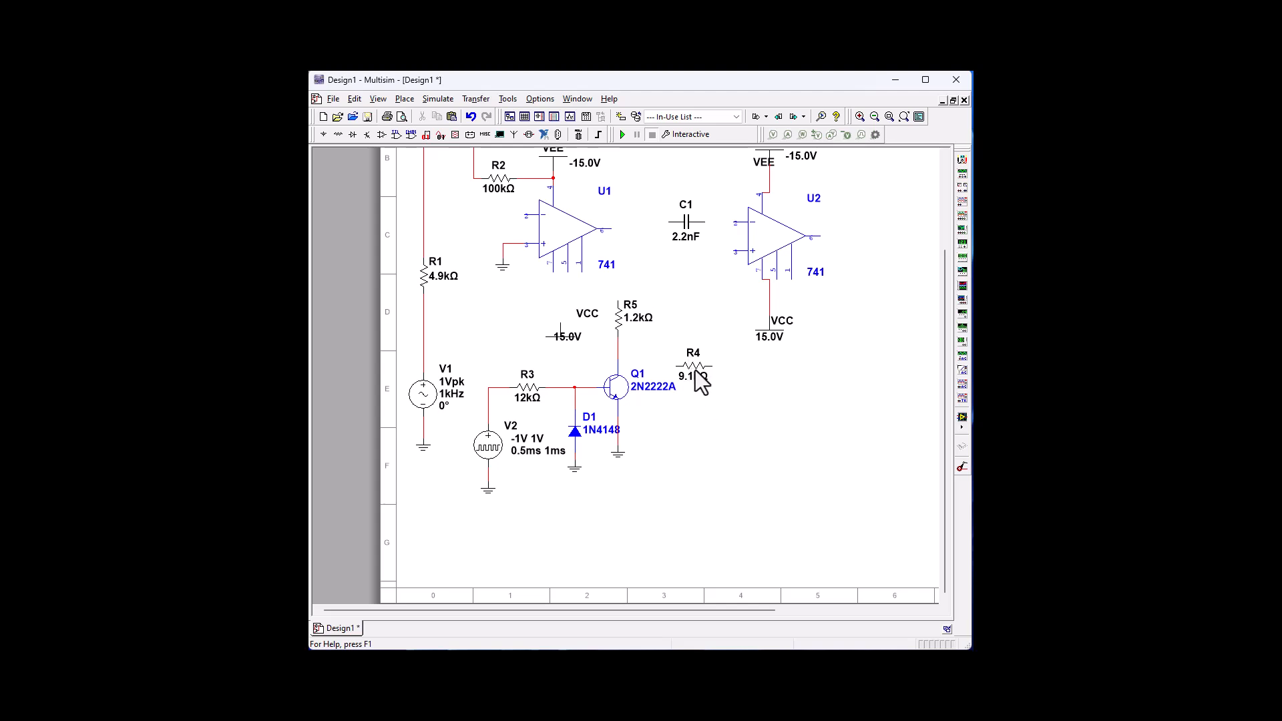
- Move R4 beside the wire between R5 and Q1's collector and set its resistance to 9.2 kΩ
{"action": "left_click_drag", "start_coordinate": [695, 371], "coordinate": [672, 349]}
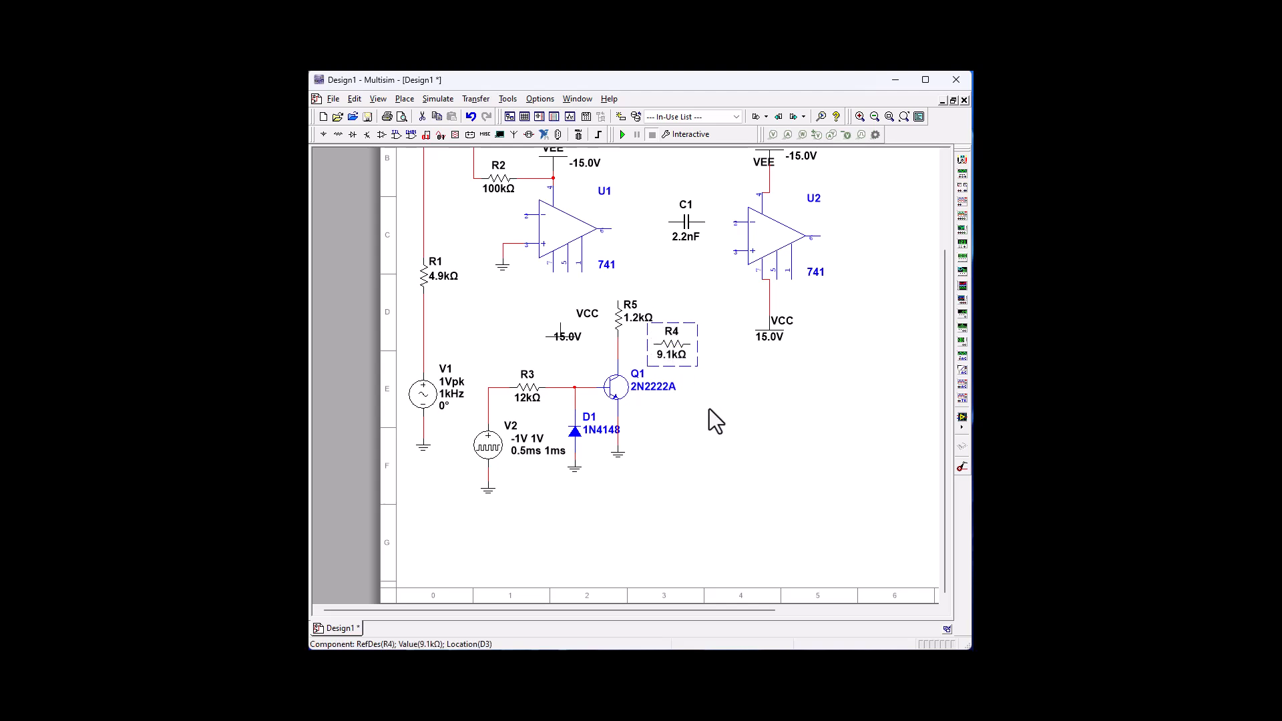
{"action": "double_click", "coordinate": [671, 347]}
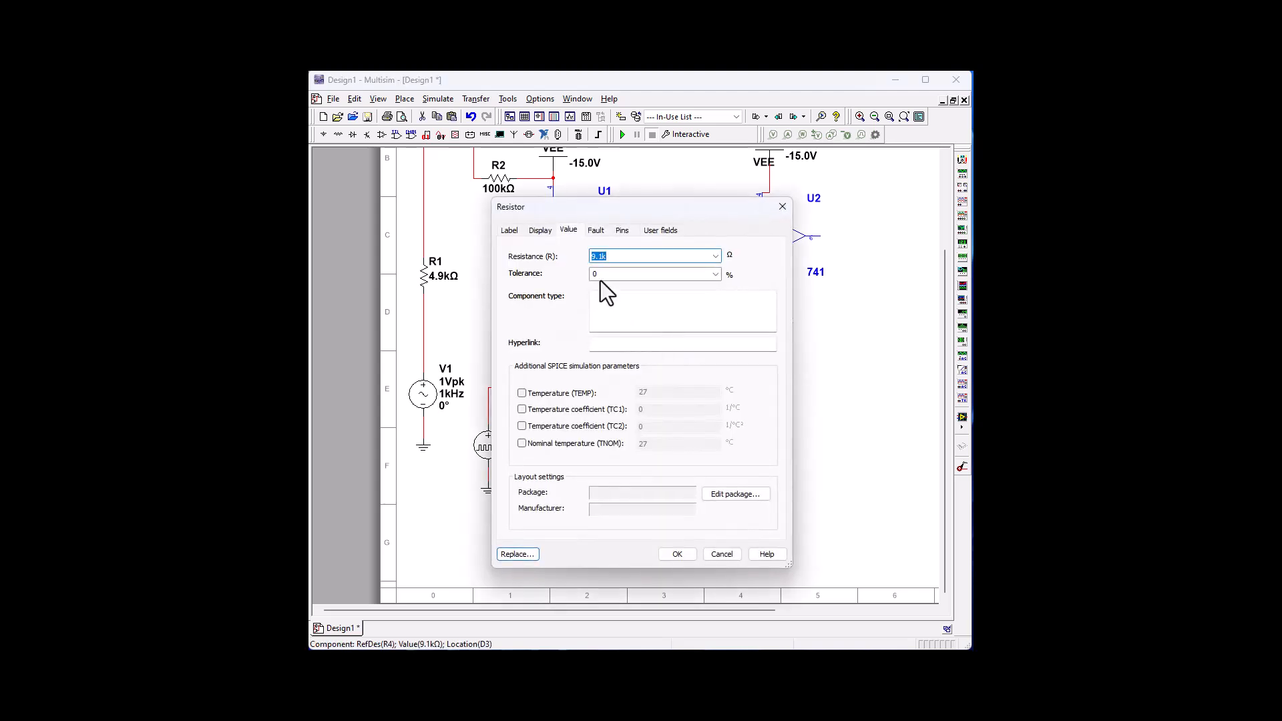
{"action": "left_click", "coordinate": [598, 256]}
{"action": "type", "text": "2"}
{"action": "key", "text": "Return"}
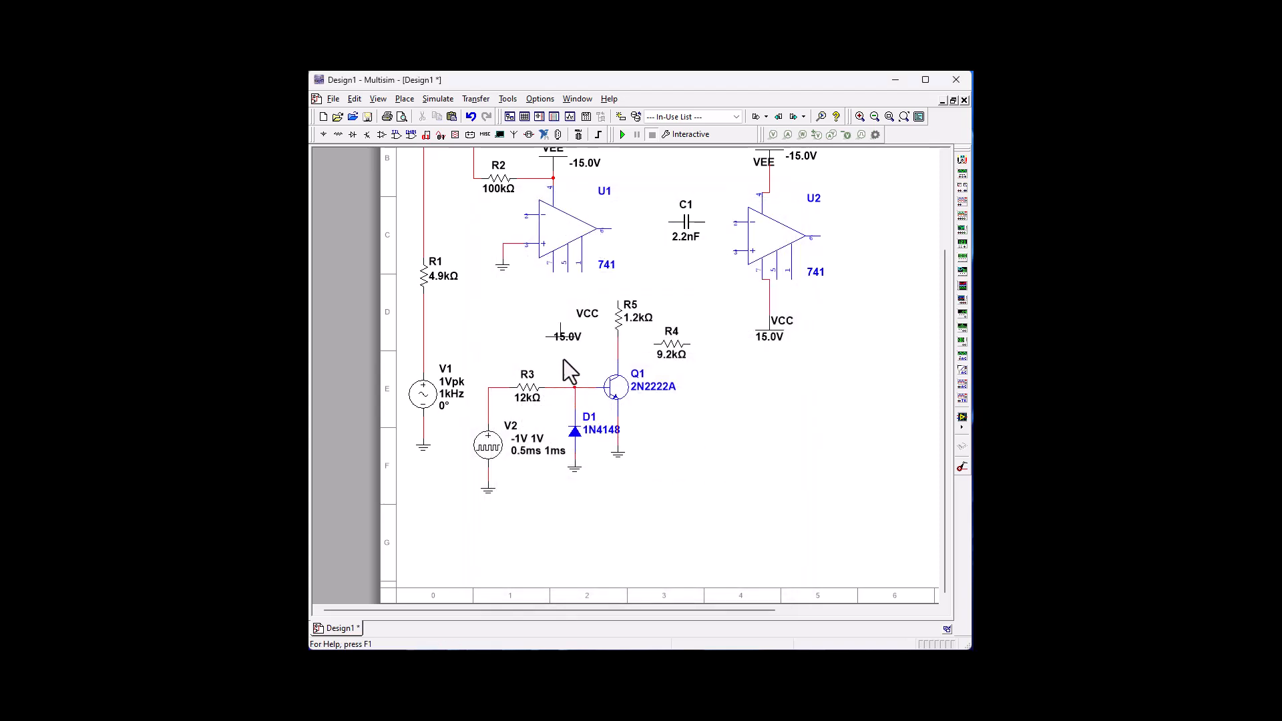
- Wire R4 to the wire between R5 and Q1's collector, and position the VCC supply directly below U1's pin 7, connected to it
{"action": "left_click", "coordinate": [654, 344]}
{"action": "left_click", "coordinate": [616, 347]}
{"action": "mouse_move", "coordinate": [566, 334]}
{"action": "left_mouse_down"}
{"action": "mouse_move", "coordinate": [552, 274]}
{"action": "mouse_move", "coordinate": [555, 337]}
{"action": "left_mouse_up"}
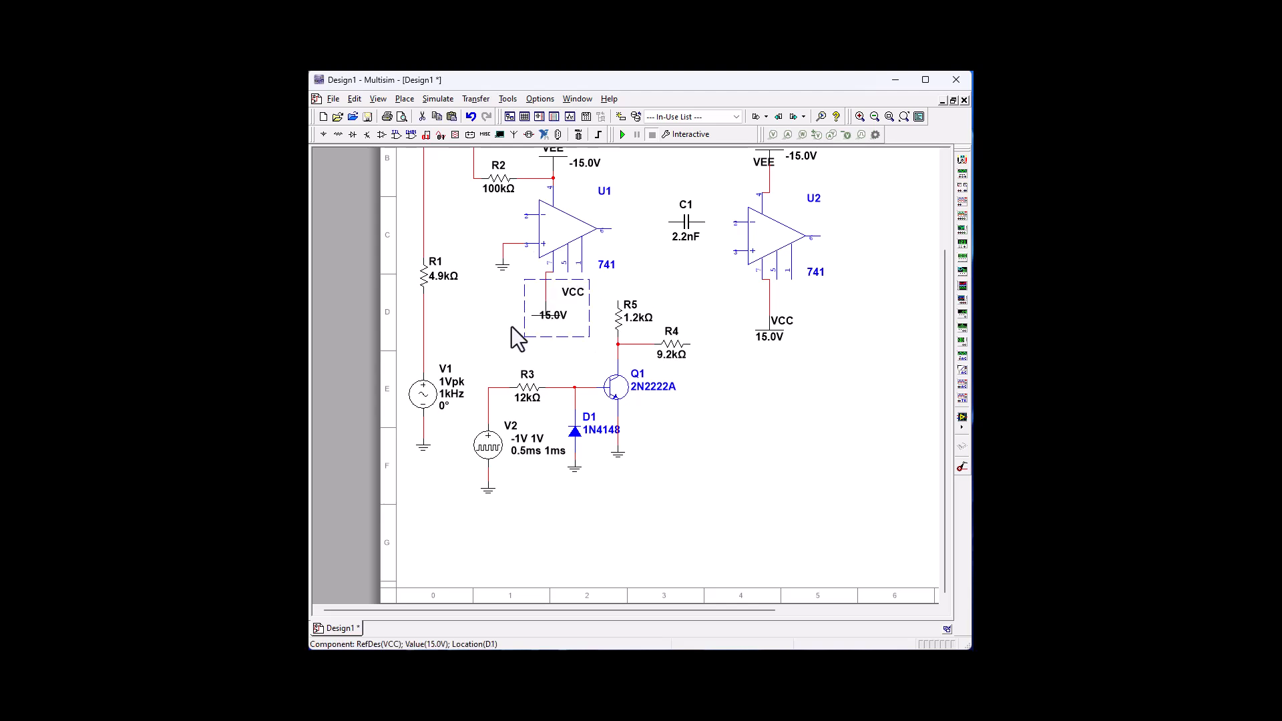
{"action": "left_click", "coordinate": [512, 314]}
{"action": "left_click", "coordinate": [535, 314]}
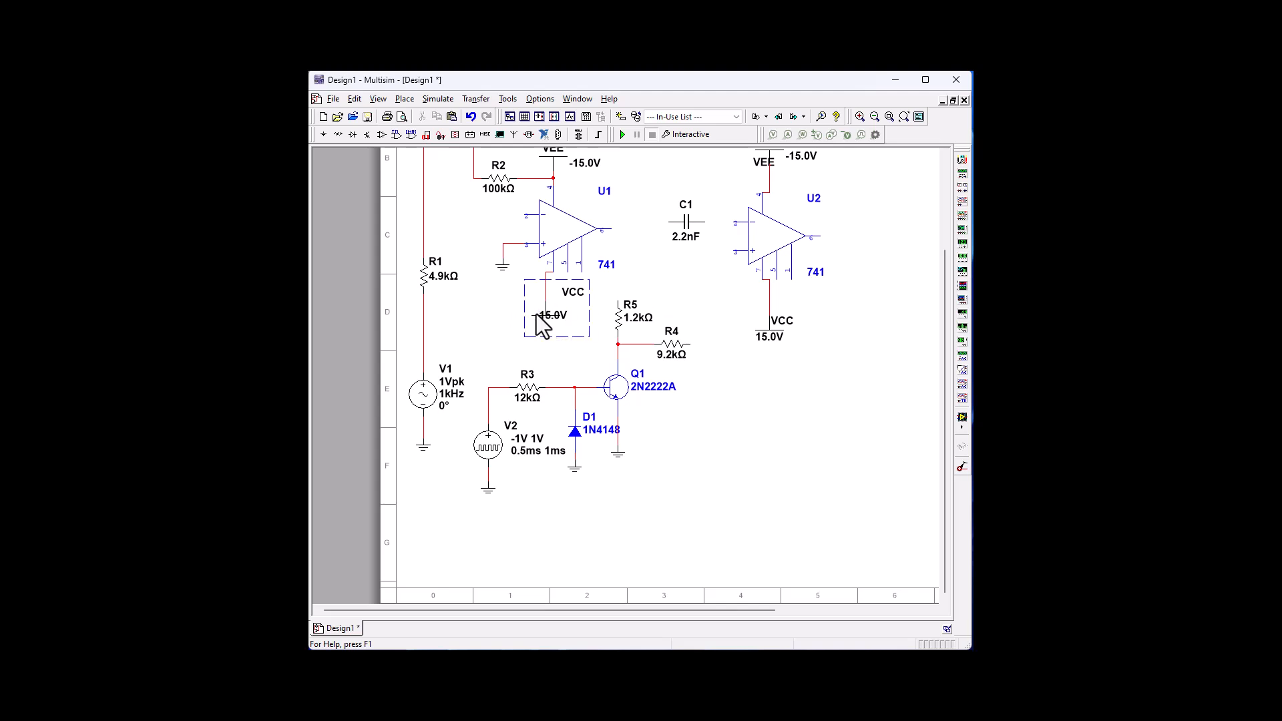
{"action": "right_click", "coordinate": [536, 313]}
{"action": "left_click", "coordinate": [564, 336]}
- Attach C1 to R4's free end, and move op-amp U2 with its VEE and VCC supplies down beside C1
{"action": "left_click", "coordinate": [762, 444]}
{"action": "left_click", "coordinate": [686, 222]}
{"action": "left_click_drag", "start_coordinate": [698, 343], "coordinate": [710, 362]}
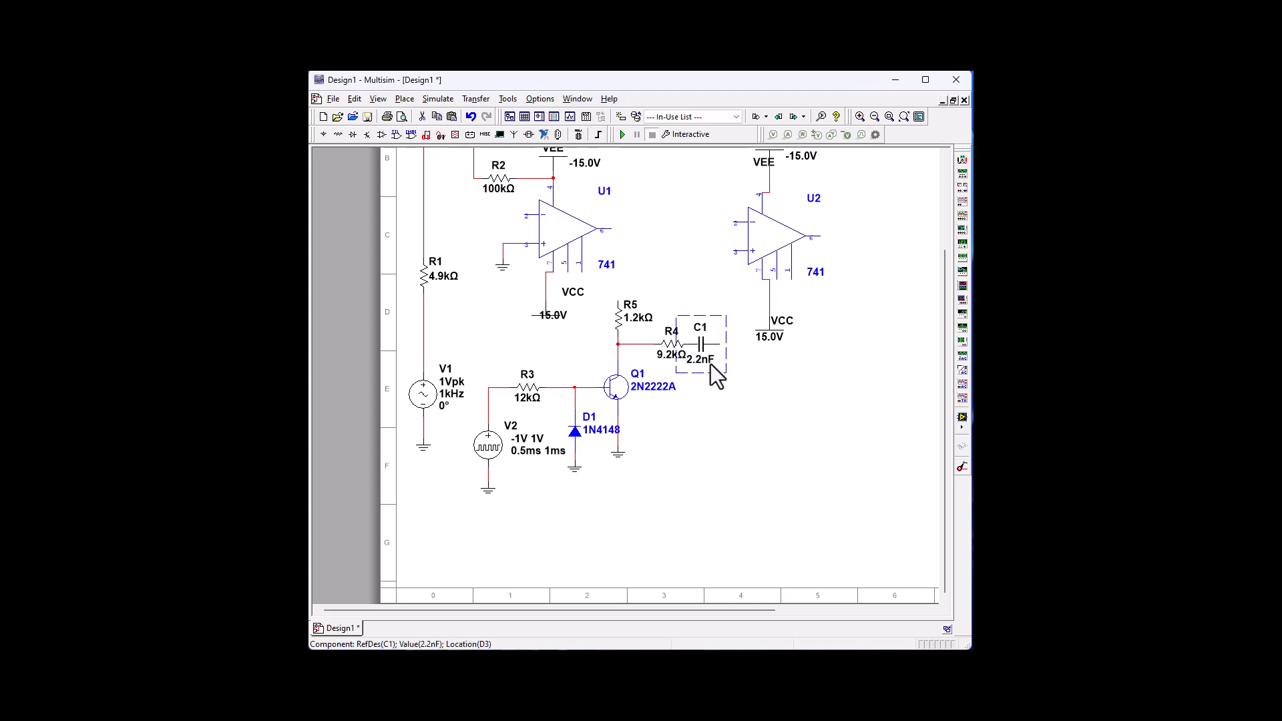
{"action": "left_click", "coordinate": [710, 363]}
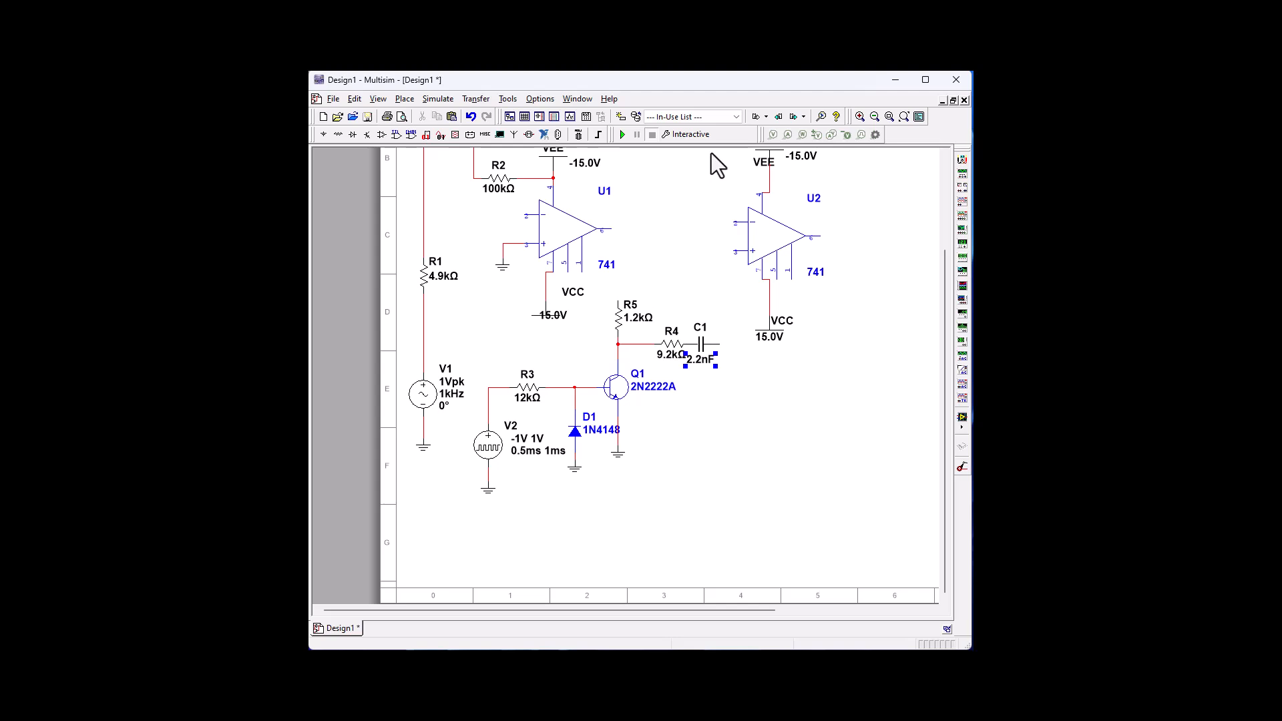
{"action": "left_click_drag", "start_coordinate": [724, 149], "coordinate": [855, 346]}
{"action": "left_click_drag", "start_coordinate": [761, 234], "coordinate": [788, 341]}
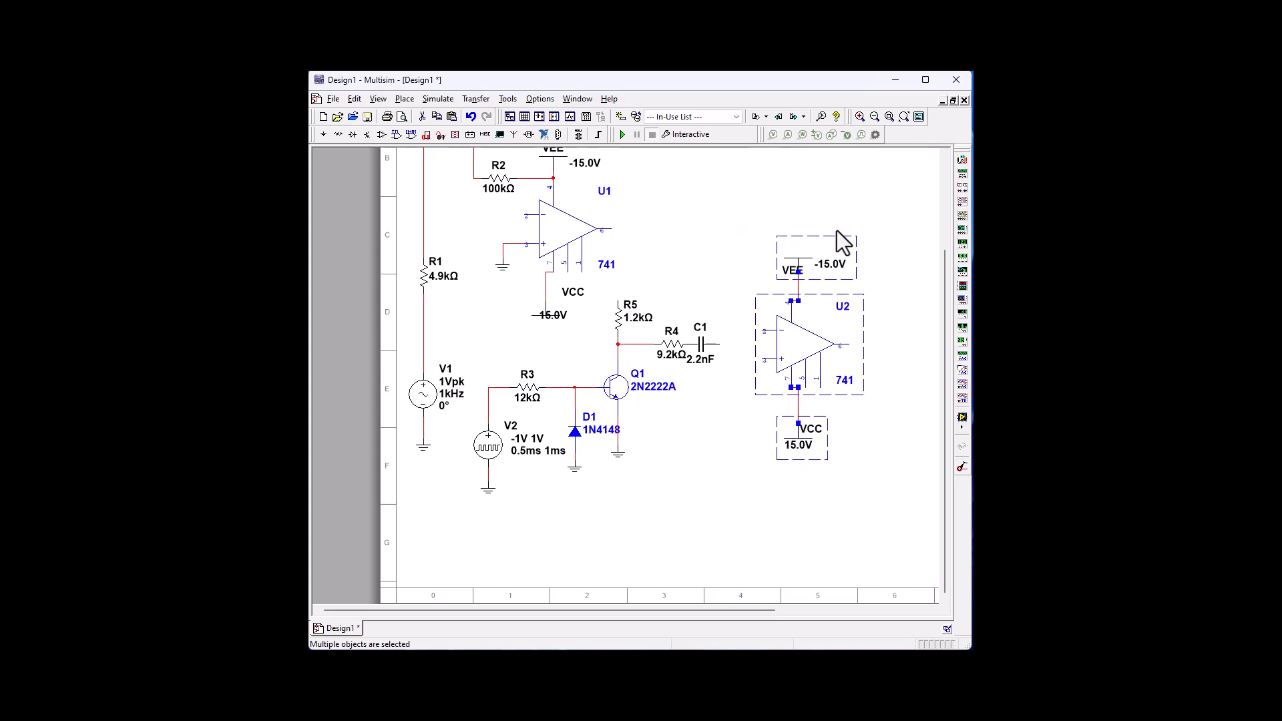
- Wire C1's free end to U2's inverting input and shift C1 slightly away from R4
{"action": "left_click", "coordinate": [828, 228]}
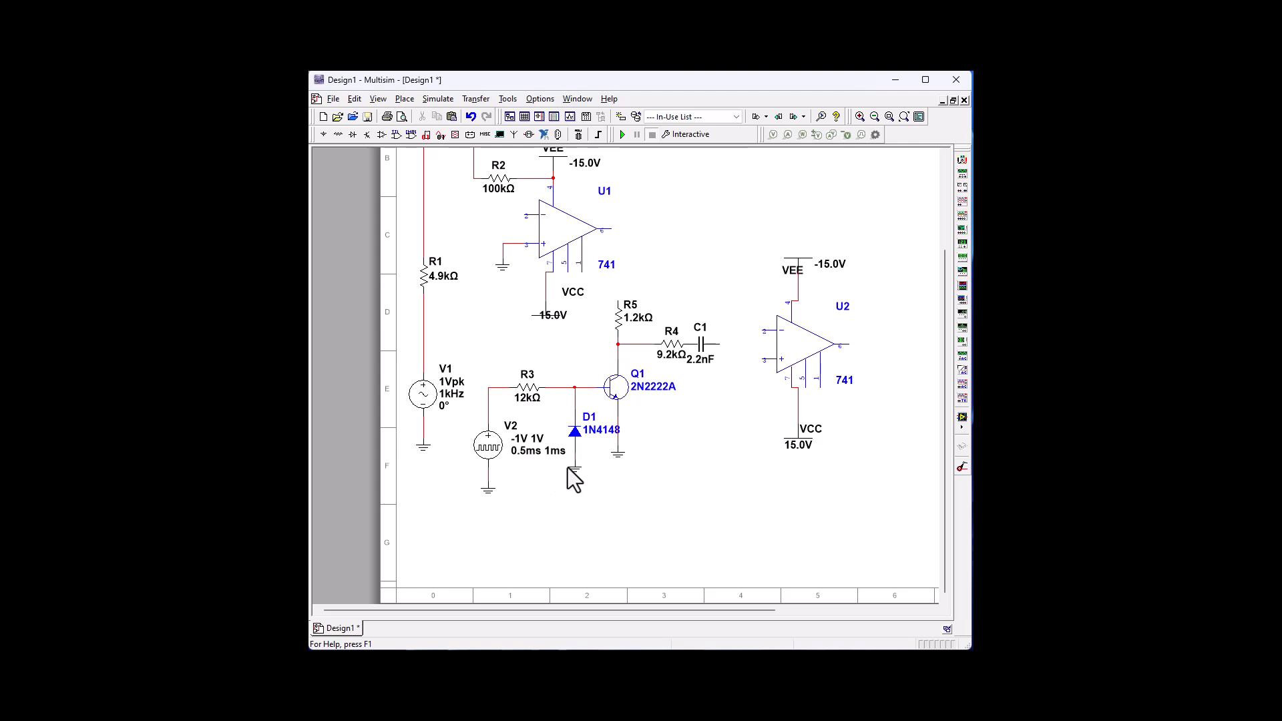
{"action": "left_click", "coordinate": [719, 344]}
{"action": "left_click", "coordinate": [761, 329]}
{"action": "left_click_drag", "start_coordinate": [699, 344], "coordinate": [715, 348]}
{"action": "left_click", "coordinate": [728, 415]}
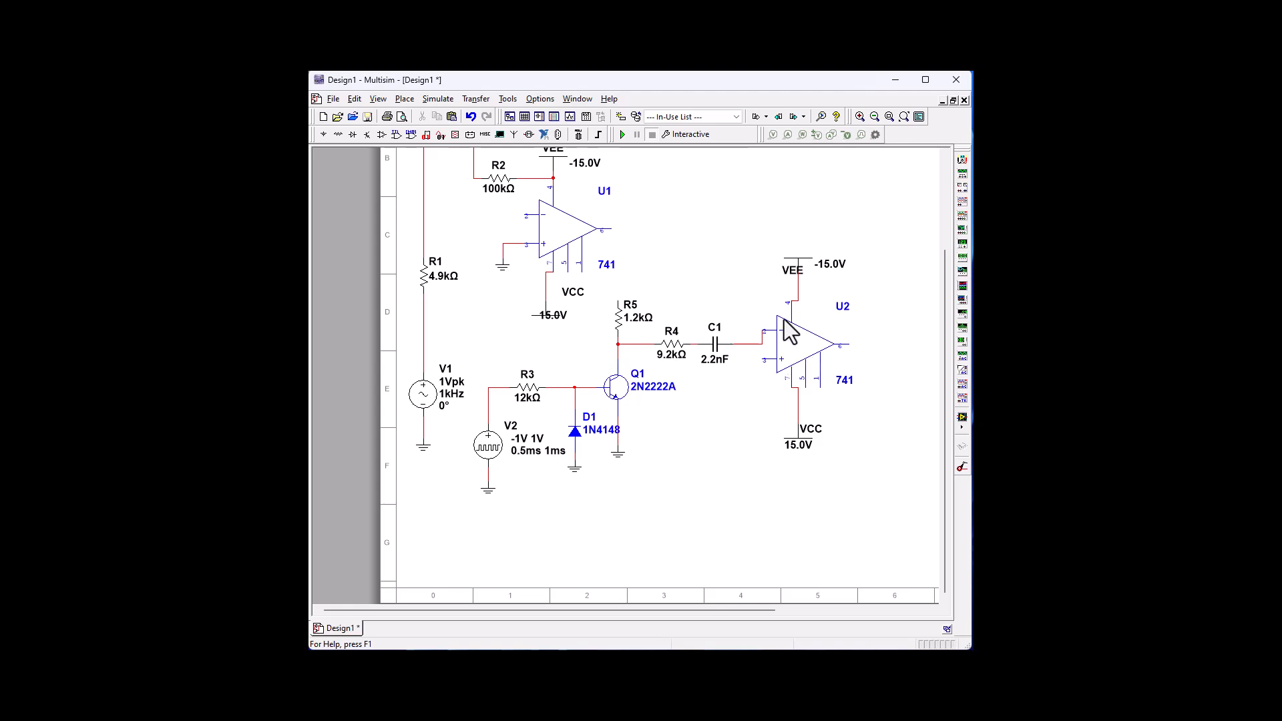
- Lower U2 with its supplies to straighten the wire from C1, and nudge U2's VEE supply slightly down
{"action": "left_click_drag", "start_coordinate": [859, 467], "coordinate": [859, 468]}
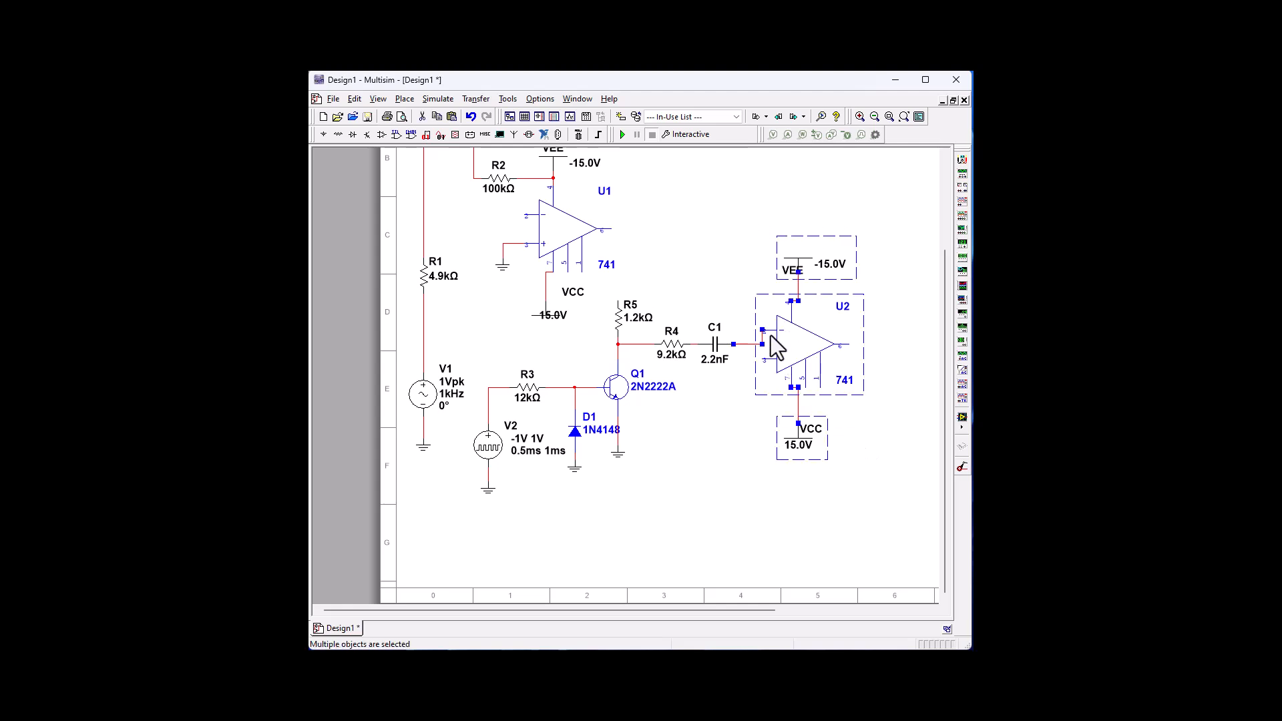
{"action": "left_click_drag", "start_coordinate": [807, 342], "coordinate": [808, 358]}
{"action": "left_click", "coordinate": [734, 449]}
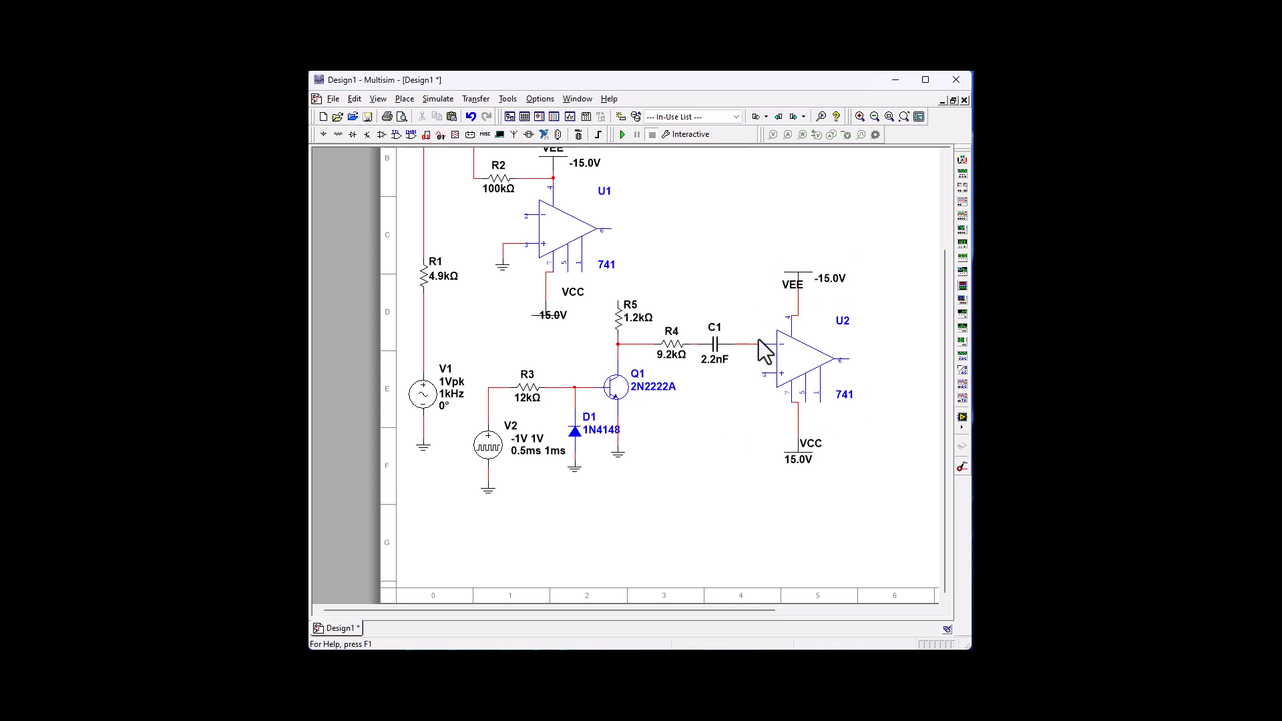
{"action": "left_click", "coordinate": [795, 283]}
{"action": "left_click_drag", "start_coordinate": [794, 283], "coordinate": [794, 291]}
{"action": "left_click", "coordinate": [735, 474]}
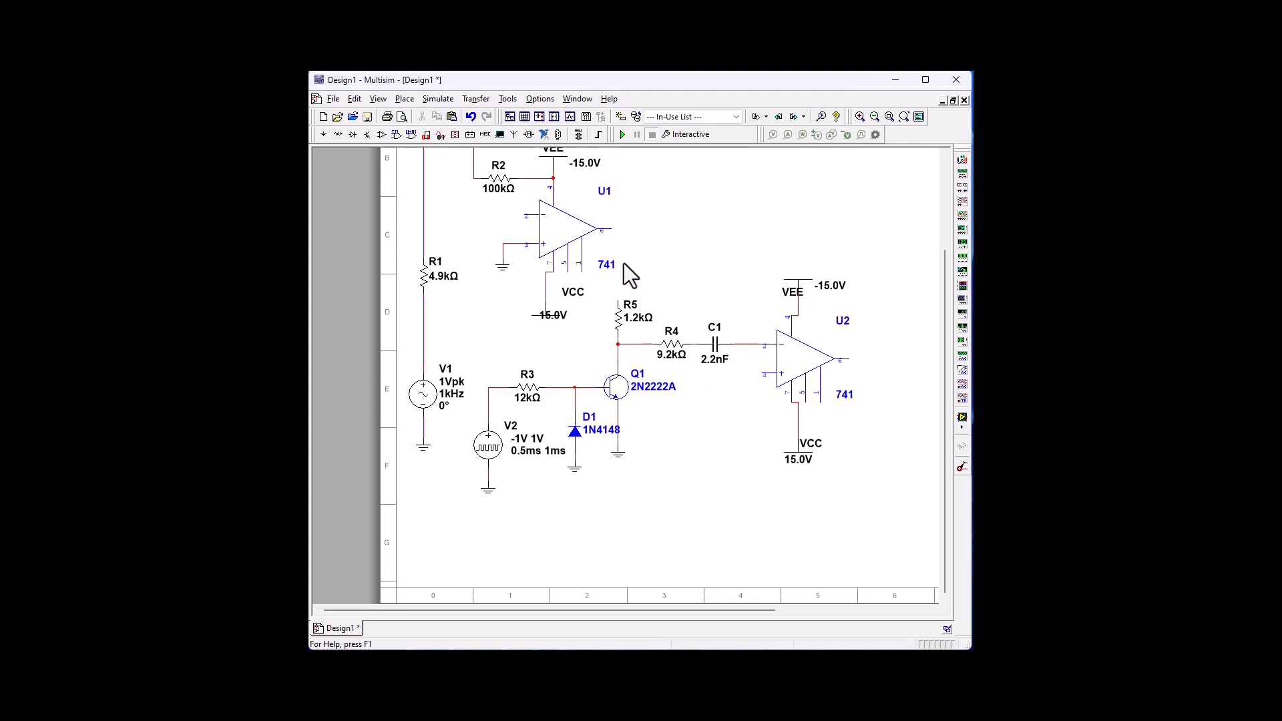
- Wire the free ends of R5 and R6 to U1's output
{"action": "left_click", "coordinate": [619, 300]}
{"action": "left_click", "coordinate": [614, 229]}
{"action": "left_click_drag", "start_coordinate": [943, 294], "coordinate": [934, 238]}
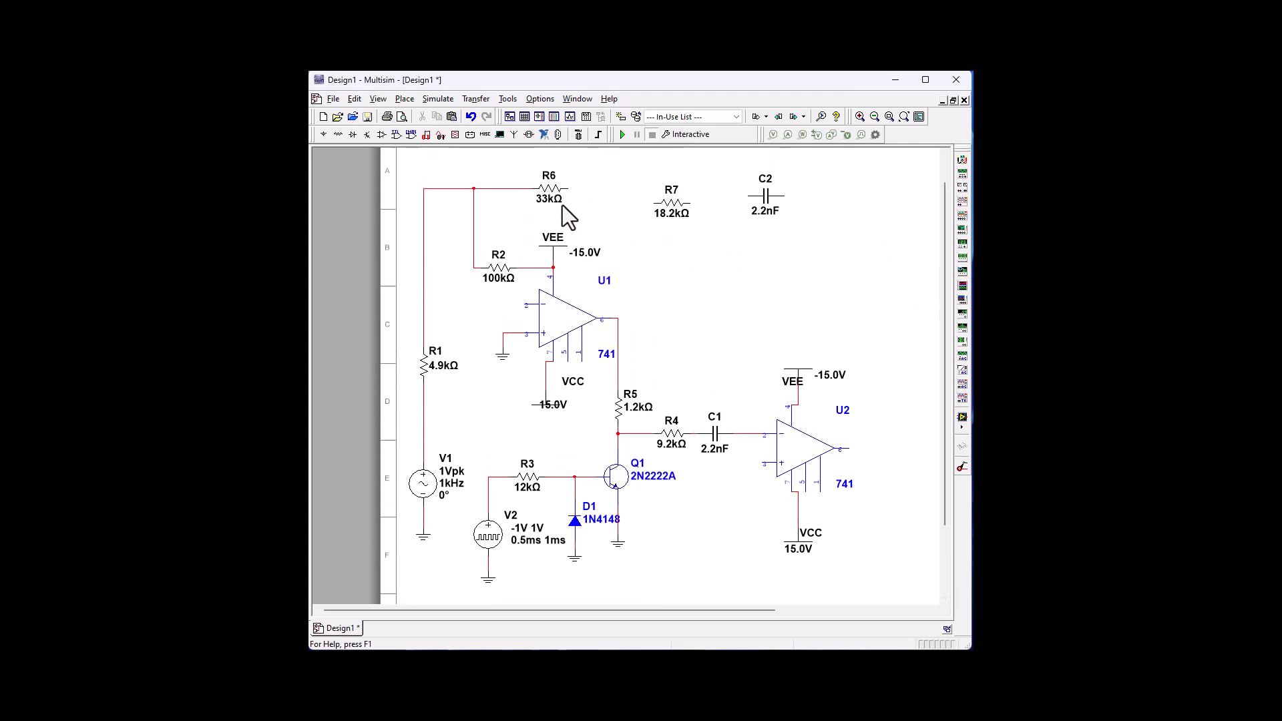
{"action": "left_click", "coordinate": [567, 189]}
{"action": "left_click", "coordinate": [624, 320]}
- Move R7 directly below U2's VCC supply and C2 just above U2's VEE supply
{"action": "left_click", "coordinate": [673, 208]}
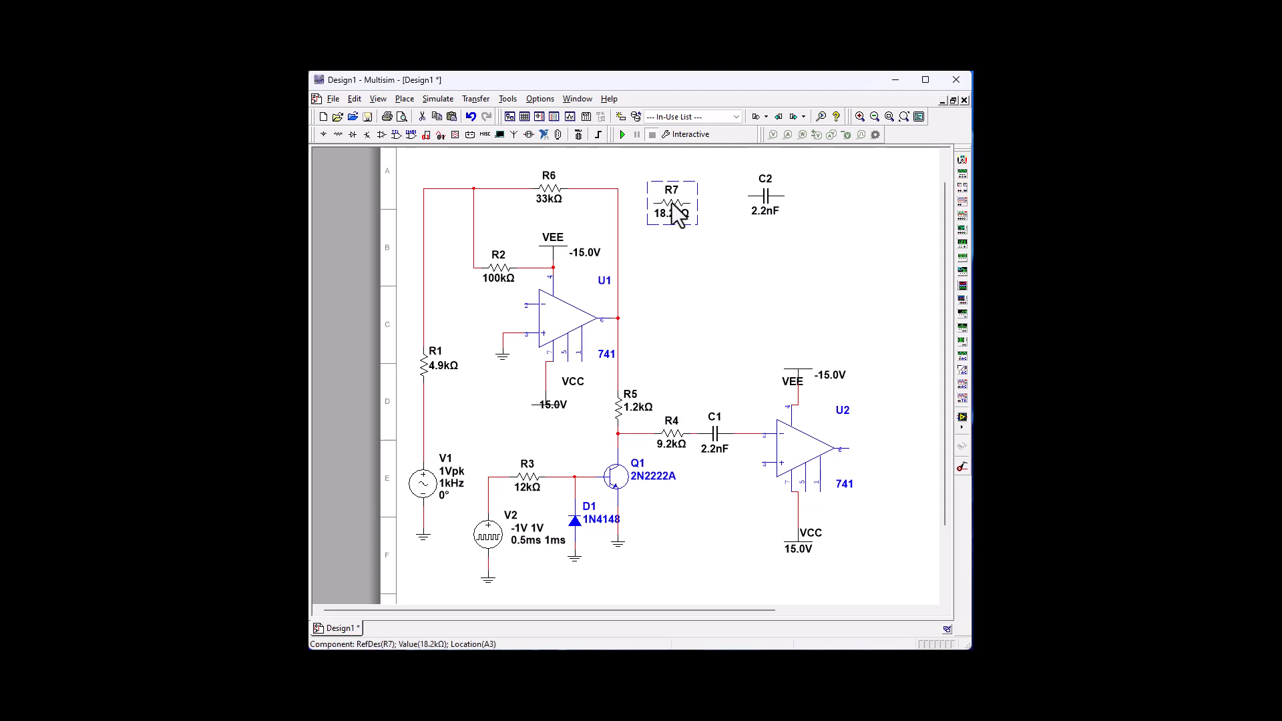
{"action": "left_click_drag", "start_coordinate": [673, 205], "coordinate": [825, 567]}
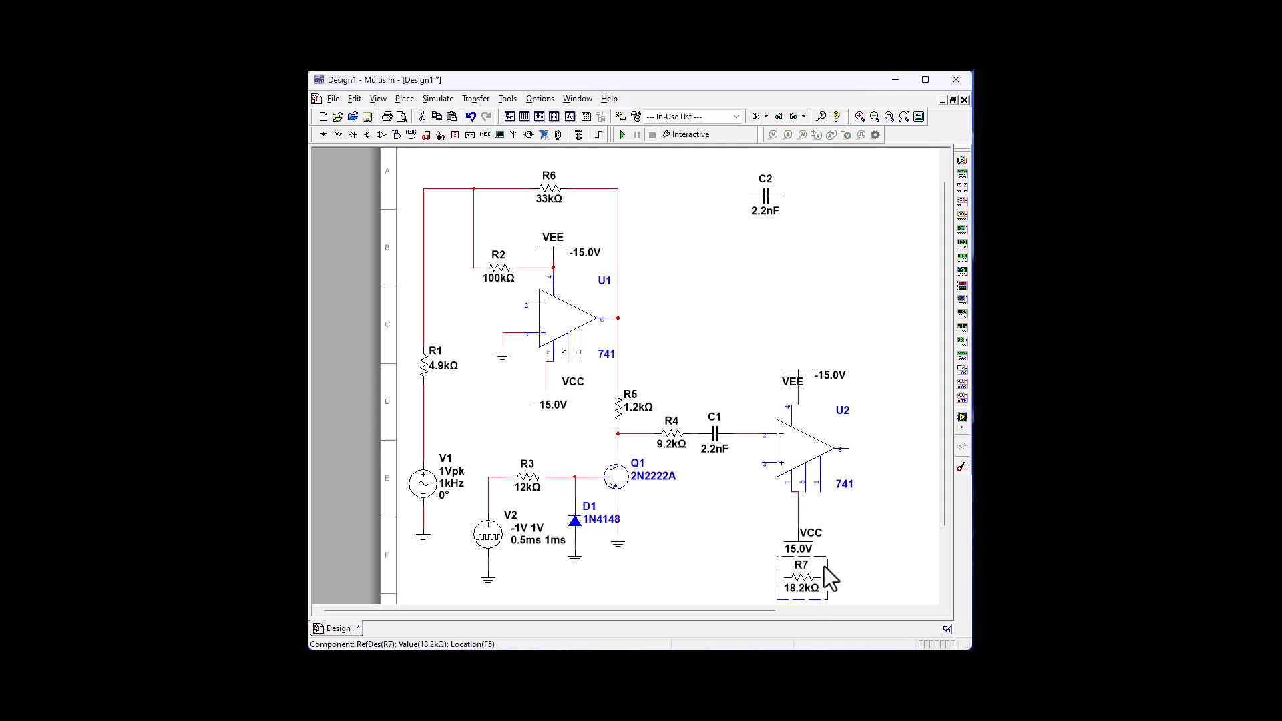
{"action": "left_click", "coordinate": [773, 208]}
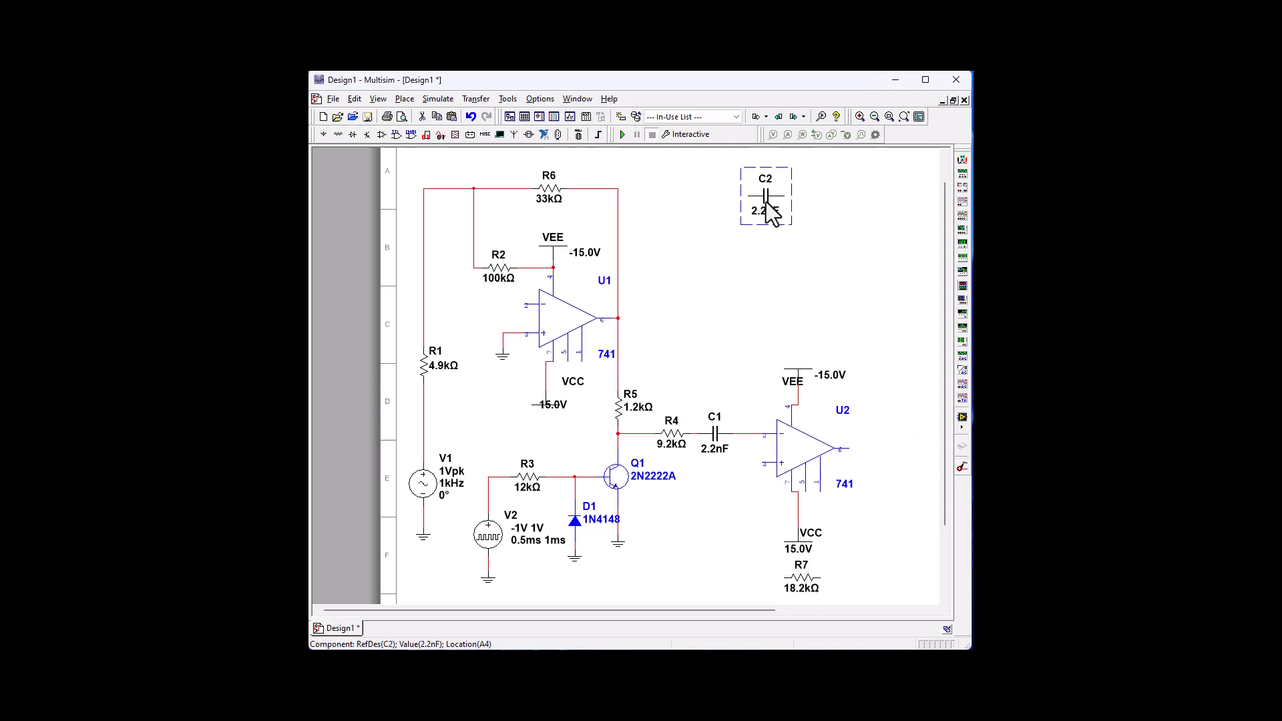
{"action": "left_click_drag", "start_coordinate": [772, 209], "coordinate": [795, 332]}
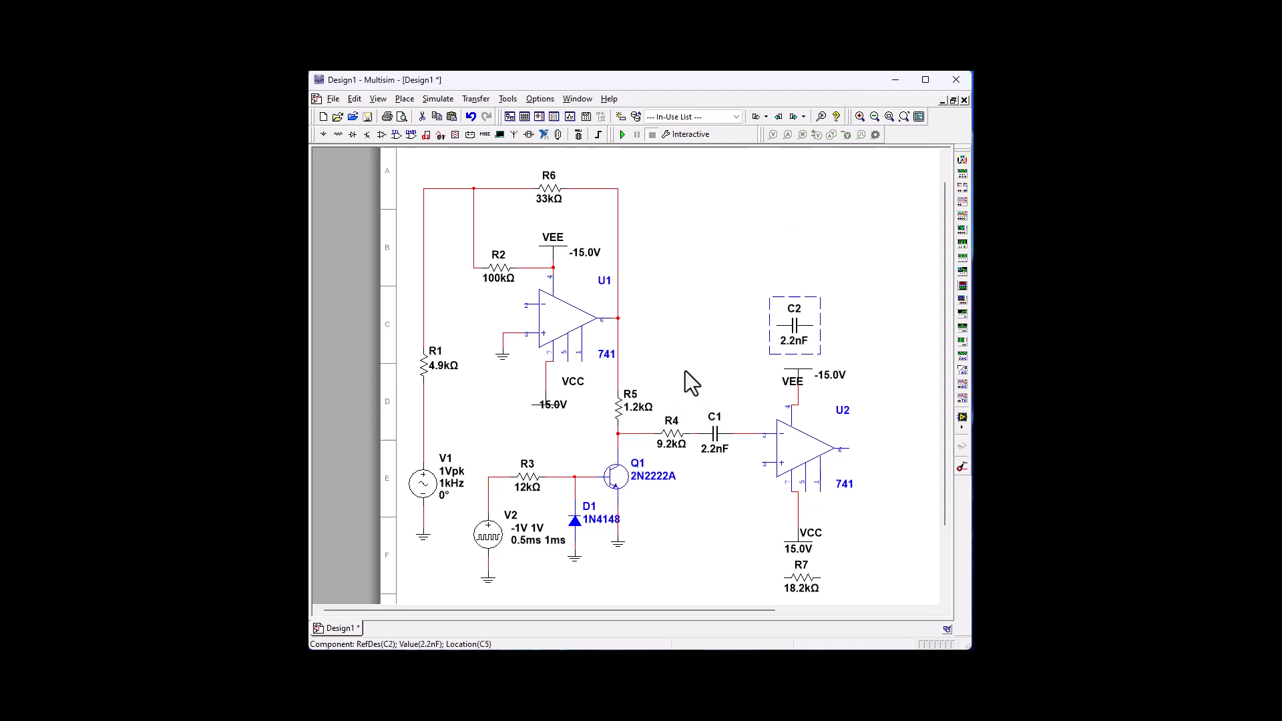
{"action": "left_click_drag", "start_coordinate": [699, 339], "coordinate": [738, 349]}
{"action": "left_click", "coordinate": [780, 325]}
{"action": "left_click", "coordinate": [739, 336]}
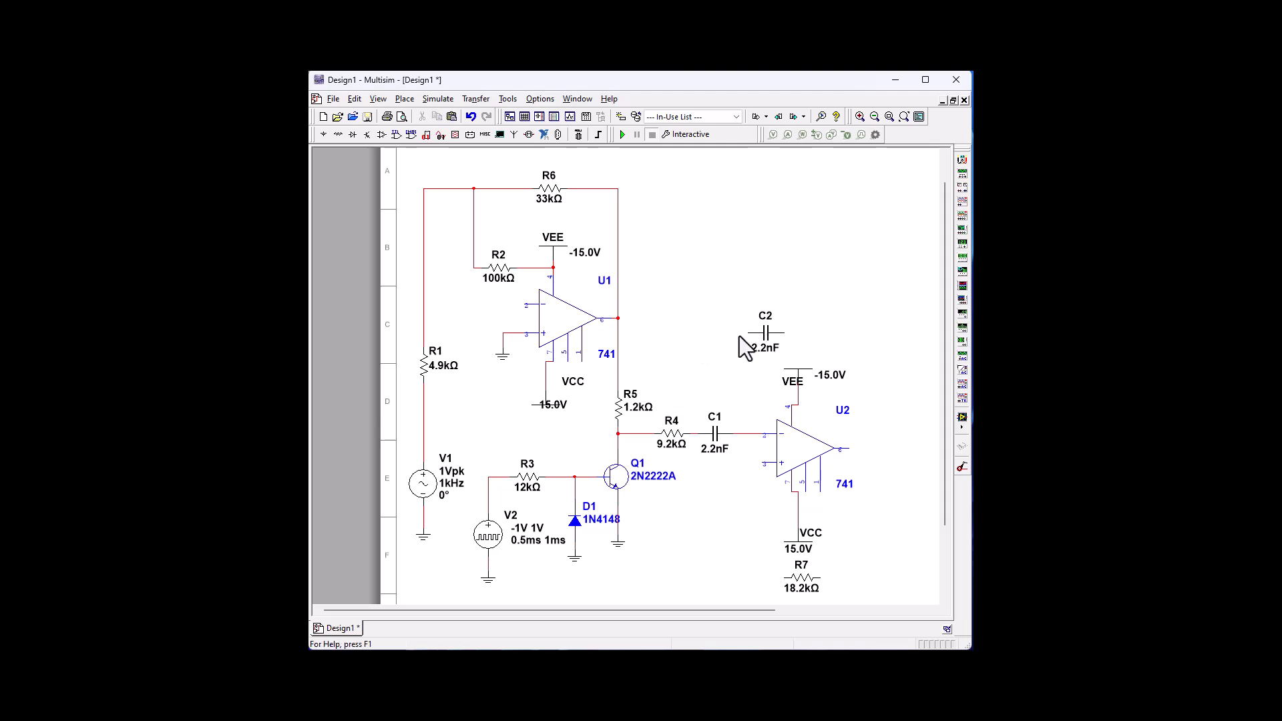
{"action": "left_click", "coordinate": [749, 335]}
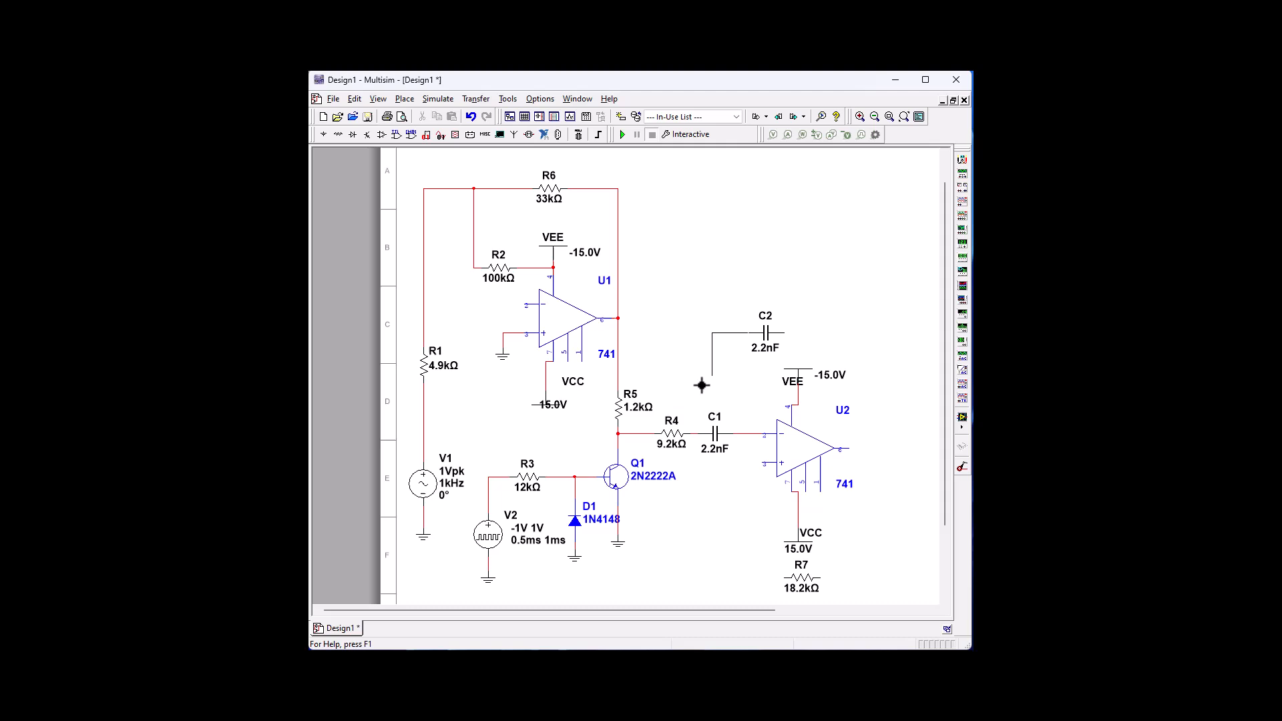
{"action": "left_click", "coordinate": [693, 433]}
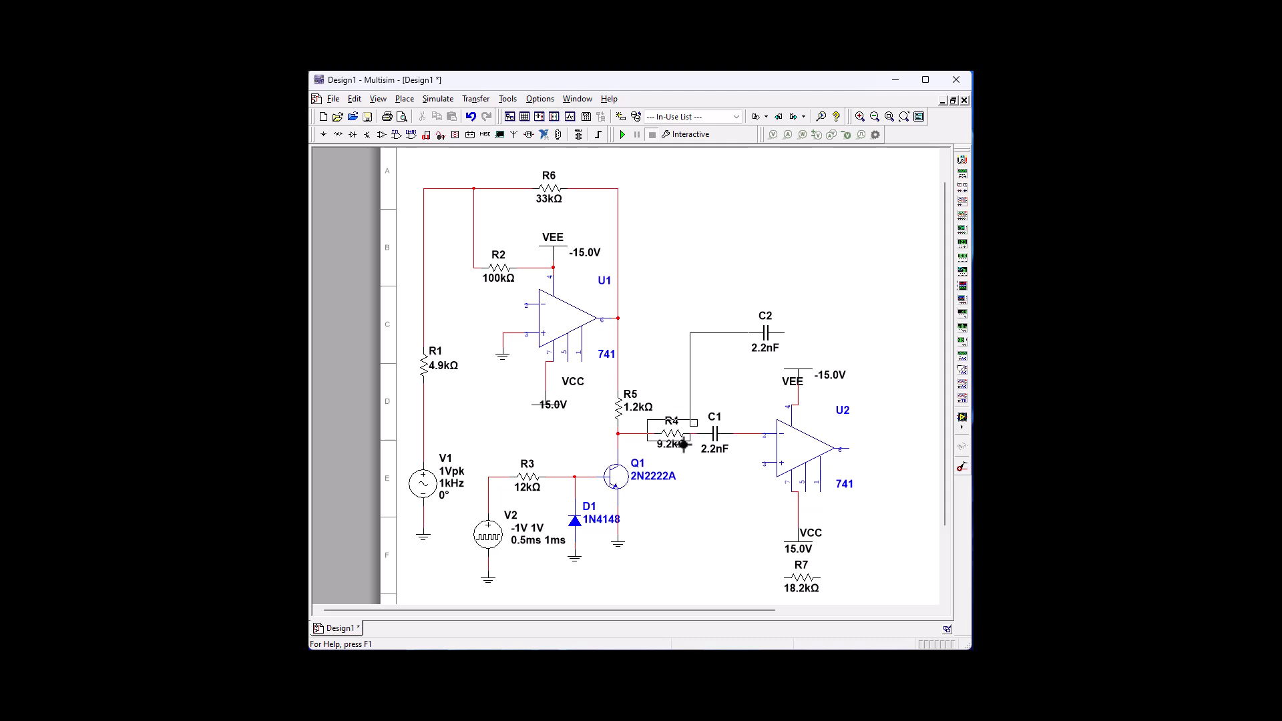
{"action": "key", "text": "Escape"}
- Shift C1 slightly farther from R4 and wire C2's near terminal to the wire between R4 and C1
{"action": "left_click_drag", "start_coordinate": [715, 435], "coordinate": [727, 436]}
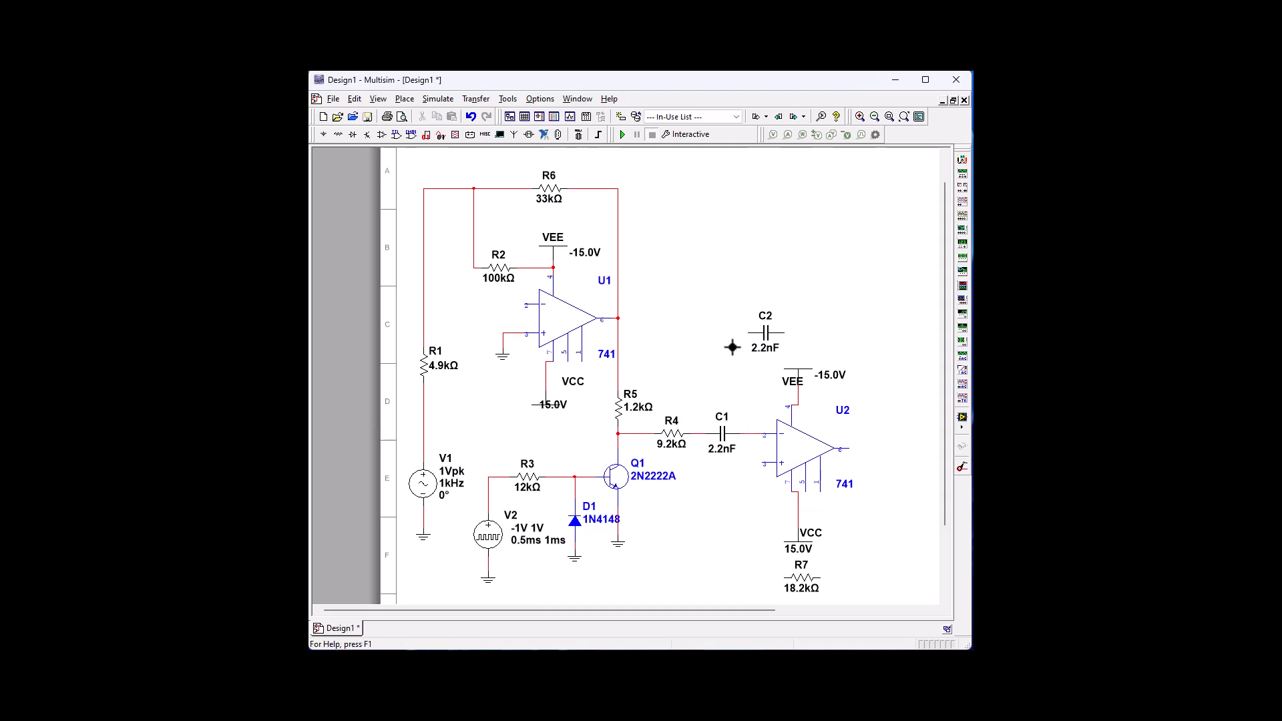
{"action": "left_click", "coordinate": [698, 434]}
{"action": "left_click", "coordinate": [748, 333]}
- Wire U2's output to C2's free terminal and reposition U2 so its inverting input lines up with C1
{"action": "mouse_move", "coordinate": [856, 447]}
{"action": "left_mouse_down"}
{"action": "mouse_move", "coordinate": [888, 446]}
{"action": "mouse_move", "coordinate": [850, 452]}
{"action": "left_mouse_up"}
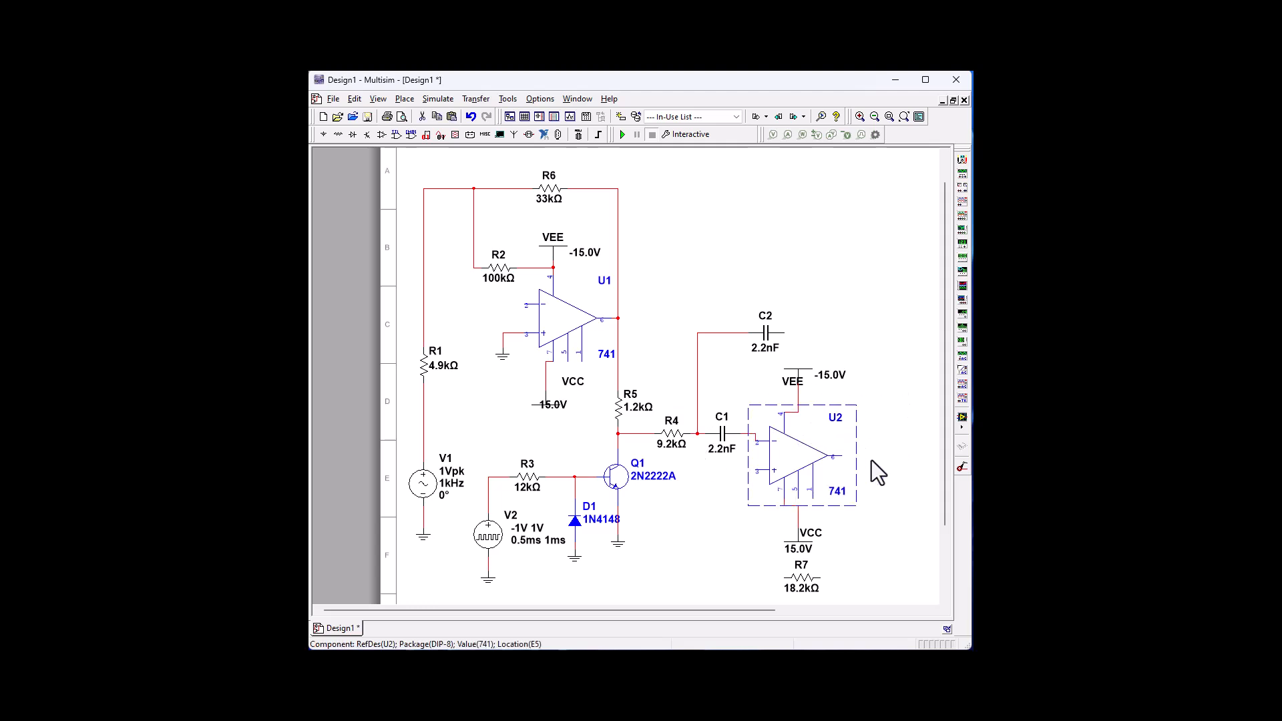
{"action": "left_click", "coordinate": [895, 490]}
{"action": "left_click", "coordinate": [843, 457]}
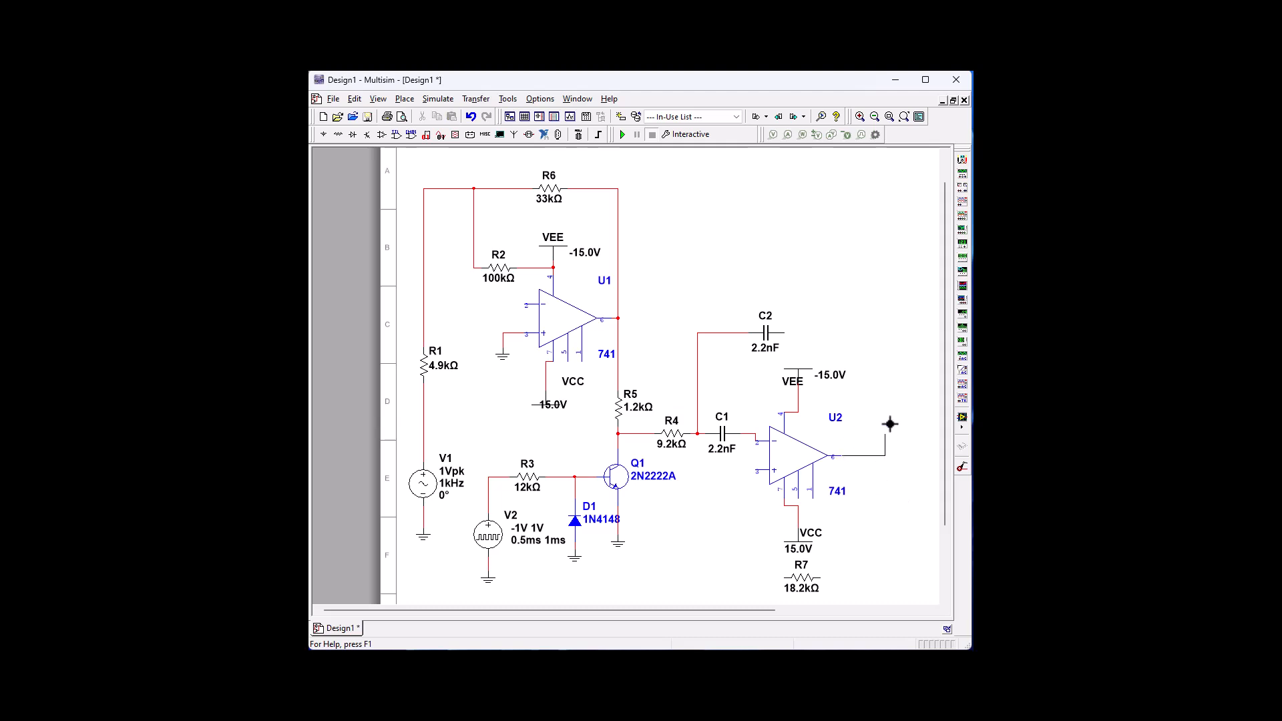
{"action": "left_click", "coordinate": [781, 333]}
{"action": "left_click_drag", "start_coordinate": [794, 455], "coordinate": [786, 448]}
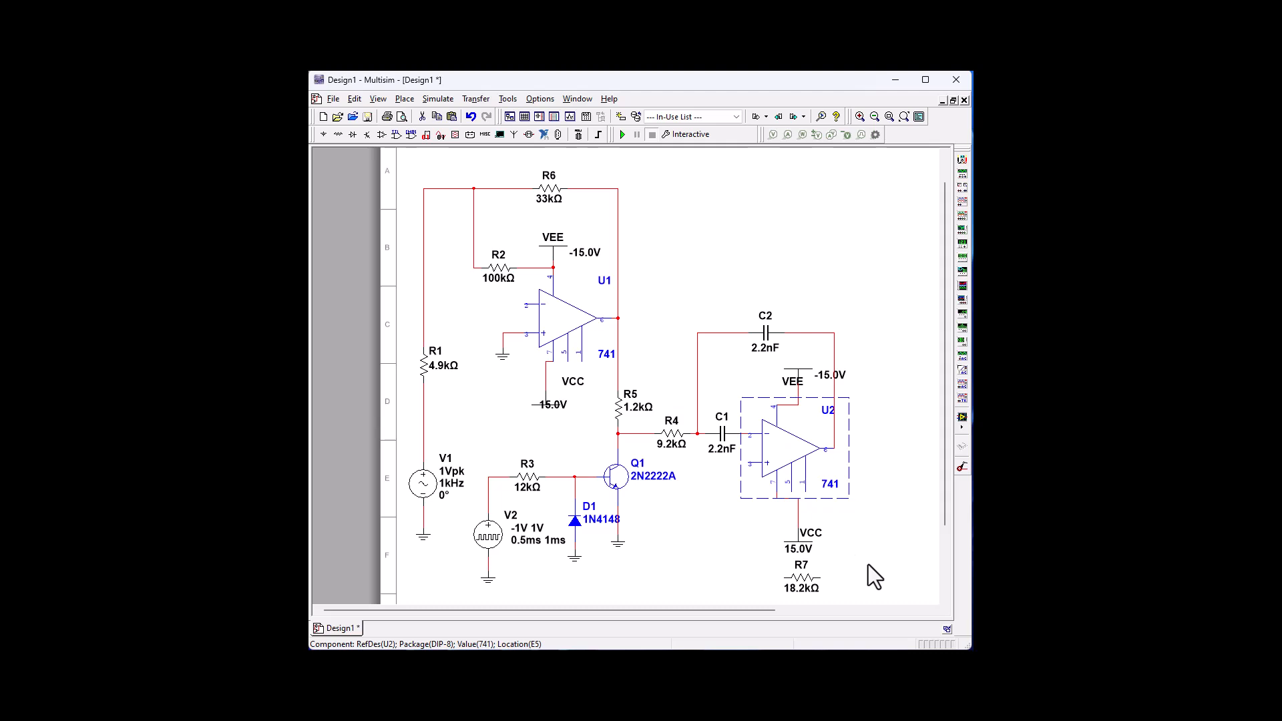
- Move U2 away from C1 to line up with its supplies, and wire R7 to the wire between C1 and U2's inverting input
{"action": "left_click", "coordinate": [780, 579]}
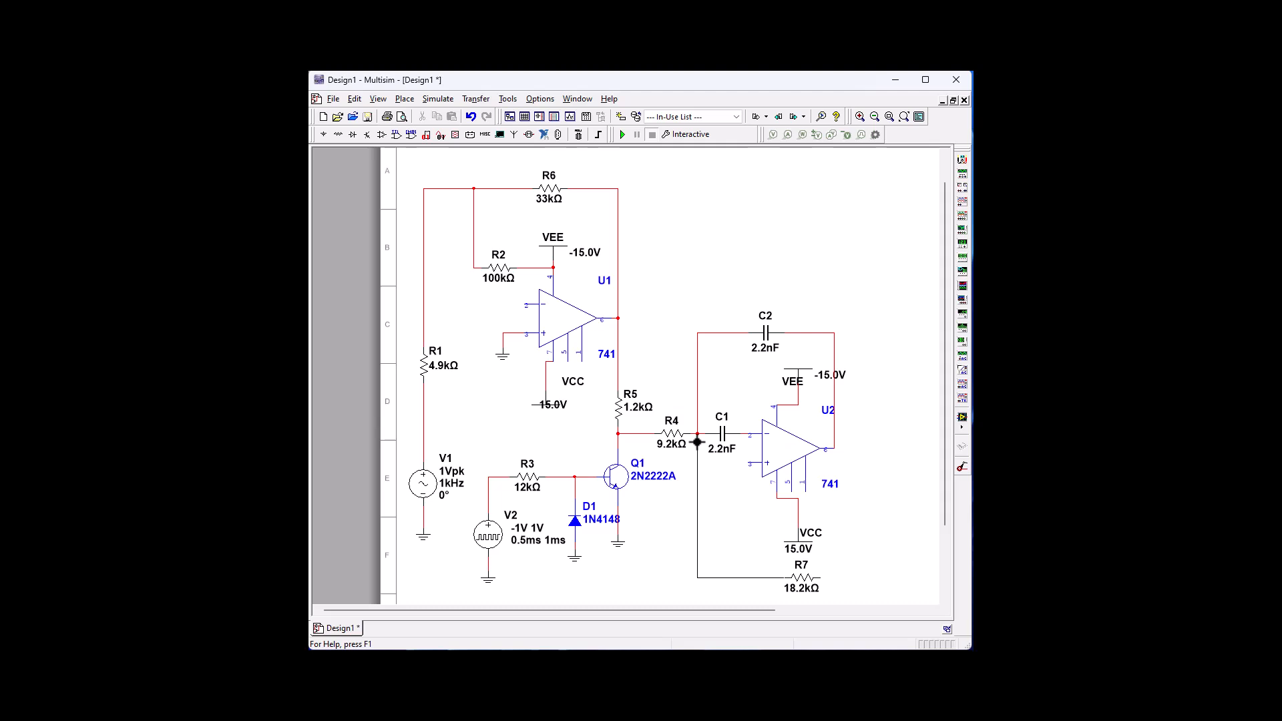
{"action": "key", "text": "Escape"}
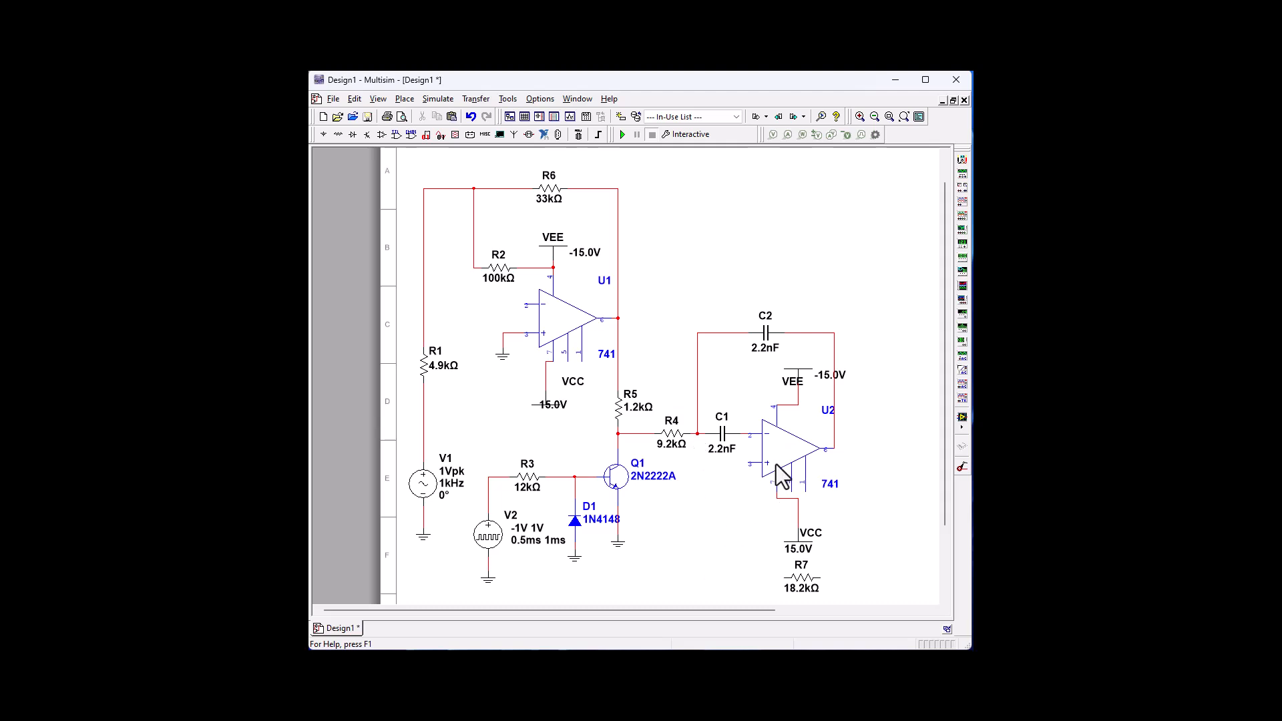
{"action": "left_click", "coordinate": [781, 459]}
{"action": "left_click_drag", "start_coordinate": [776, 453], "coordinate": [801, 452]}
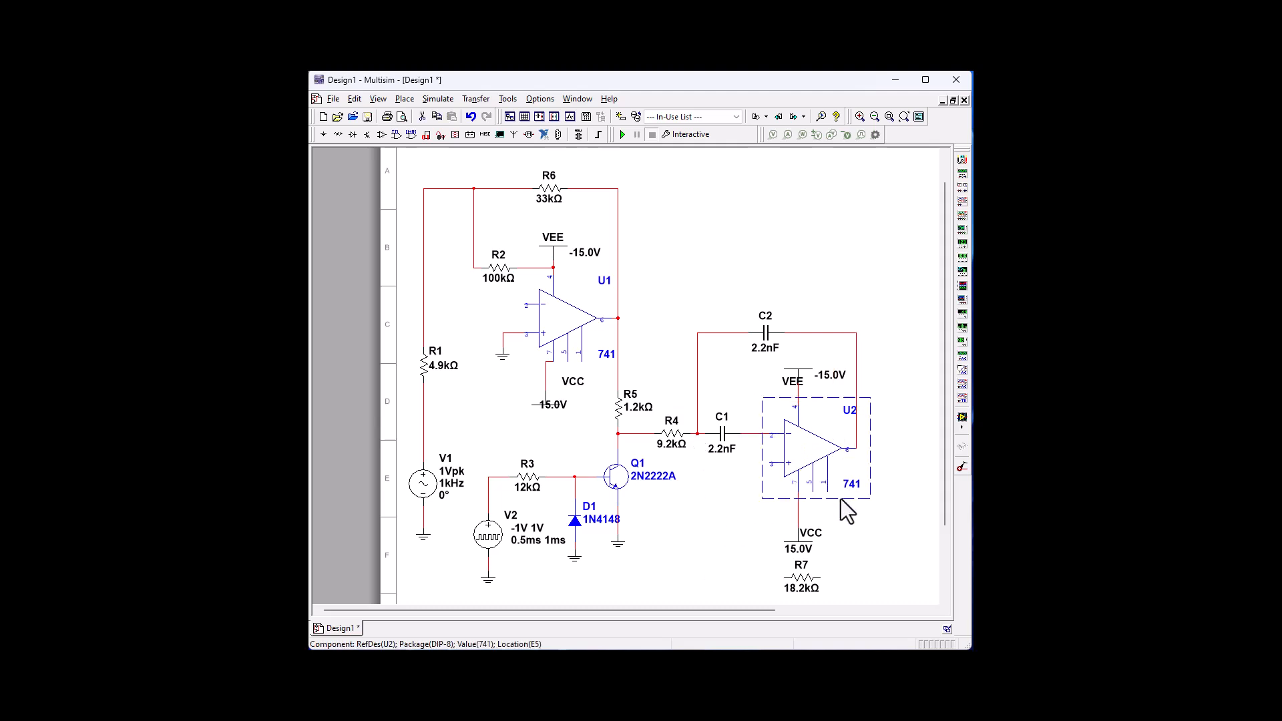
{"action": "left_click", "coordinate": [784, 578]}
{"action": "left_click", "coordinate": [752, 434]}
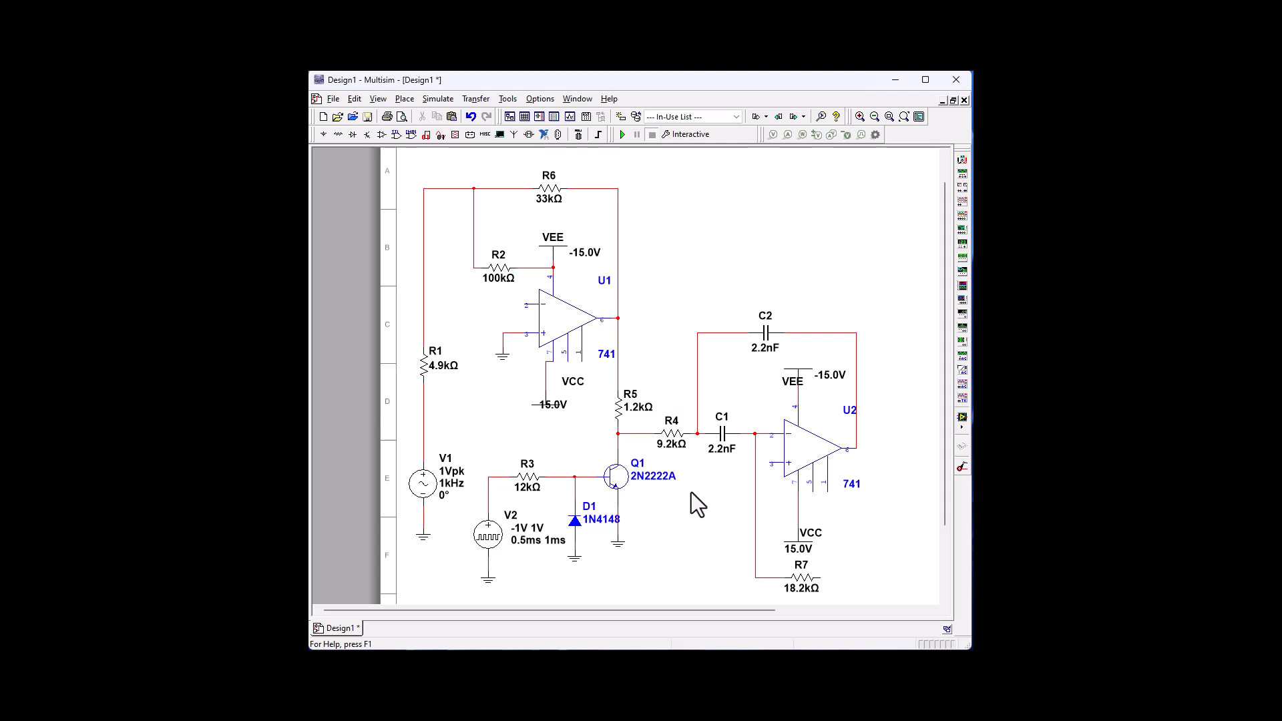
- Wire R7's free end to U2's output wire
{"action": "left_click", "coordinate": [823, 578]}
{"action": "key", "text": "Escape"}
{"action": "left_click", "coordinate": [850, 429]}
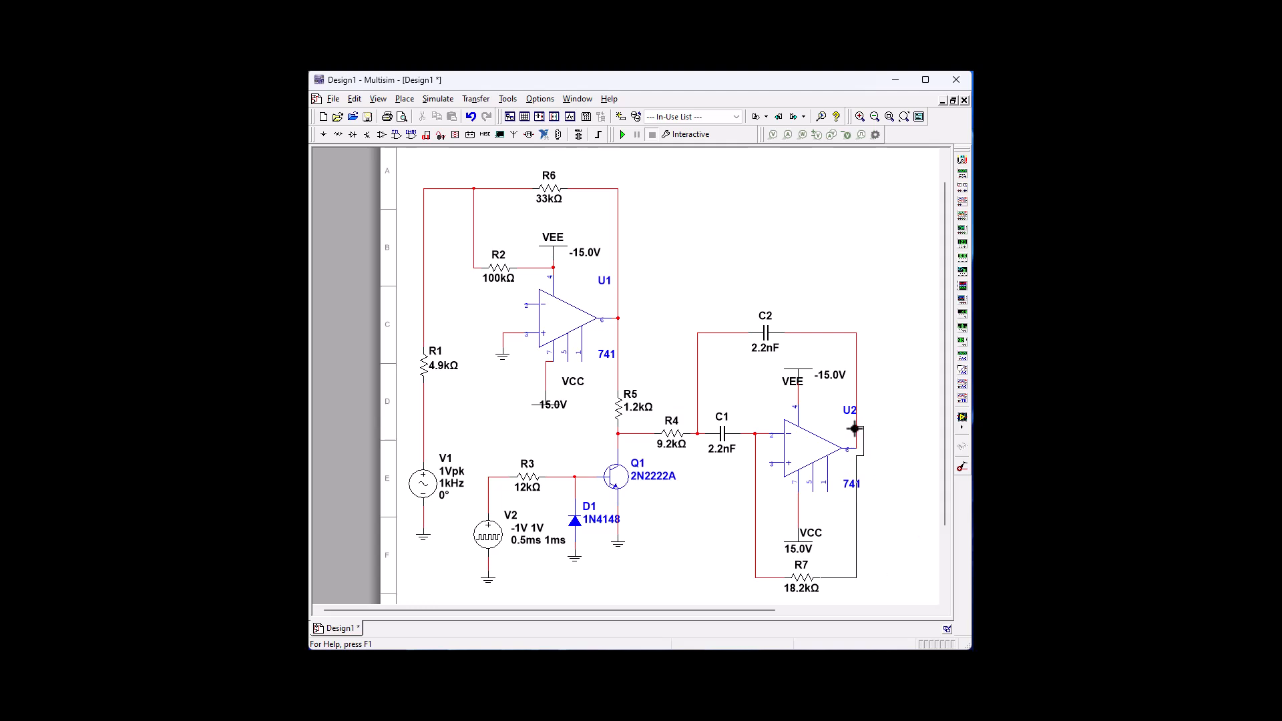
{"action": "left_click", "coordinate": [875, 510]}
- Place a 95.3 Ω resistor between Q1 and R7, below C1, and rotate it 90° clockwise
{"action": "left_click", "coordinate": [335, 134]}
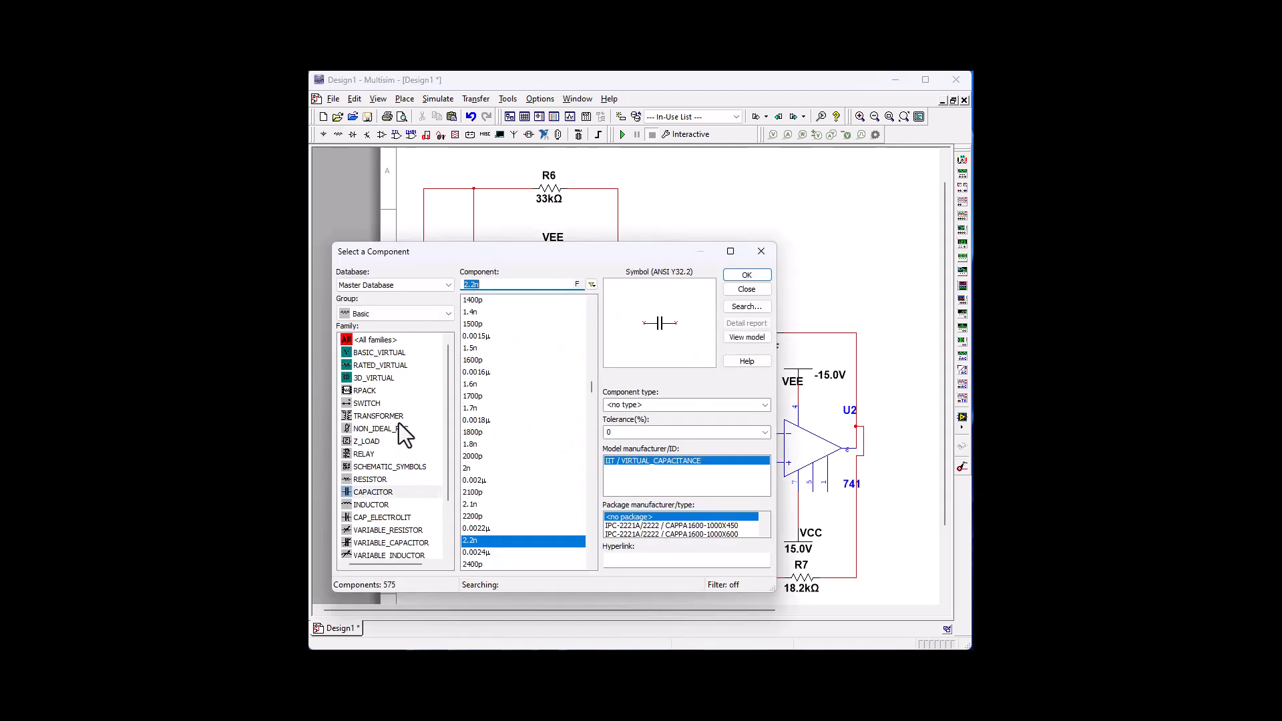
{"action": "left_click", "coordinate": [390, 477]}
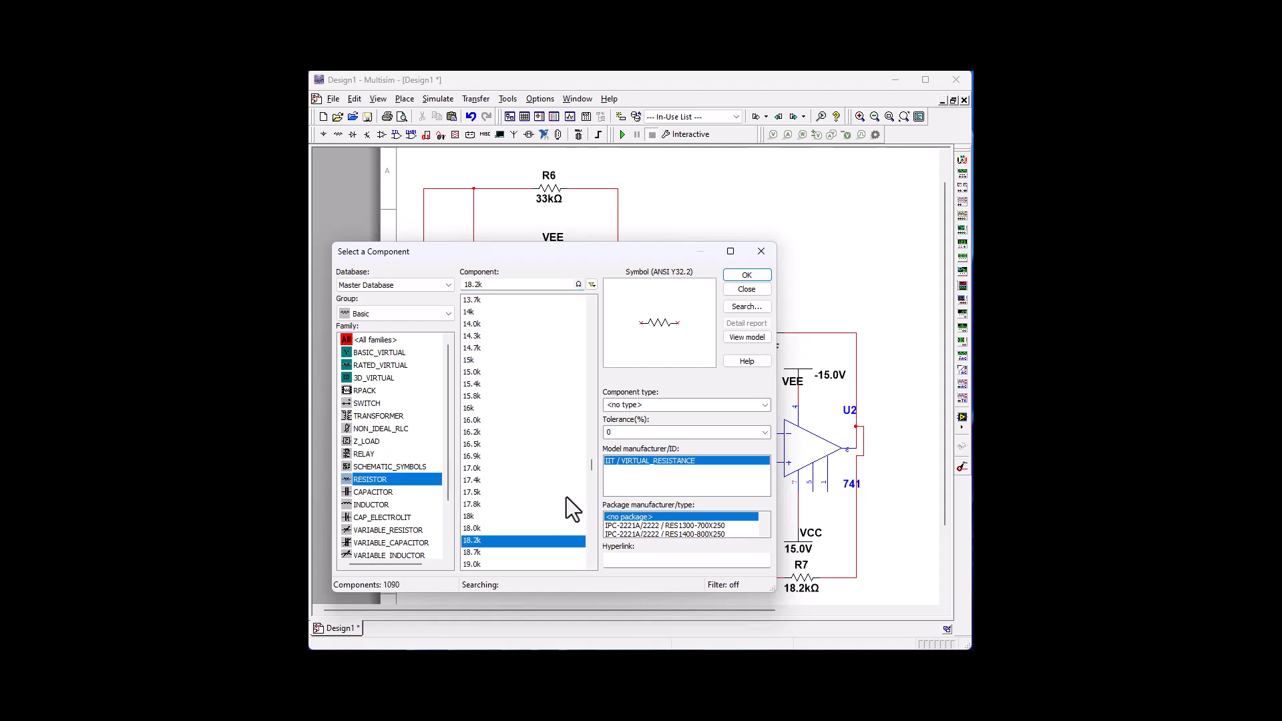
{"action": "left_click_drag", "start_coordinate": [591, 467], "coordinate": [587, 397]}
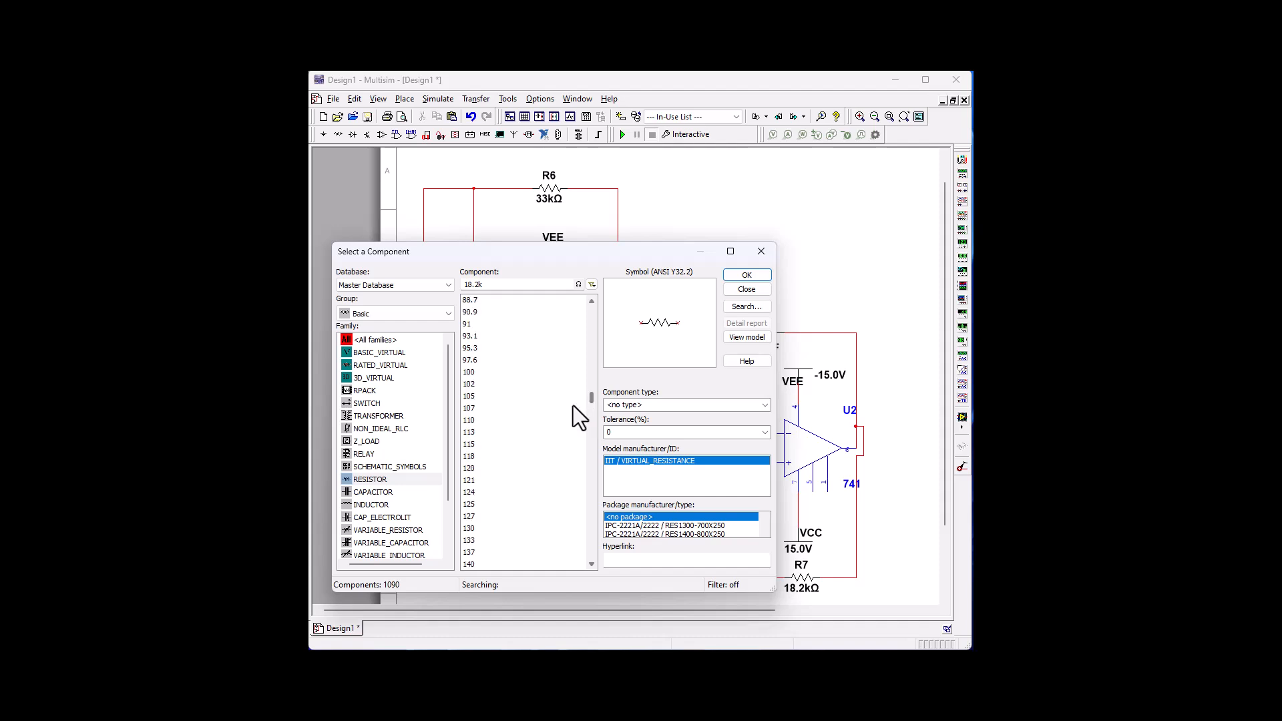
{"action": "left_click", "coordinate": [474, 347]}
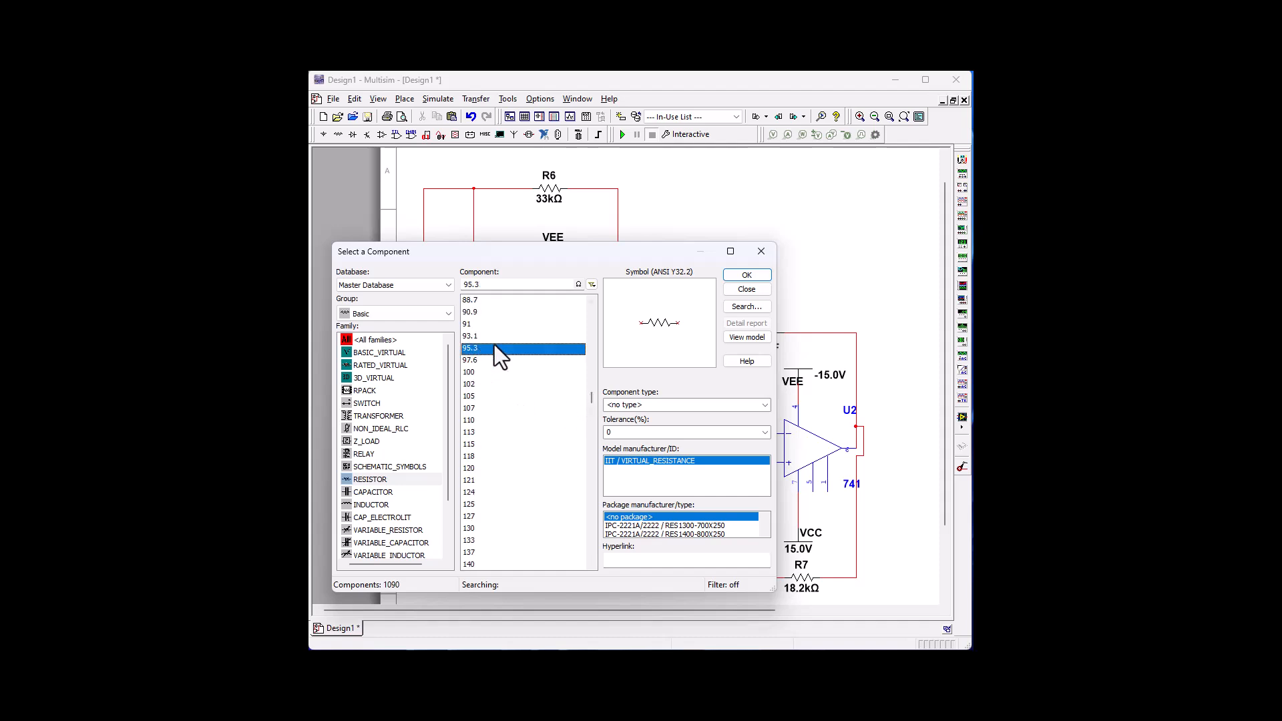
{"action": "left_click", "coordinate": [760, 274]}
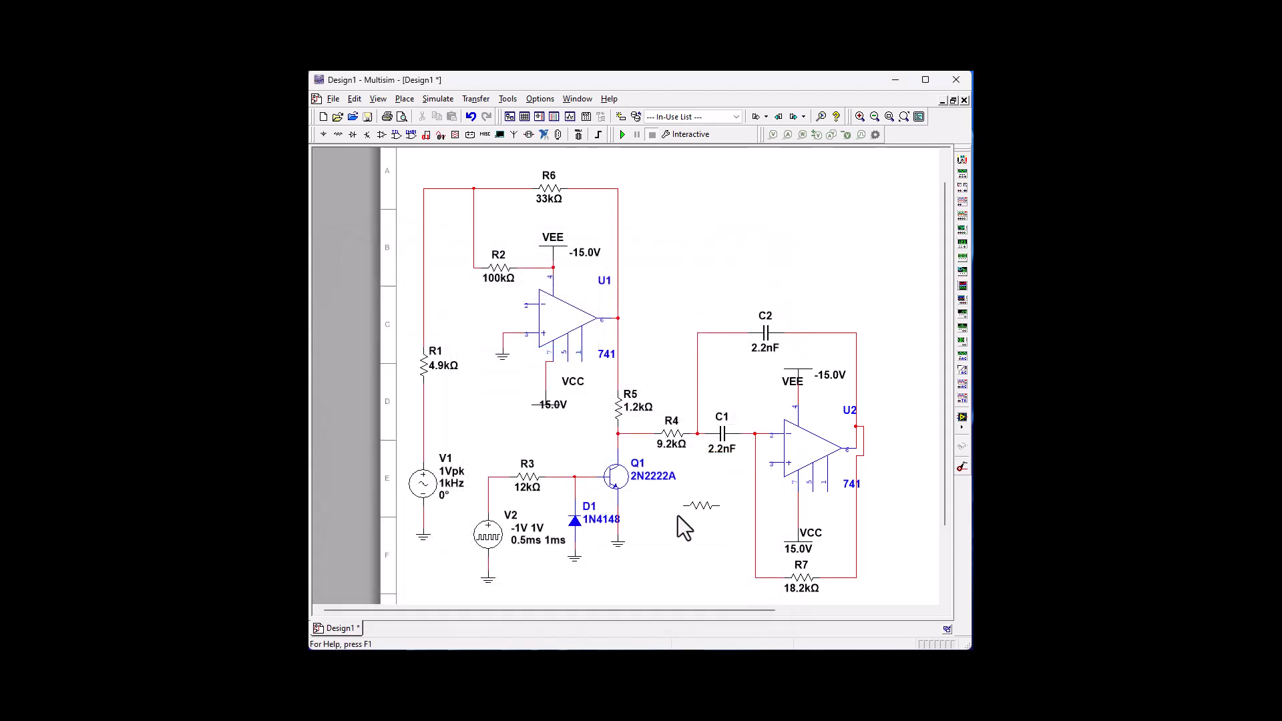
{"action": "left_click", "coordinate": [675, 510]}
{"action": "left_click", "coordinate": [760, 249]}
{"action": "right_click", "coordinate": [697, 514]}
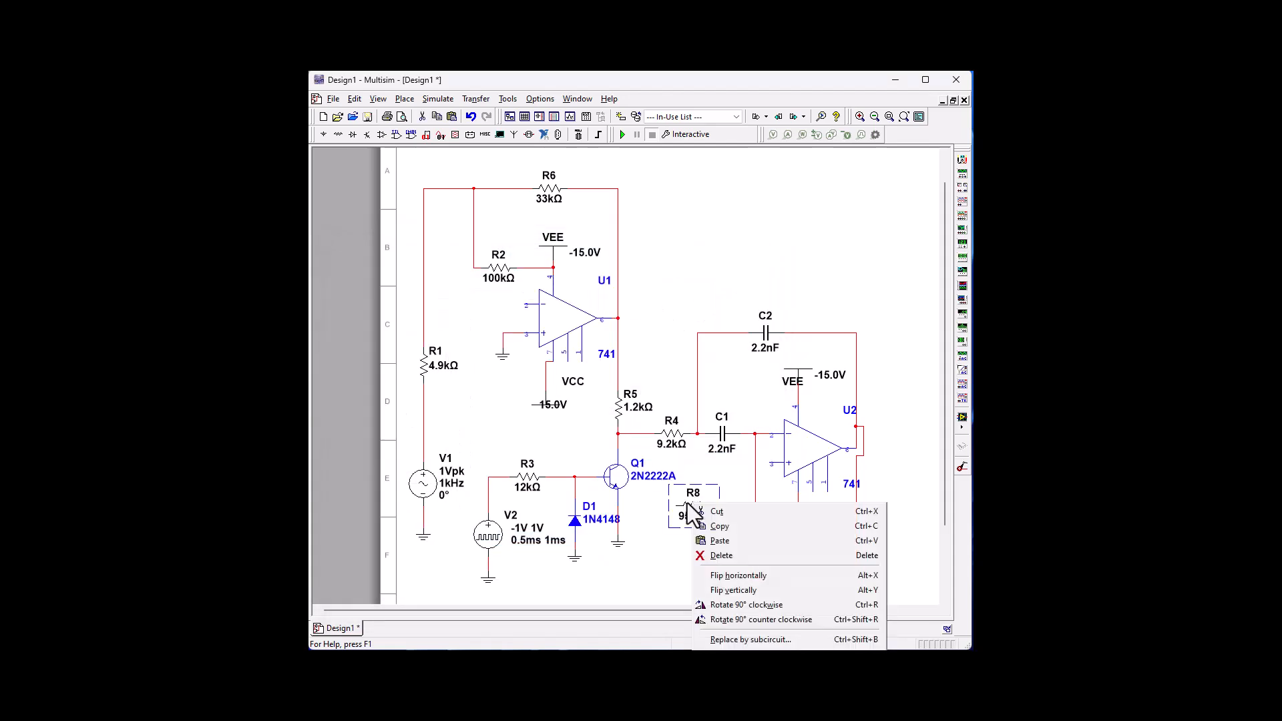
{"action": "left_click", "coordinate": [744, 605]}
- Attach a copy of D1's ground to R8's lower end, and wire R8's upper end to the junction of R4 and C1
{"action": "scroll", "coordinate": [721, 596], "scroll_direction": "down", "scroll_amount": 2}
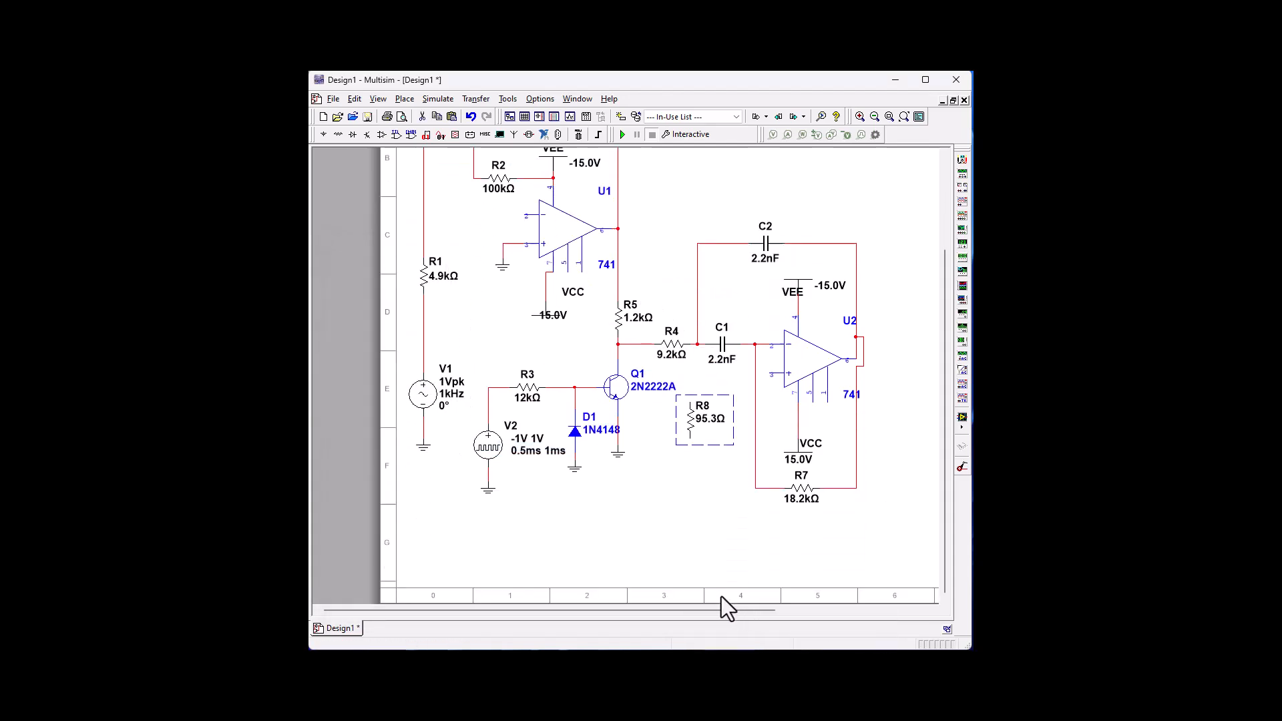
{"action": "right_click", "coordinate": [573, 475]}
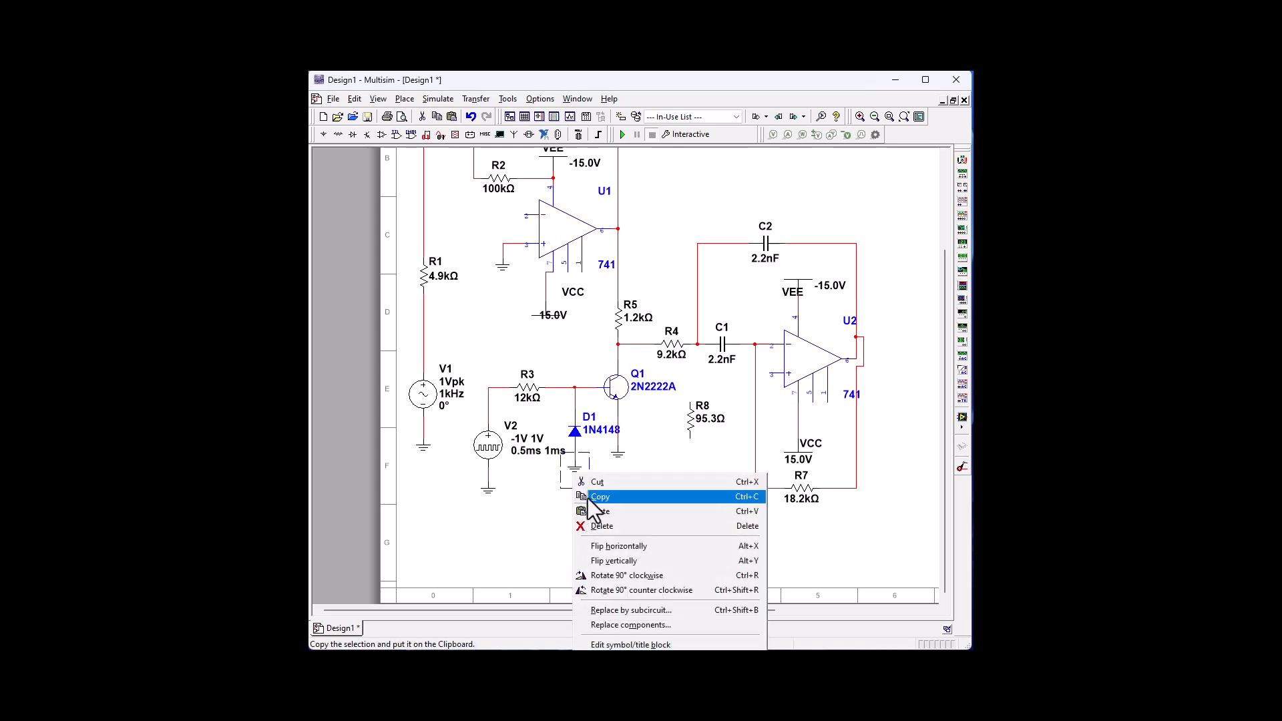
{"action": "key", "text": "Escape"}
{"action": "right_click", "coordinate": [724, 462]}
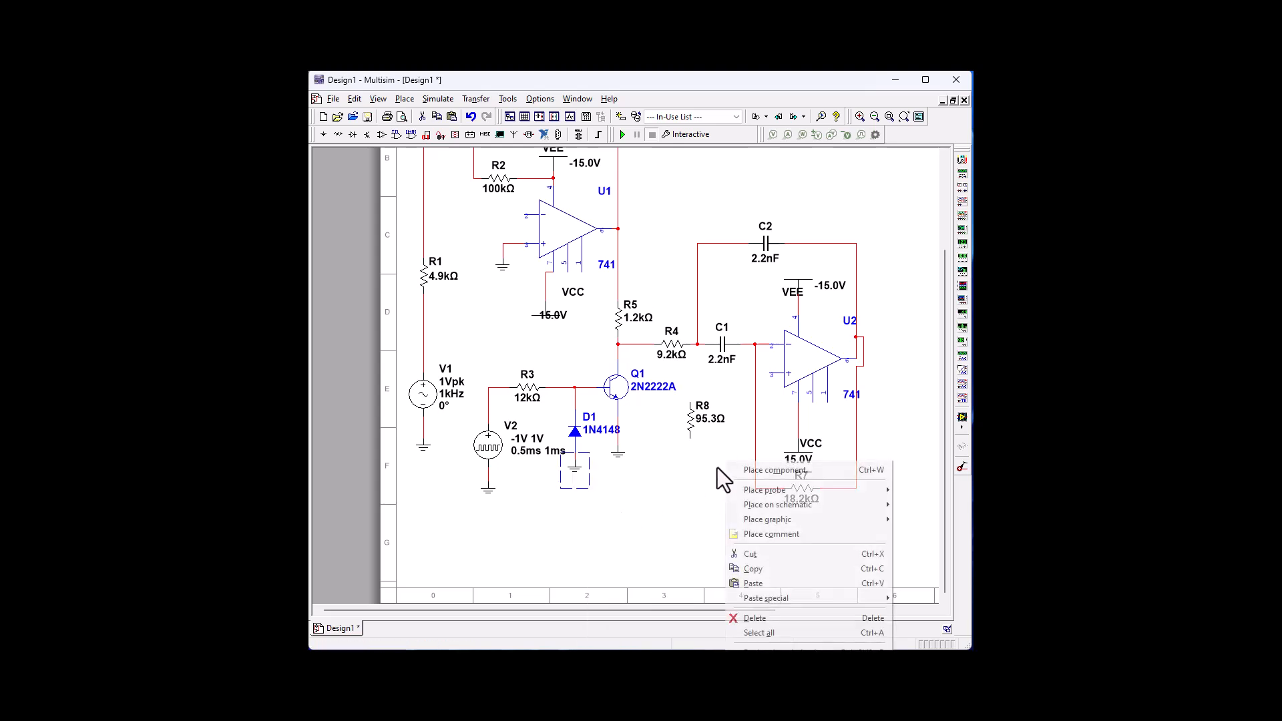
{"action": "left_click", "coordinate": [764, 582]}
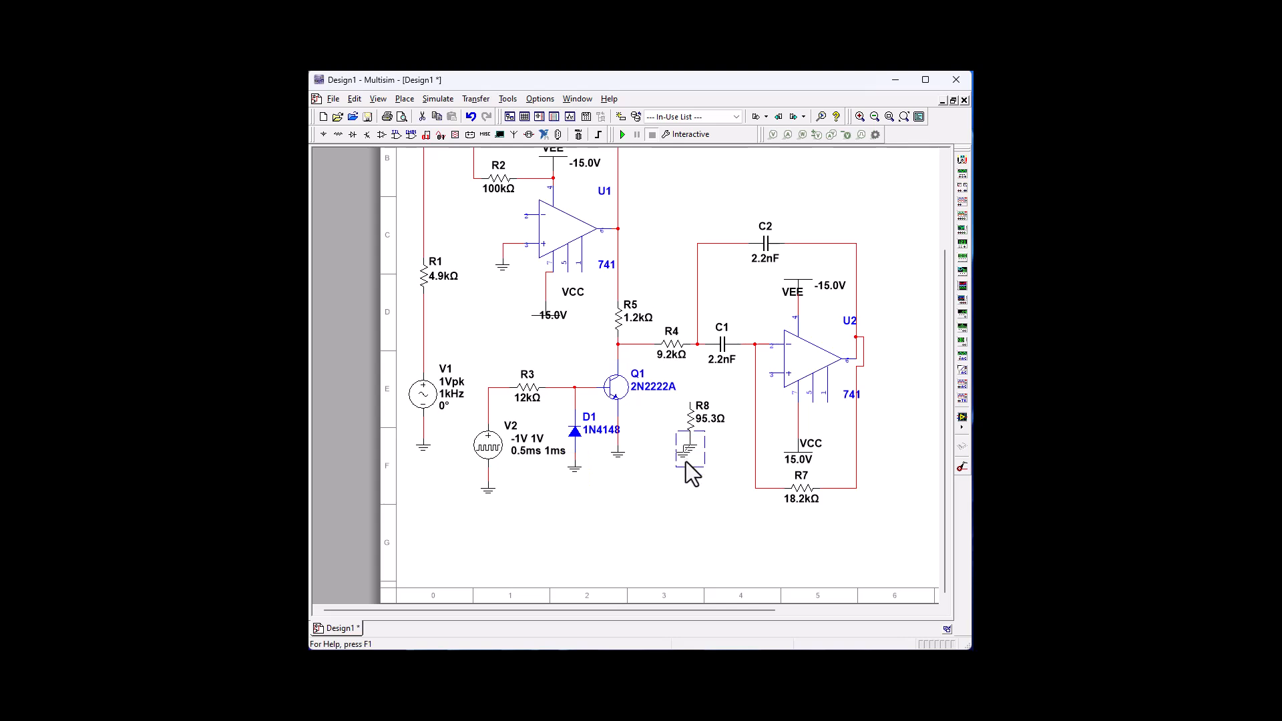
{"action": "left_click", "coordinate": [688, 456]}
{"action": "left_click", "coordinate": [692, 402]}
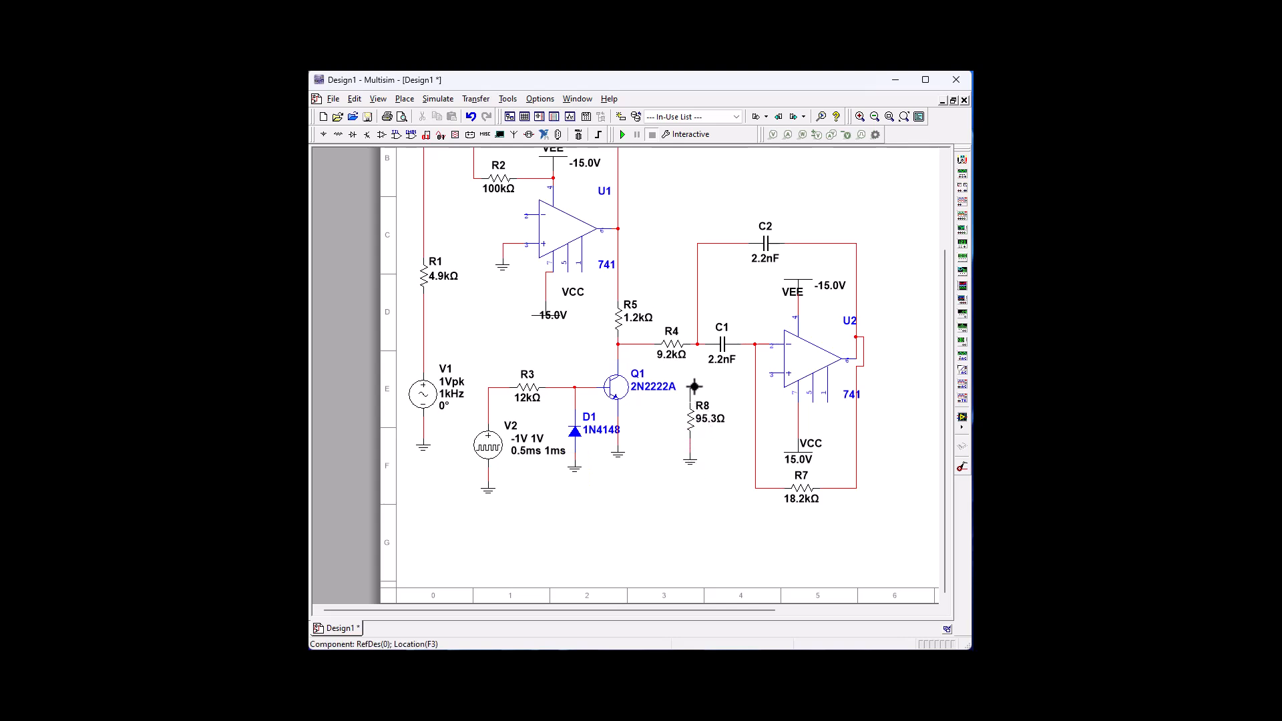
{"action": "left_click", "coordinate": [697, 345]}
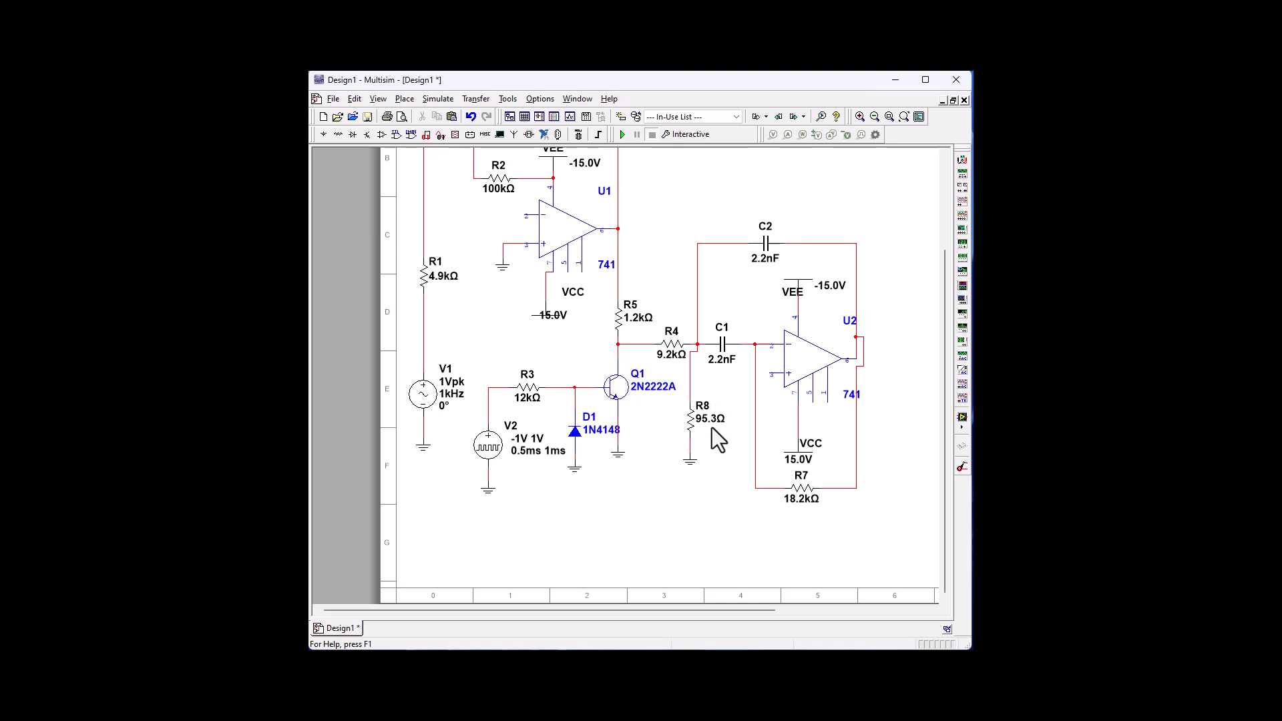
- Set R8's resistance to 95 Ω
{"action": "double_click", "coordinate": [691, 407]}
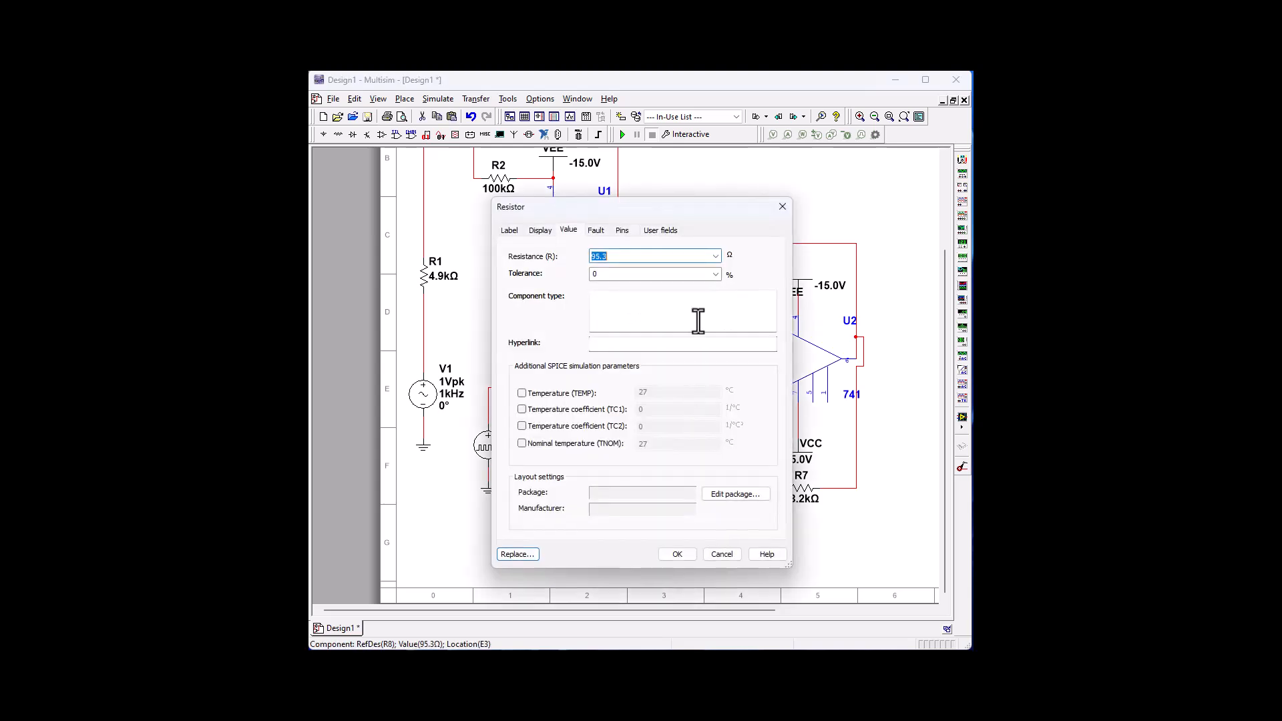
{"action": "left_click", "coordinate": [595, 259]}
{"action": "key", "text": "BackSpace"}
{"action": "left_click_drag", "start_coordinate": [601, 257], "coordinate": [589, 257]}
{"action": "type", "text": "95"}
{"action": "left_click", "coordinate": [678, 554]}
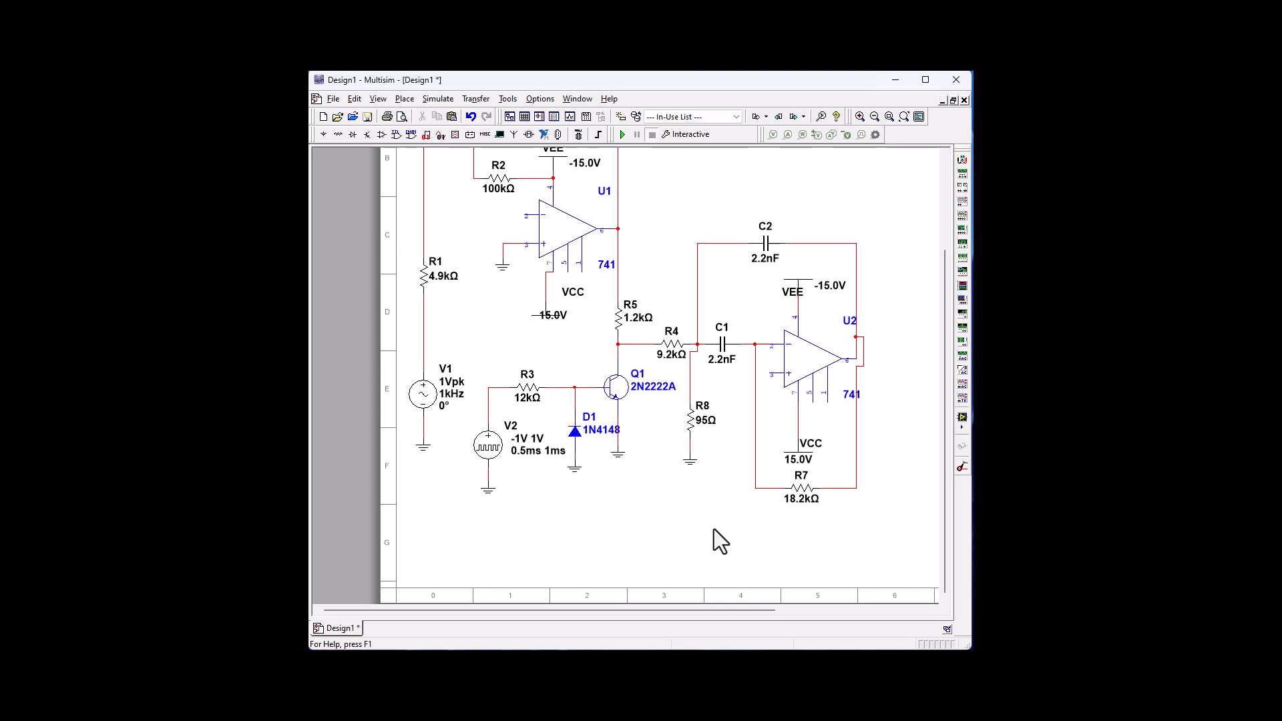
- Set the peak voltage of AC source V1 to .5 V
{"action": "double_click", "coordinate": [423, 396]}
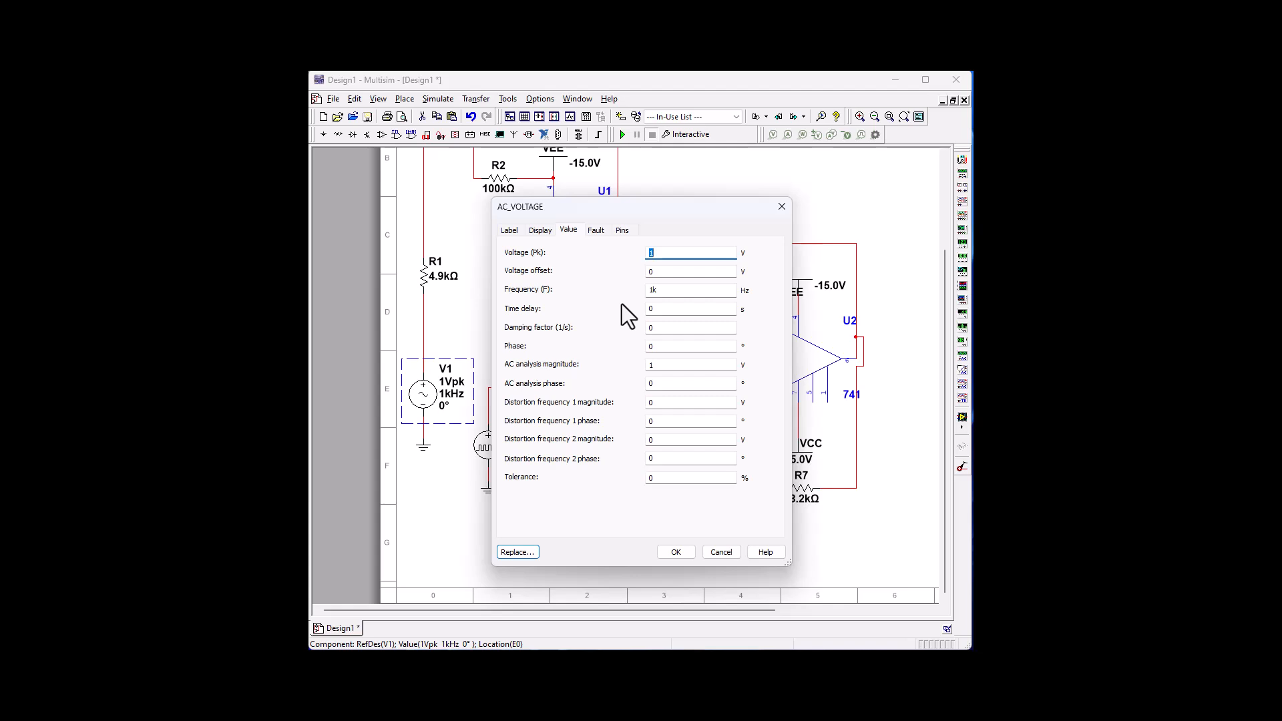
{"action": "type", "text": ".5"}
{"action": "left_click", "coordinate": [690, 552]}
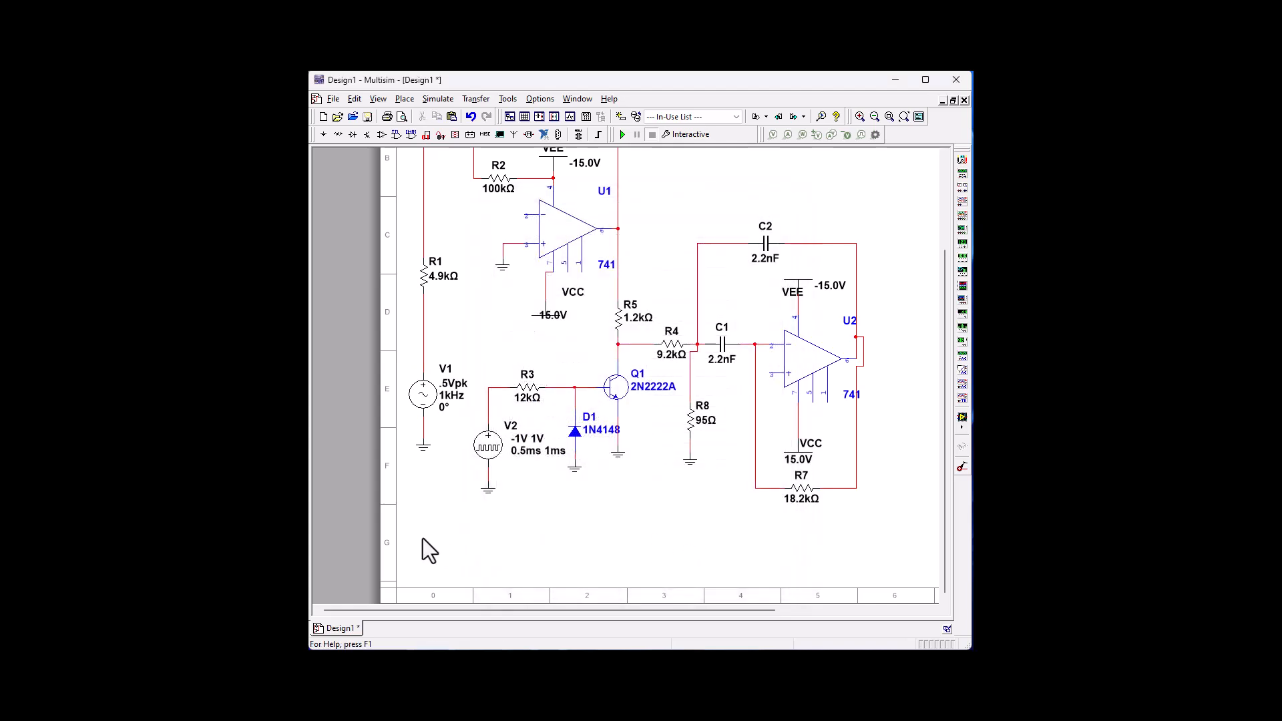
- Set V2's pulse width to 7.8 µs and period to 19.61 µs, and align its ground directly beneath it
{"action": "double_click", "coordinate": [488, 447]}
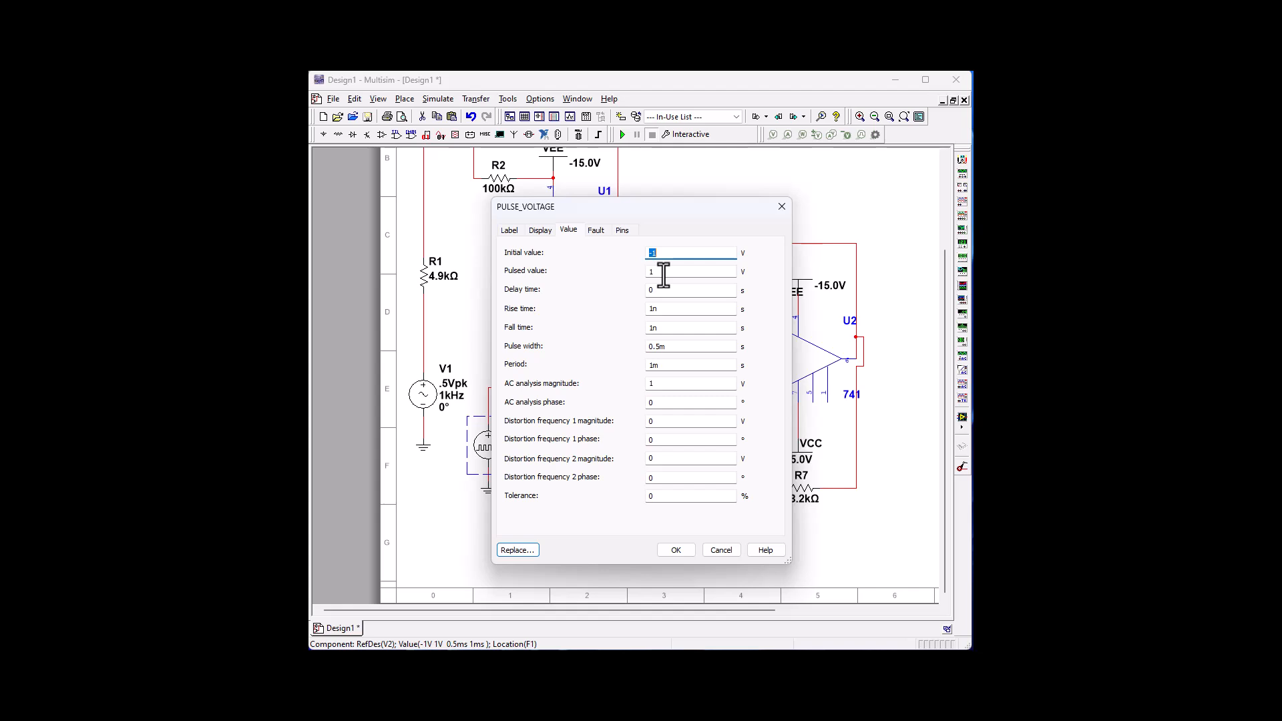
{"action": "double_click", "coordinate": [675, 346]}
{"action": "type", "text": "7.8u"}
{"action": "left_click", "coordinate": [676, 552]}
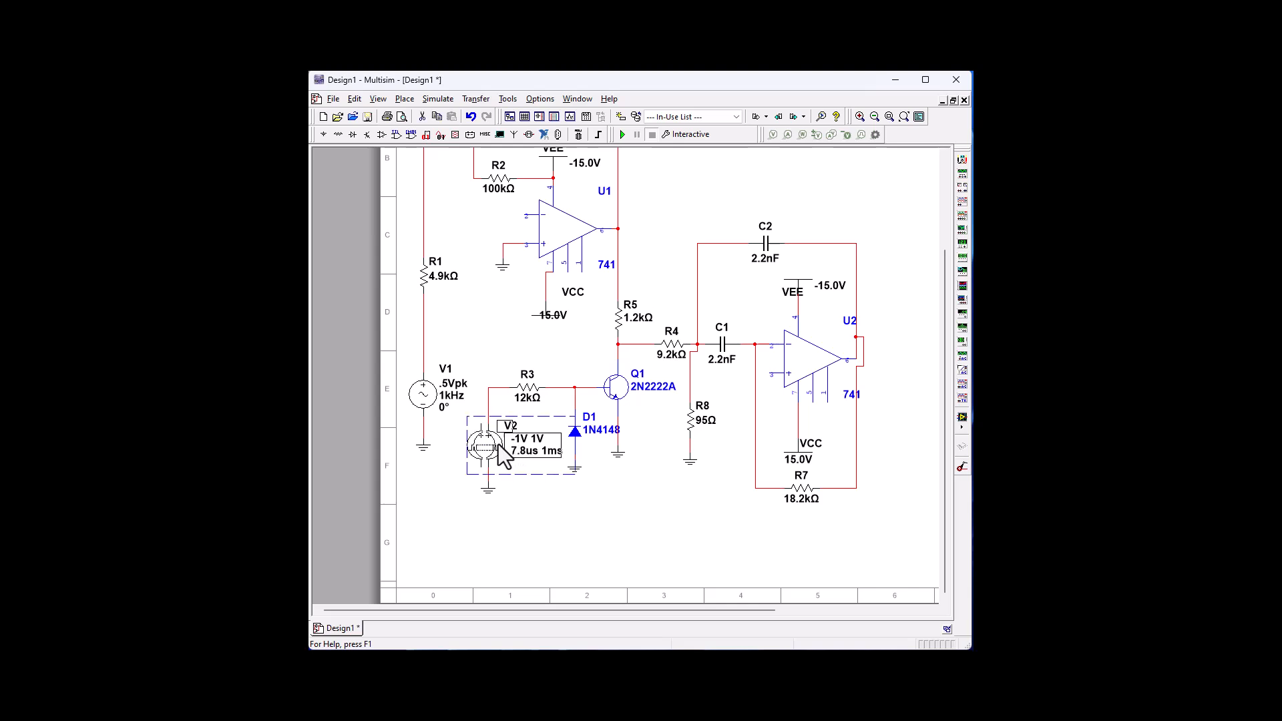
{"action": "double_click", "coordinate": [498, 447]}
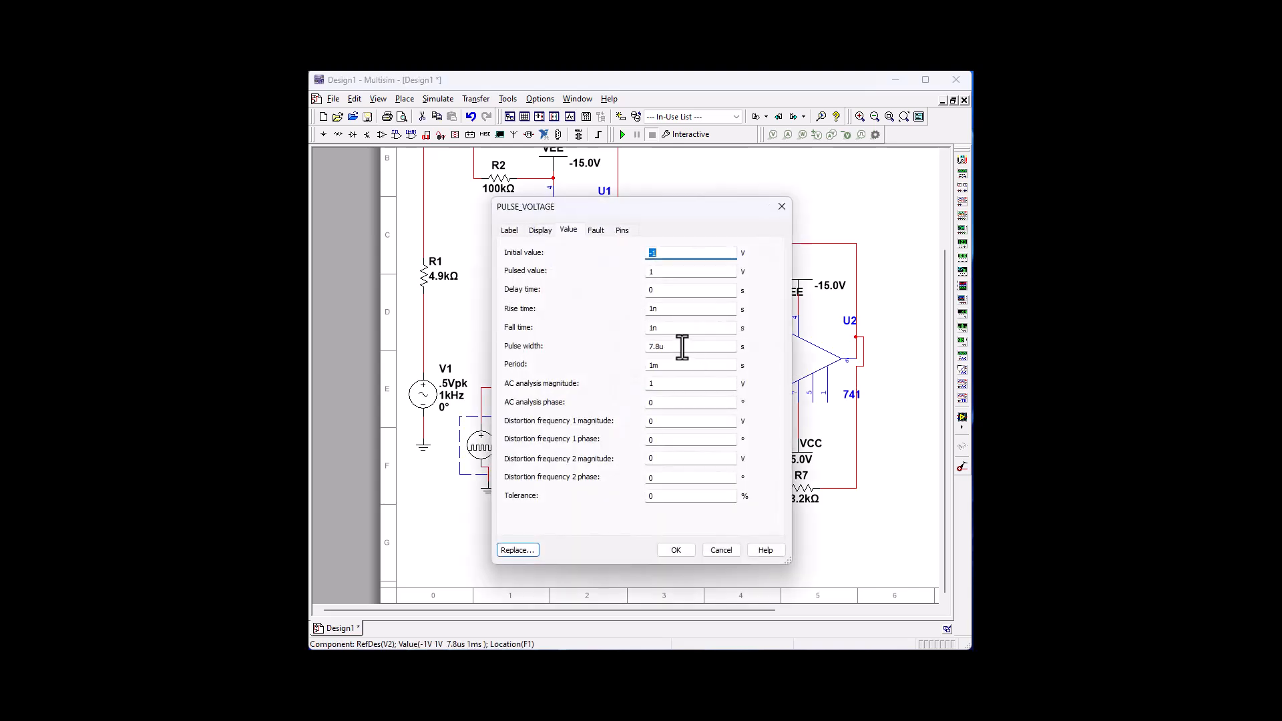
{"action": "double_click", "coordinate": [666, 365]}
{"action": "type", "text": "19.61u"}
{"action": "left_click", "coordinate": [676, 549]}
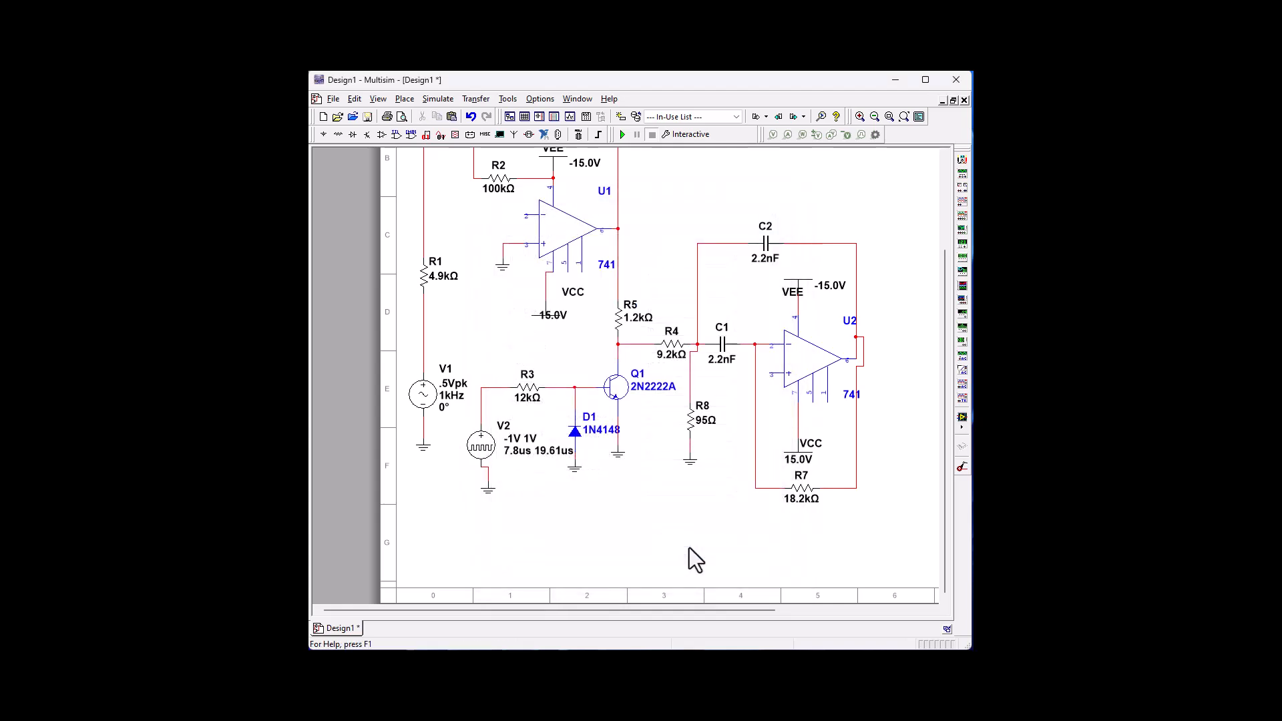
{"action": "left_click", "coordinate": [475, 490]}
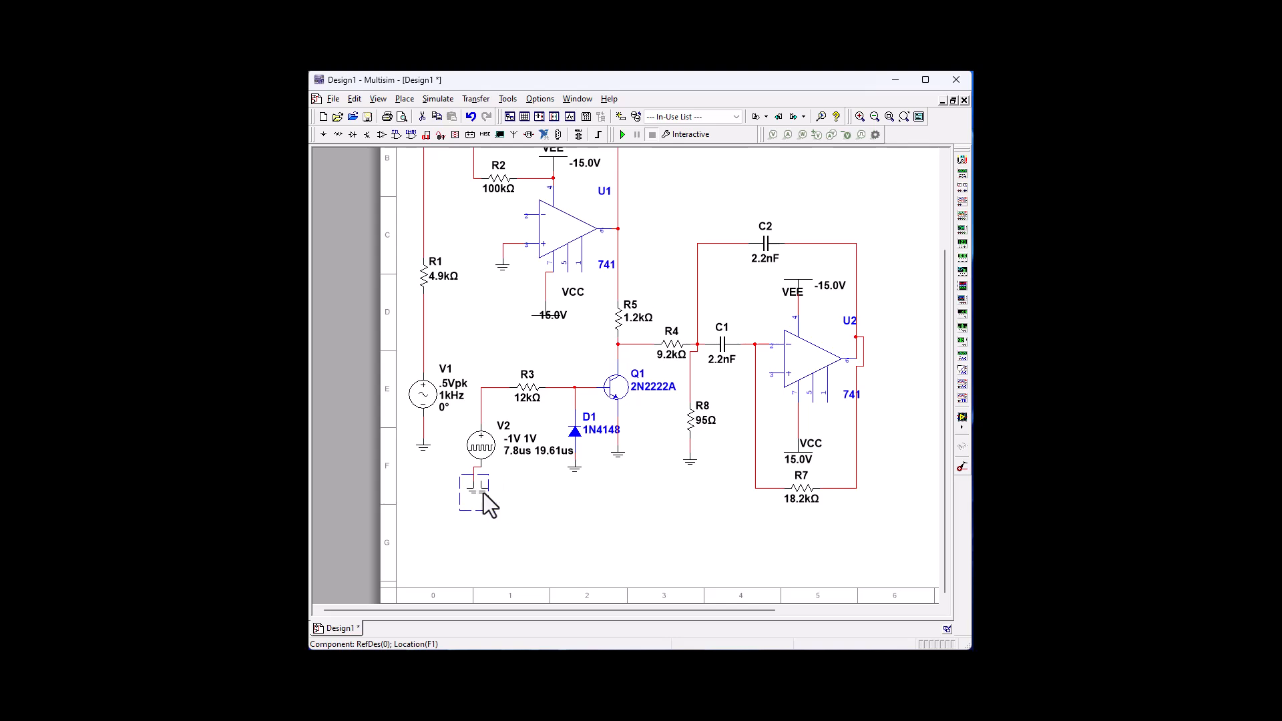
{"action": "left_click", "coordinate": [545, 522]}
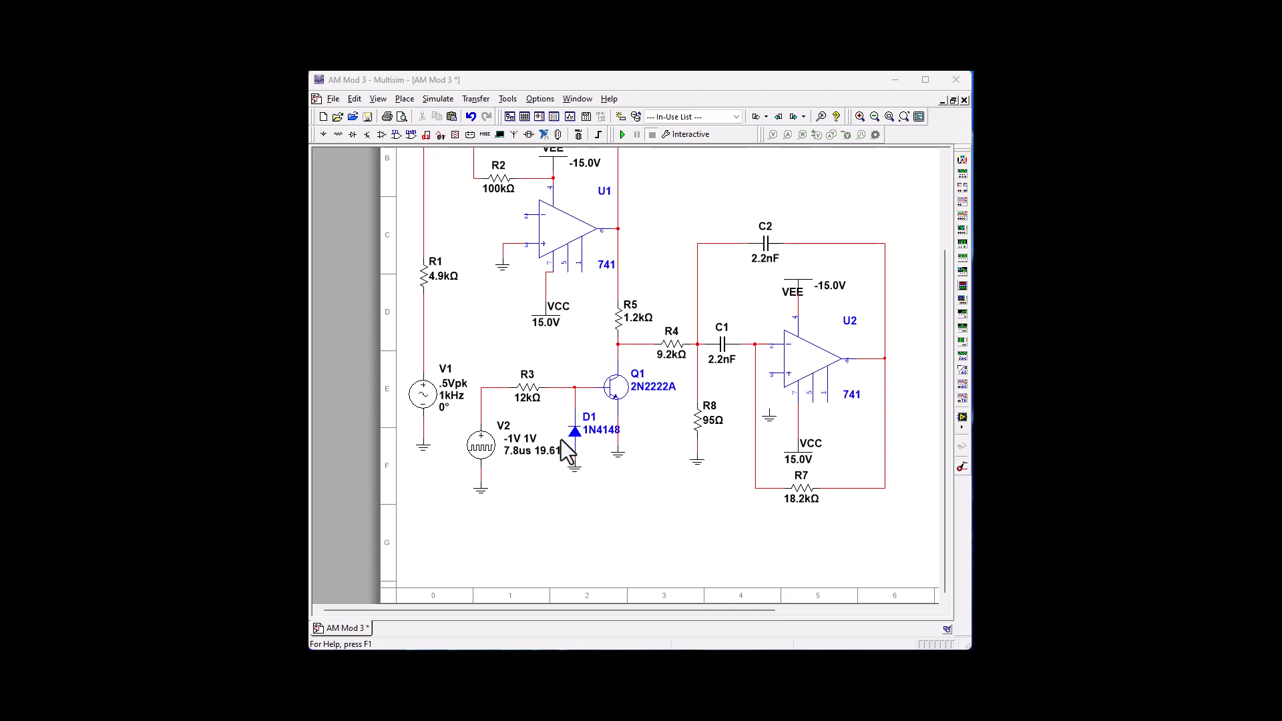
- Wire U1's inverting input to the junction at R2's left end
{"action": "left_click", "coordinate": [526, 214]}
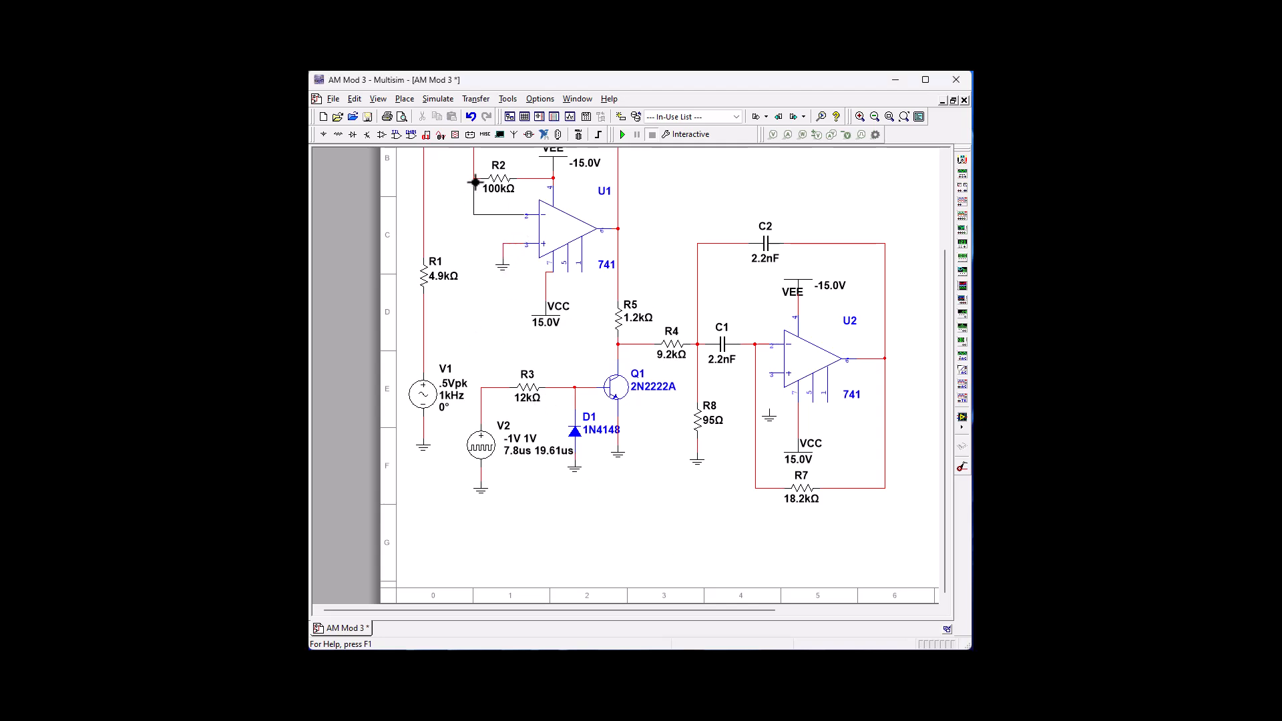
{"action": "left_click", "coordinate": [474, 180]}
- Shift U2 up slightly and wire the ground below it to its non-inverting input
{"action": "left_click_drag", "start_coordinate": [772, 405], "coordinate": [771, 401]}
{"action": "left_click", "coordinate": [859, 488]}
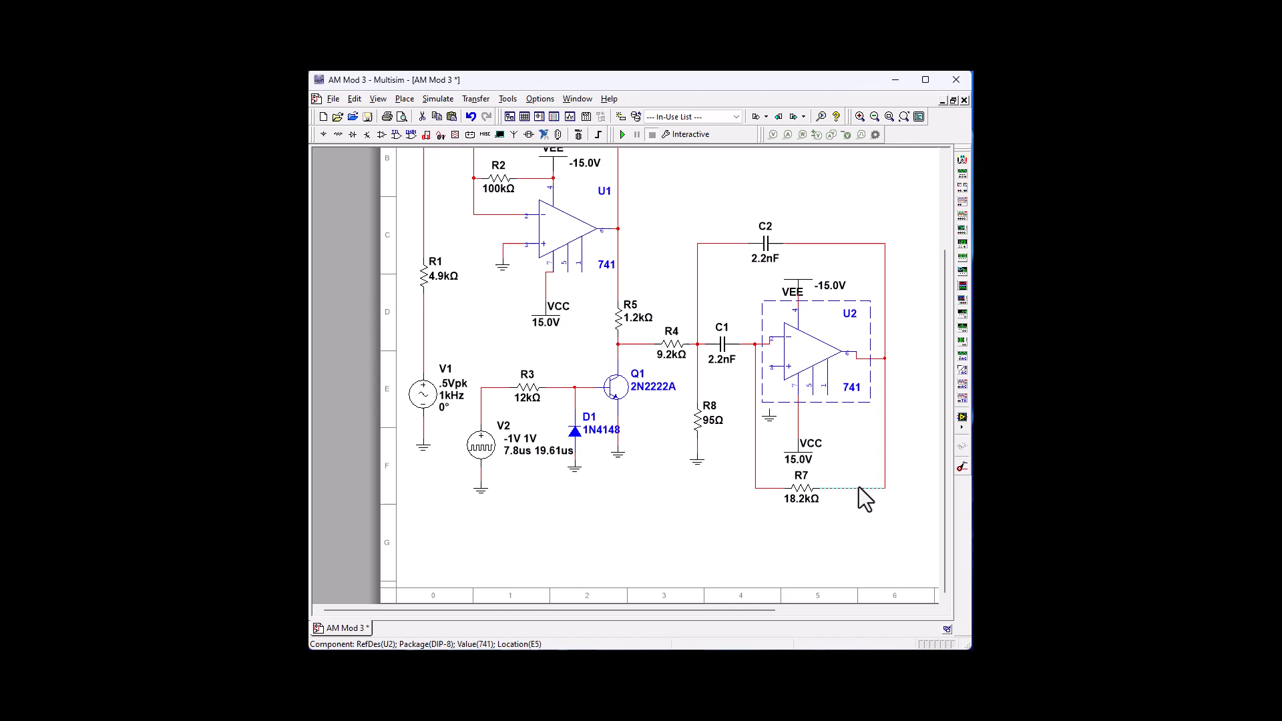
{"action": "left_click", "coordinate": [770, 406]}
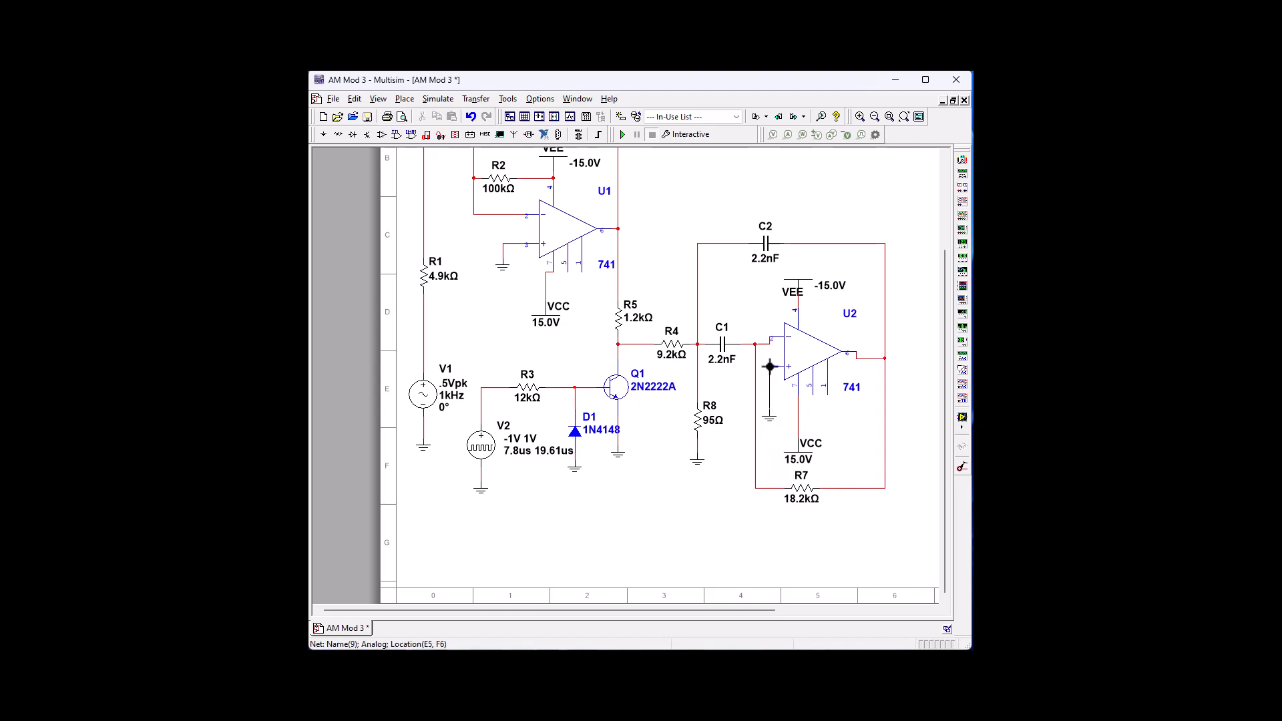
{"action": "left_click", "coordinate": [770, 367]}
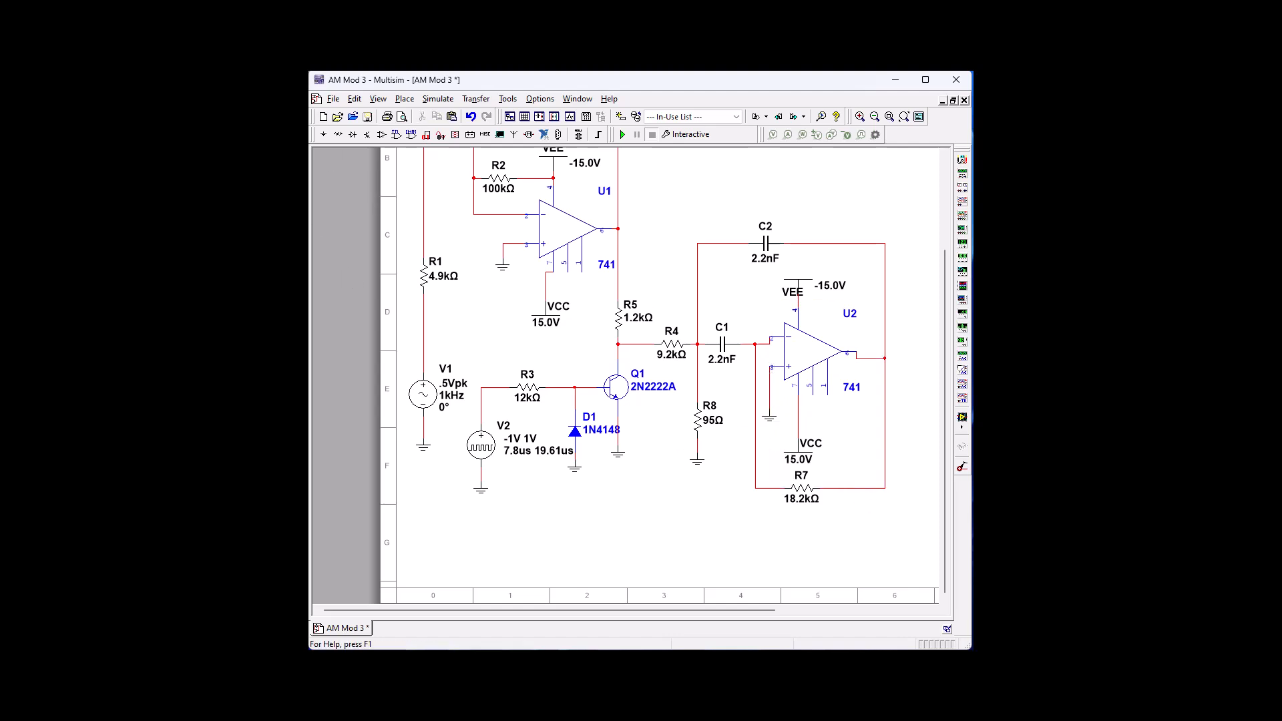